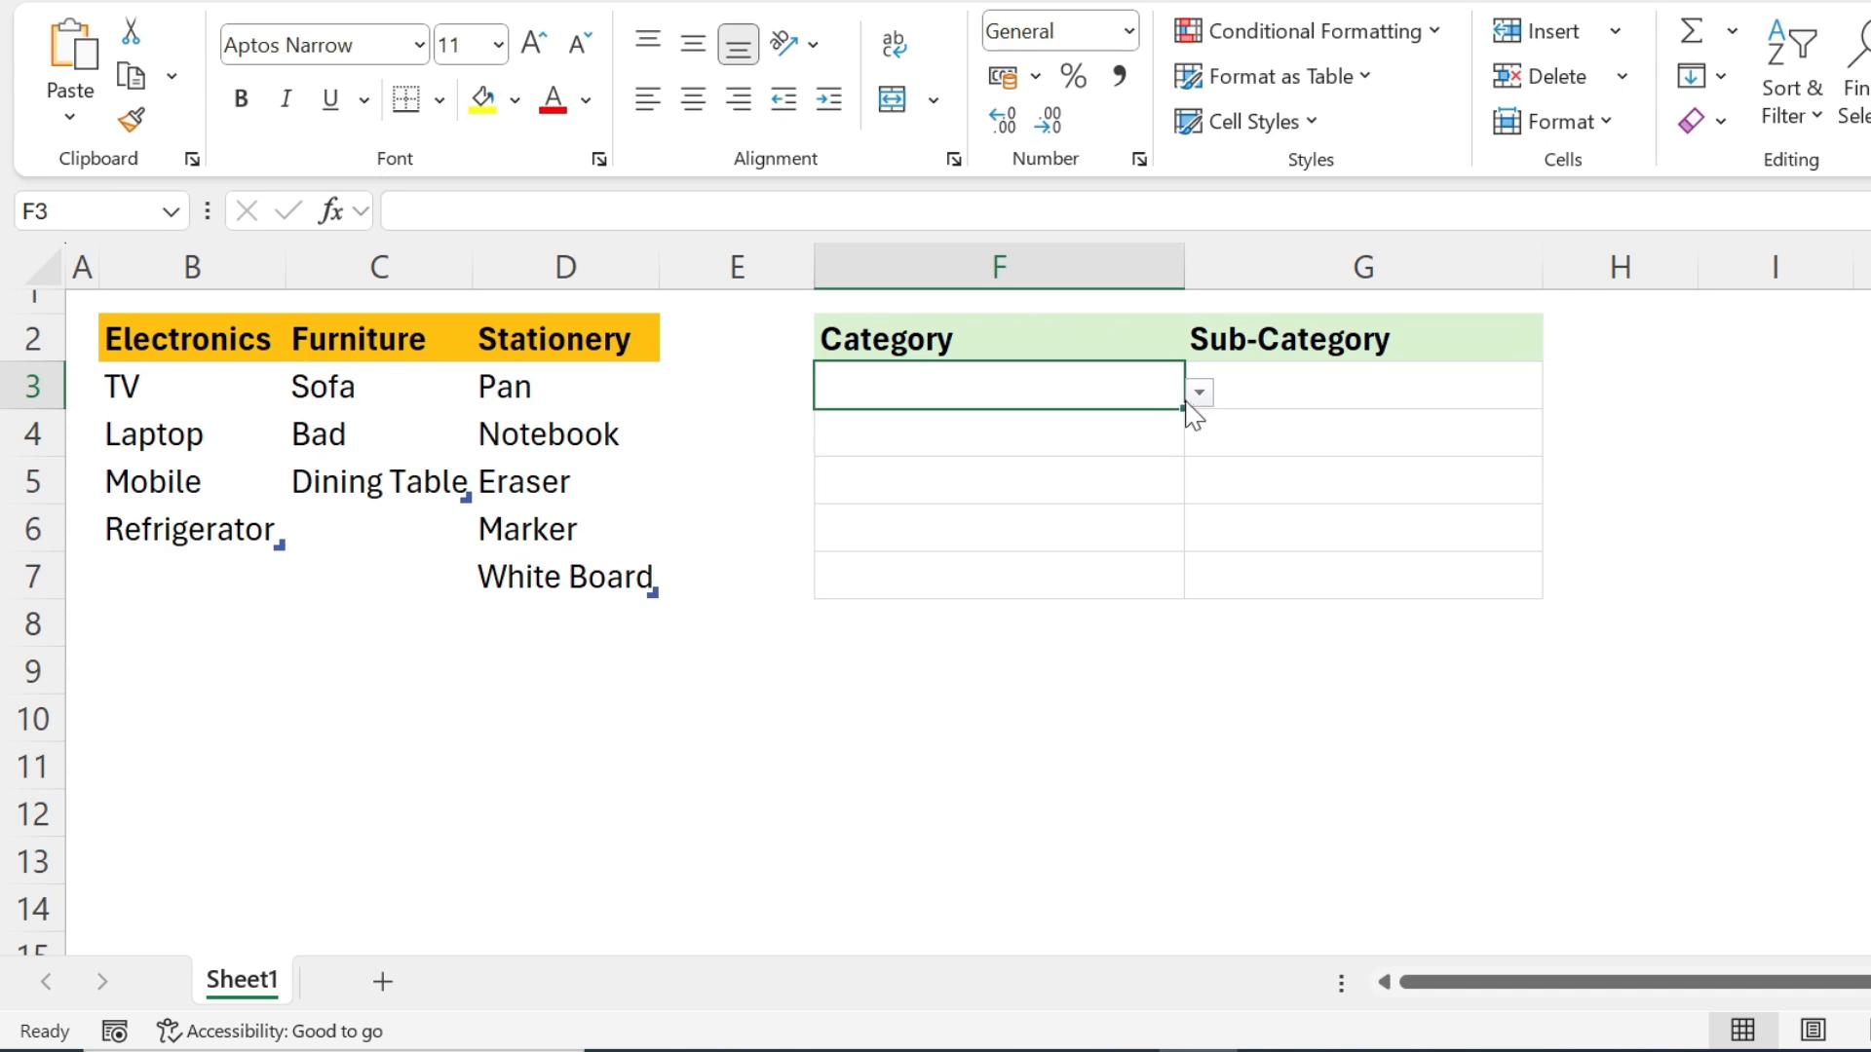
# - Choose Furniture as the category in F3 and Bad as its sub-category in G3
pyautogui.click(987, 465)
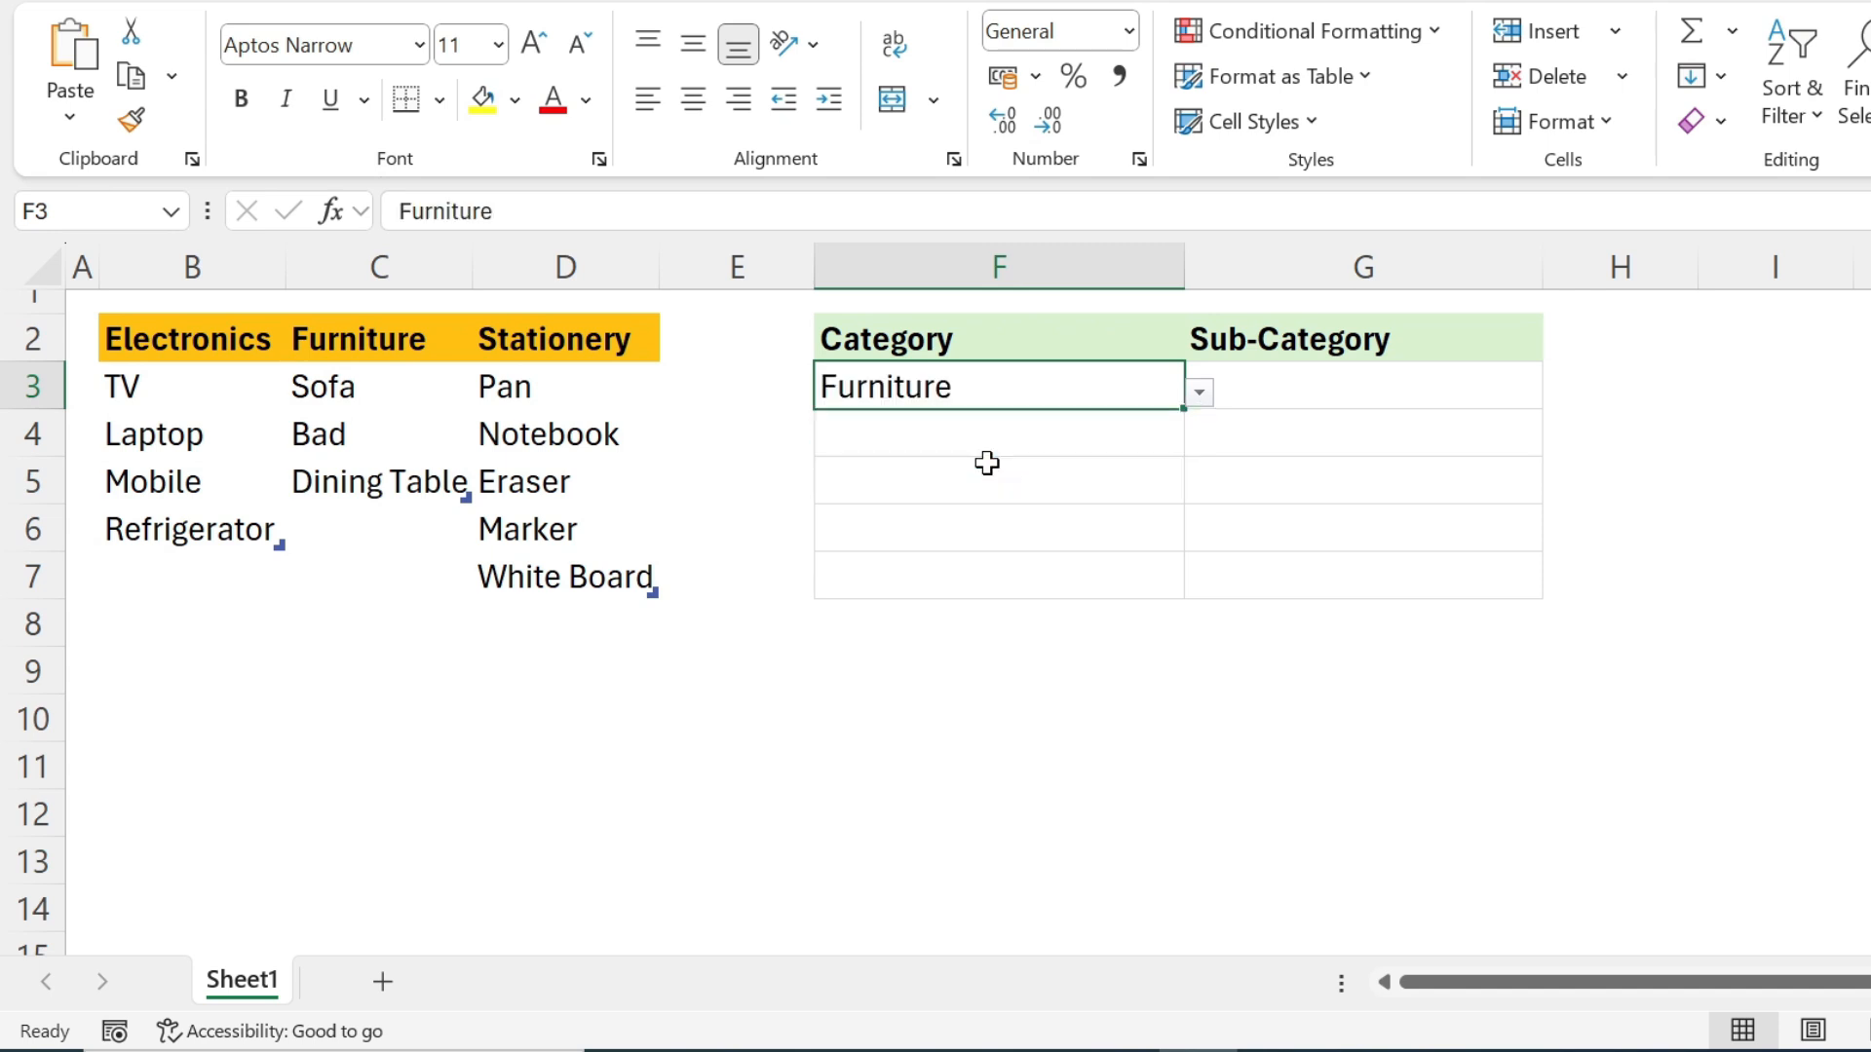
pyautogui.click(1431, 389)
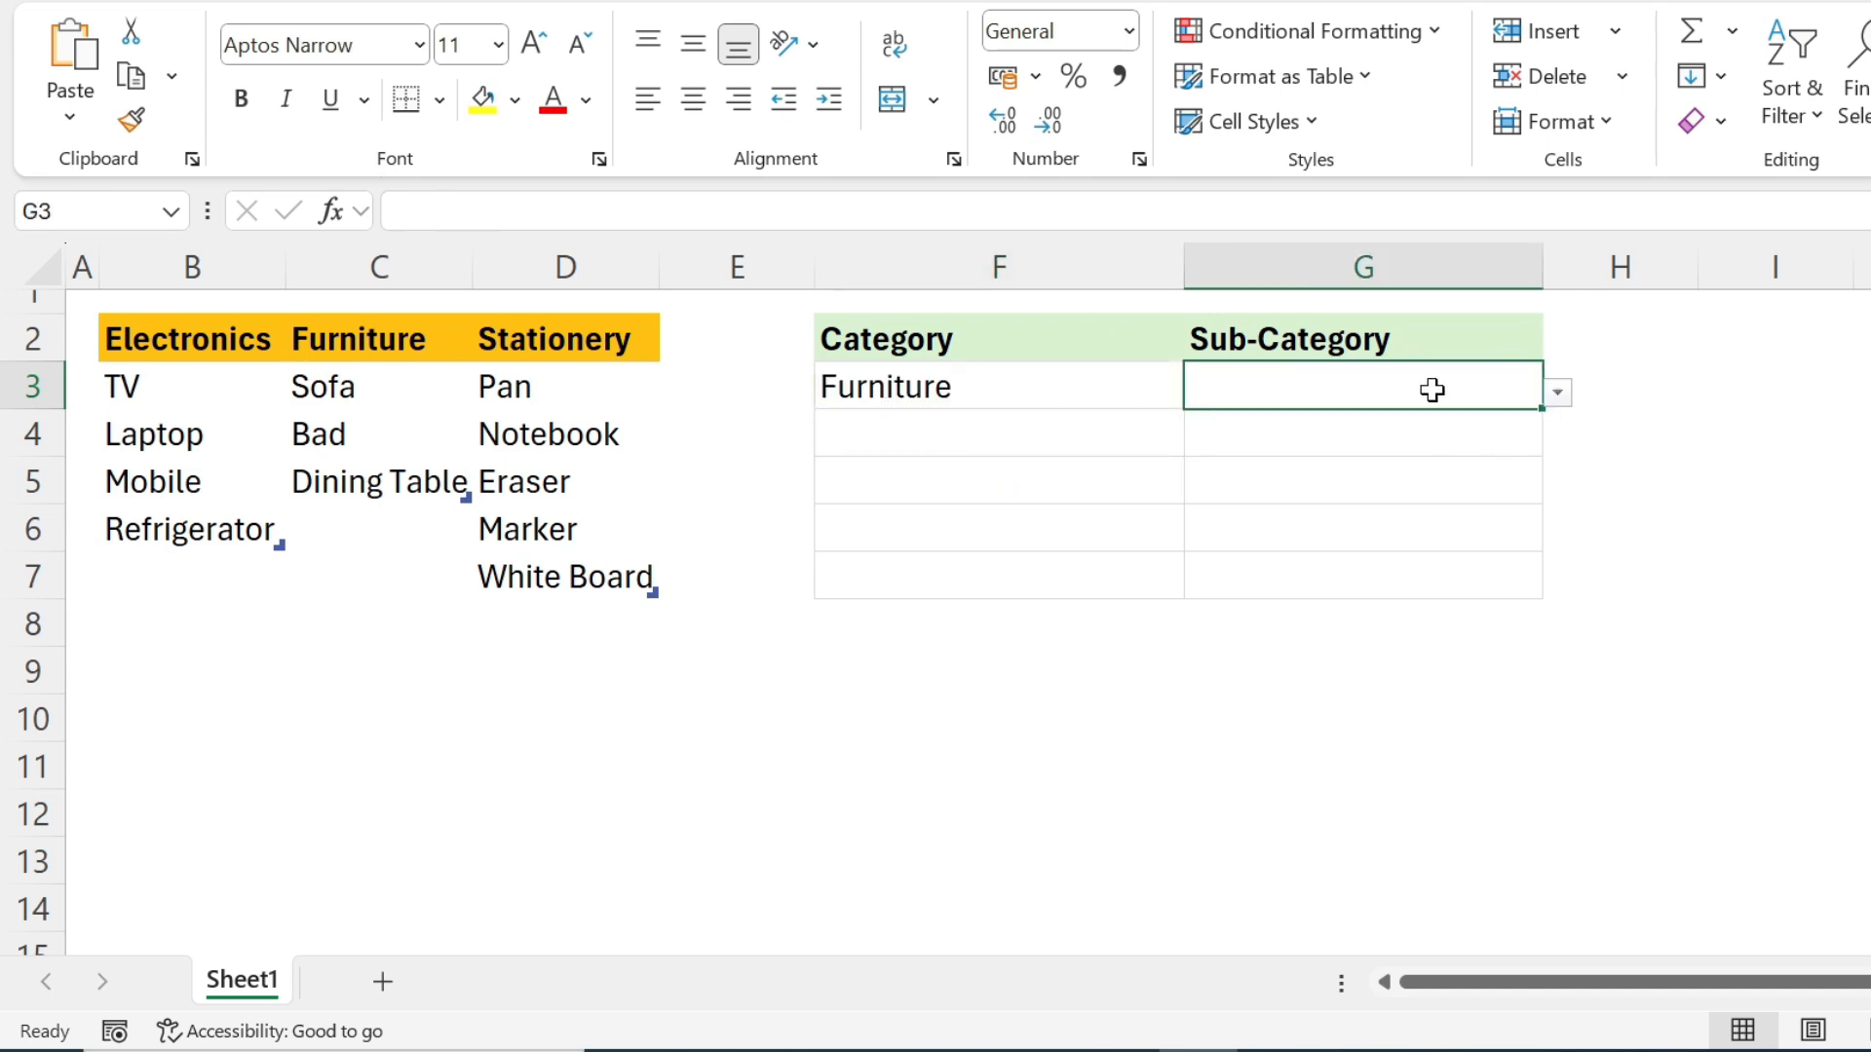
pyautogui.click(1558, 391)
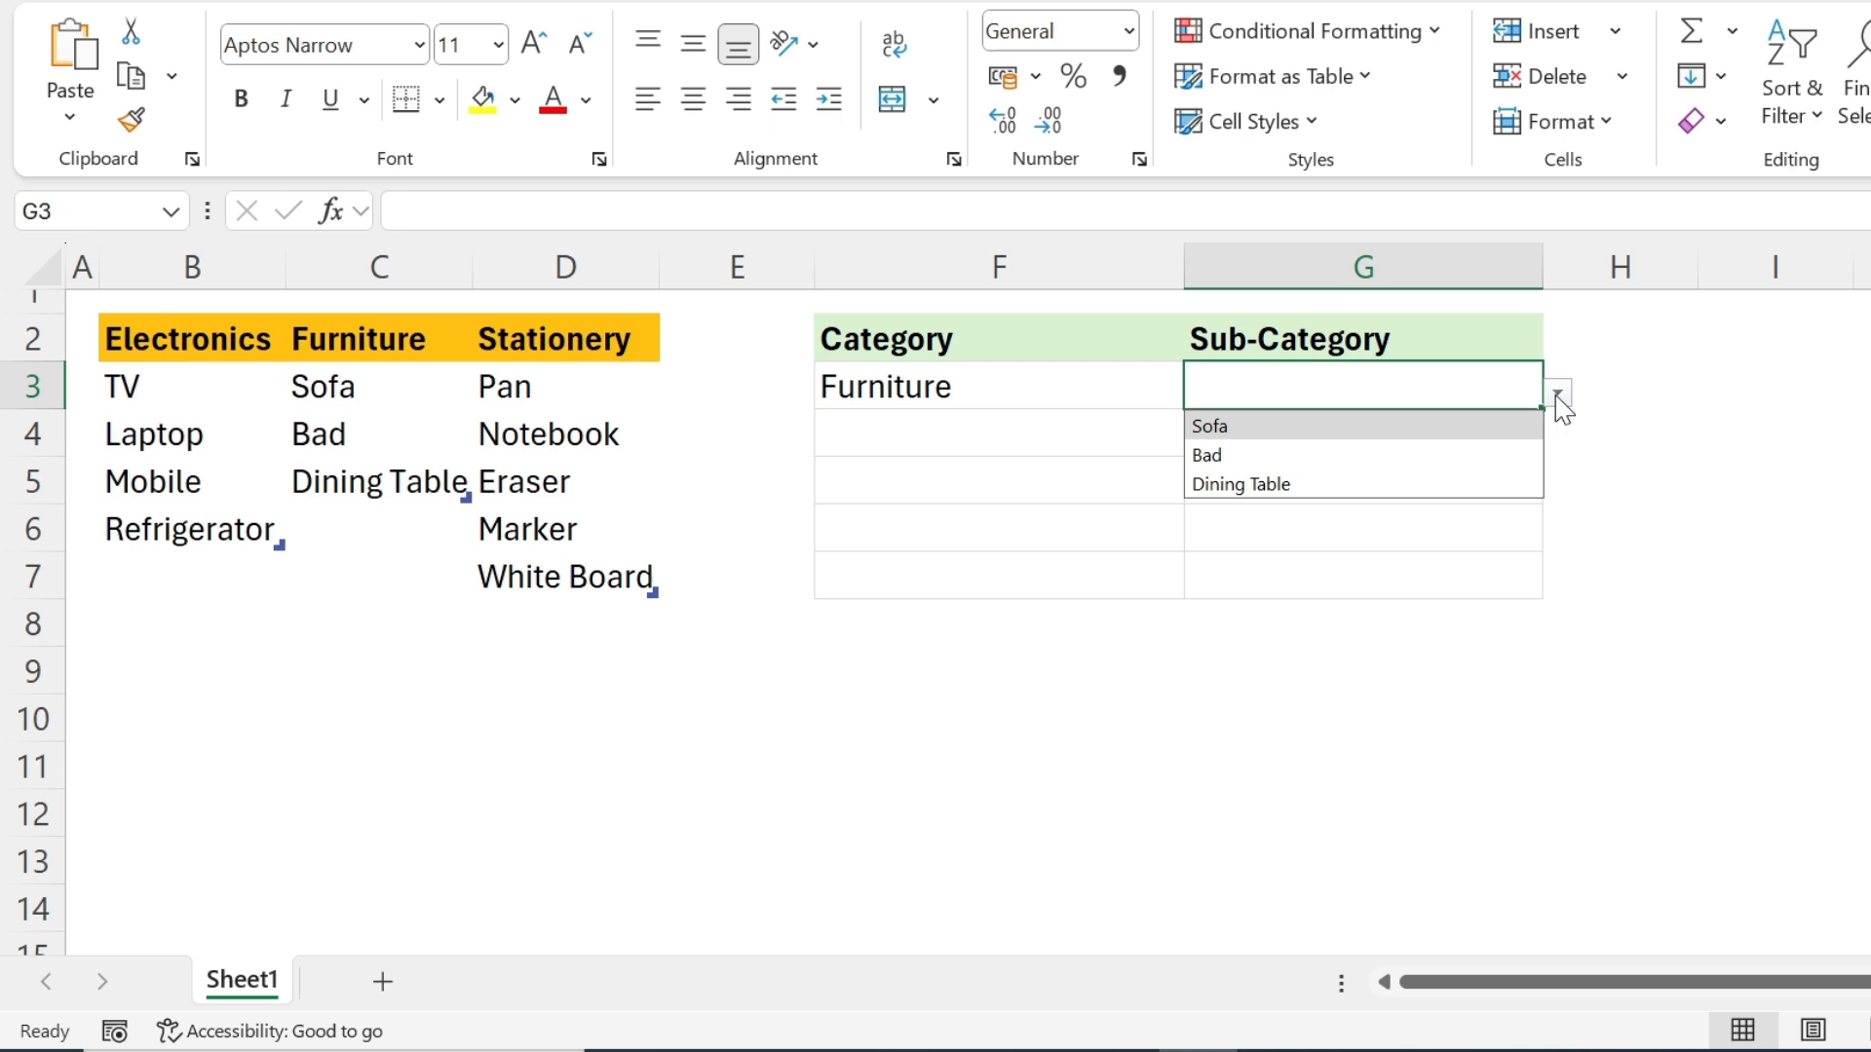
pyautogui.click(1359, 458)
# - Change the category in F3 to Electronics and the sub-category in G3 to Mobile
pyautogui.click(1149, 388)
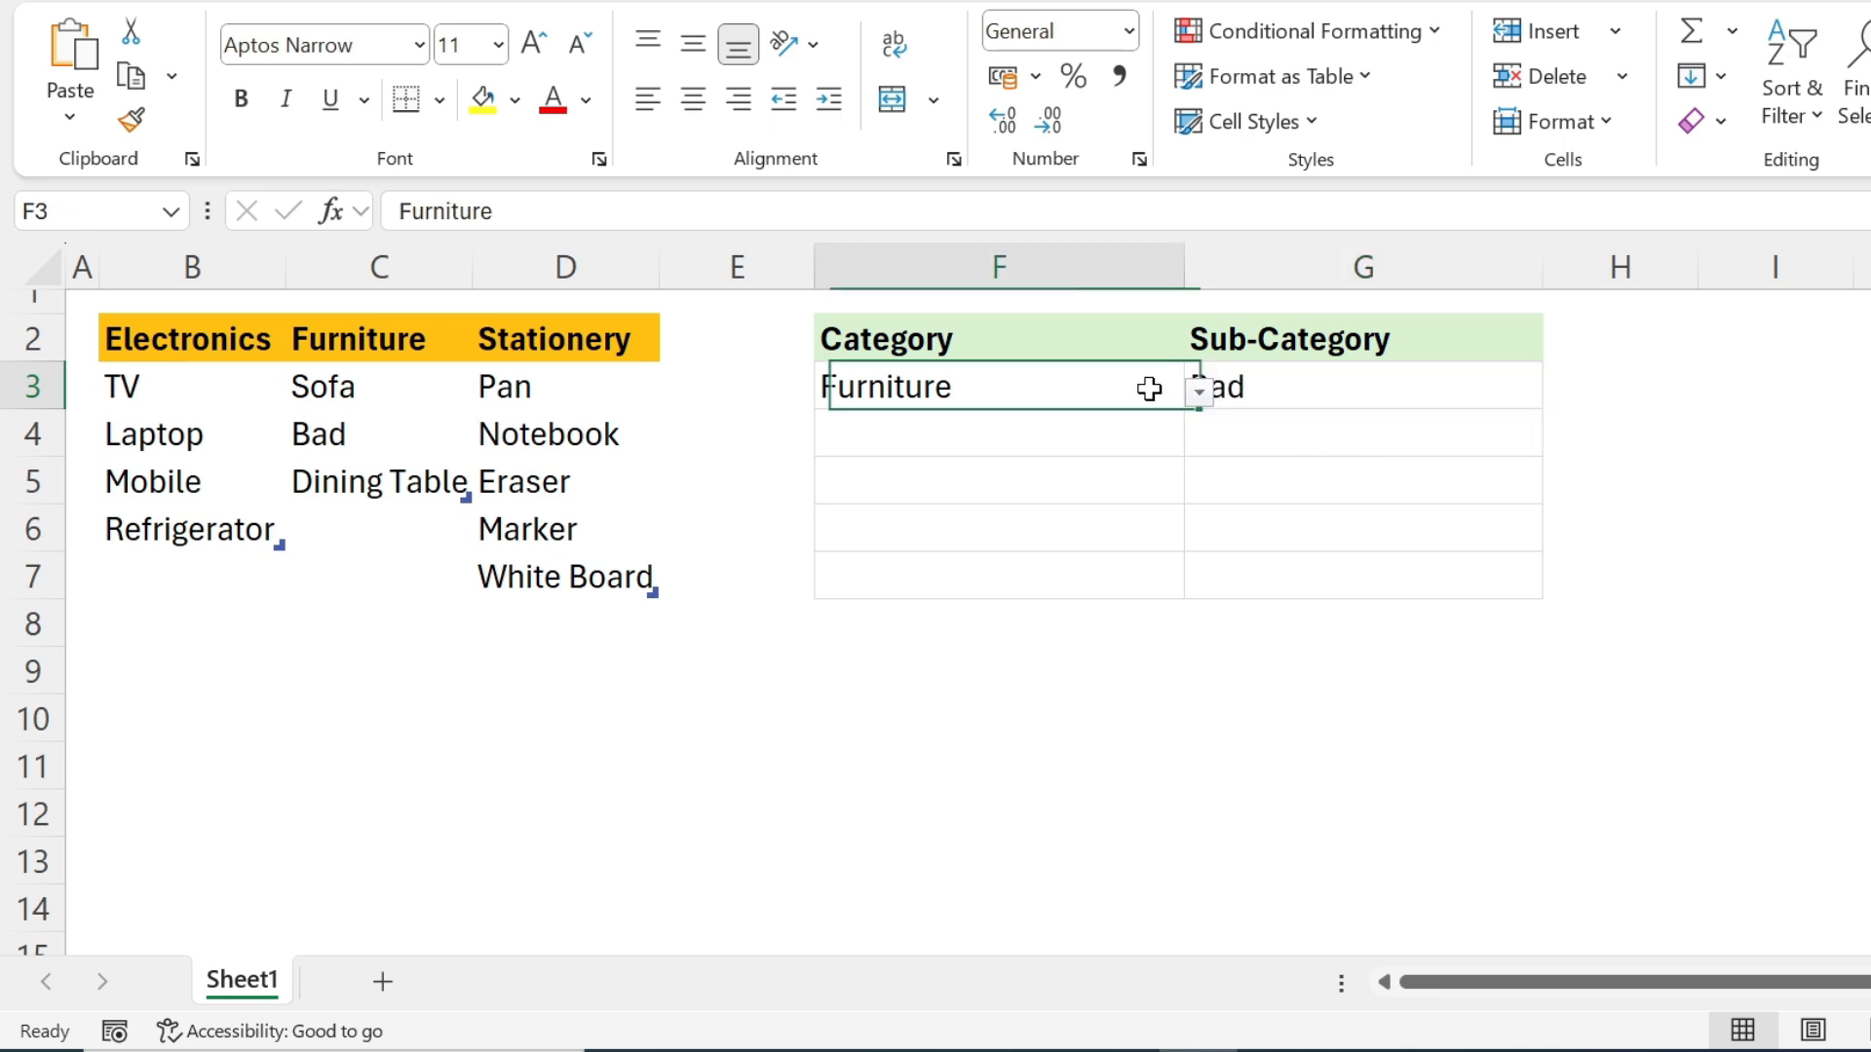
pyautogui.click(1199, 391)
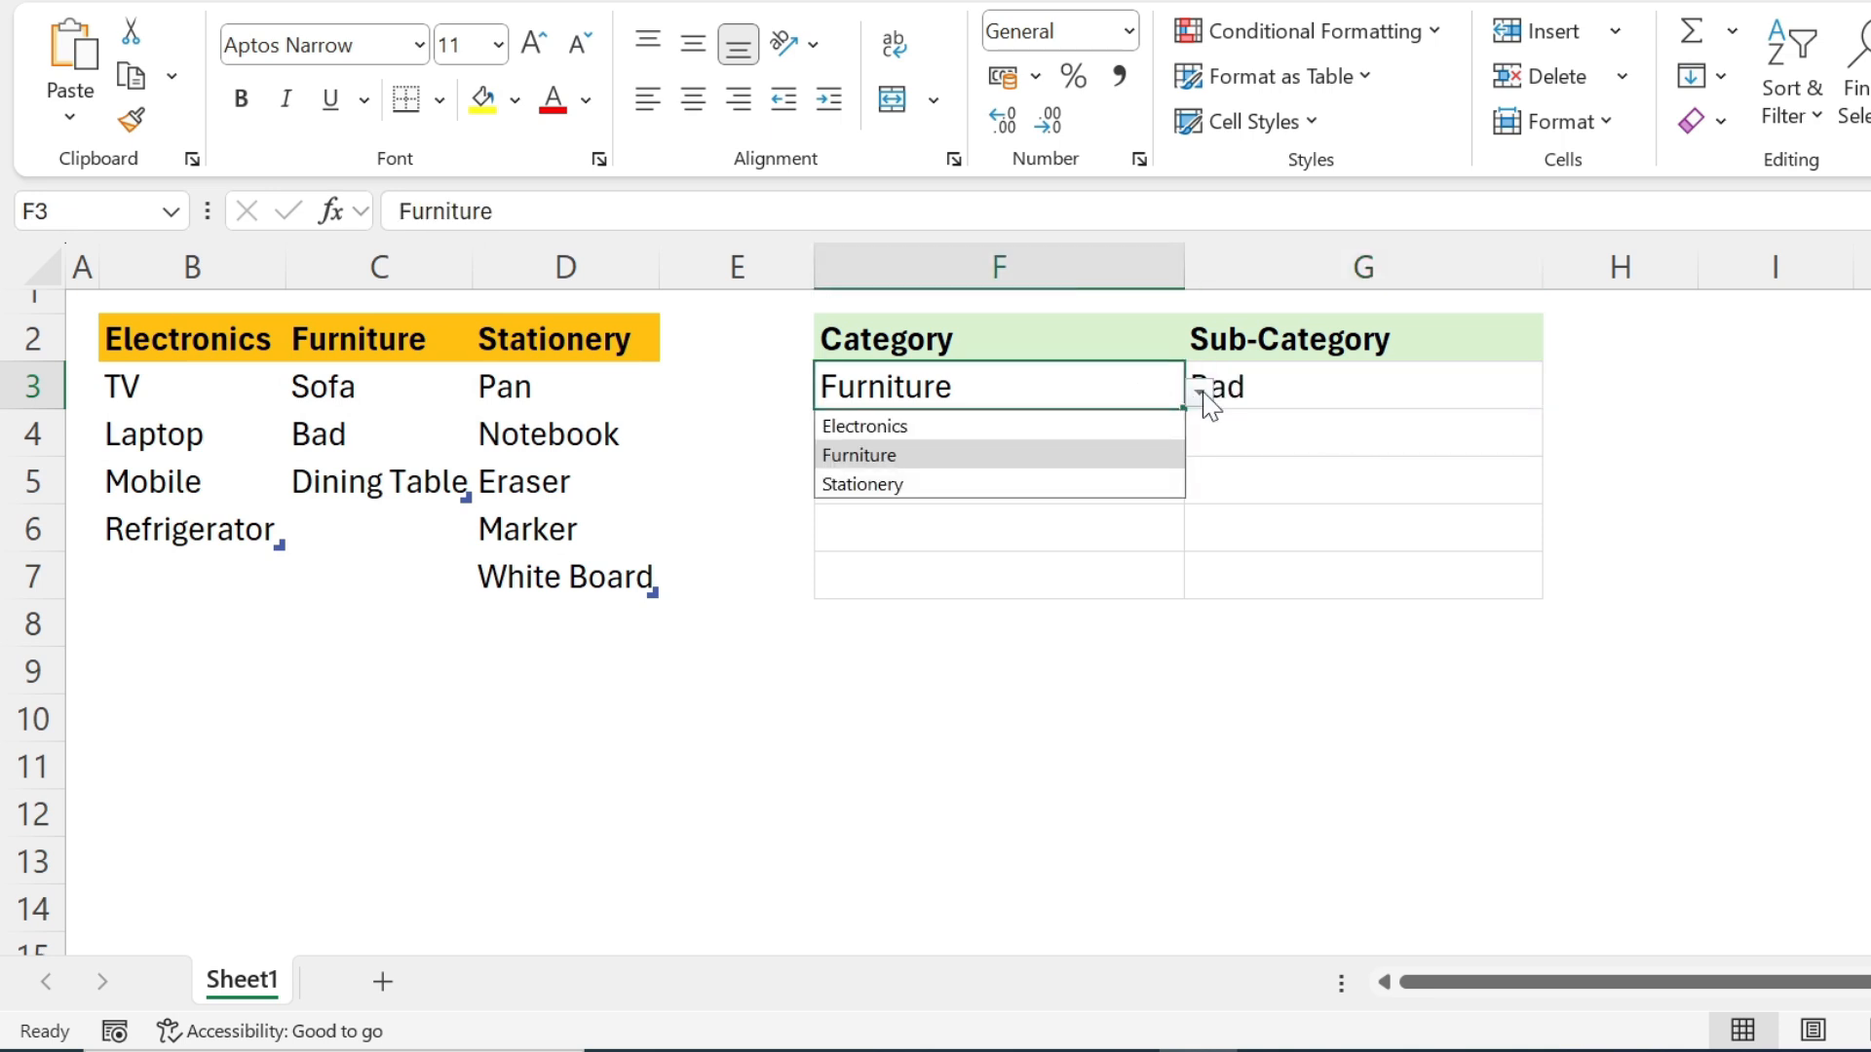
pyautogui.click(1036, 428)
pyautogui.click(1619, 451)
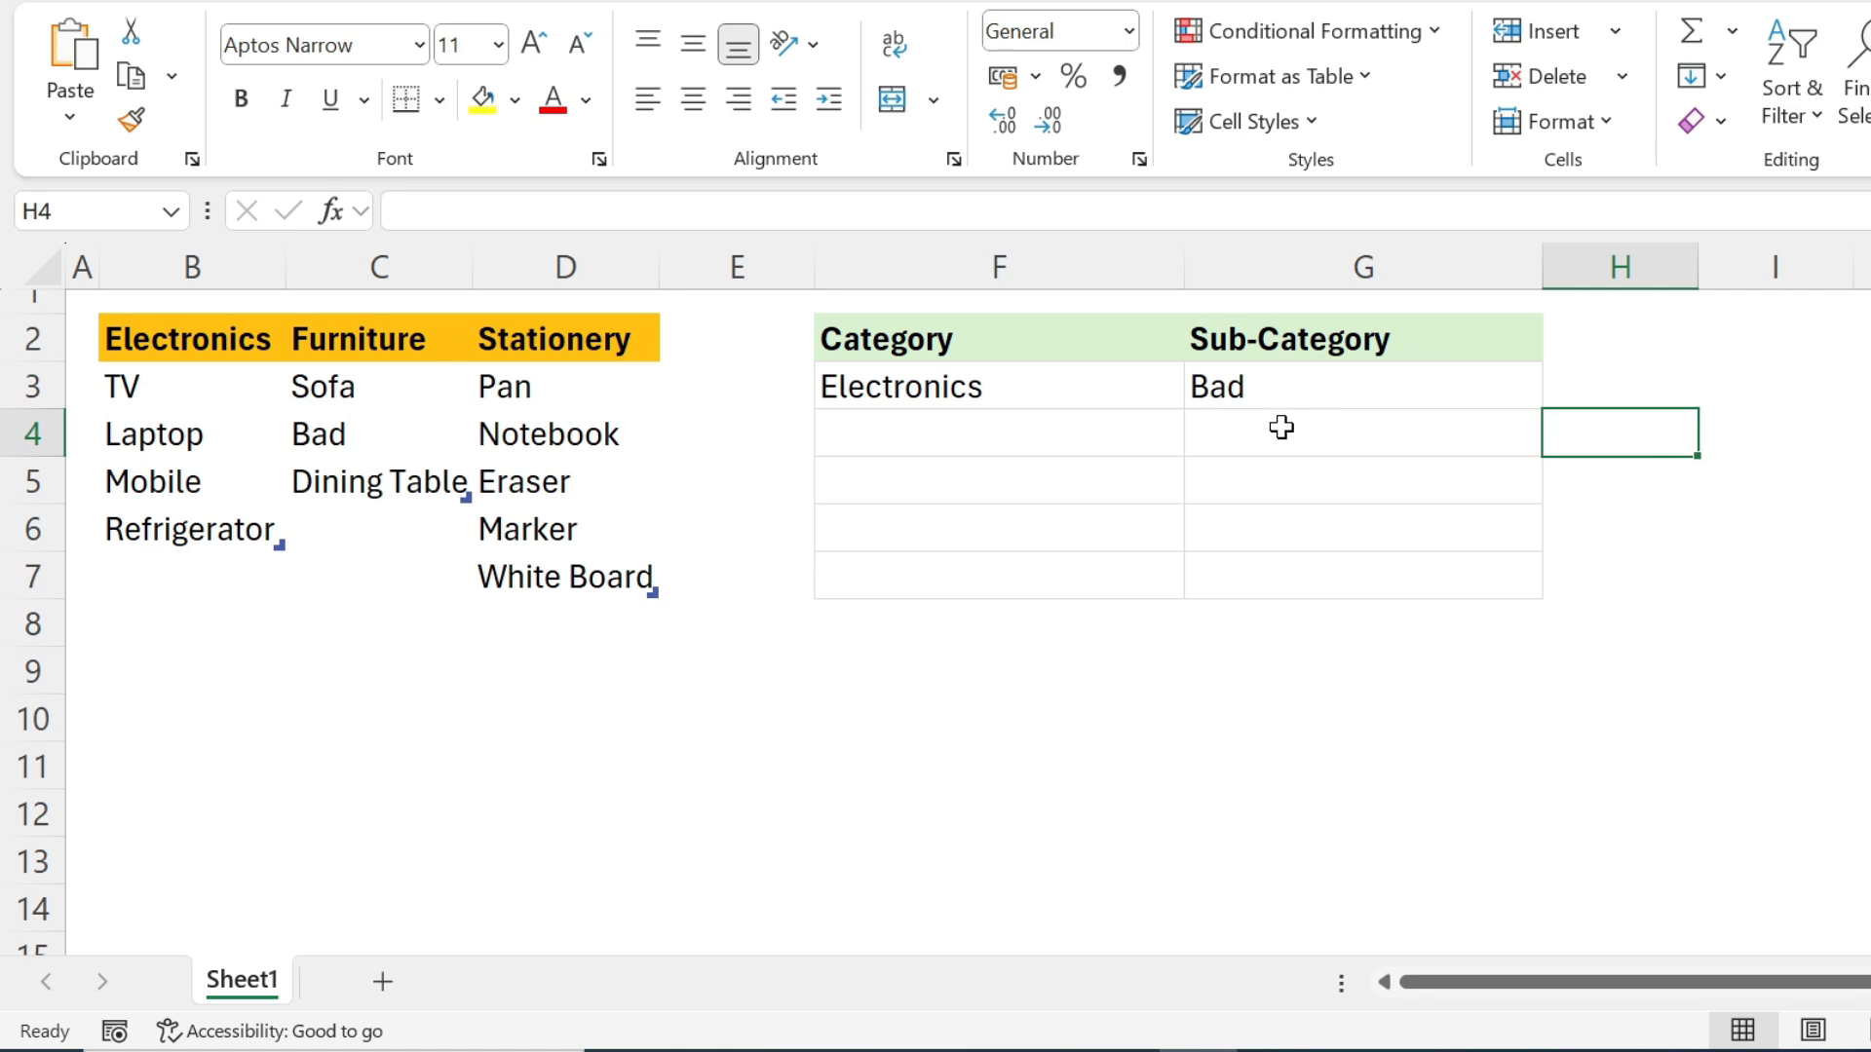
pyautogui.click(1474, 388)
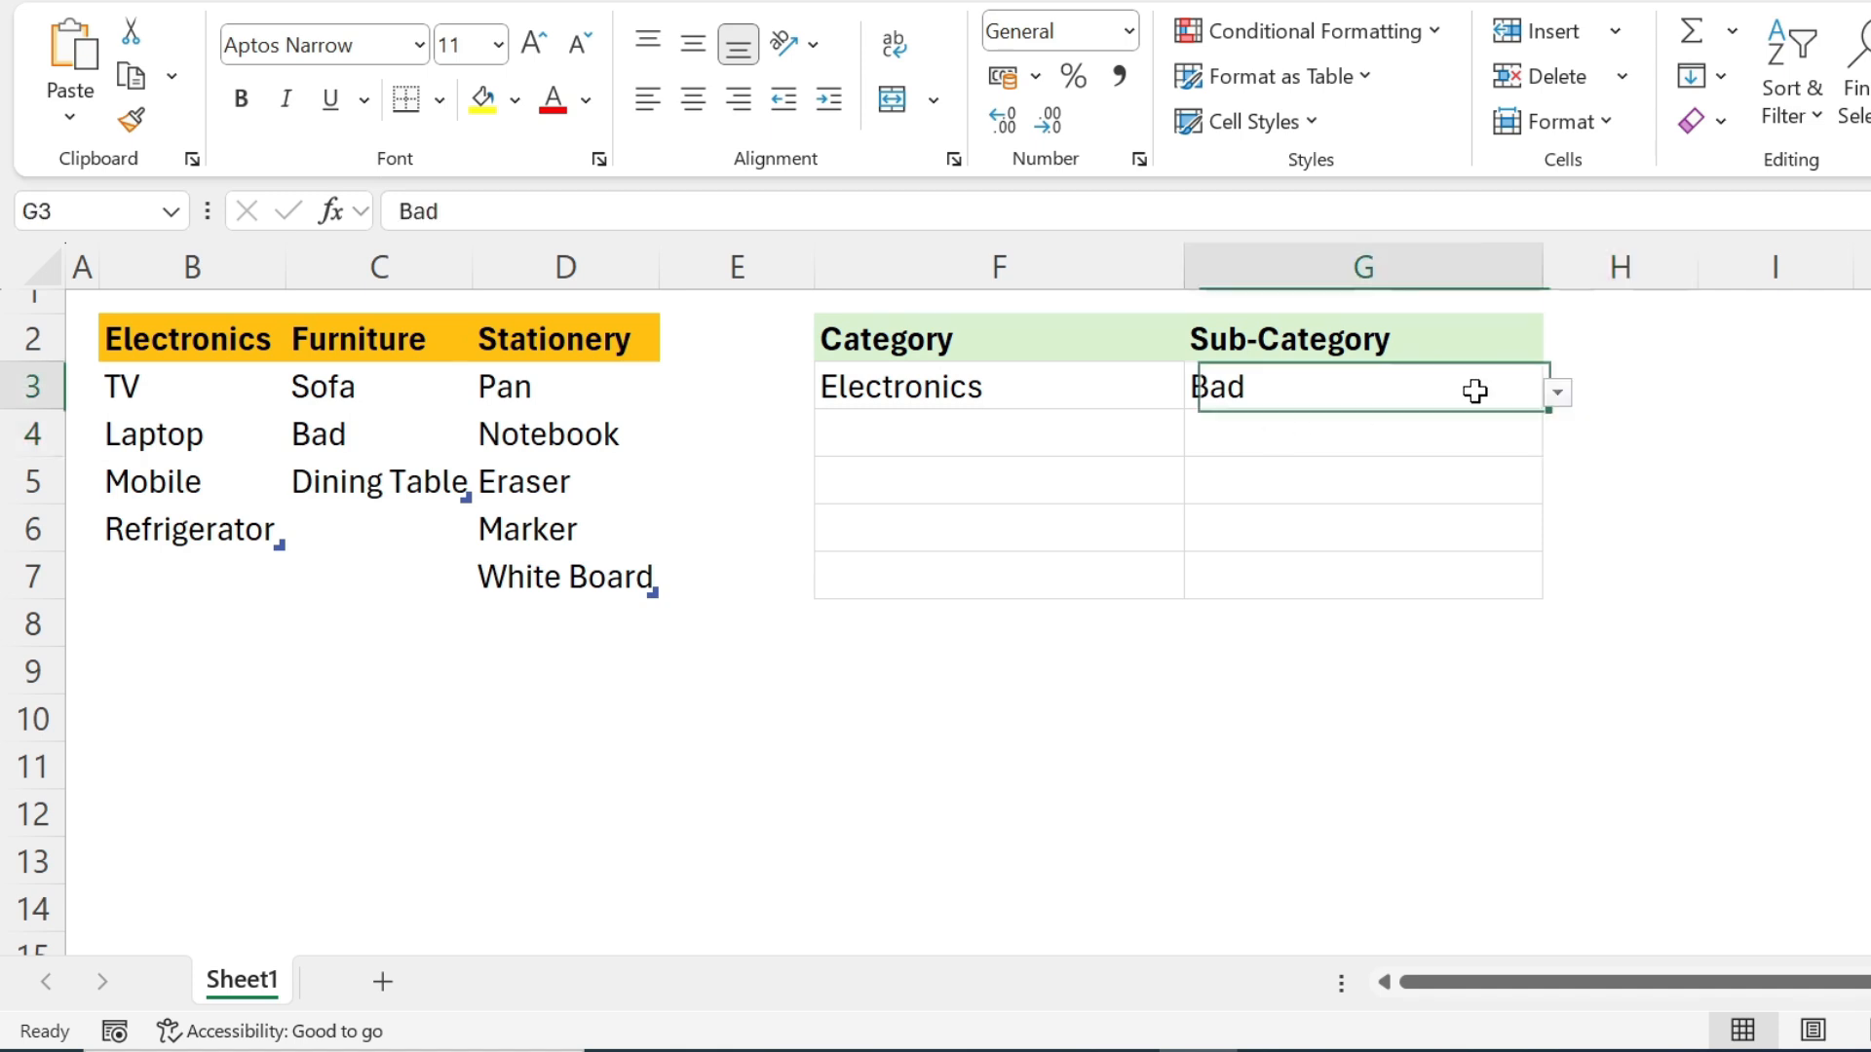
pyautogui.click(1558, 393)
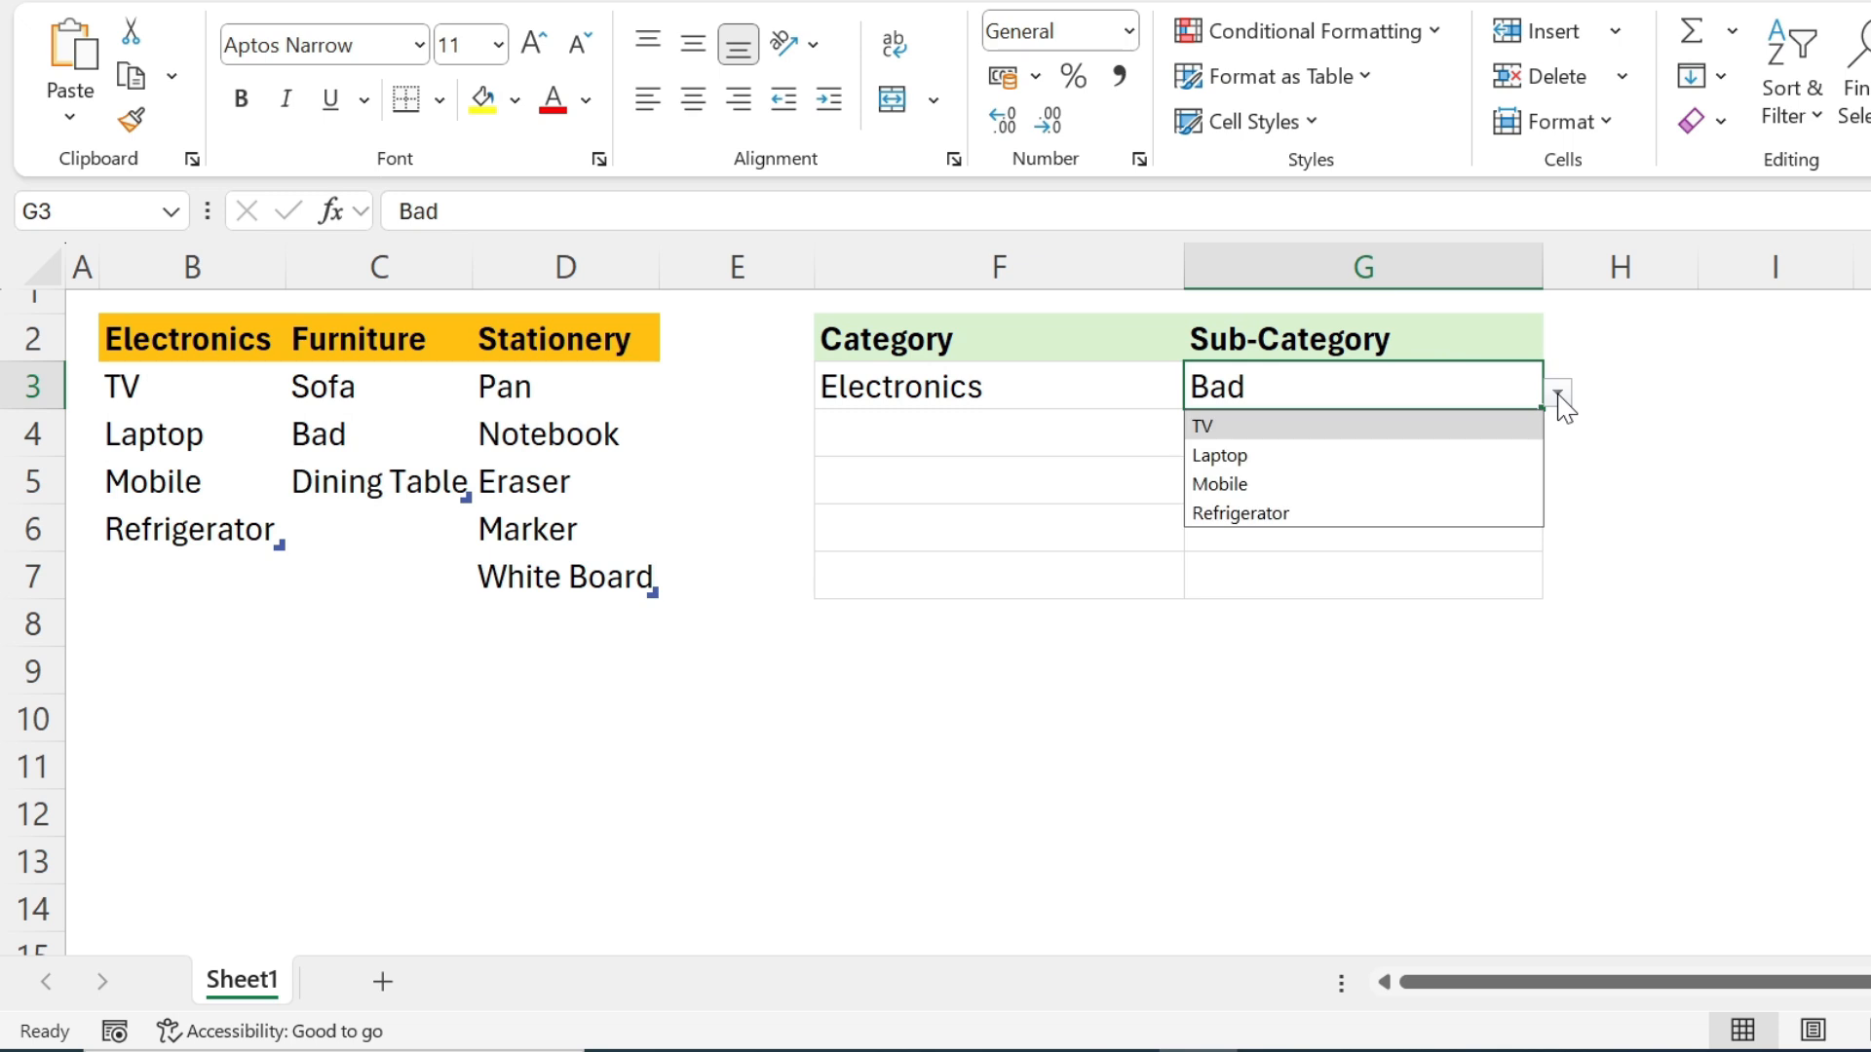
pyautogui.click(1345, 482)
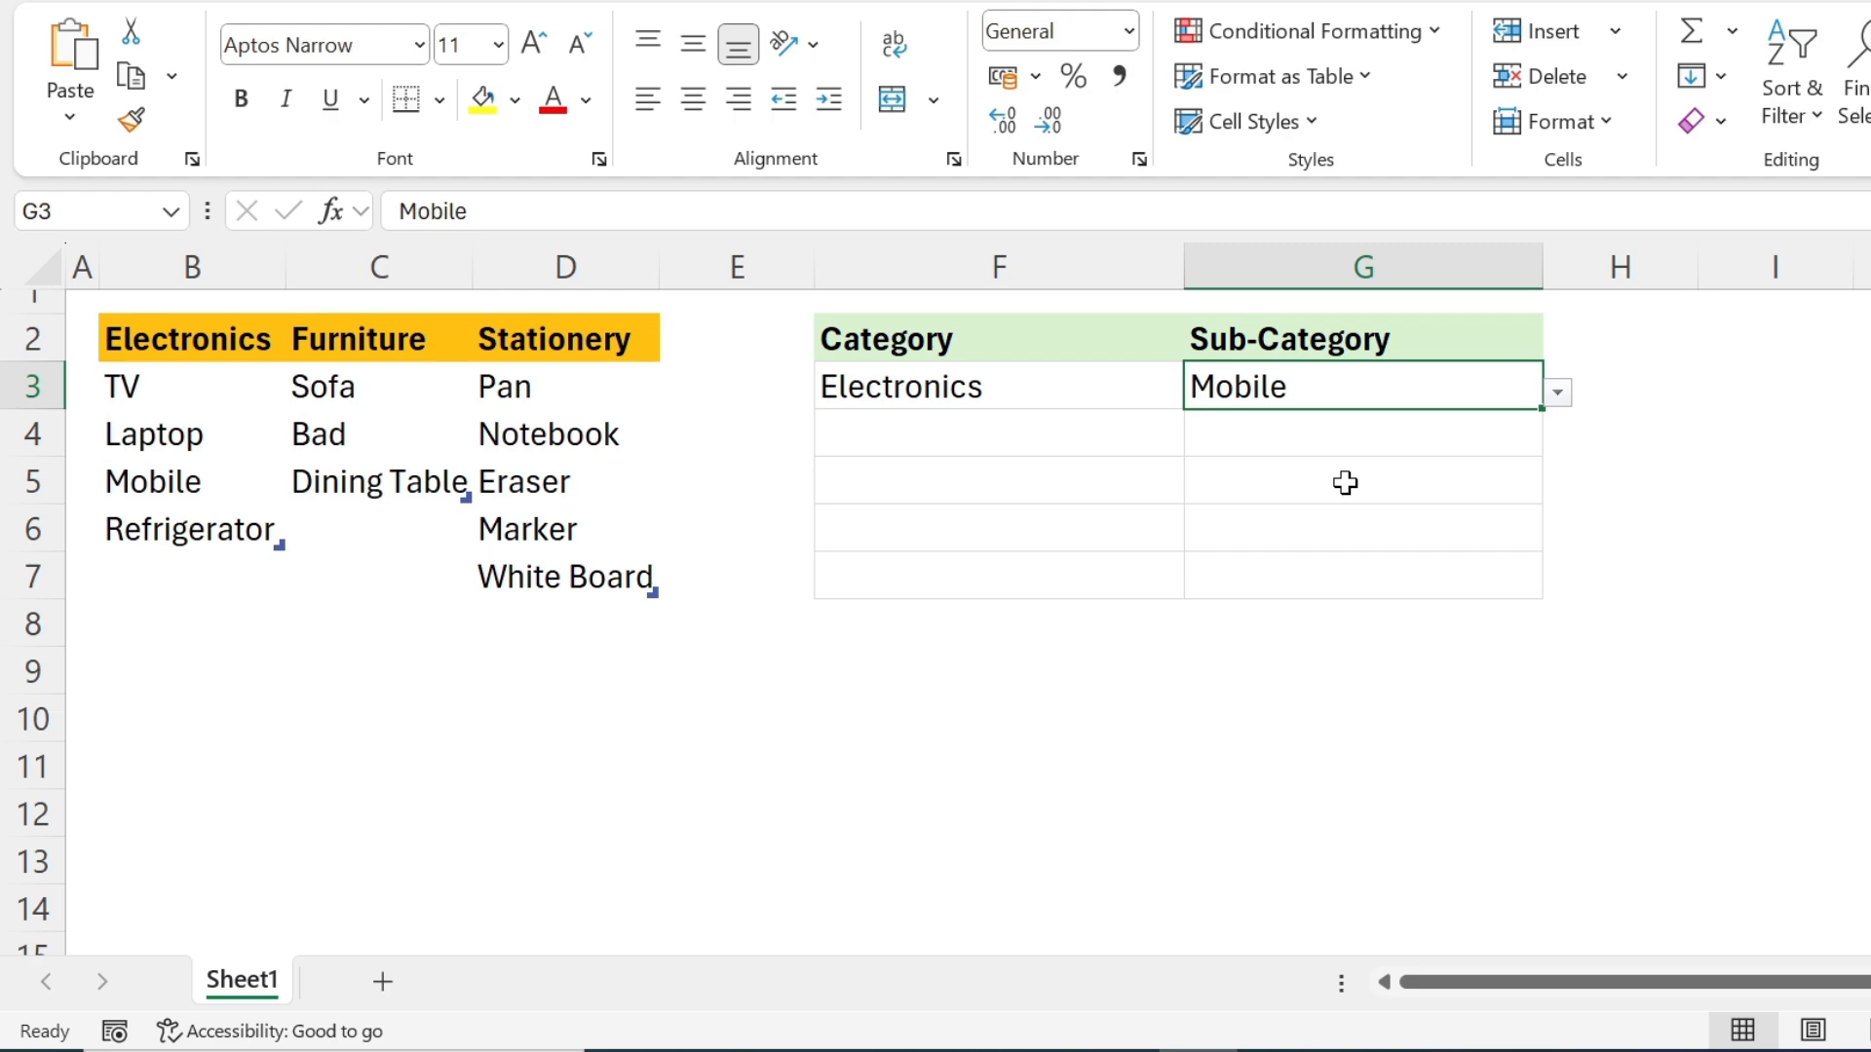
pyautogui.click(1772, 624)
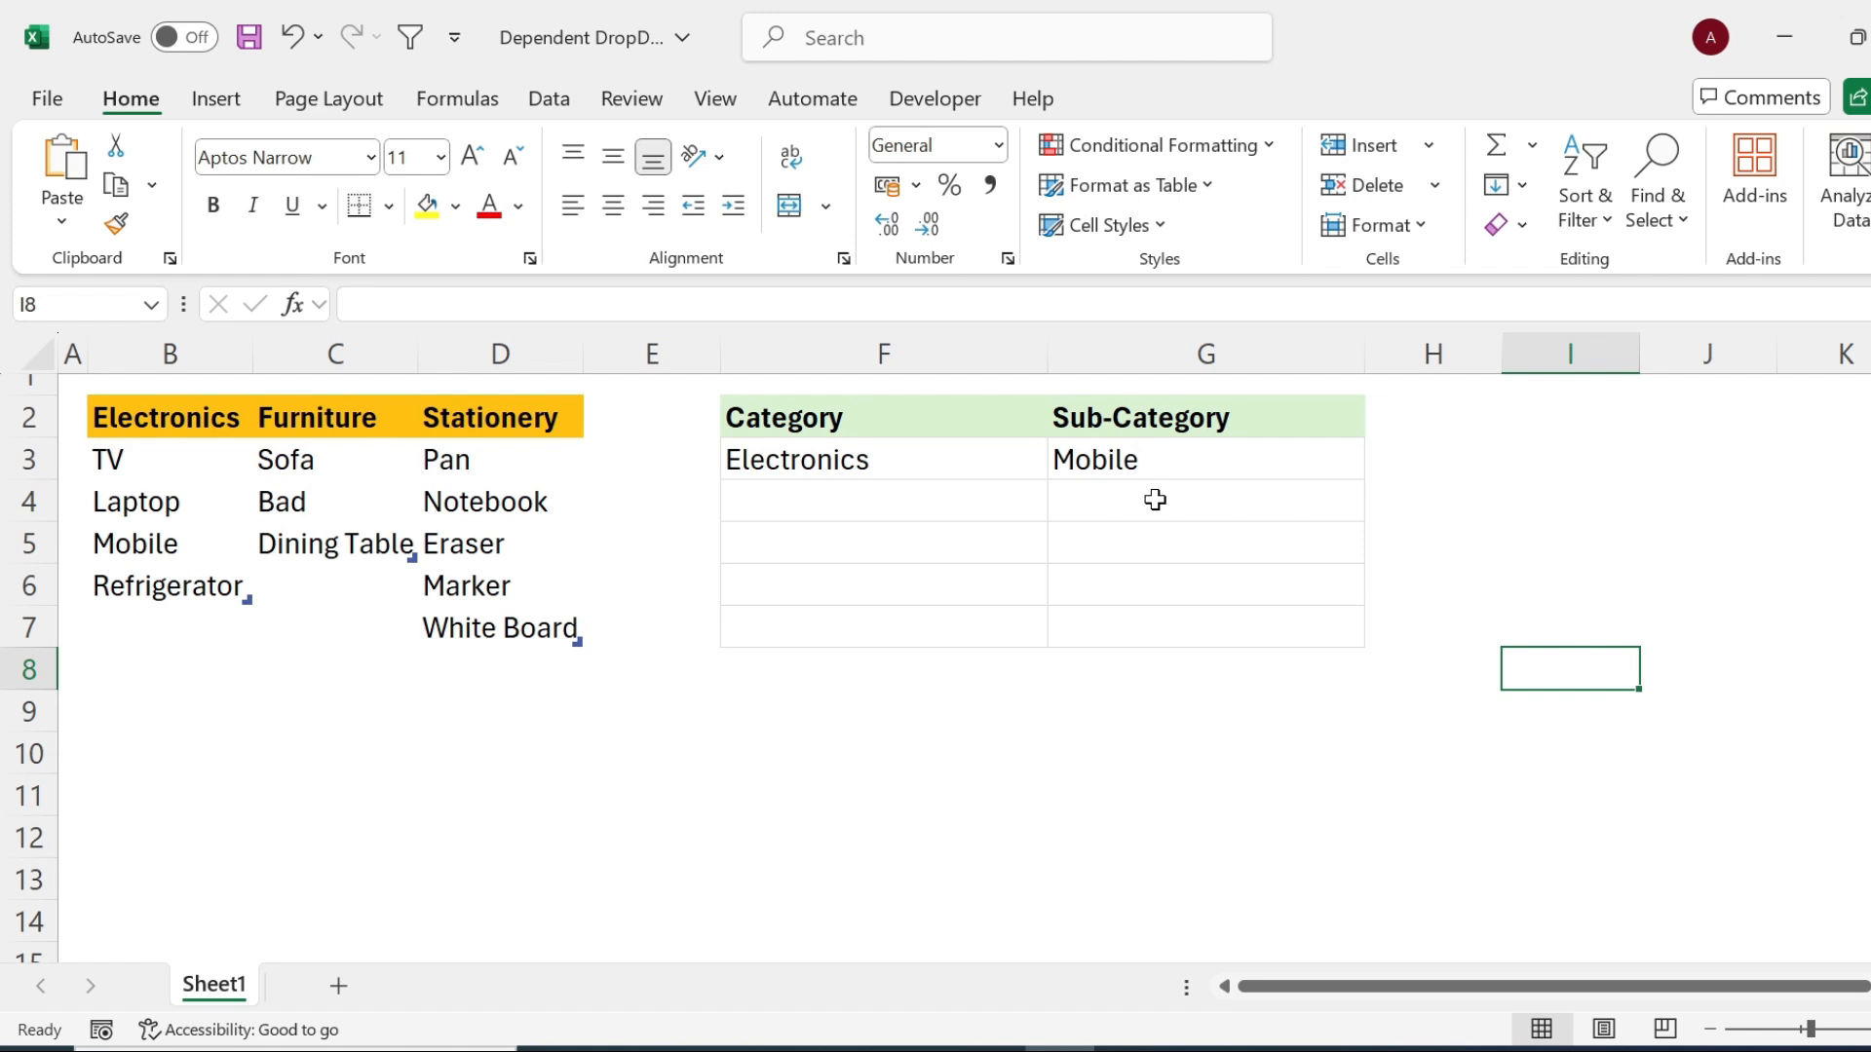
# - Switch the category in F3 to Stationery and the sub-category in G3 to Eraser
pyautogui.click(1011, 458)
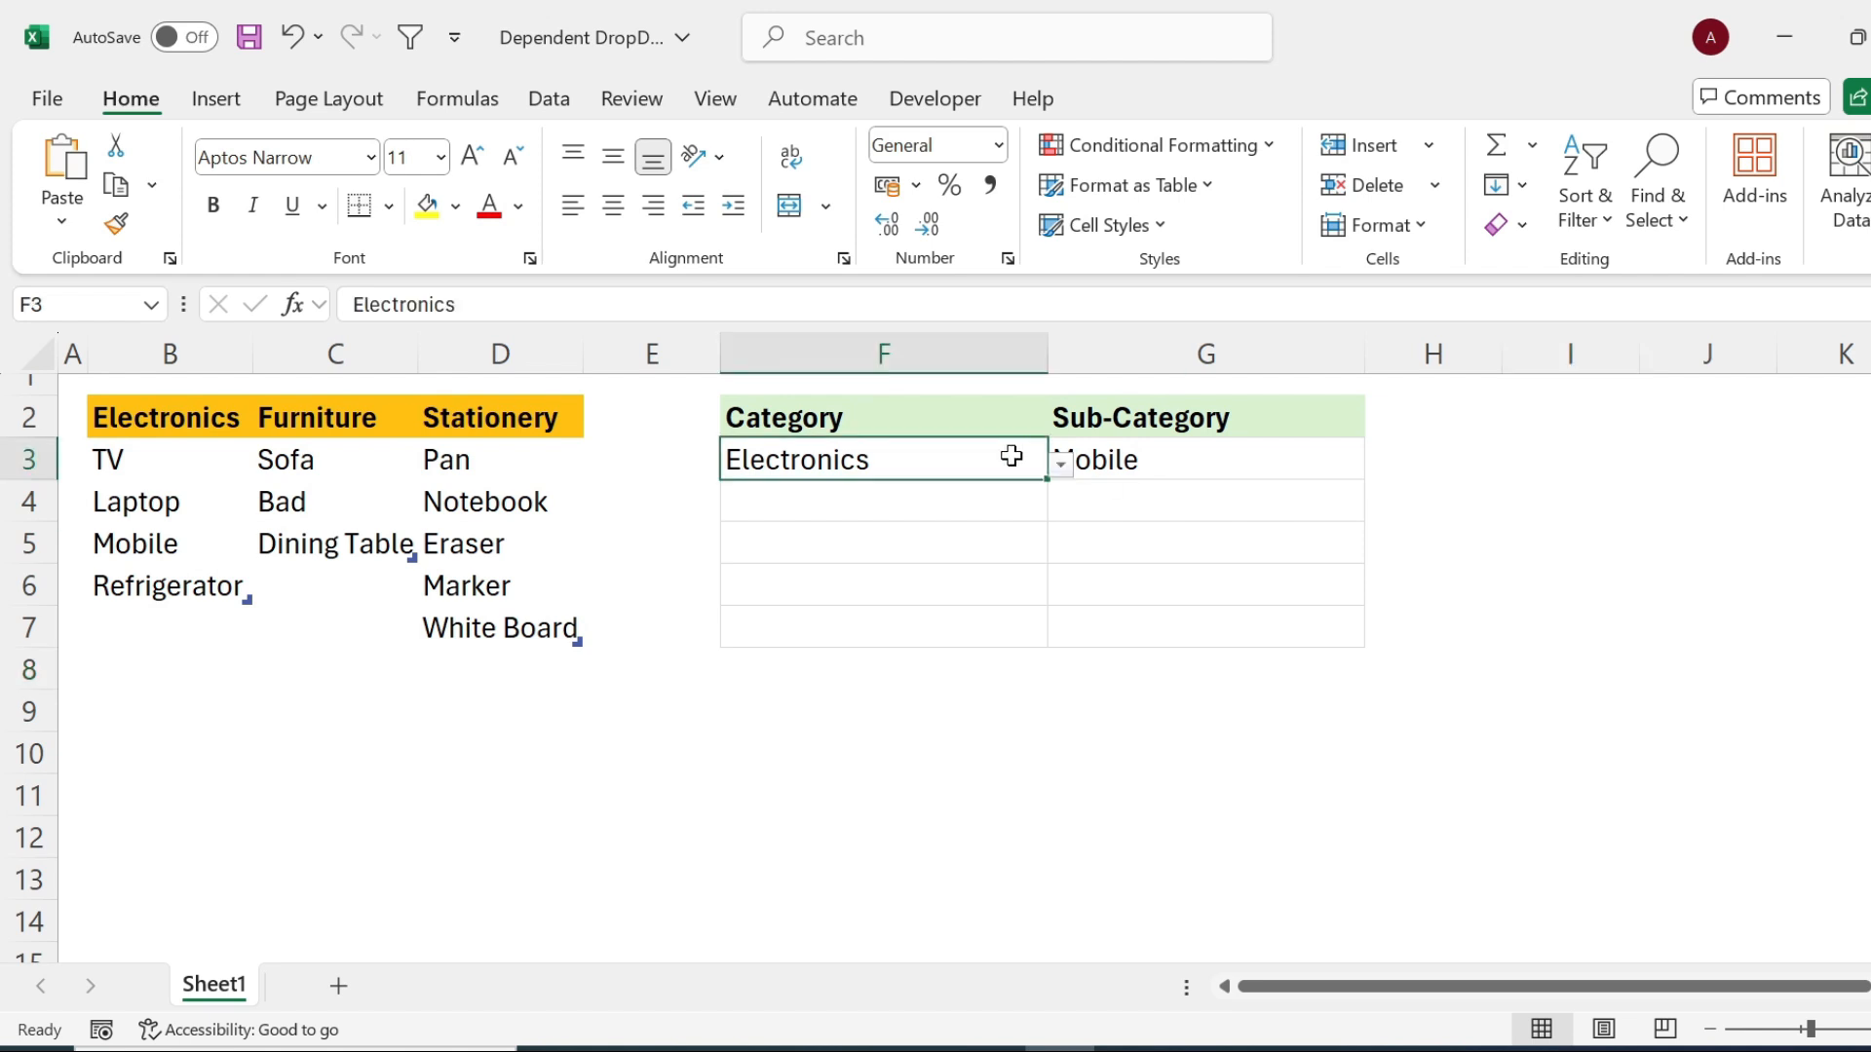
pyautogui.click(1062, 471)
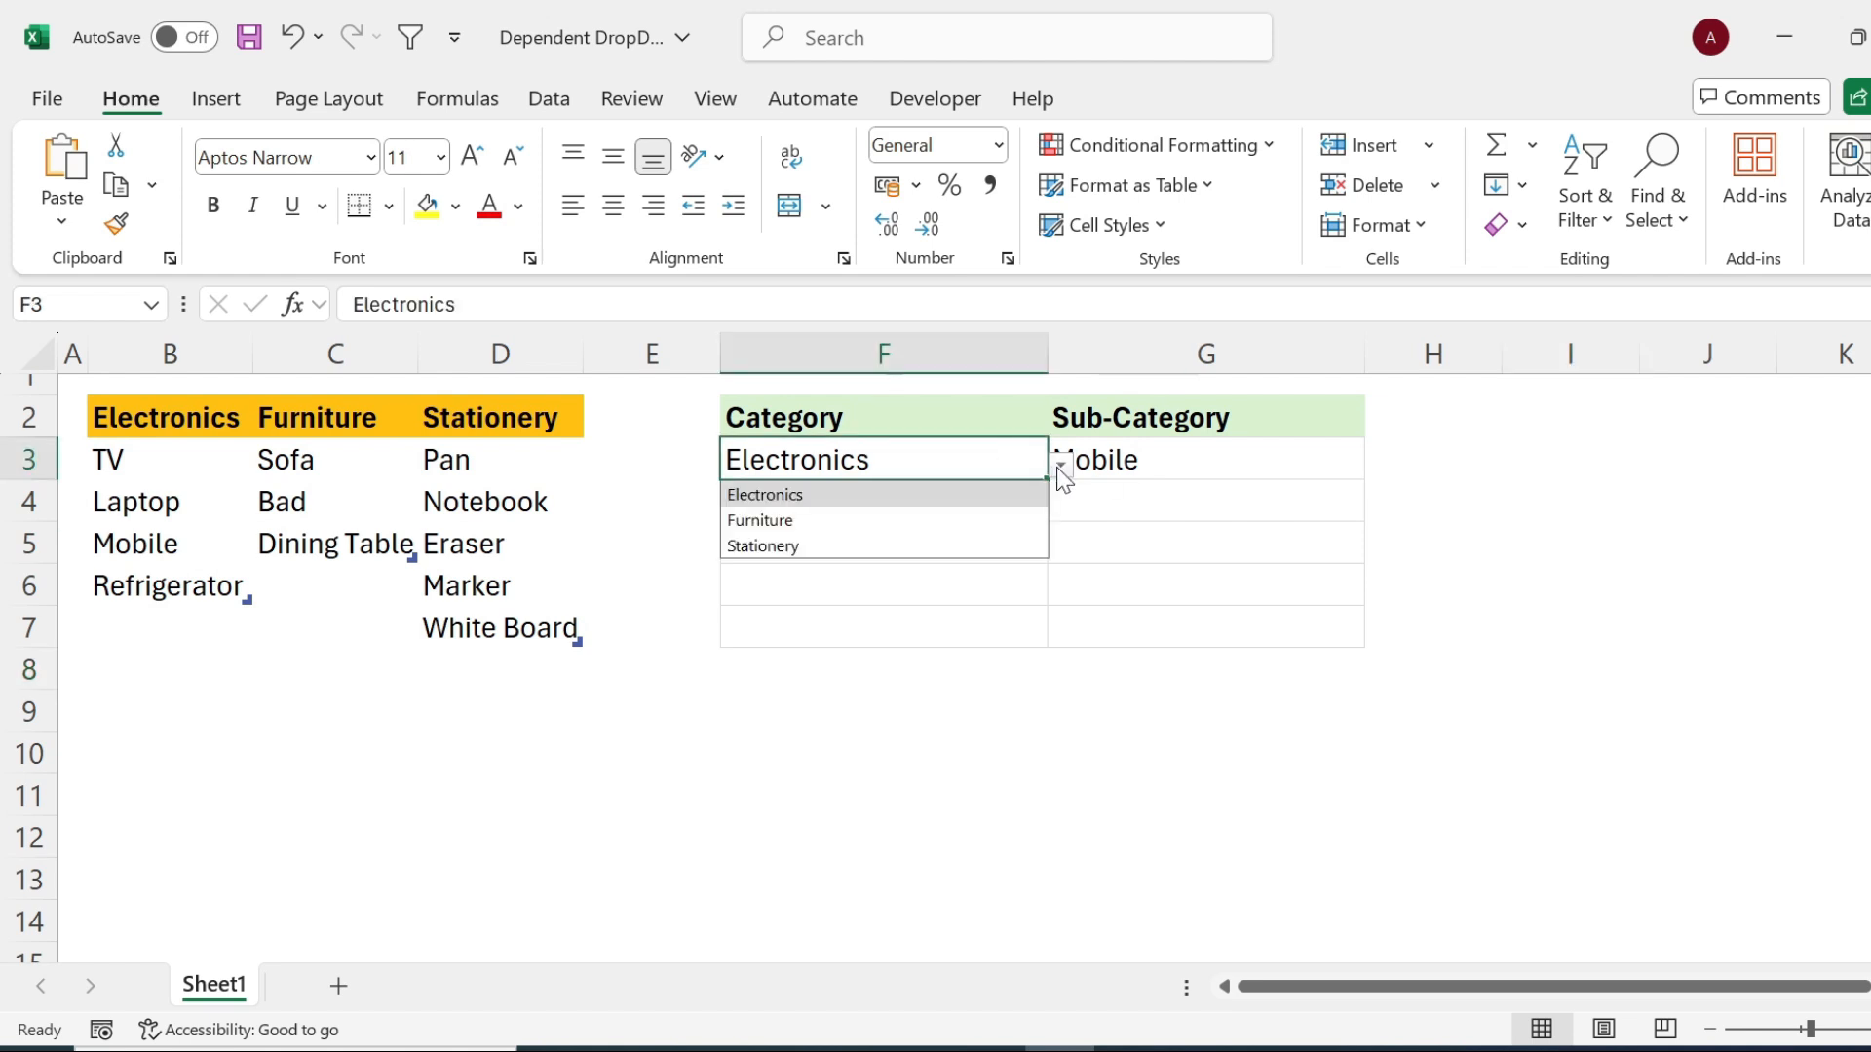
pyautogui.click(873, 538)
pyautogui.click(1467, 535)
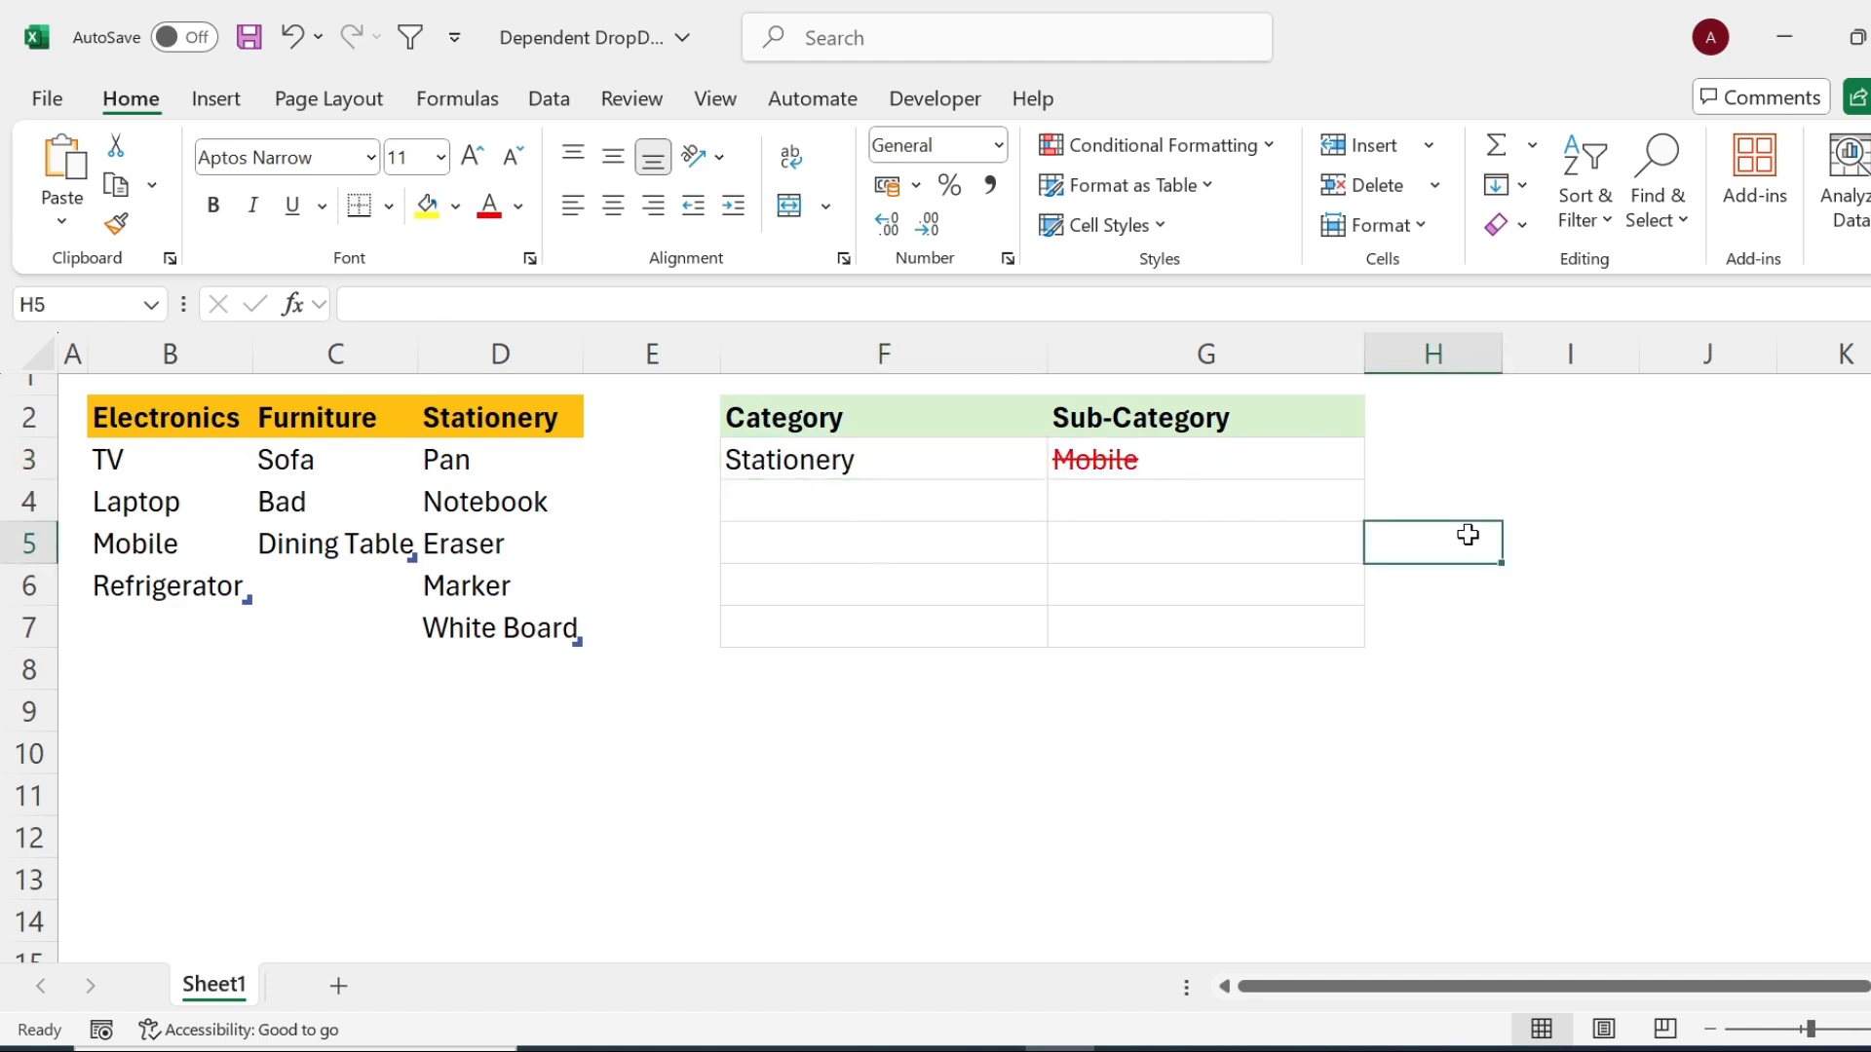
pyautogui.click(1303, 459)
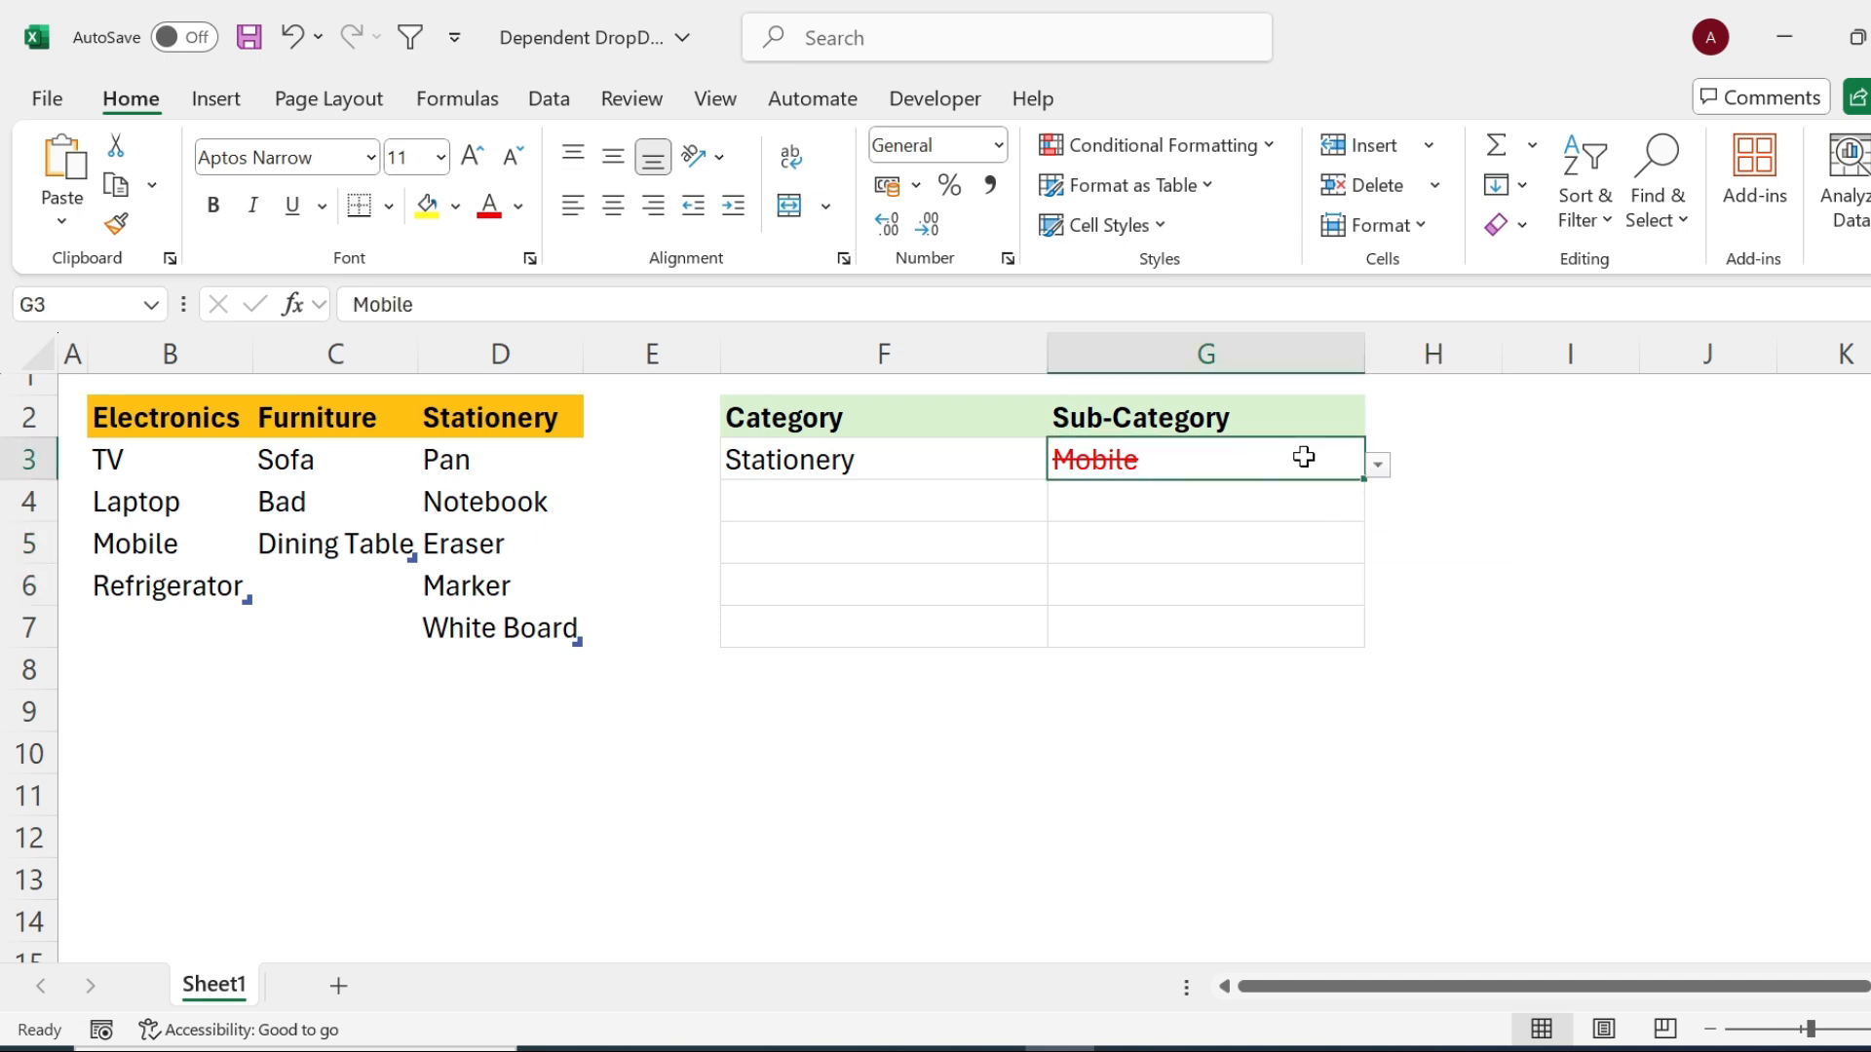
pyautogui.click(1374, 466)
pyautogui.click(1185, 540)
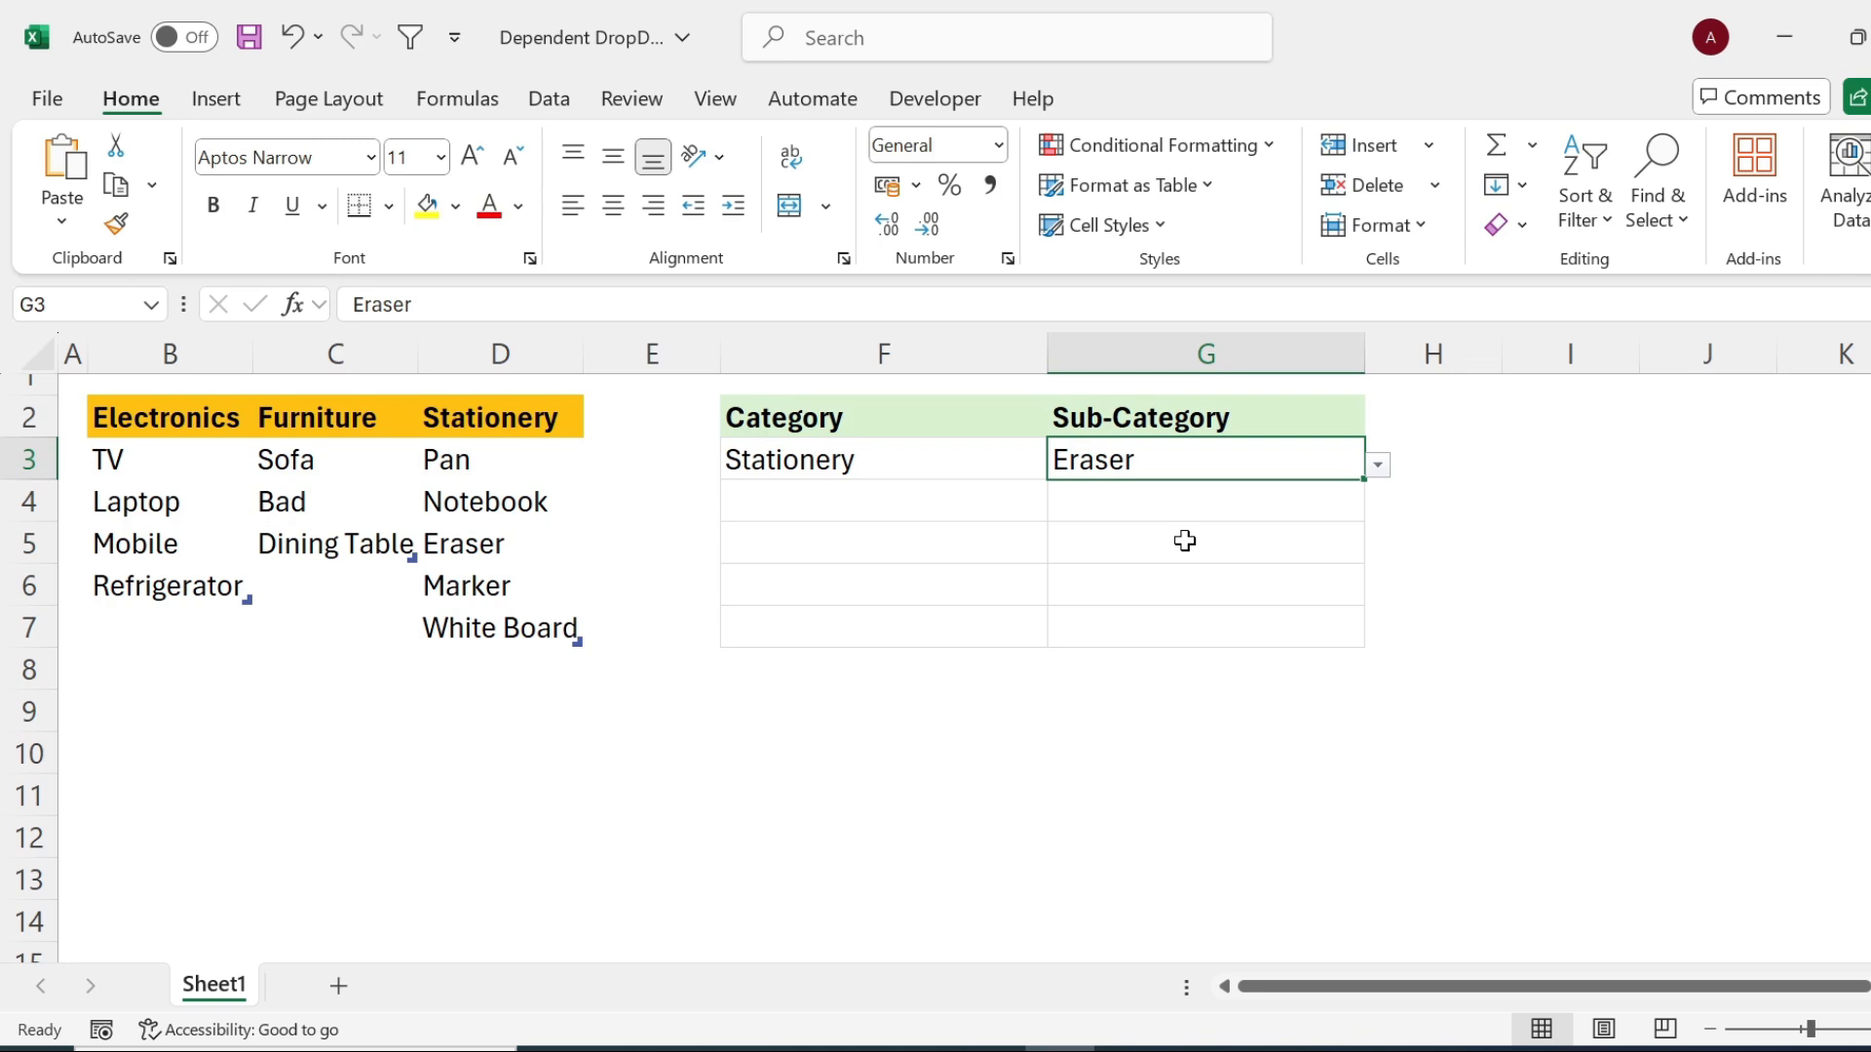
# - Choose Stationery as the category in F4 and Eraser as its sub-category in G4
pyautogui.click(968, 499)
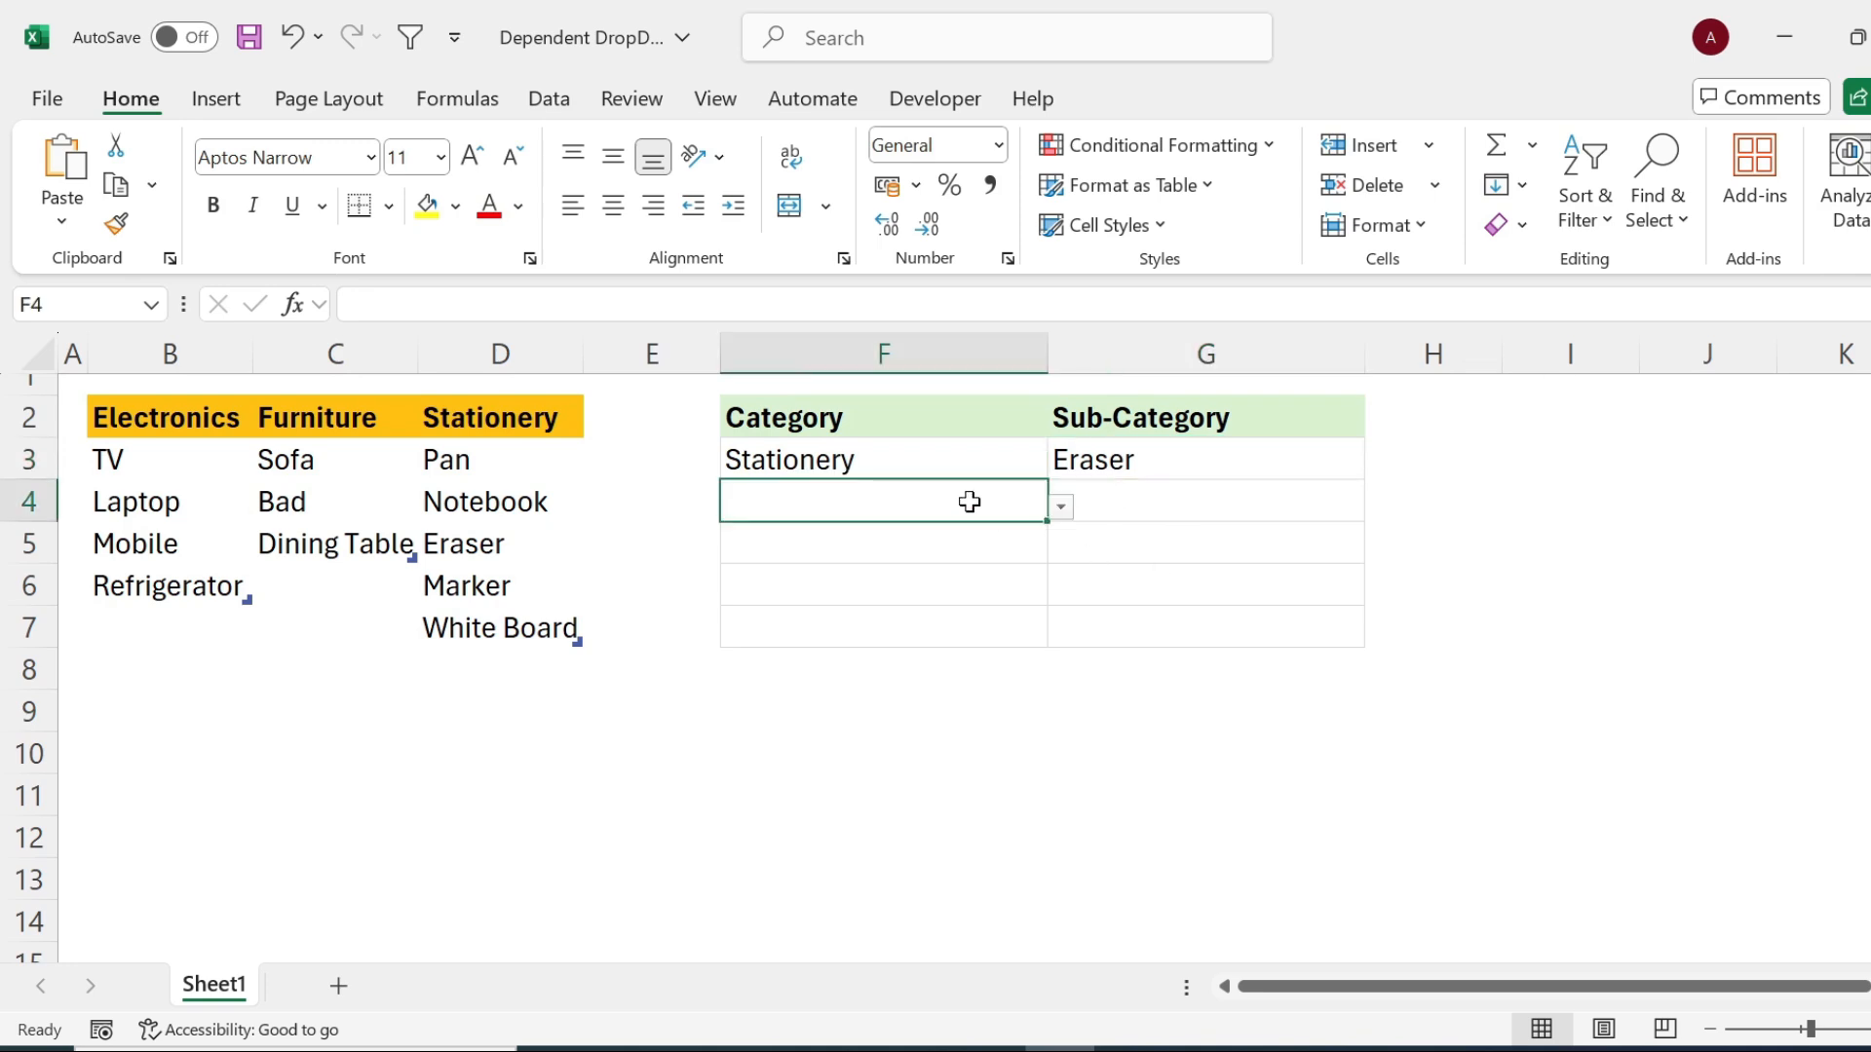
pyautogui.click(1059, 509)
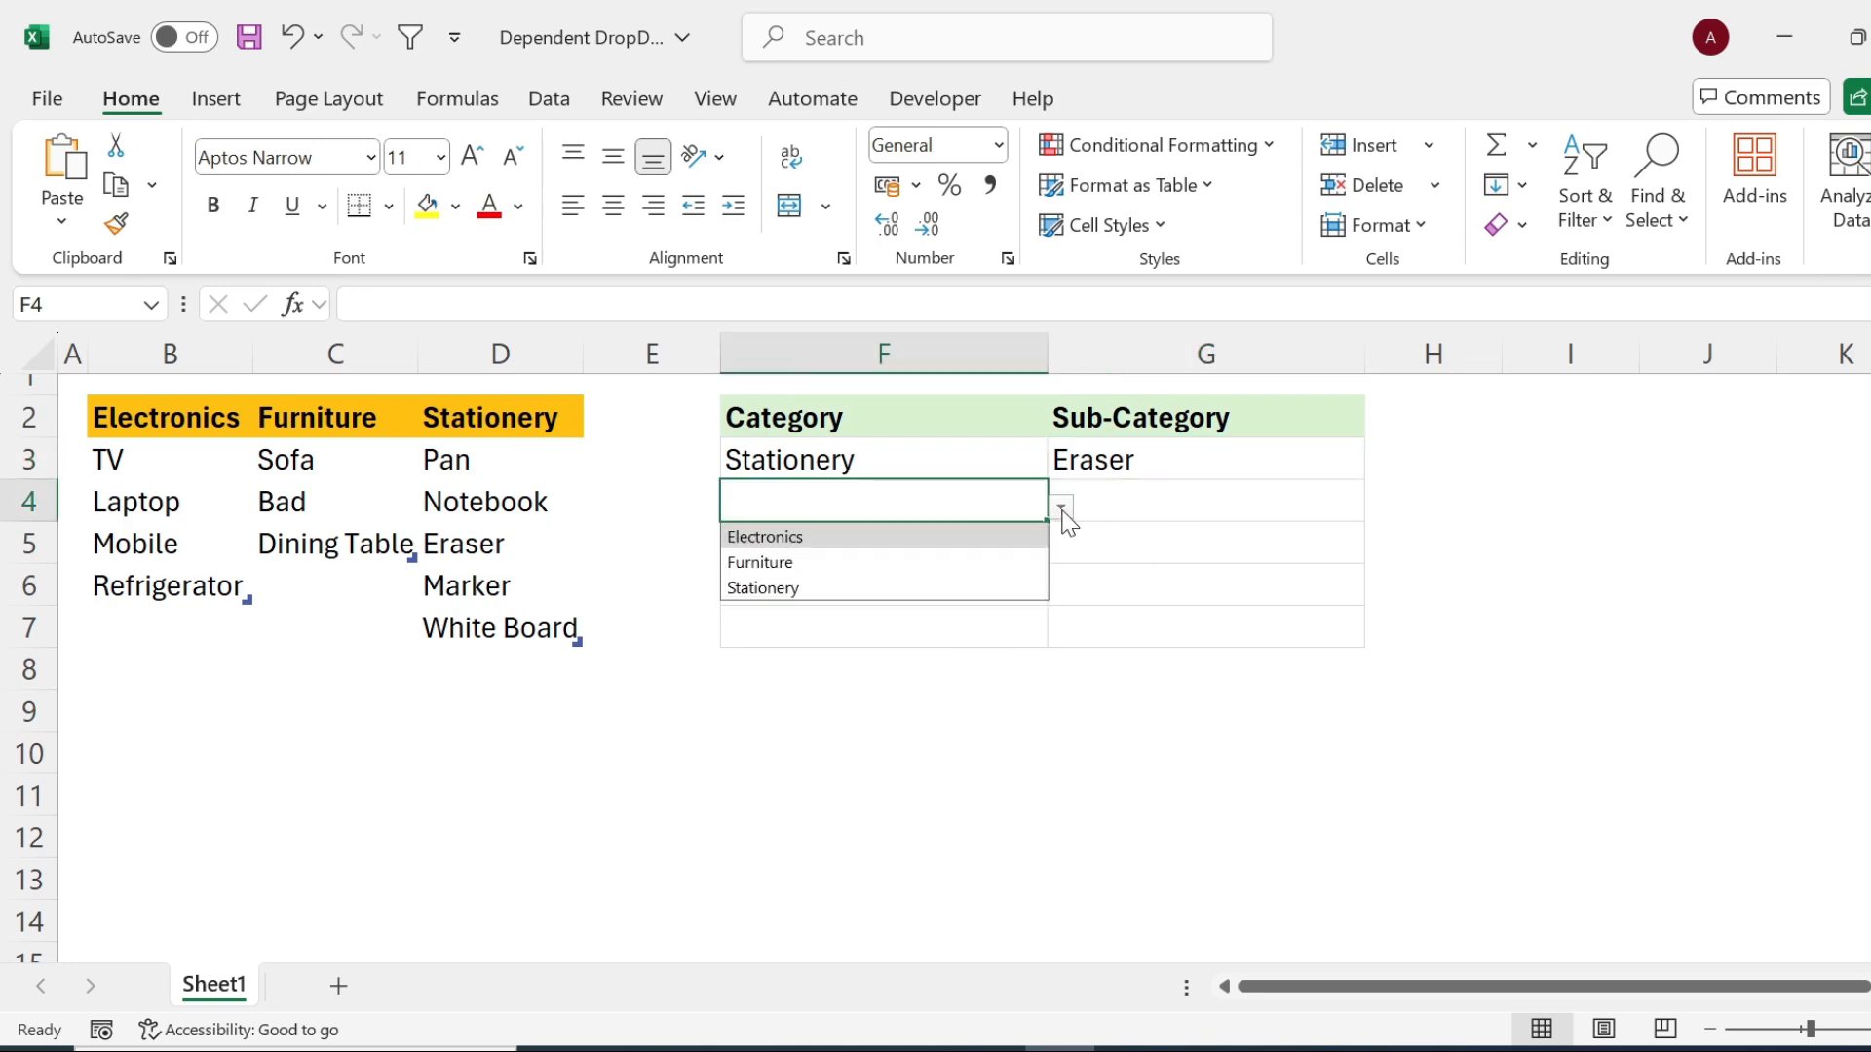
pyautogui.click(857, 582)
pyautogui.click(1222, 500)
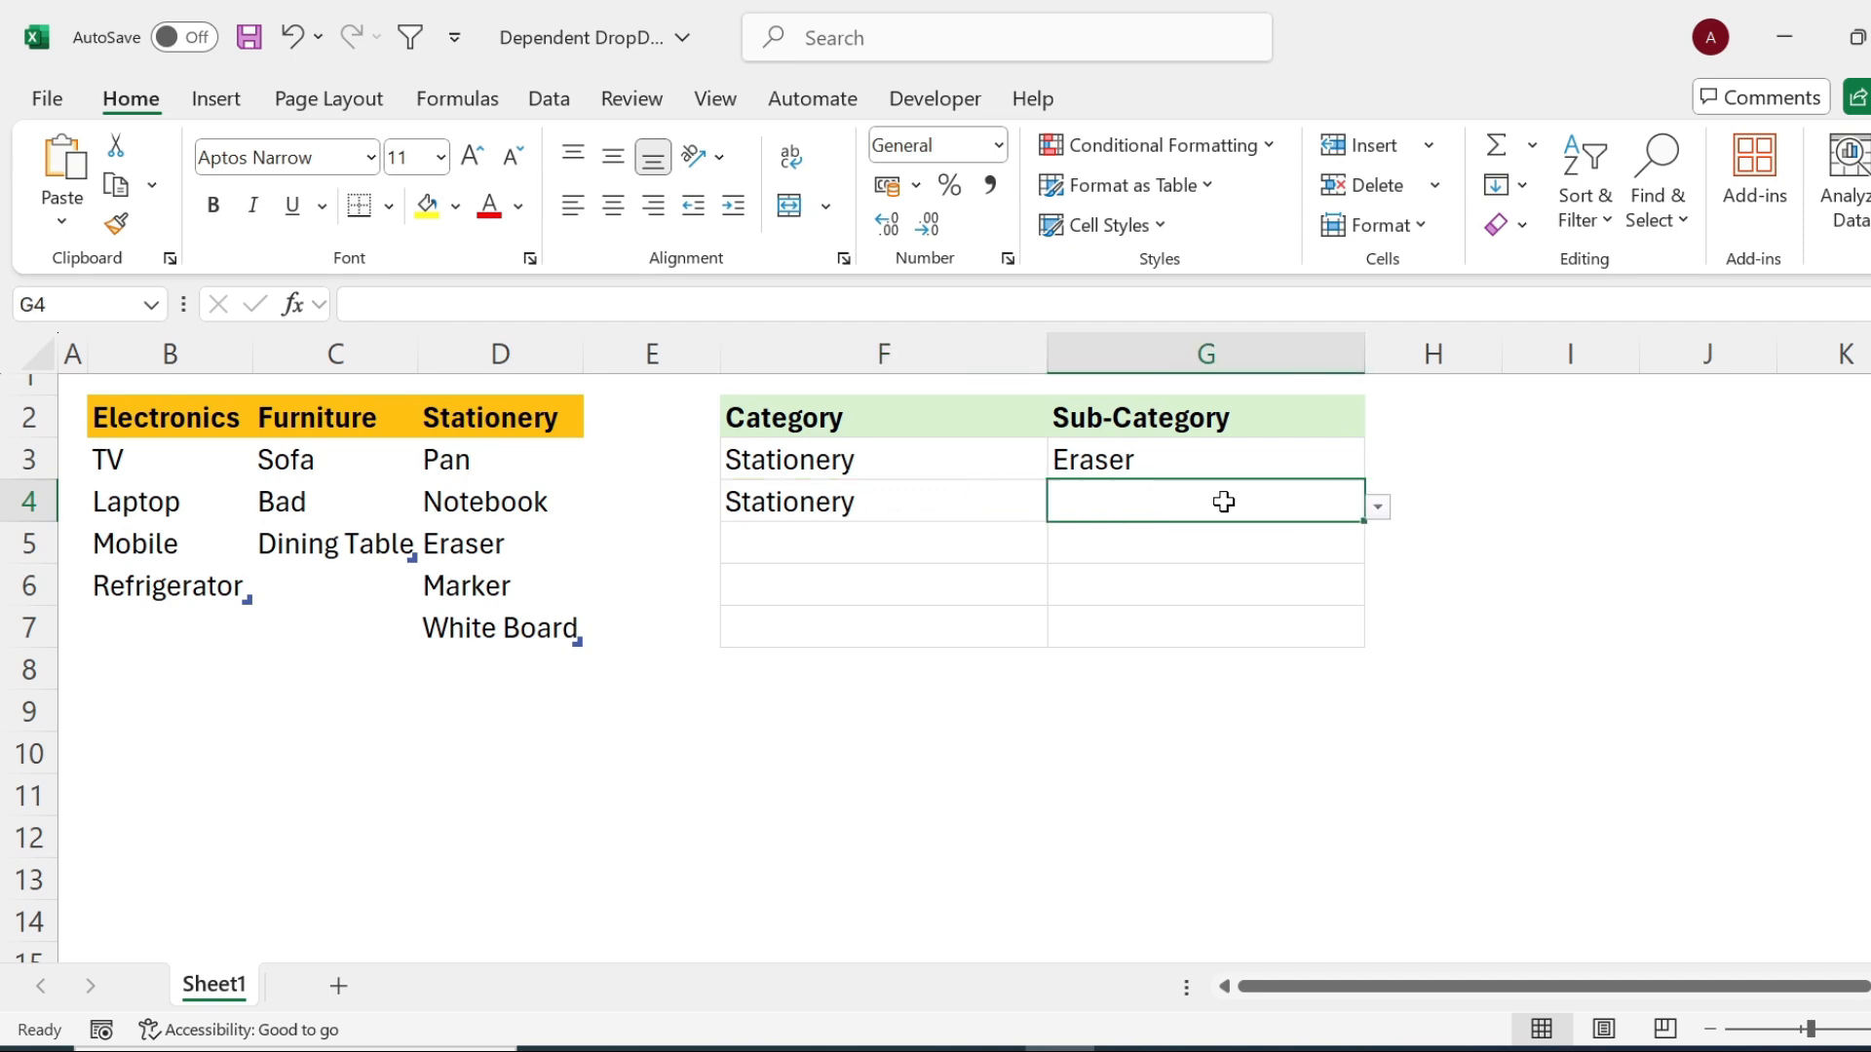
pyautogui.click(1382, 516)
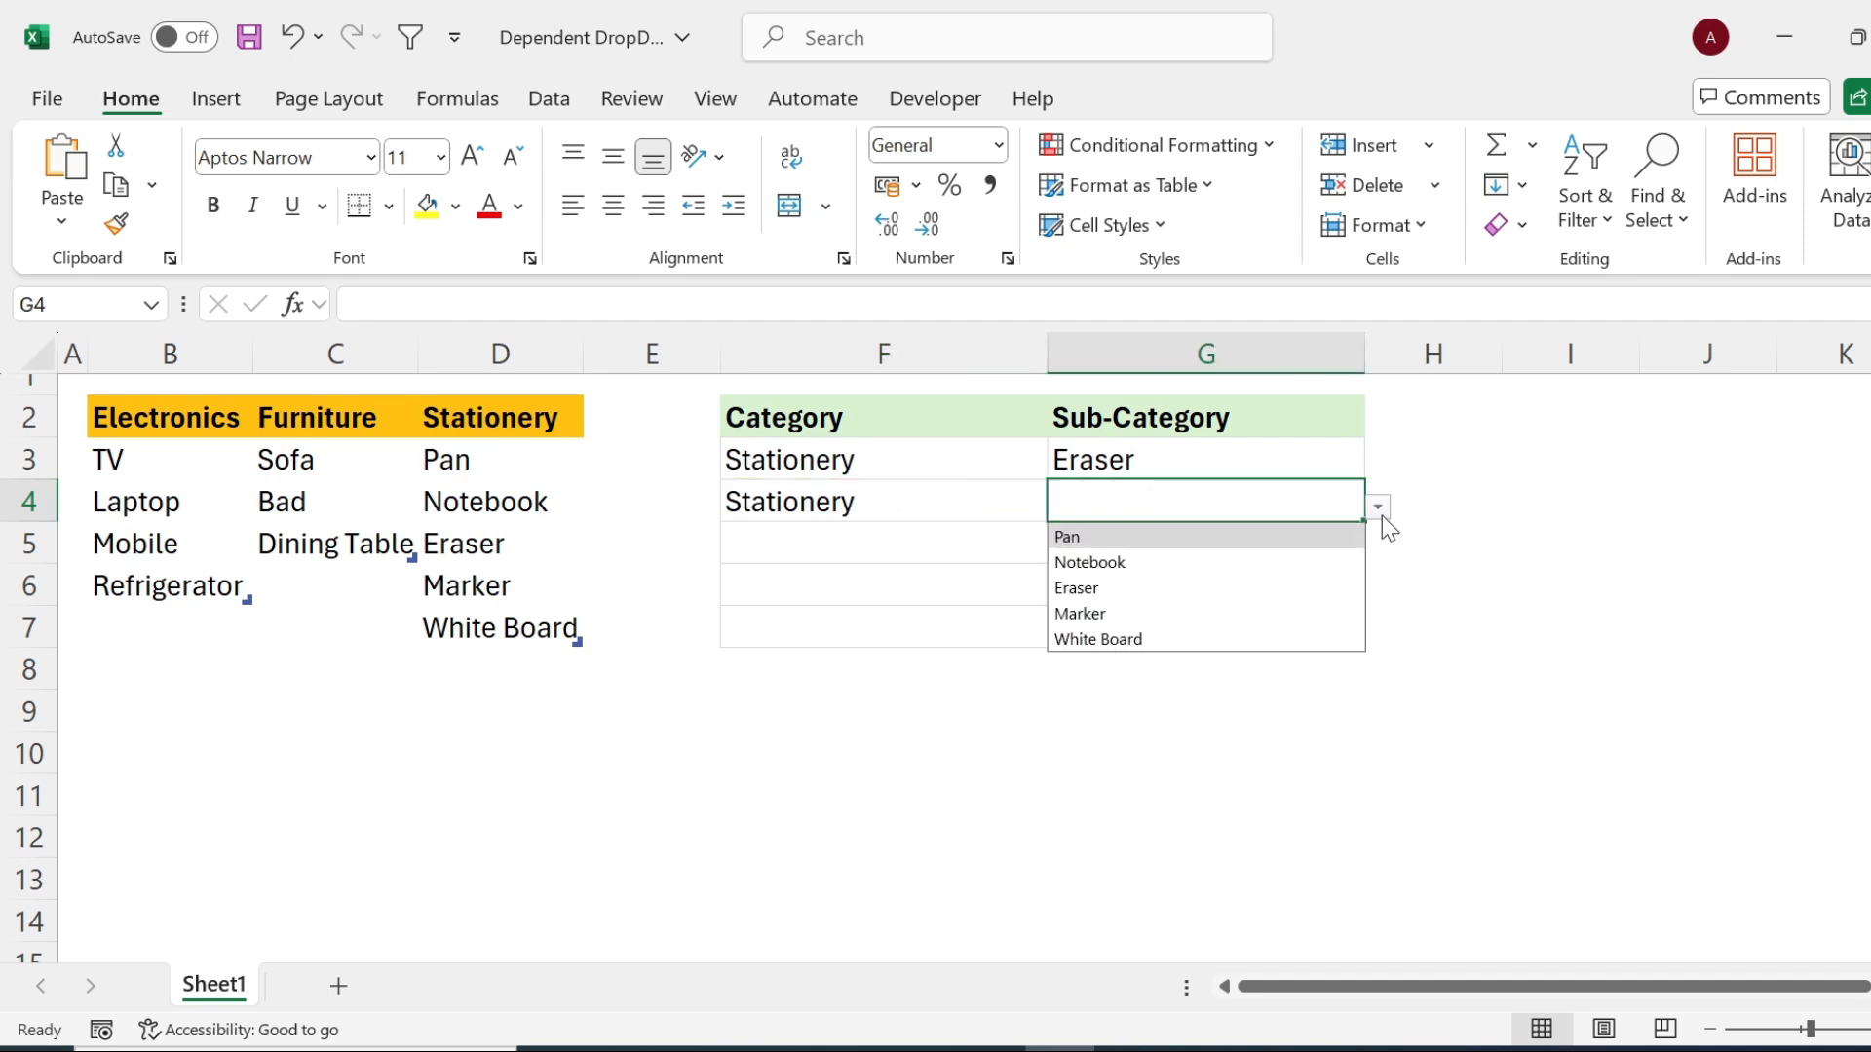
pyautogui.click(1130, 592)
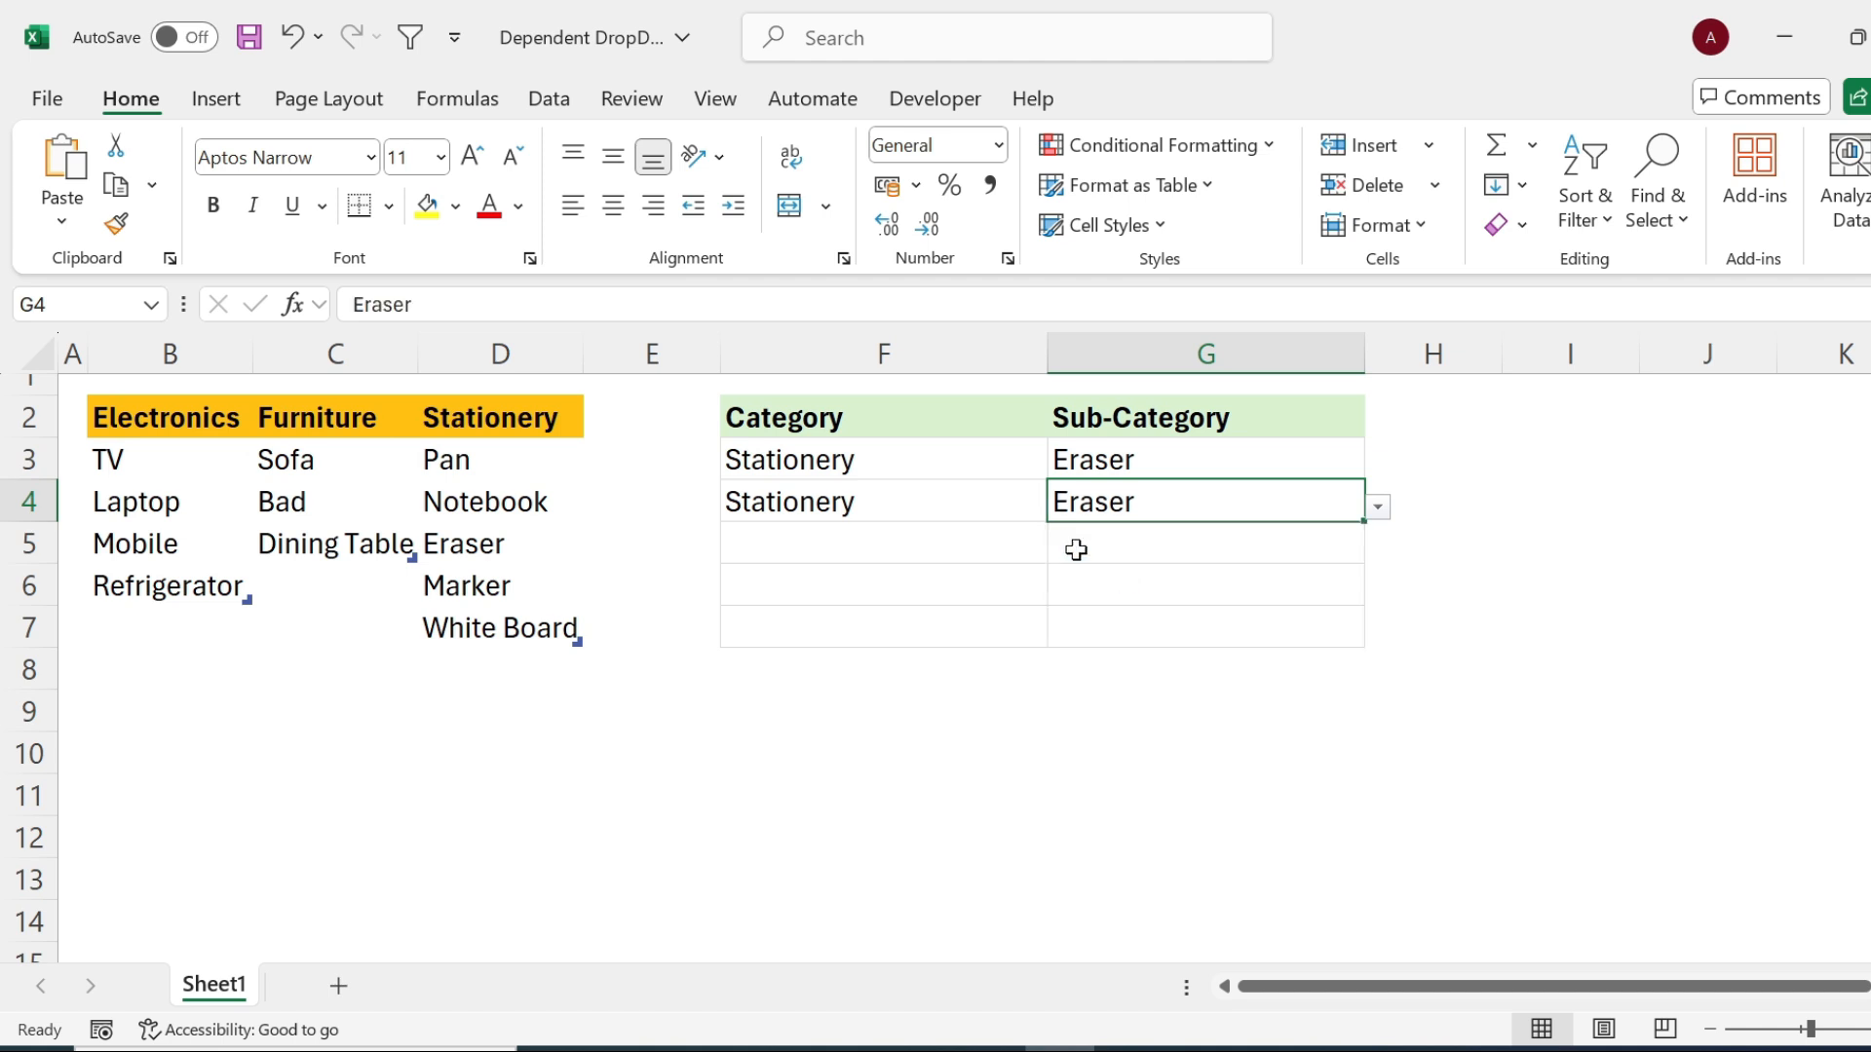
# - Change only the category in F4 to Furniture to test the mismatch highlighting of its sub-category
pyautogui.click(975, 502)
pyautogui.click(1059, 509)
pyautogui.click(862, 561)
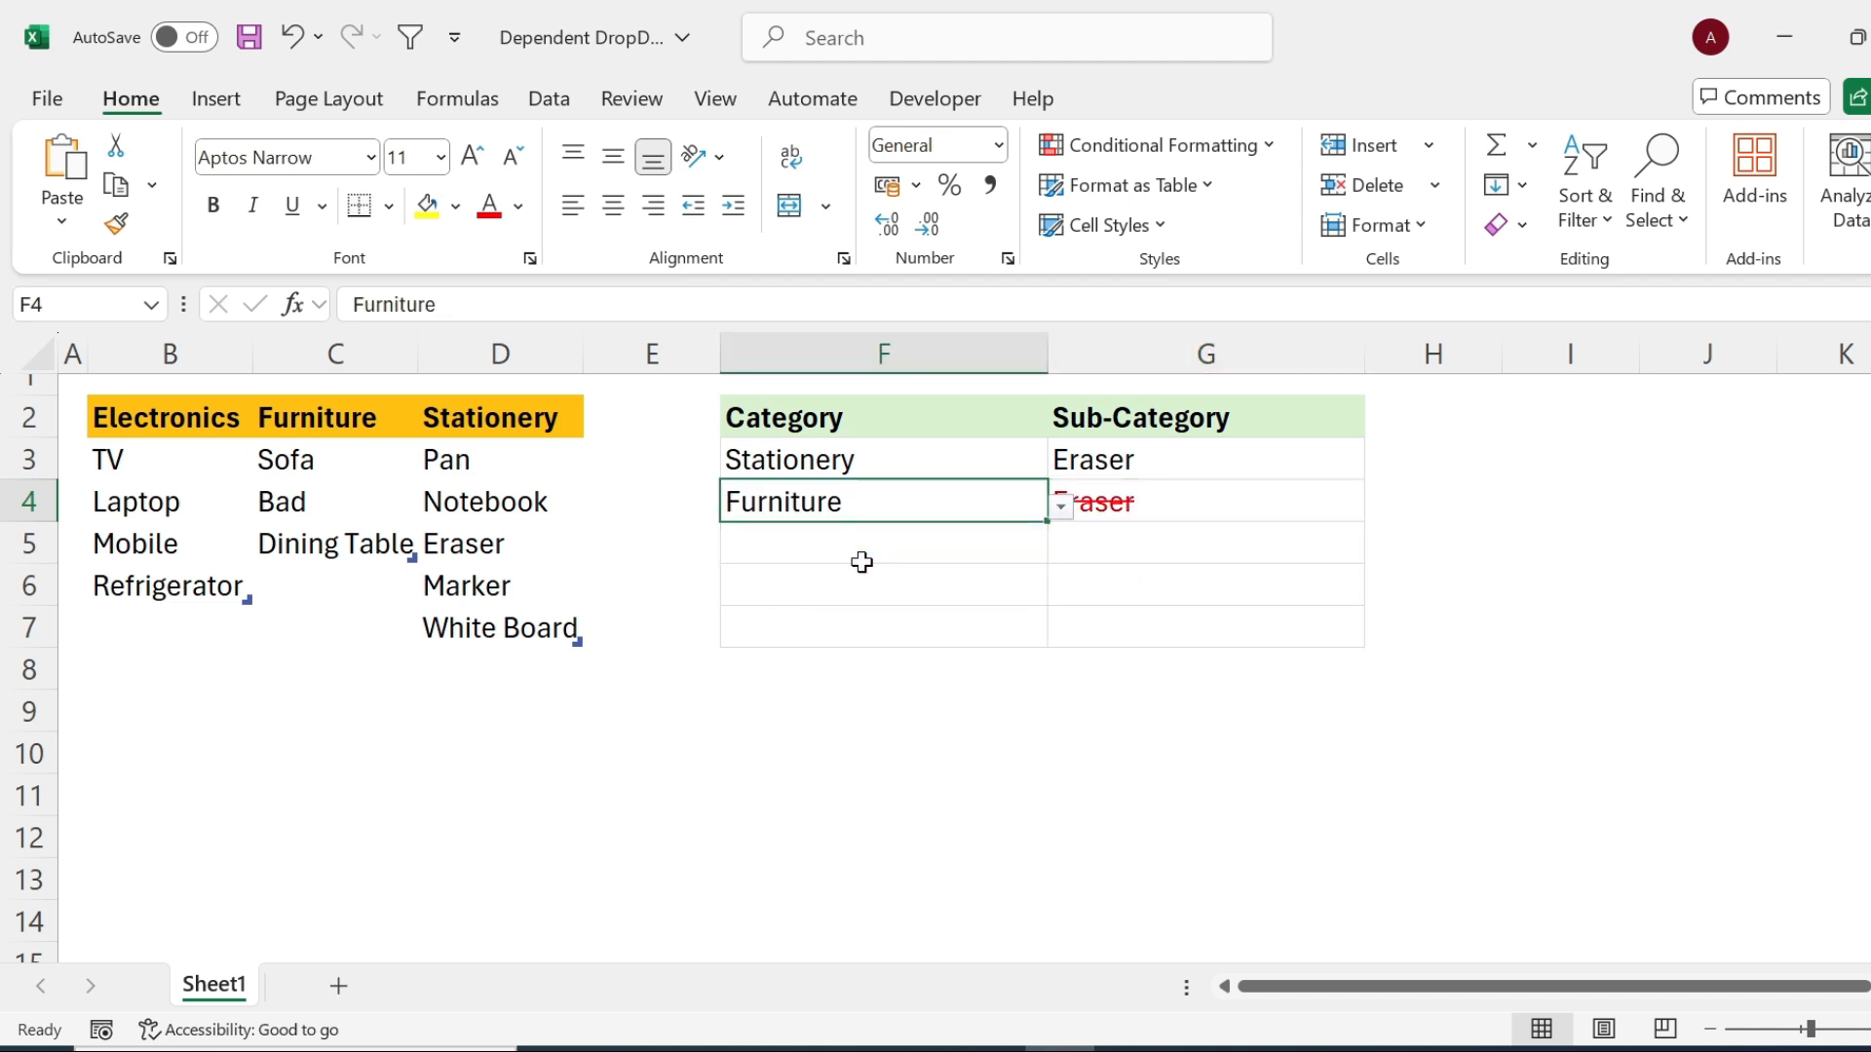
pyautogui.click(1419, 744)
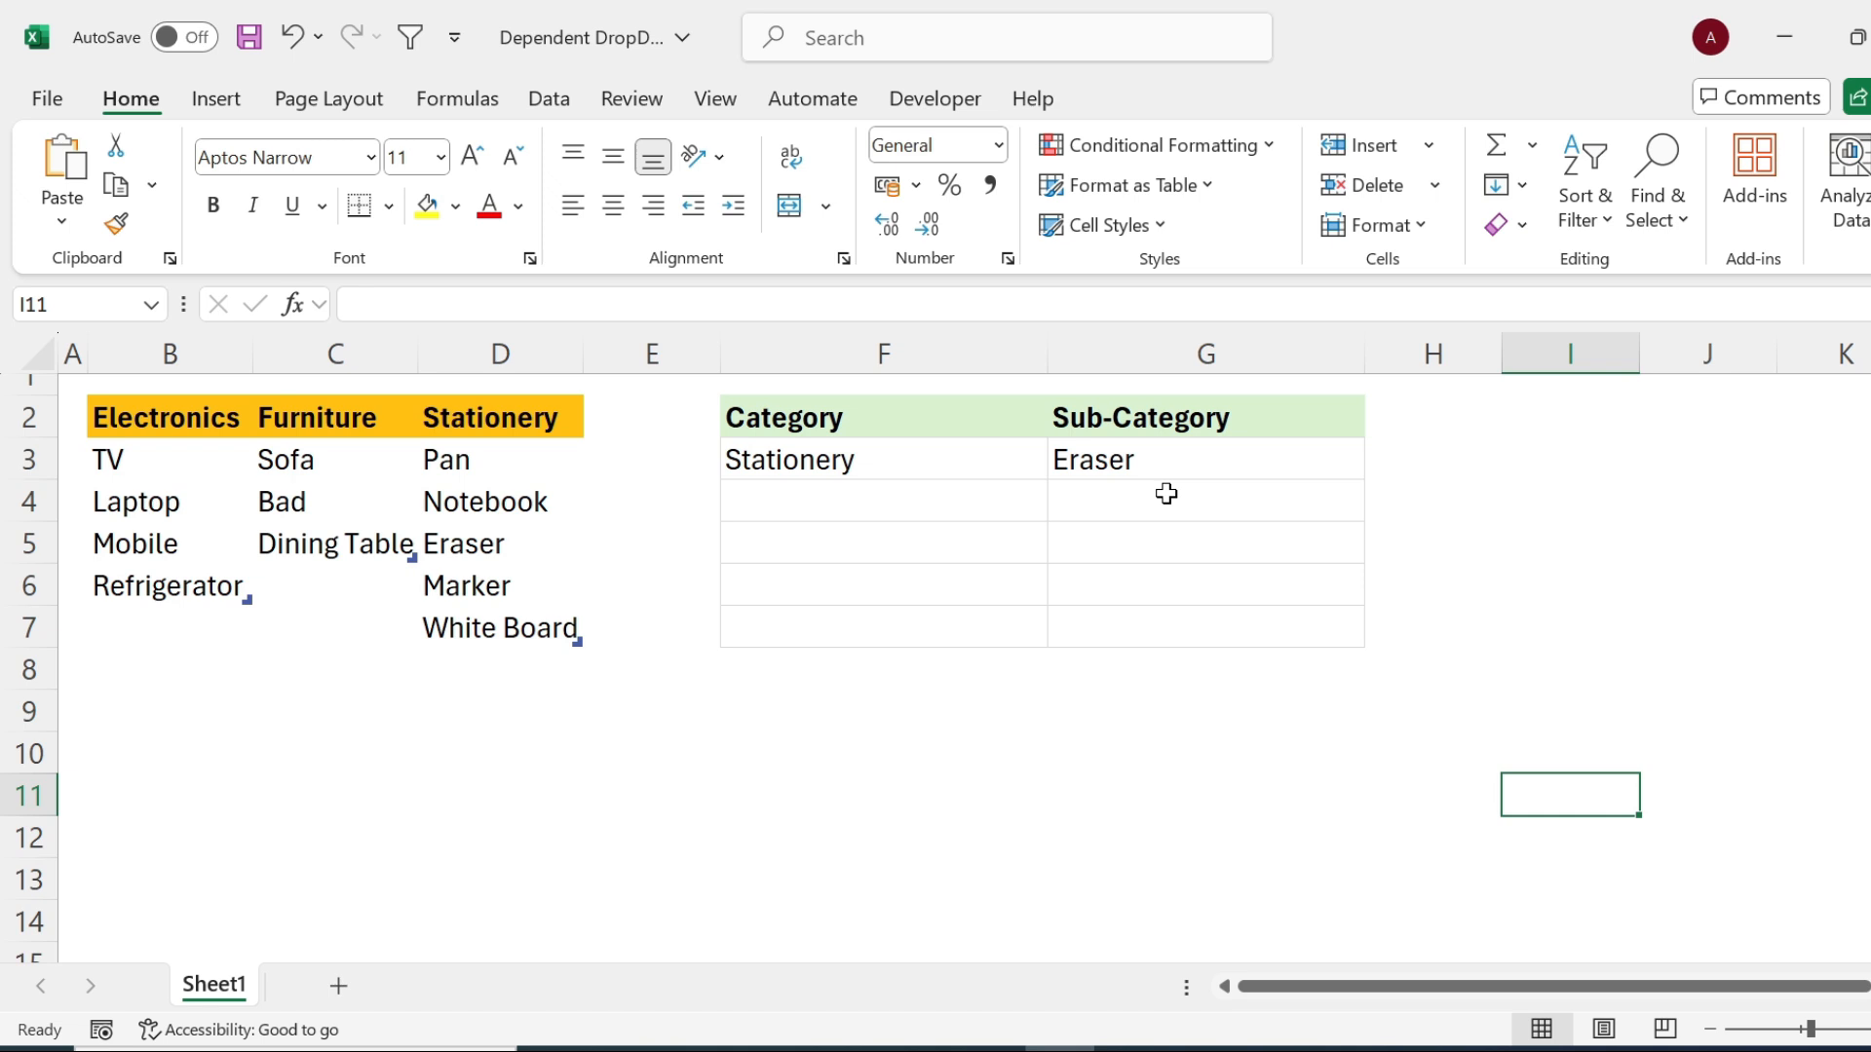
# - Enter the formula =MATCH(G3,D3:D8,0) in H3 to find the sub-category's position in the Stationery list
pyautogui.click(1434, 462)
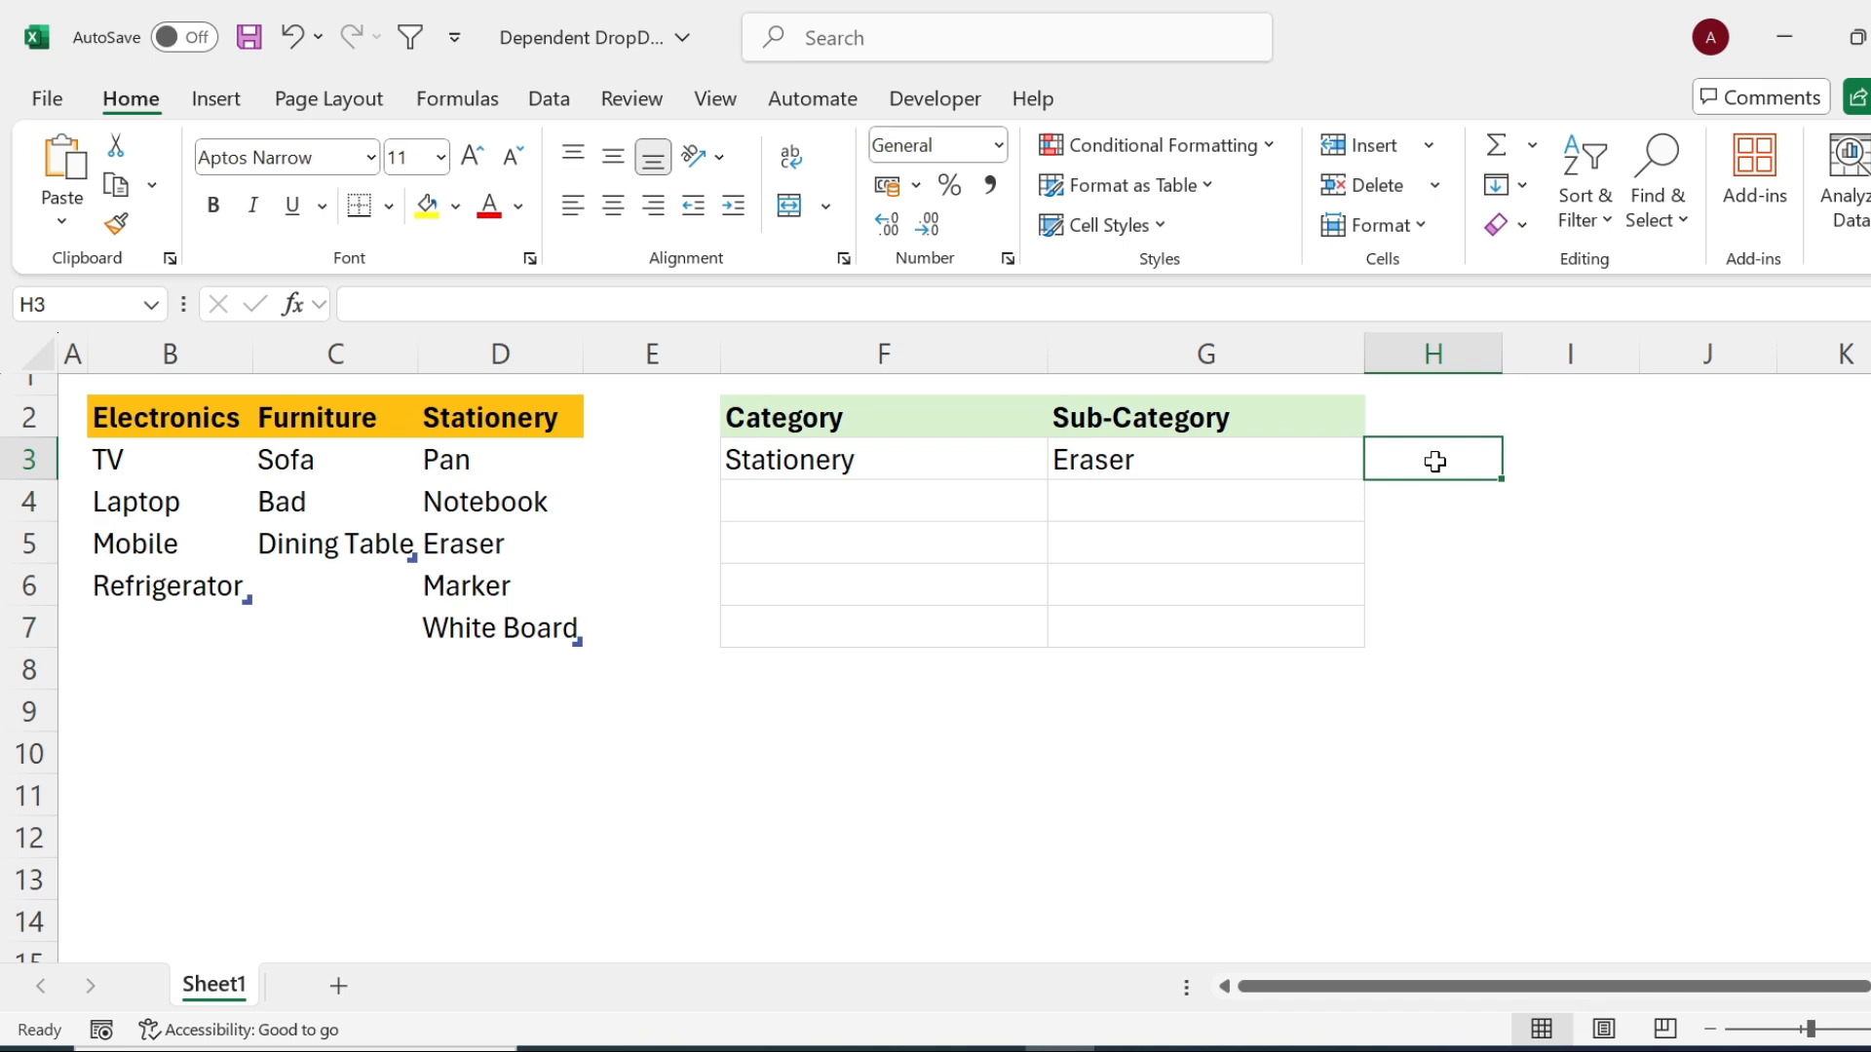
pyautogui.write('=ma')
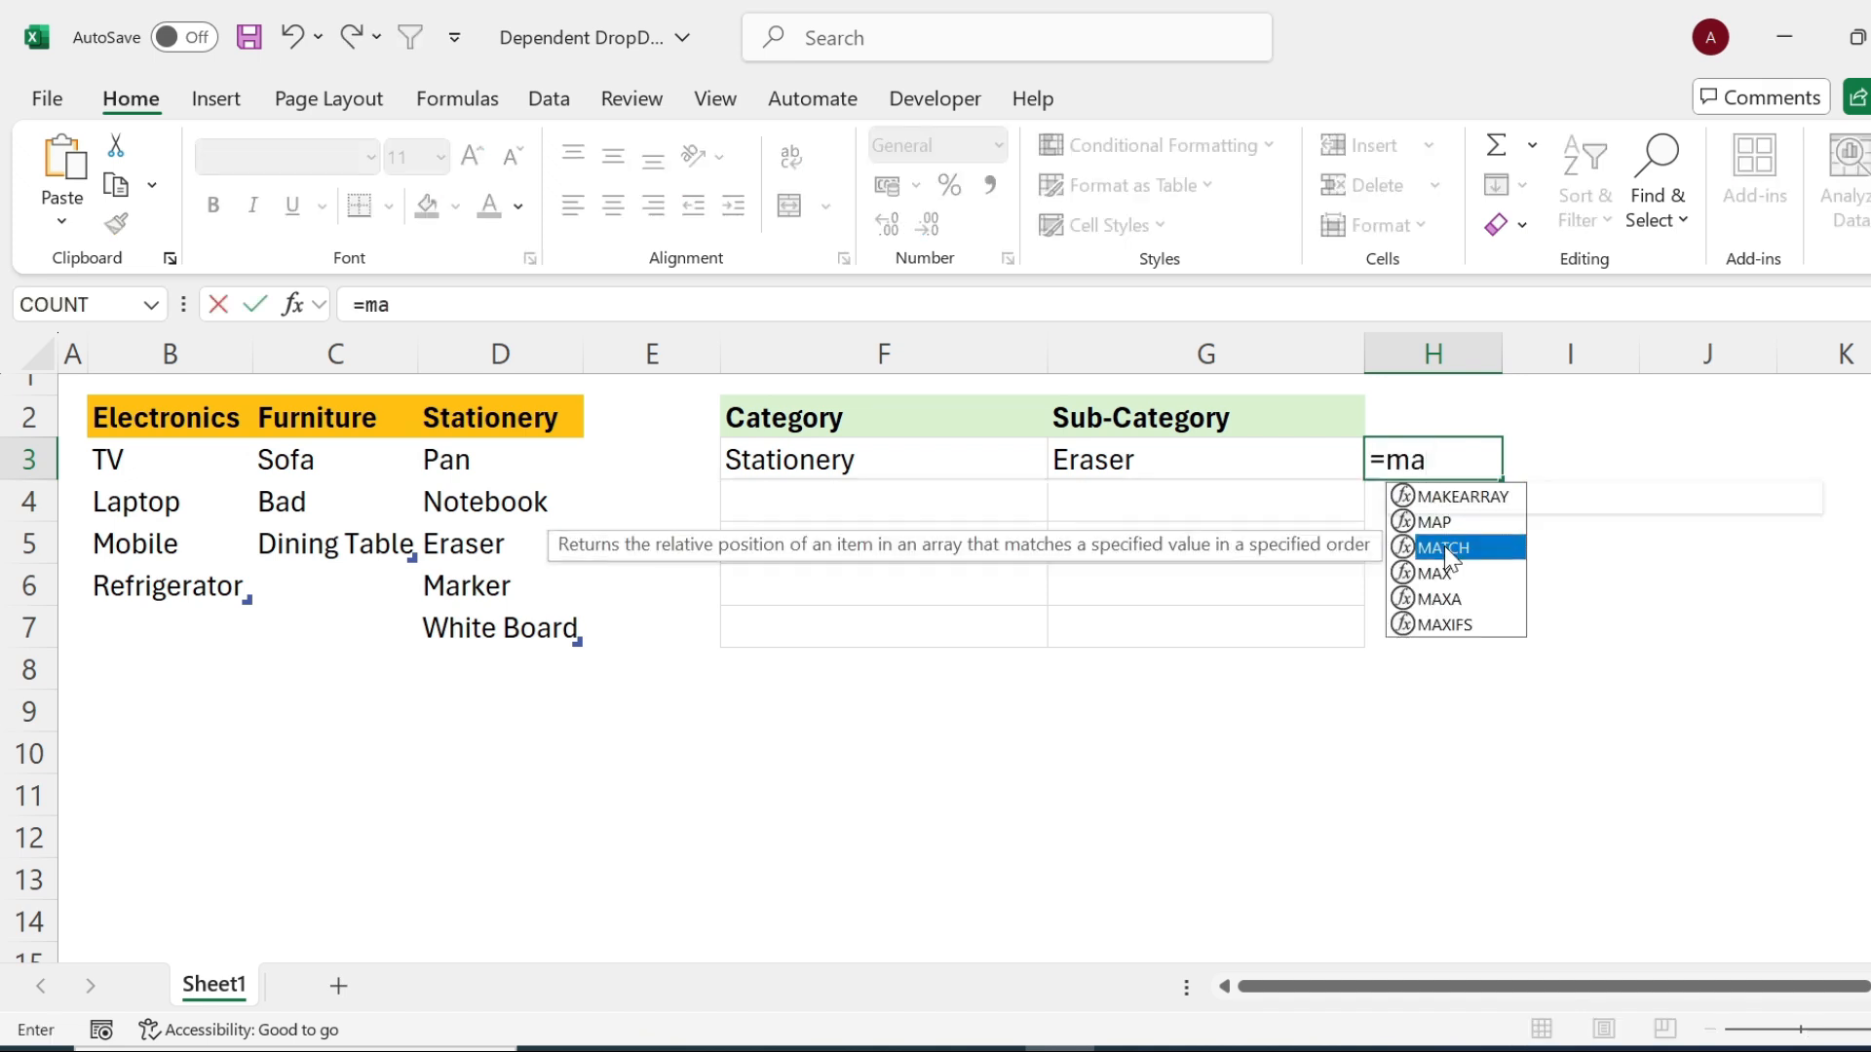
pyautogui.doubleClick(1442, 546)
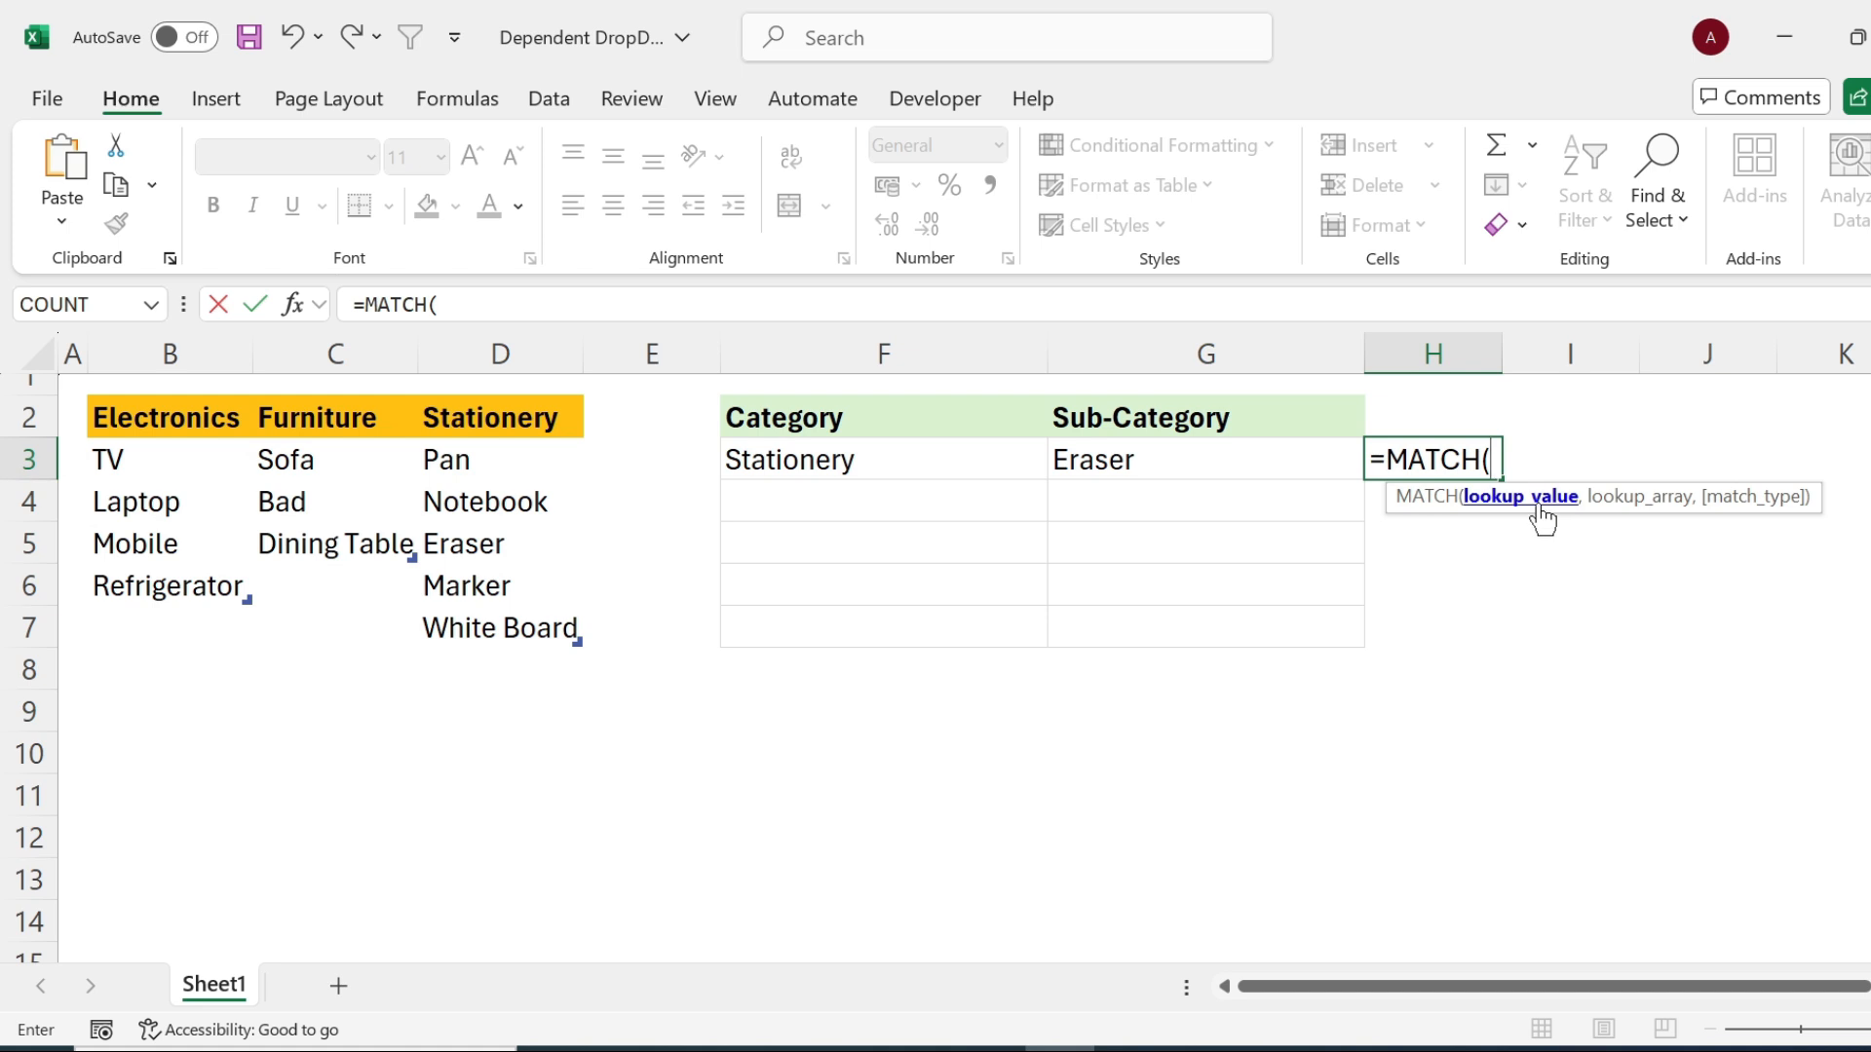
pyautogui.click(1246, 463)
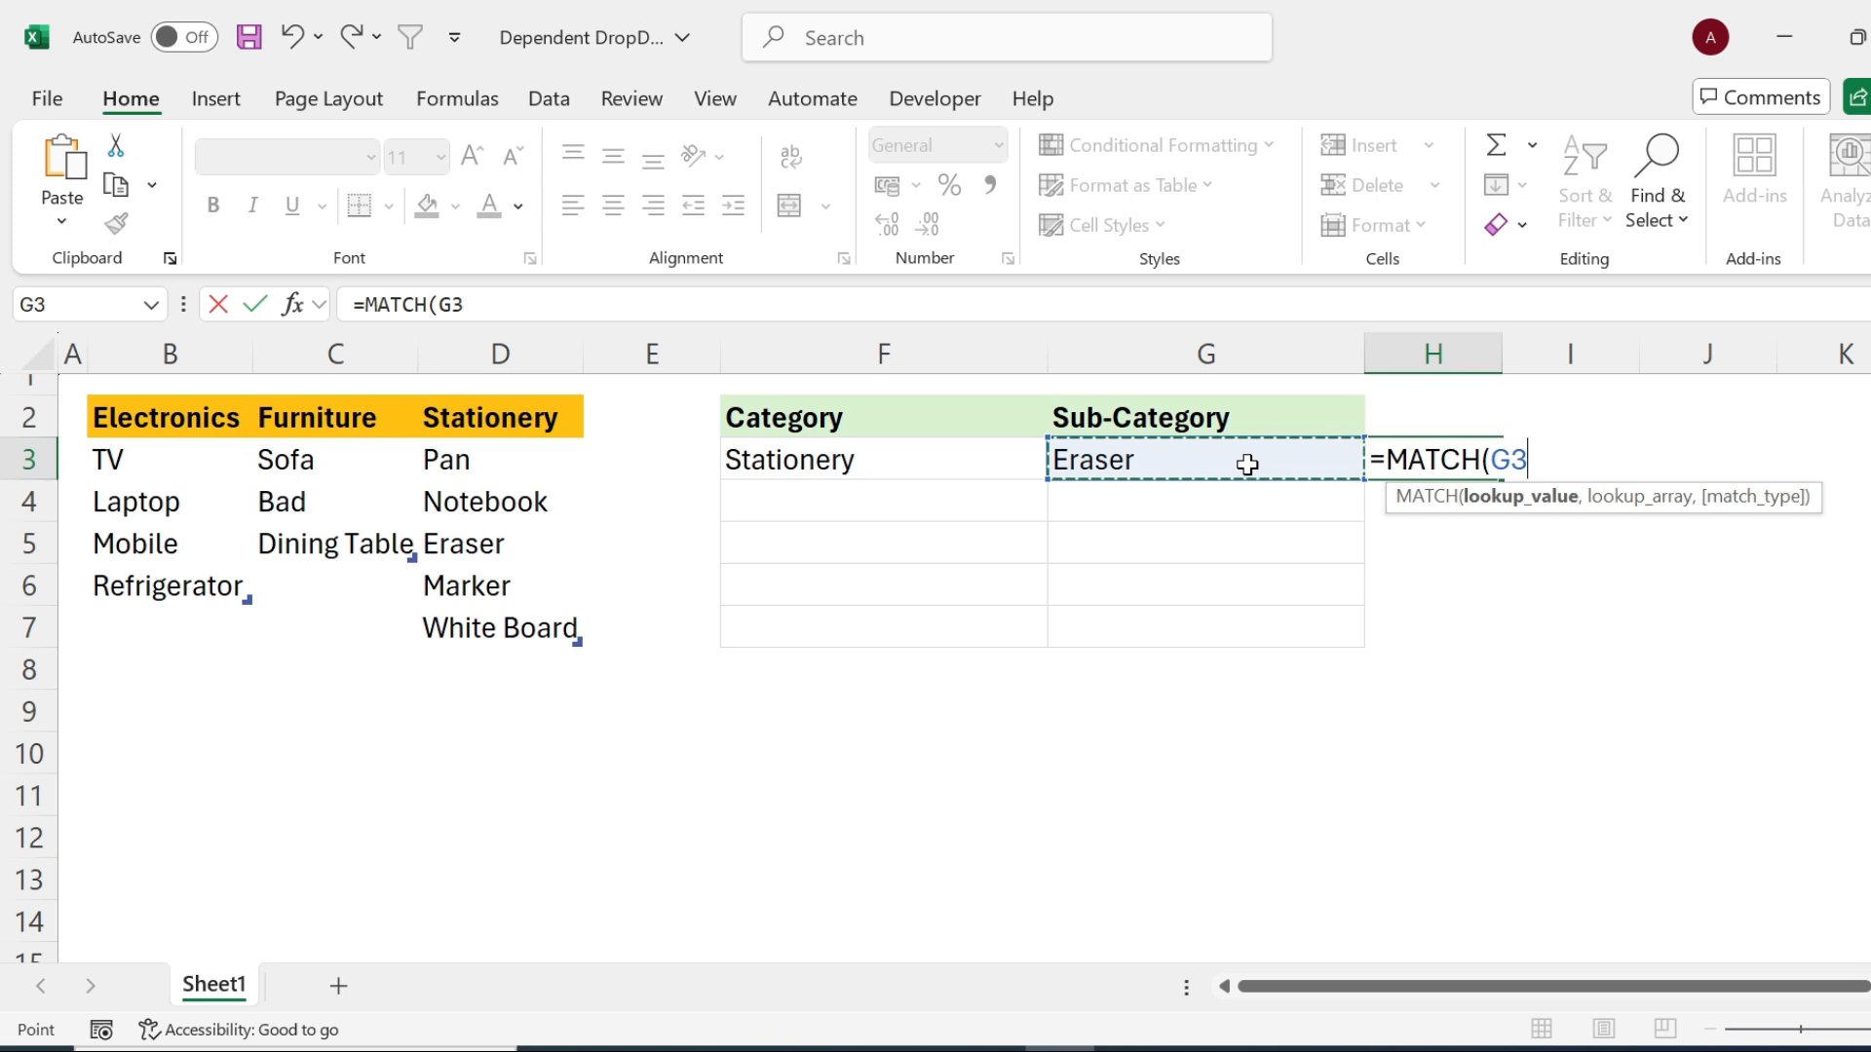
pyautogui.write(',')
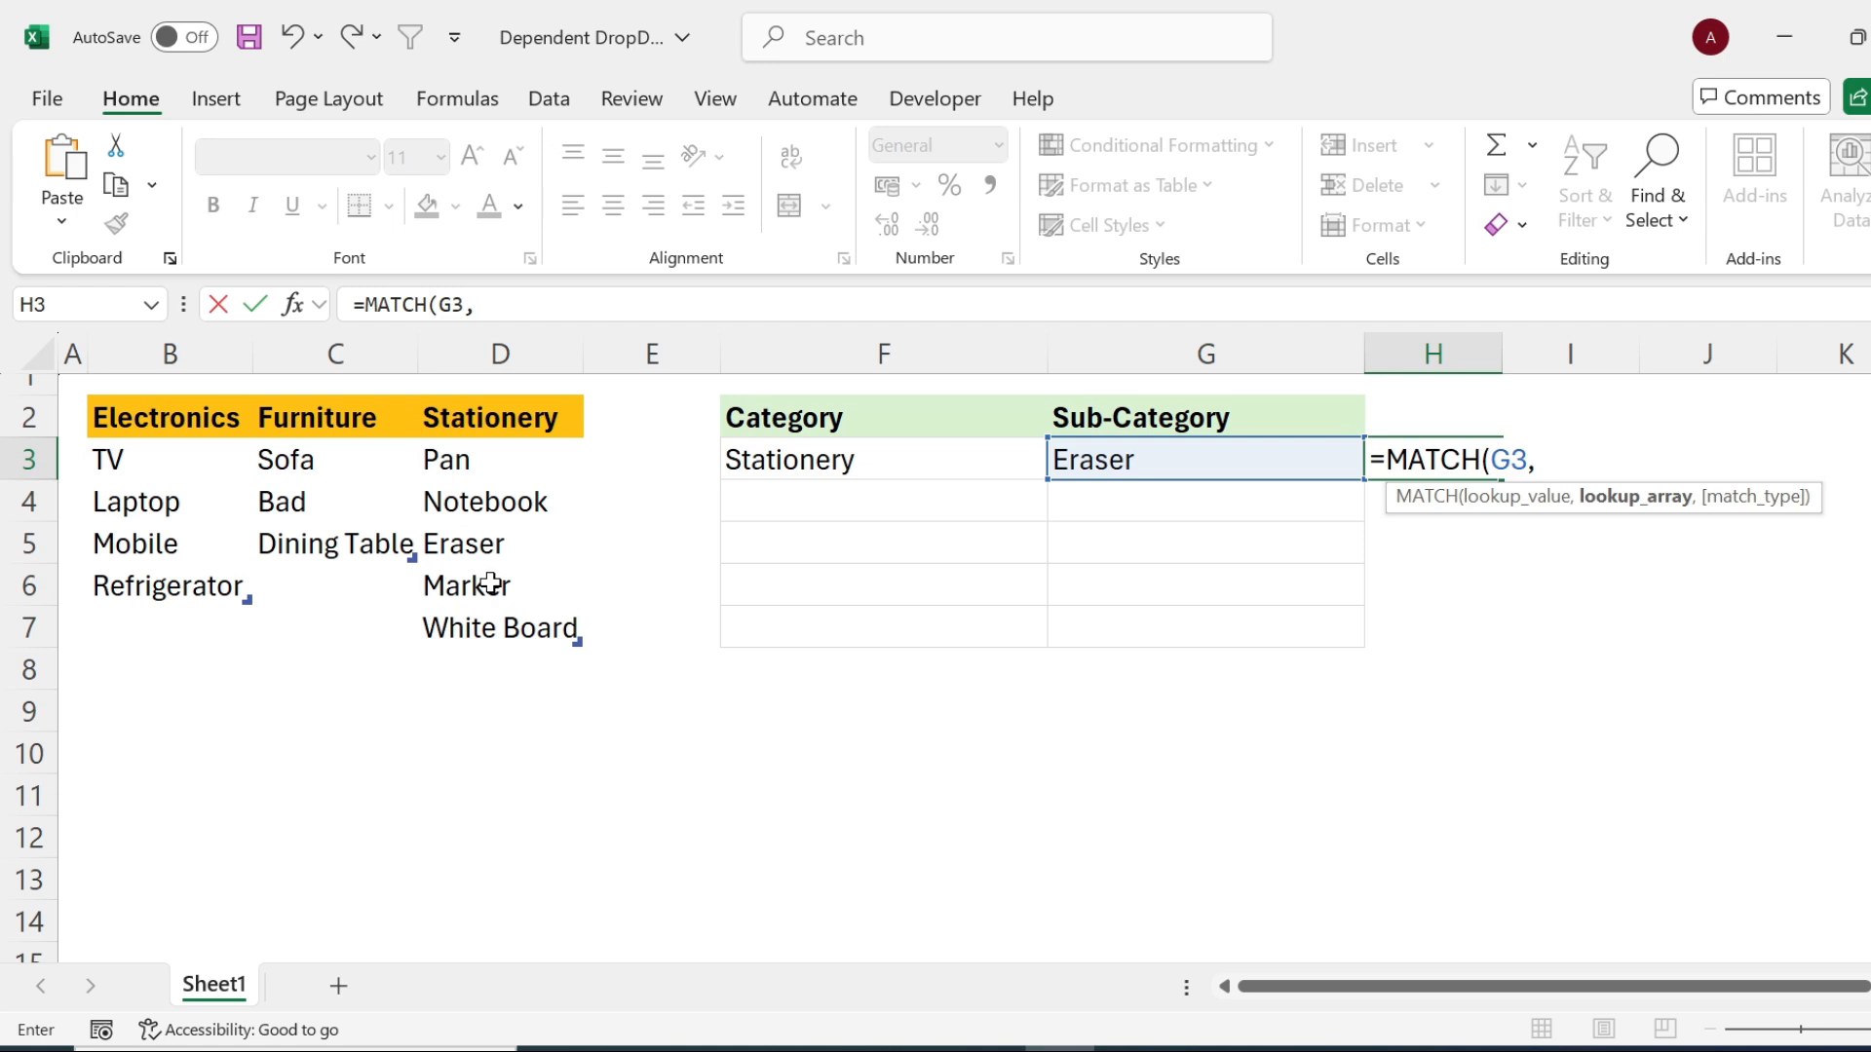
pyautogui.write('D')
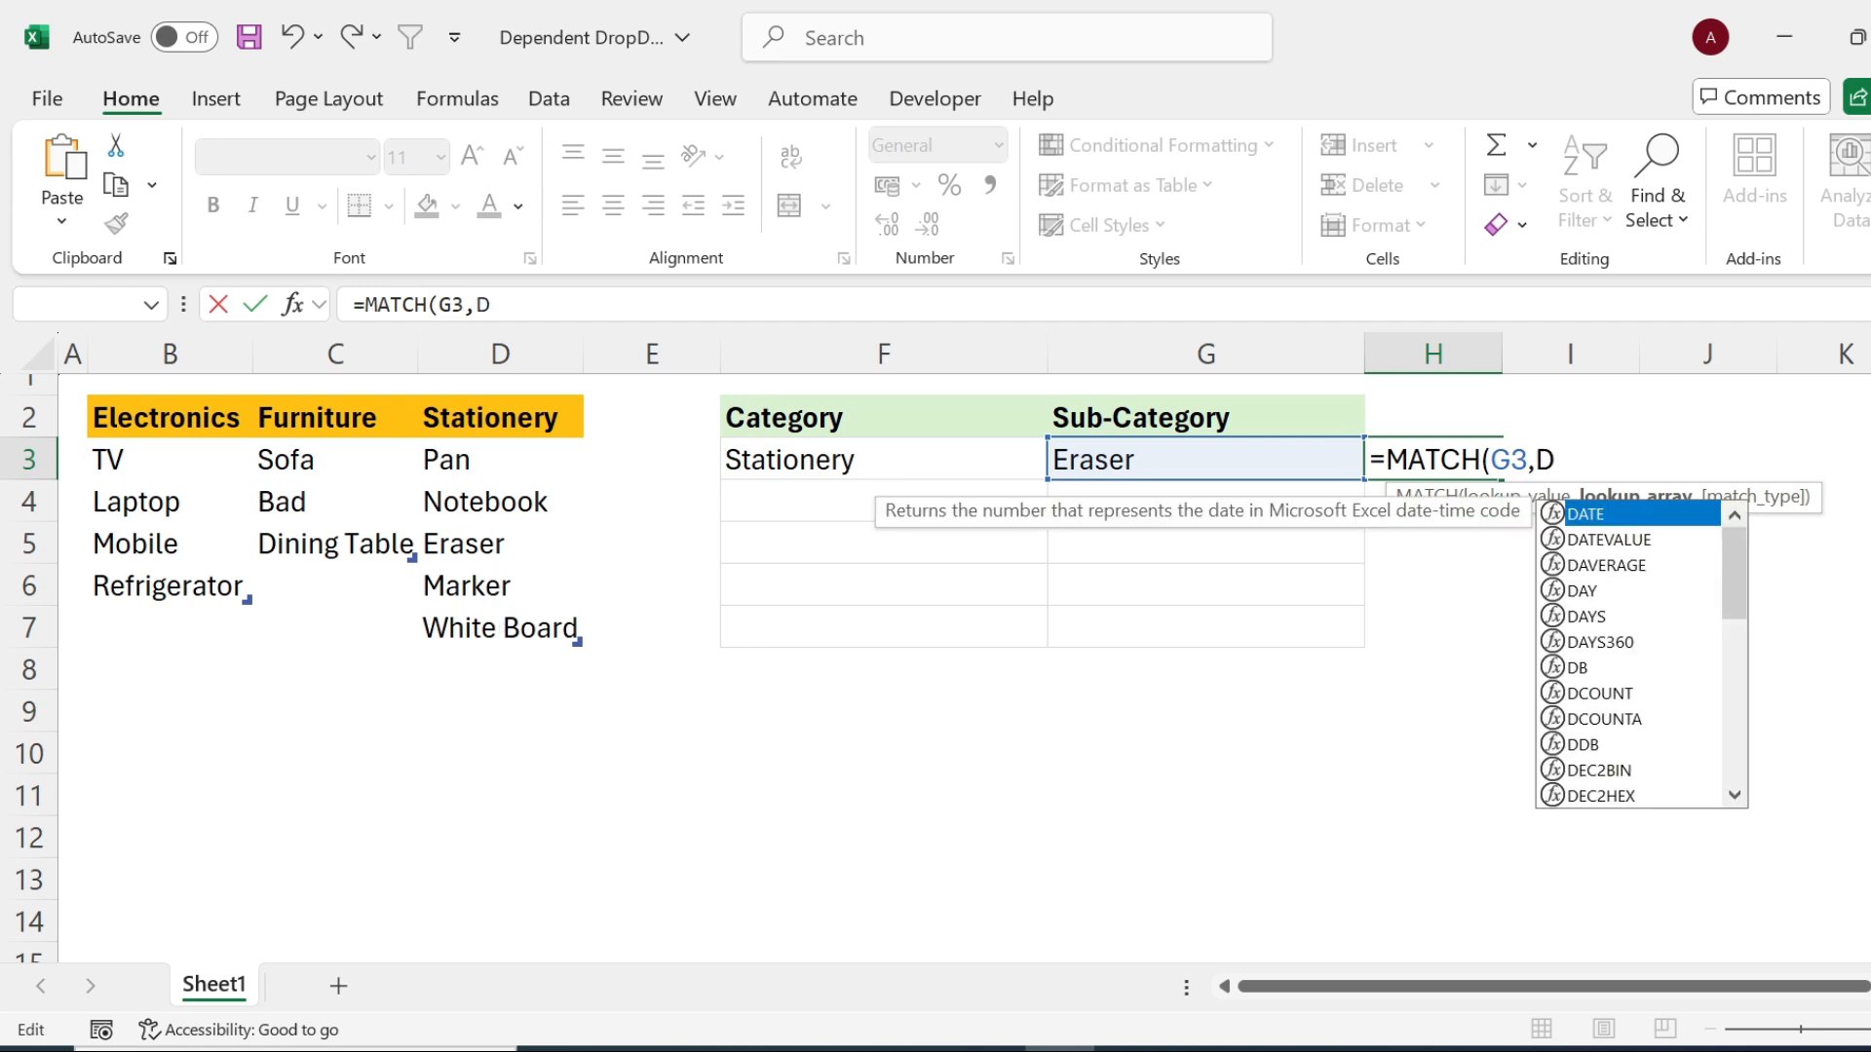
pyautogui.write('3:D')
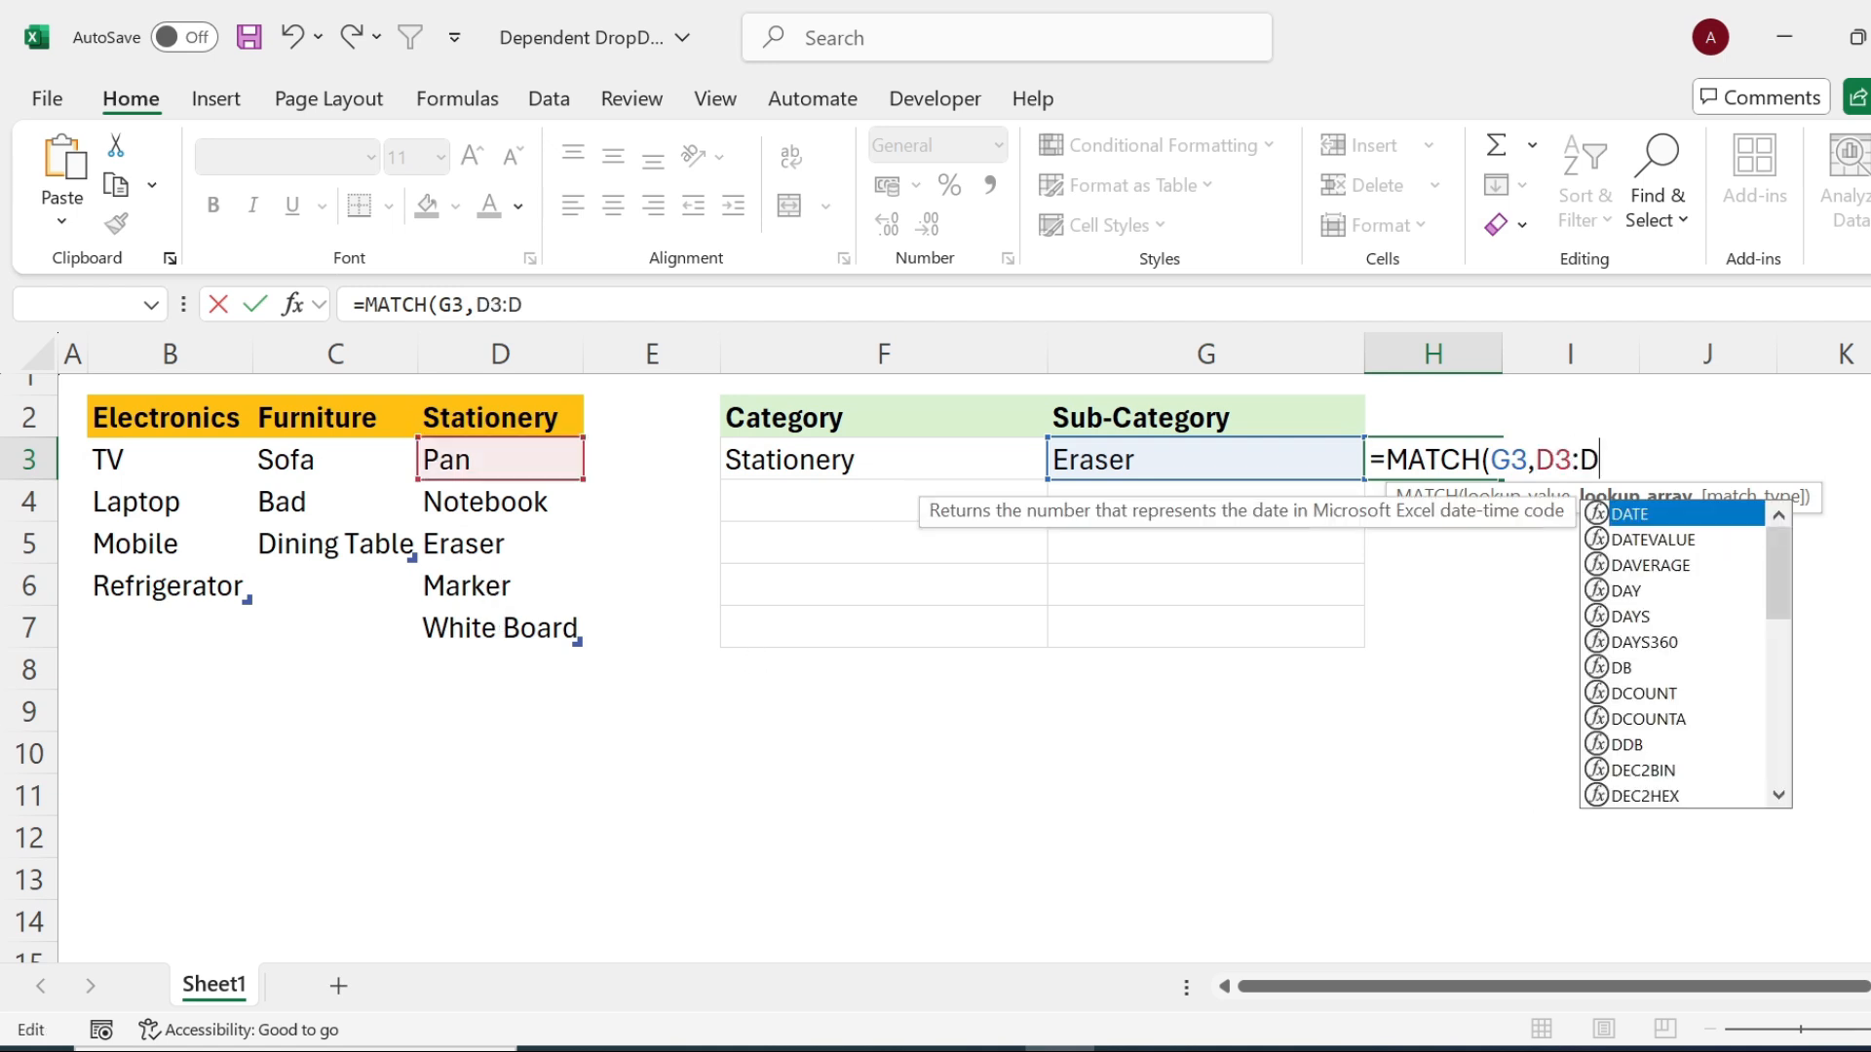
pyautogui.write('8,')
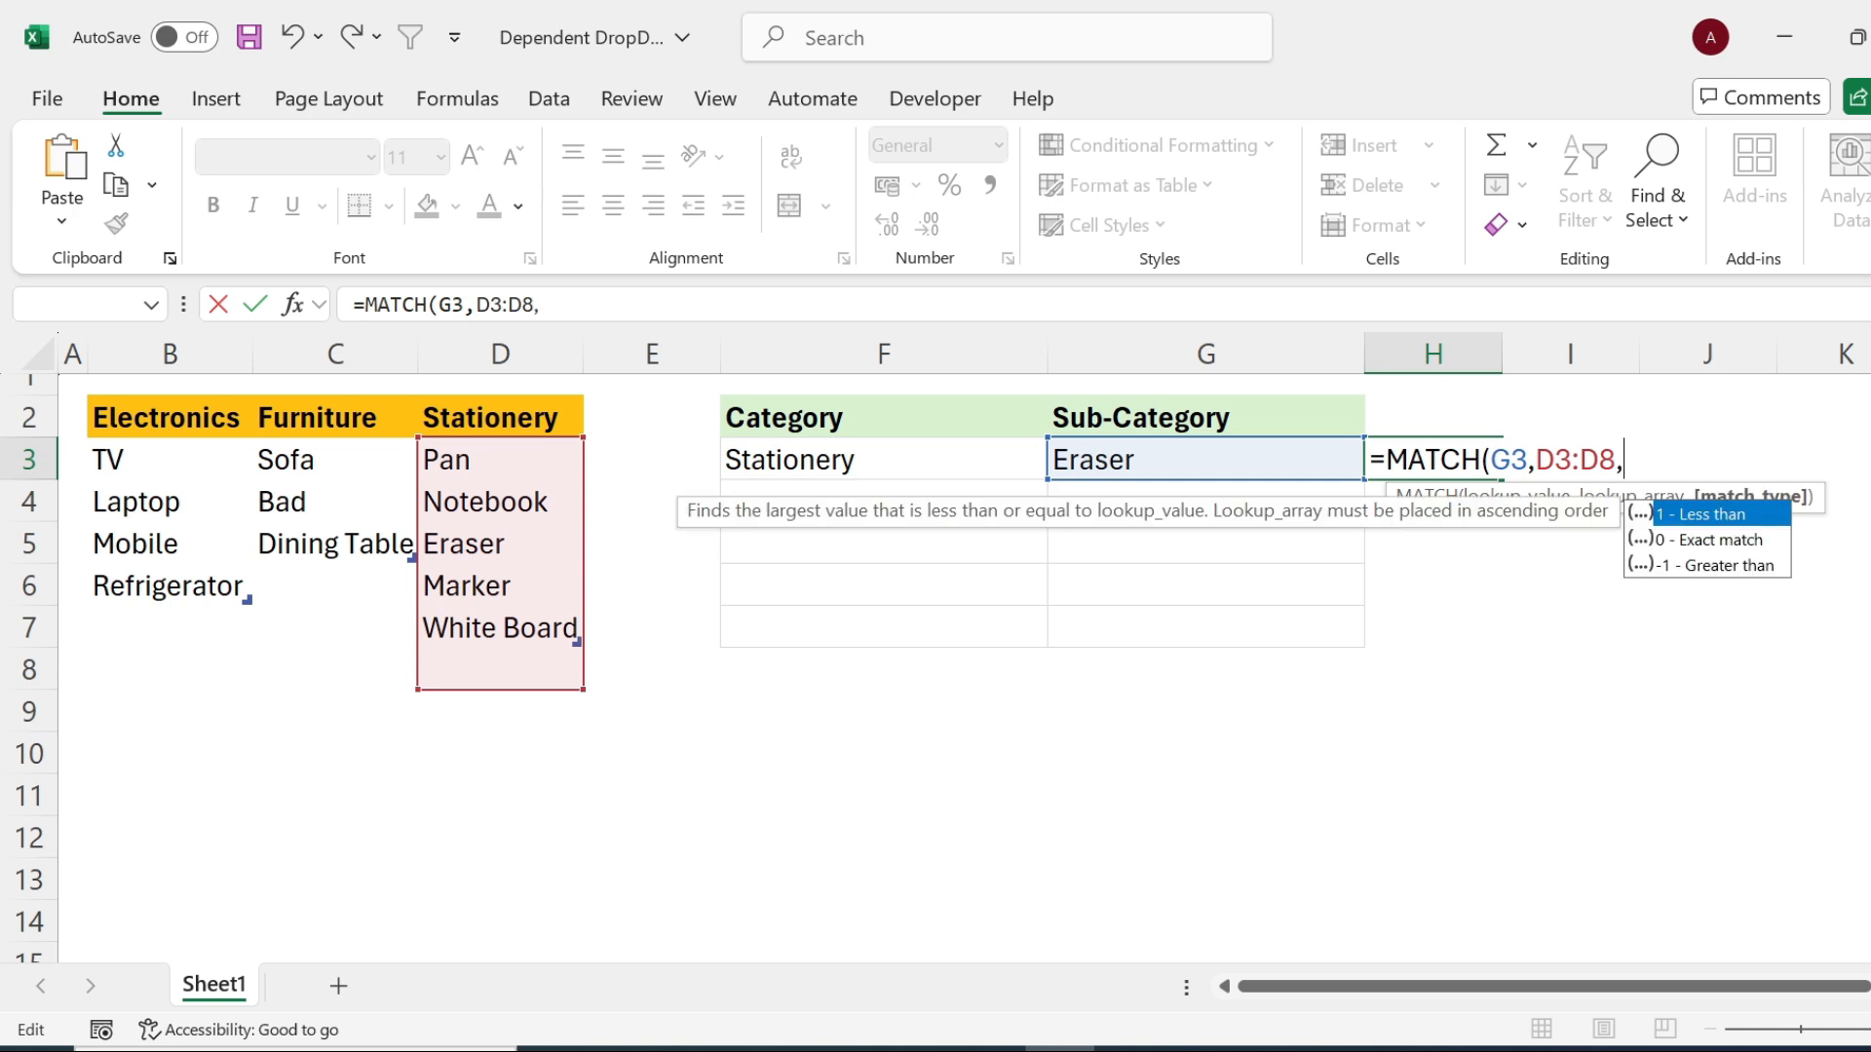
pyautogui.write('0)')
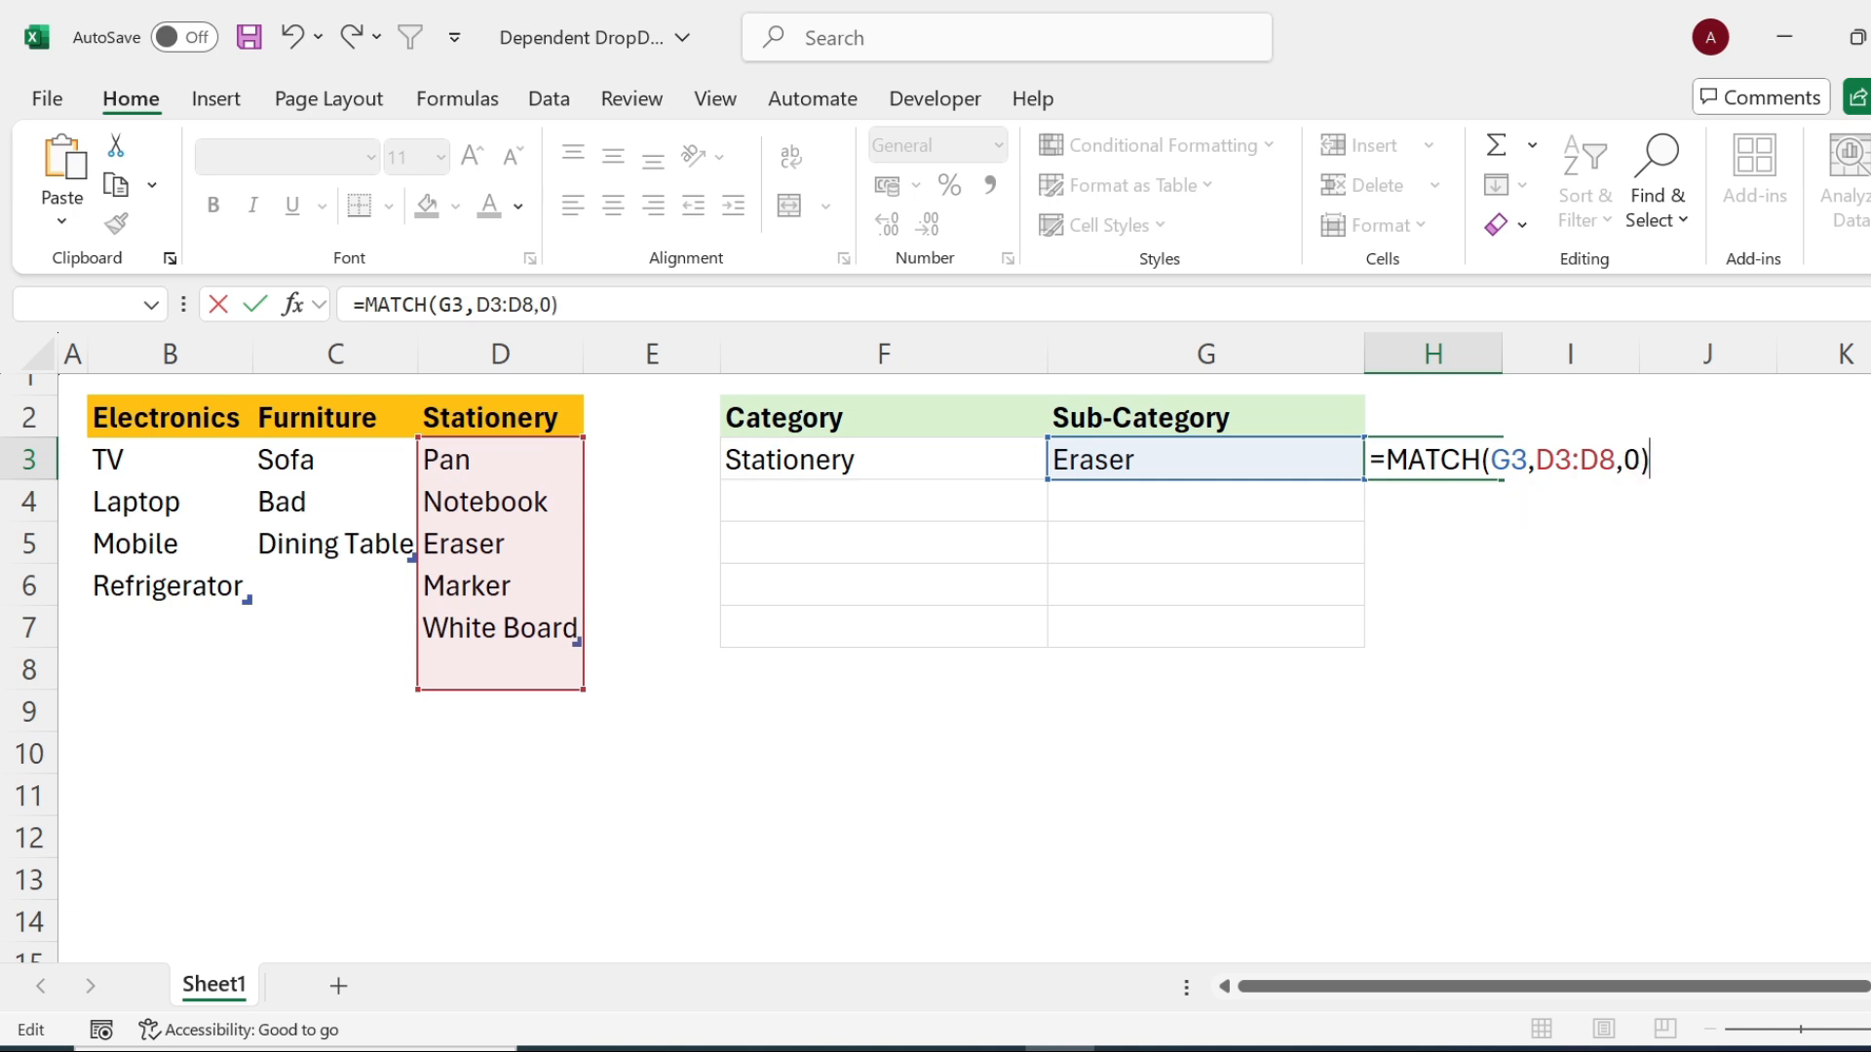
pyautogui.press('Return')
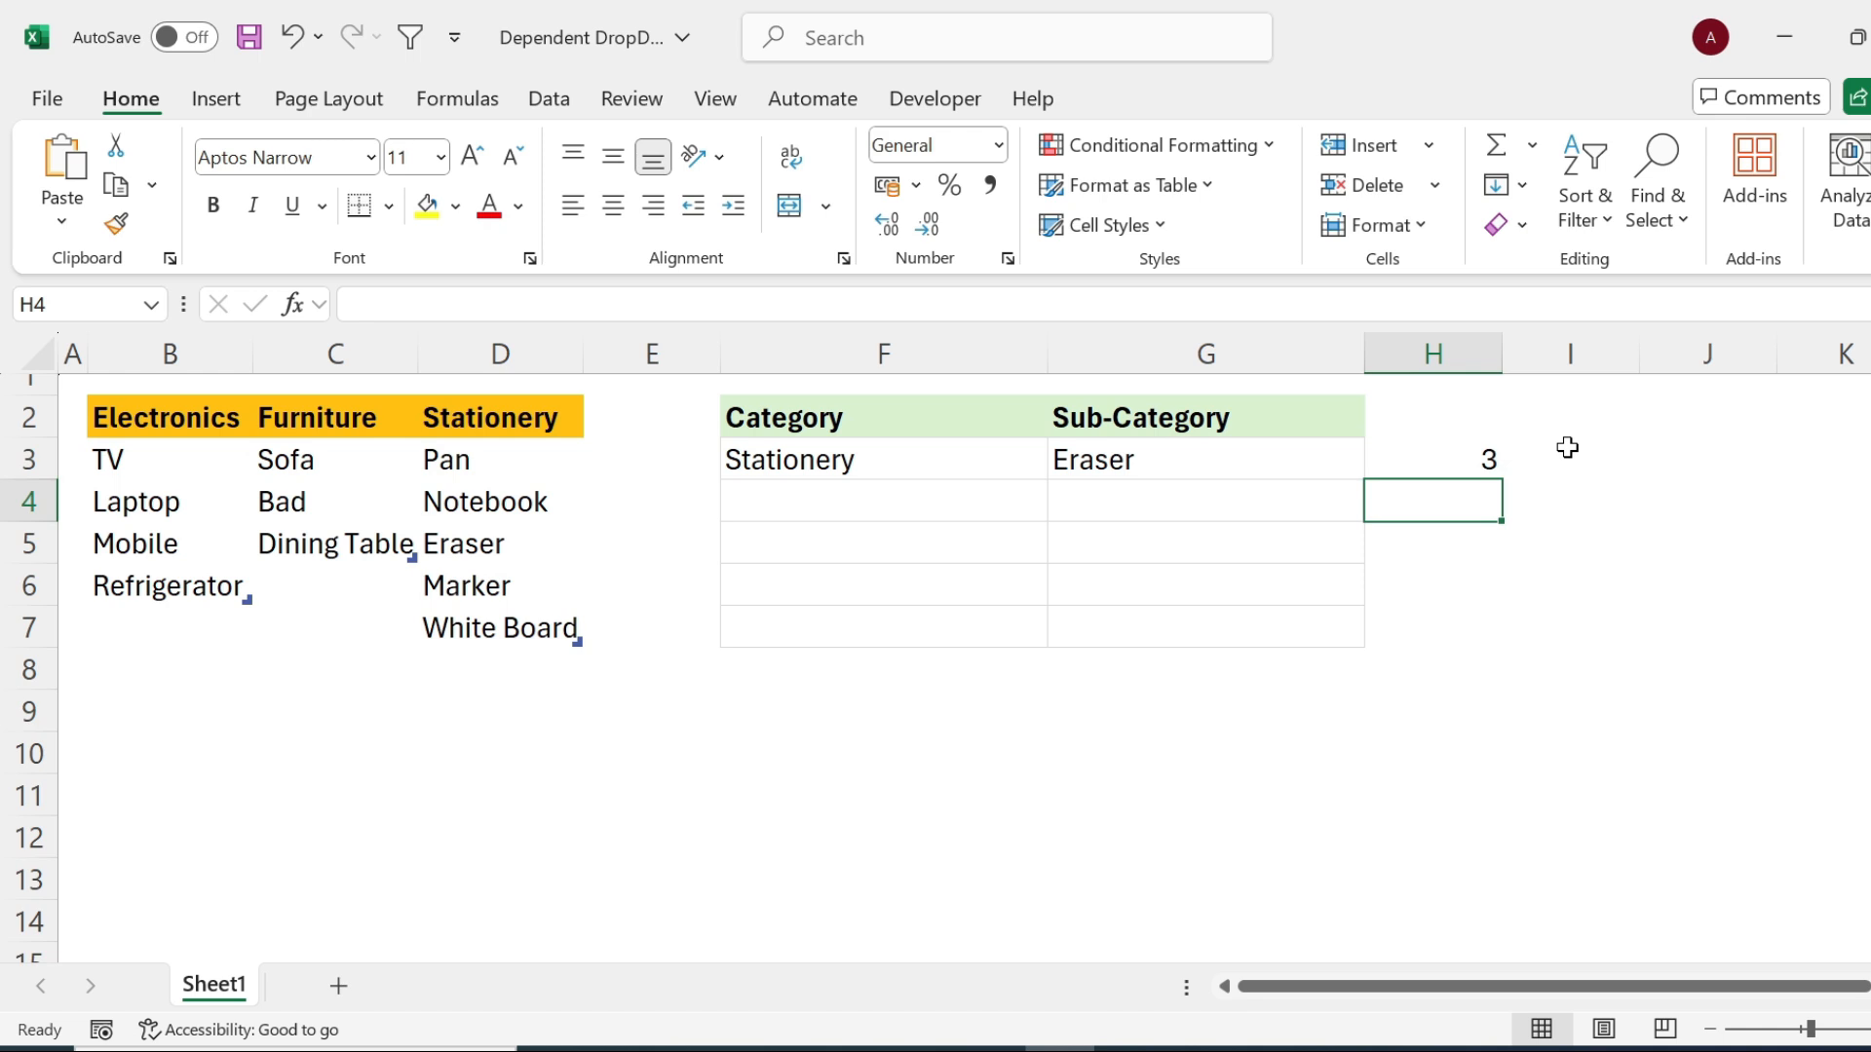
# - Check the MATCH result in H3 against the position of Eraser in the Stationery list
pyautogui.click(1483, 455)
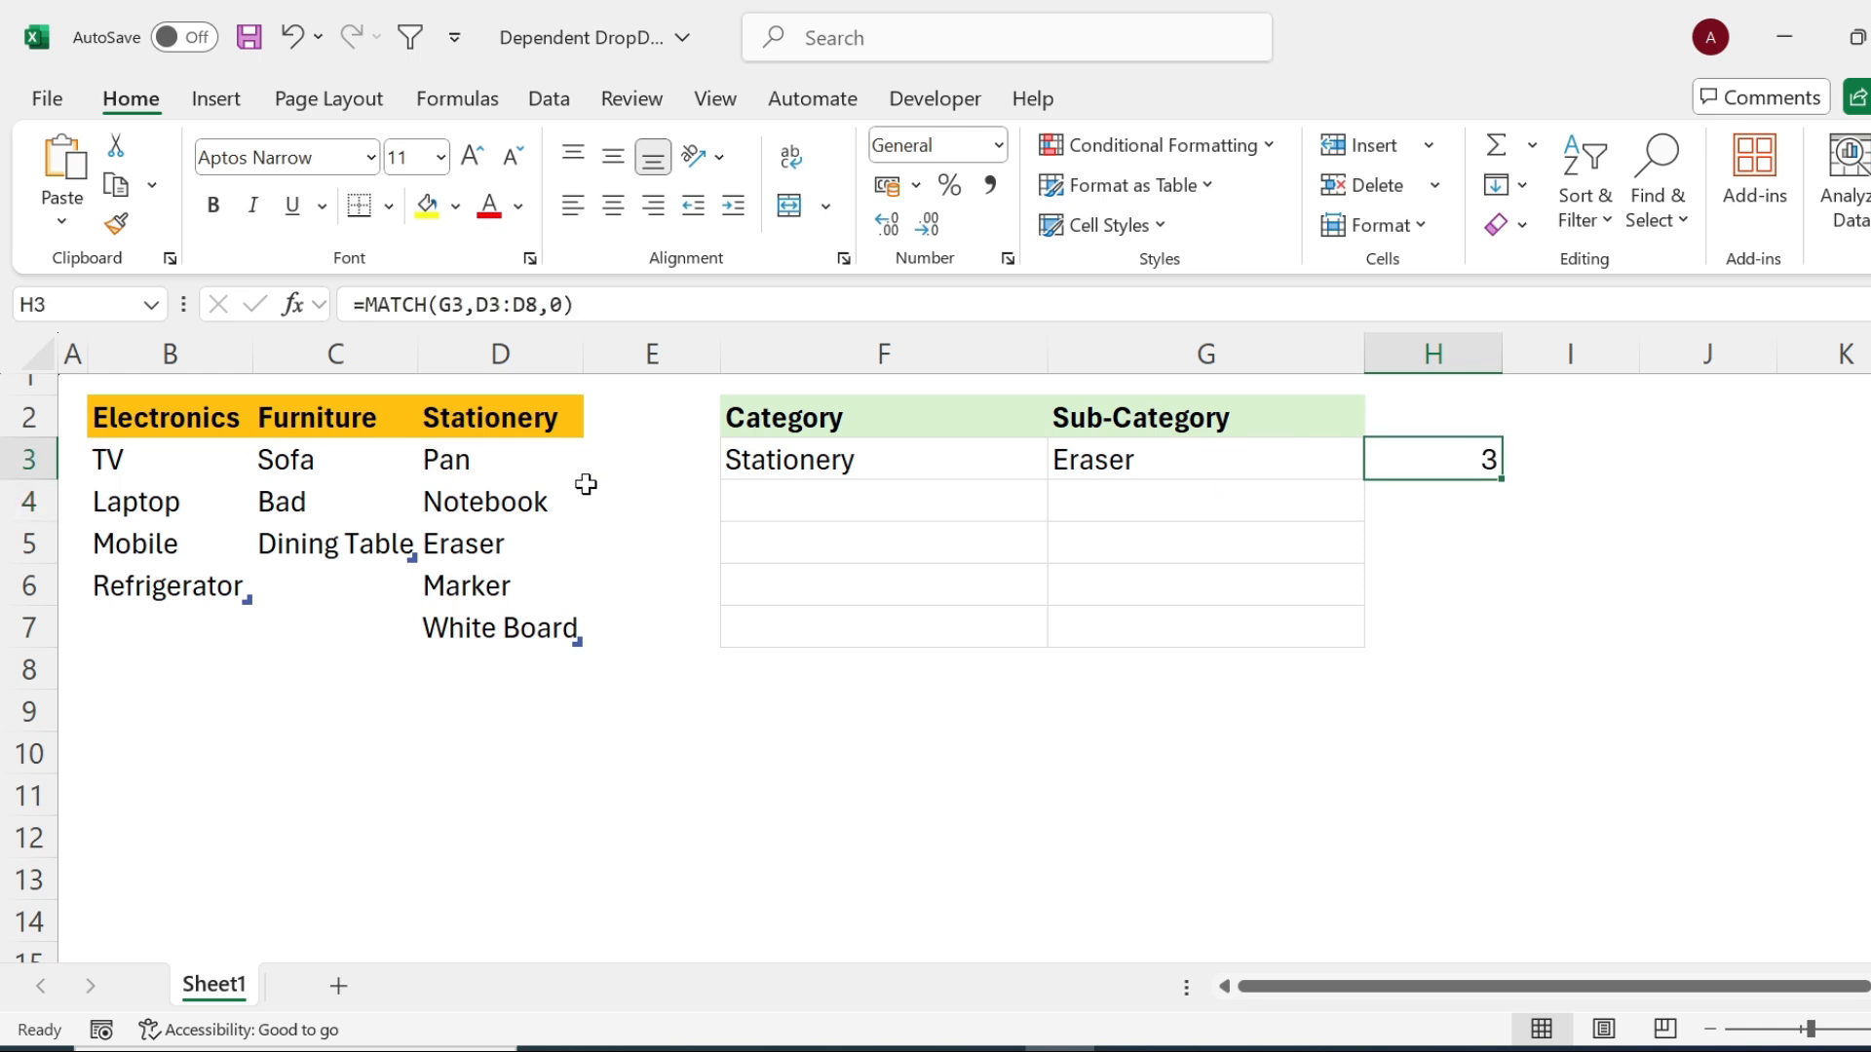
pyautogui.click(512, 462)
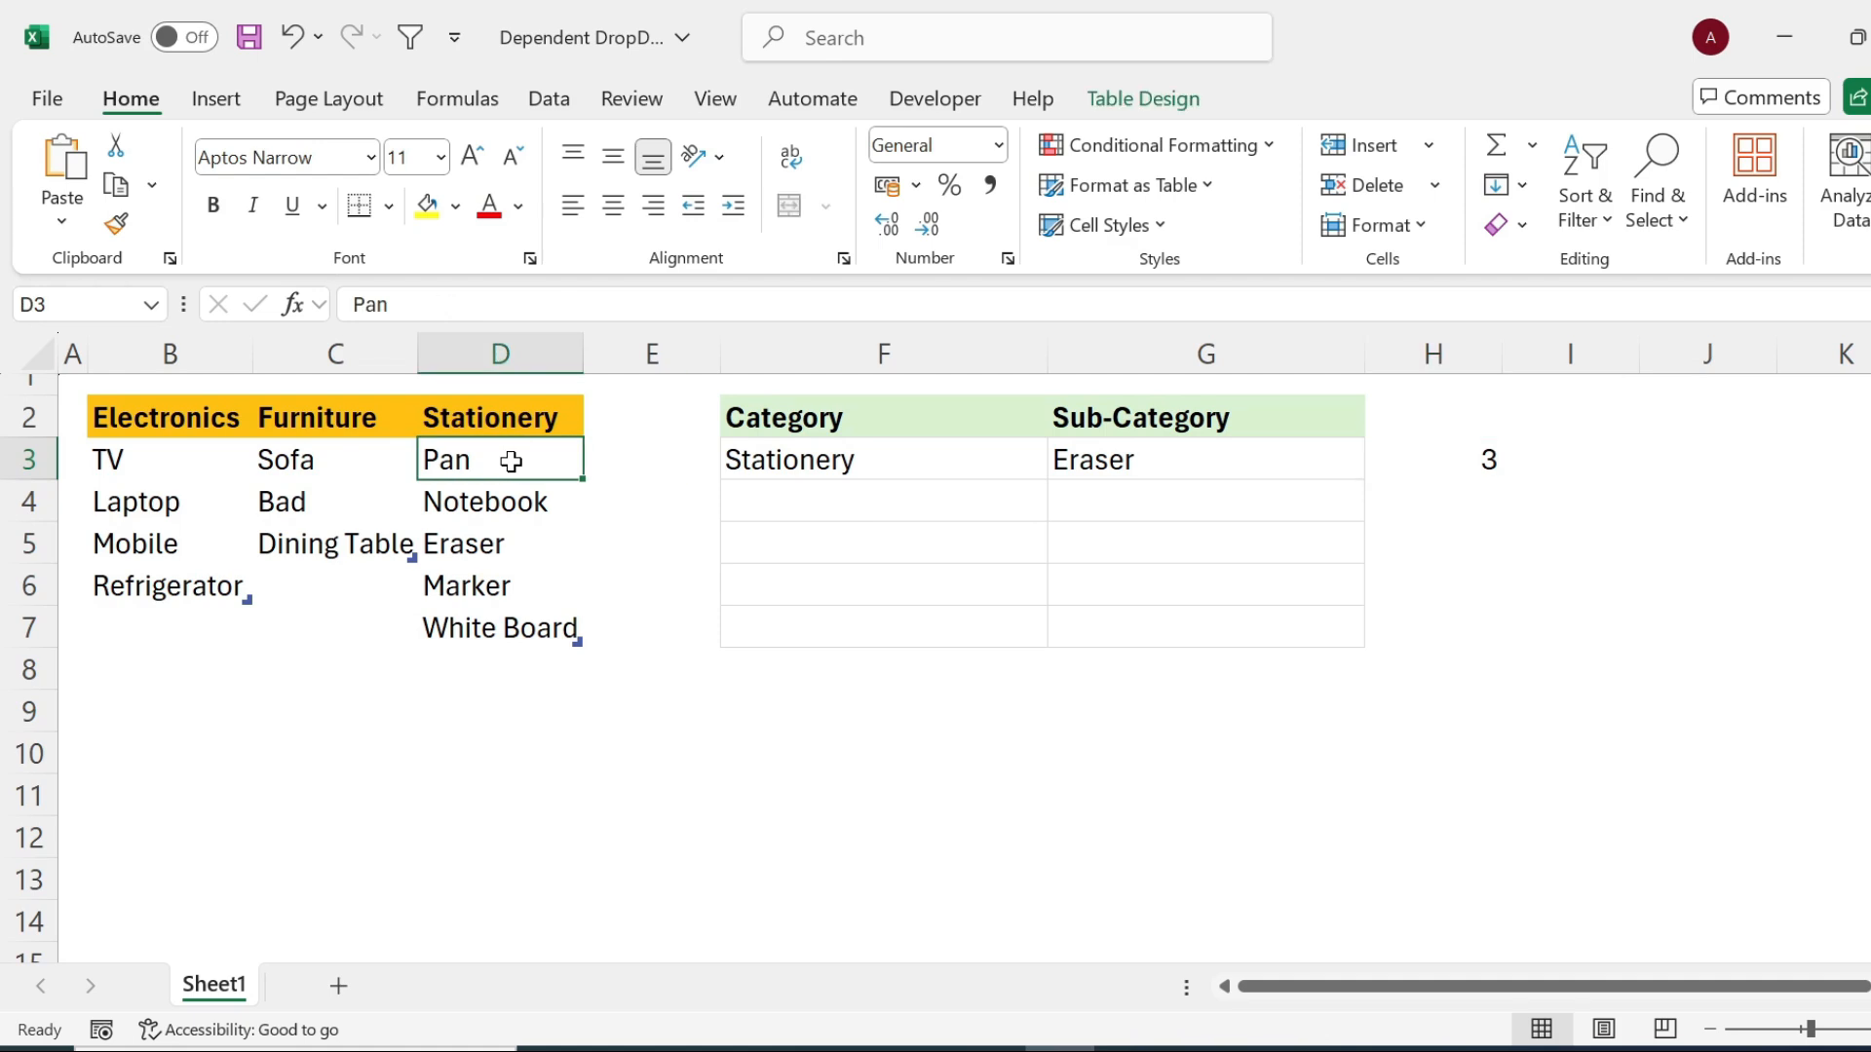
pyautogui.click(505, 537)
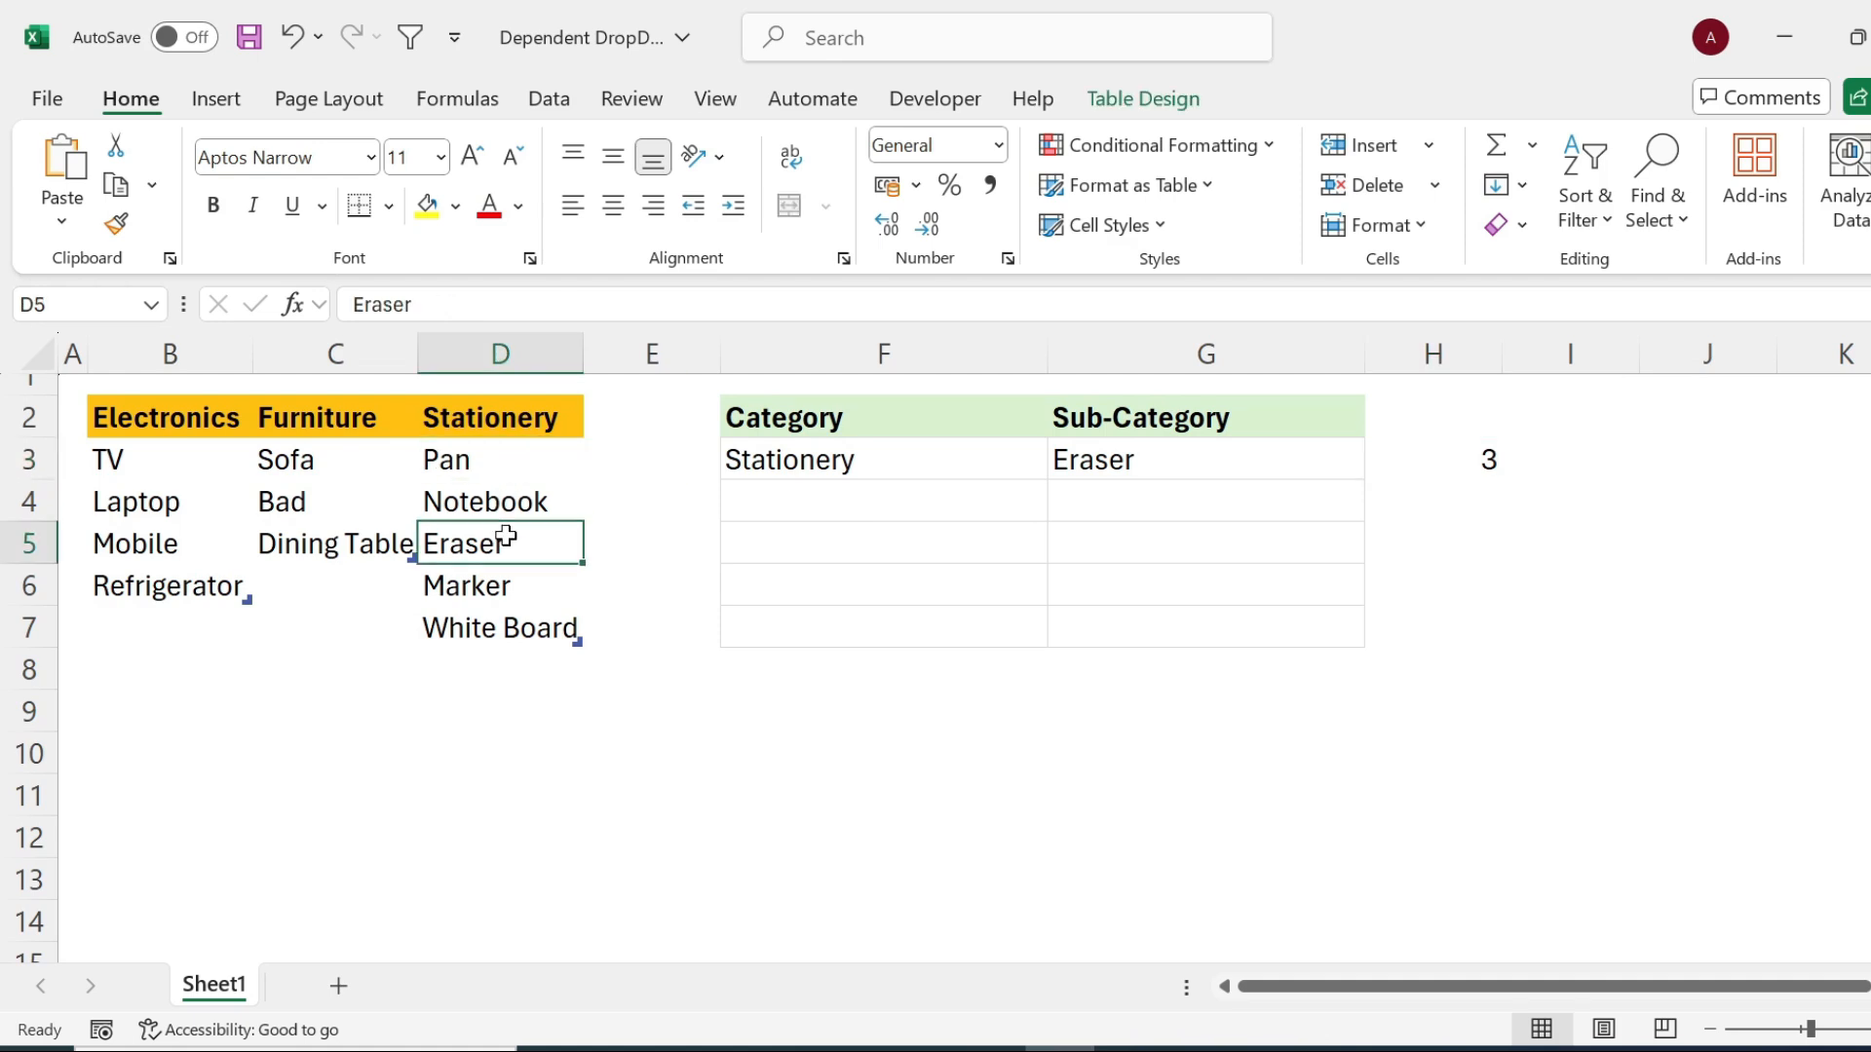
# - Change the sub-category in G3 to Pan to test the MATCH formula with another Stationery item
pyautogui.click(1237, 464)
pyautogui.click(1378, 470)
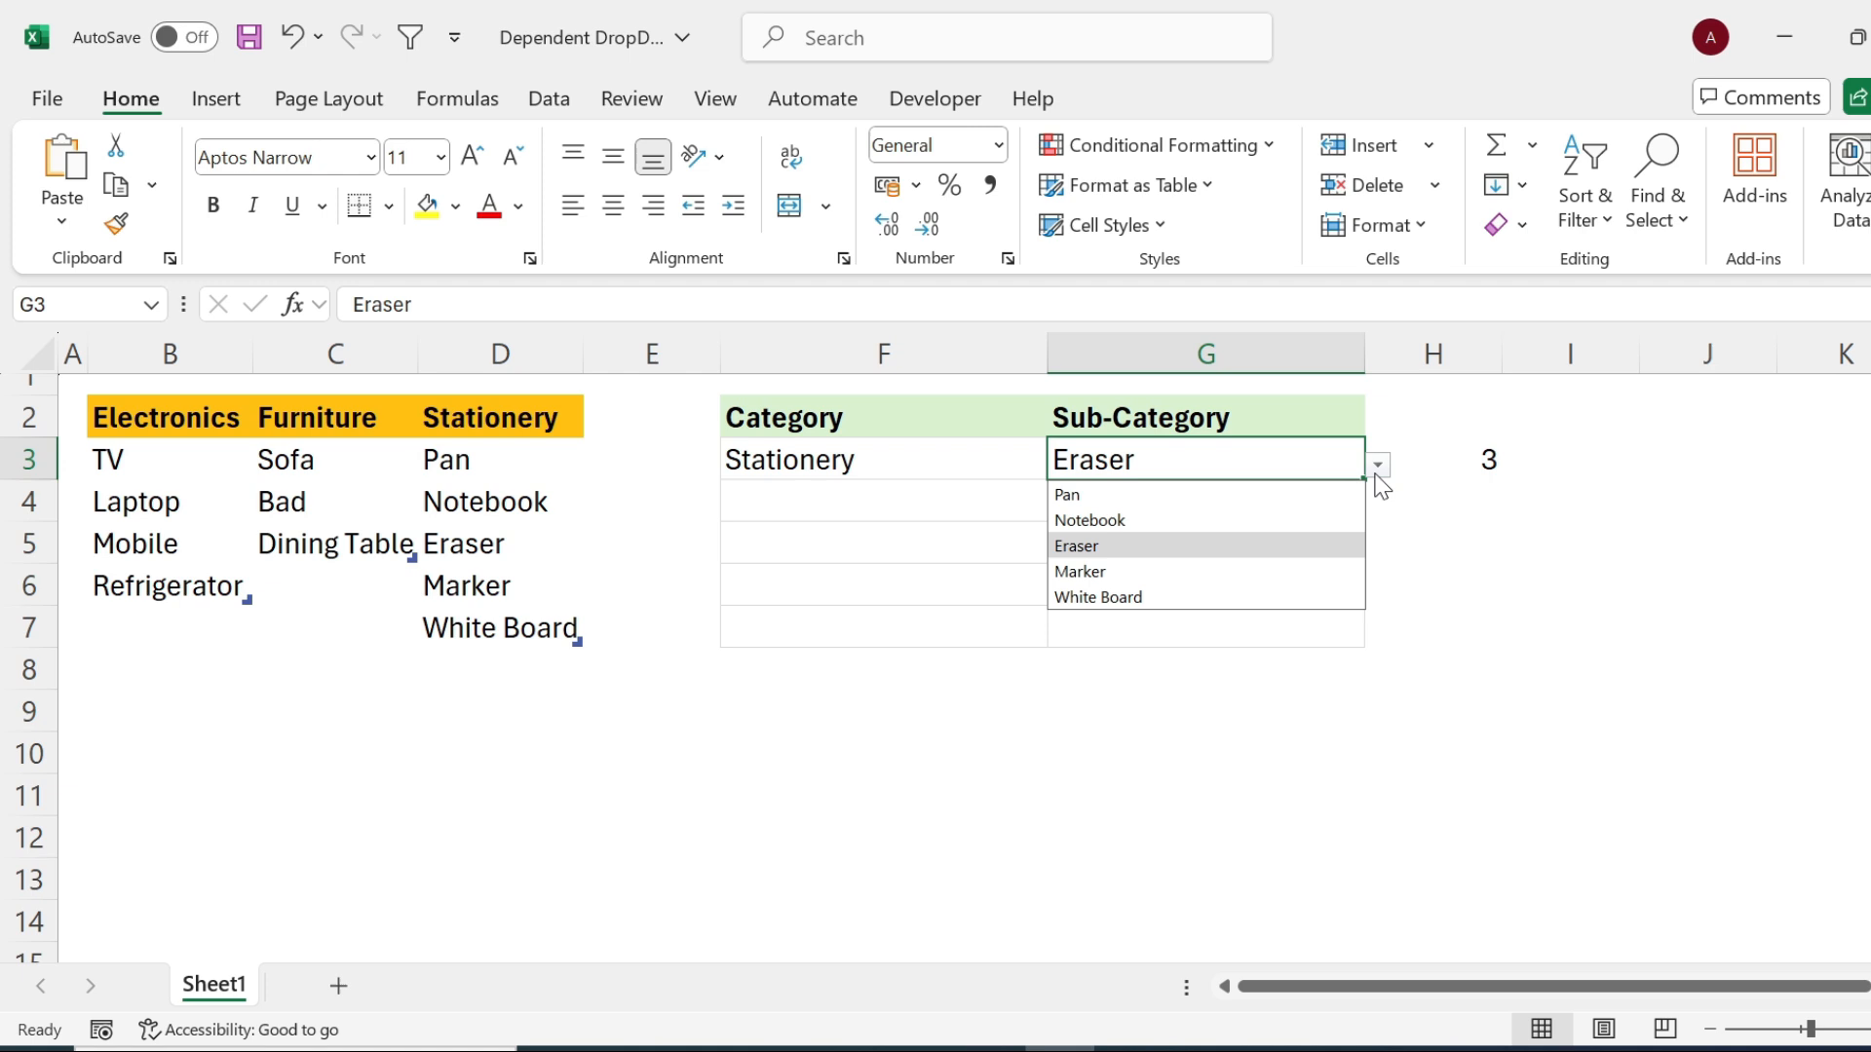
pyautogui.click(1152, 497)
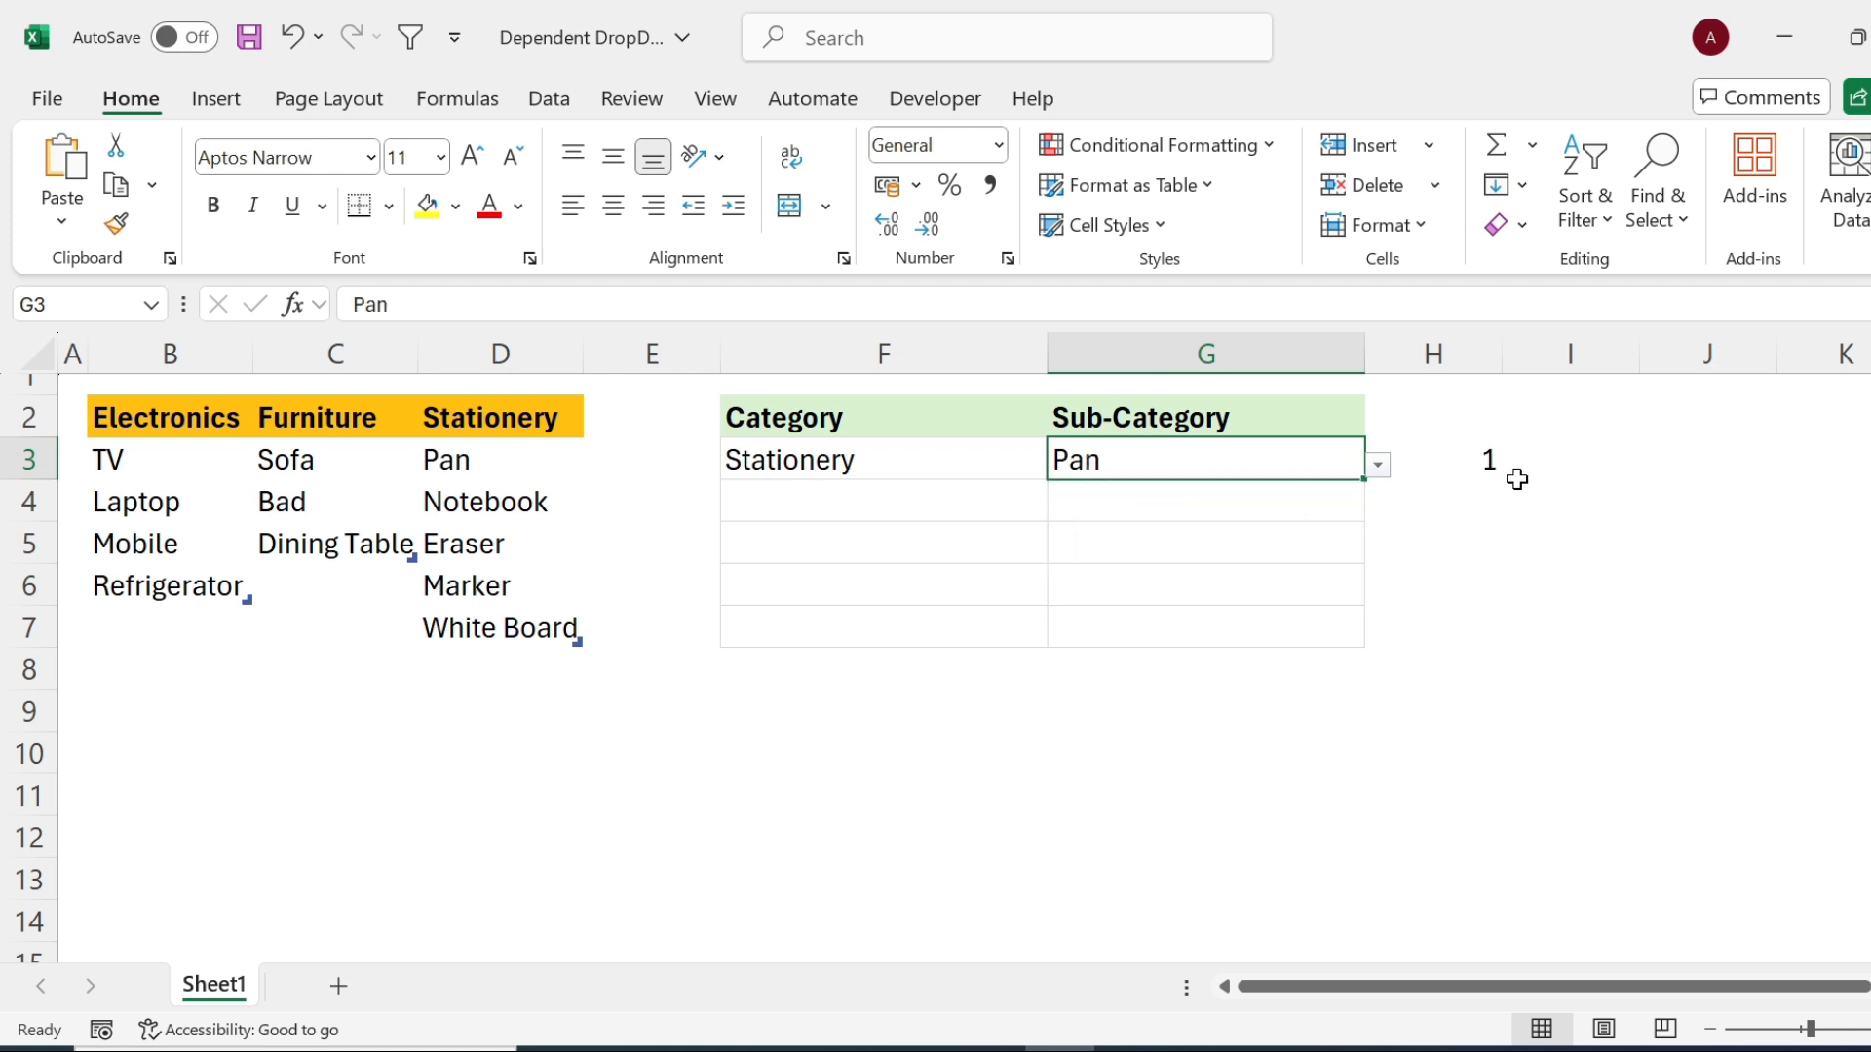
# - Replace the fixed D3:D8 lookup array in H3 with INDIRECT(F3), making the formula =MATCH(G3,INDIRECT(F3),0)
pyautogui.click(1462, 464)
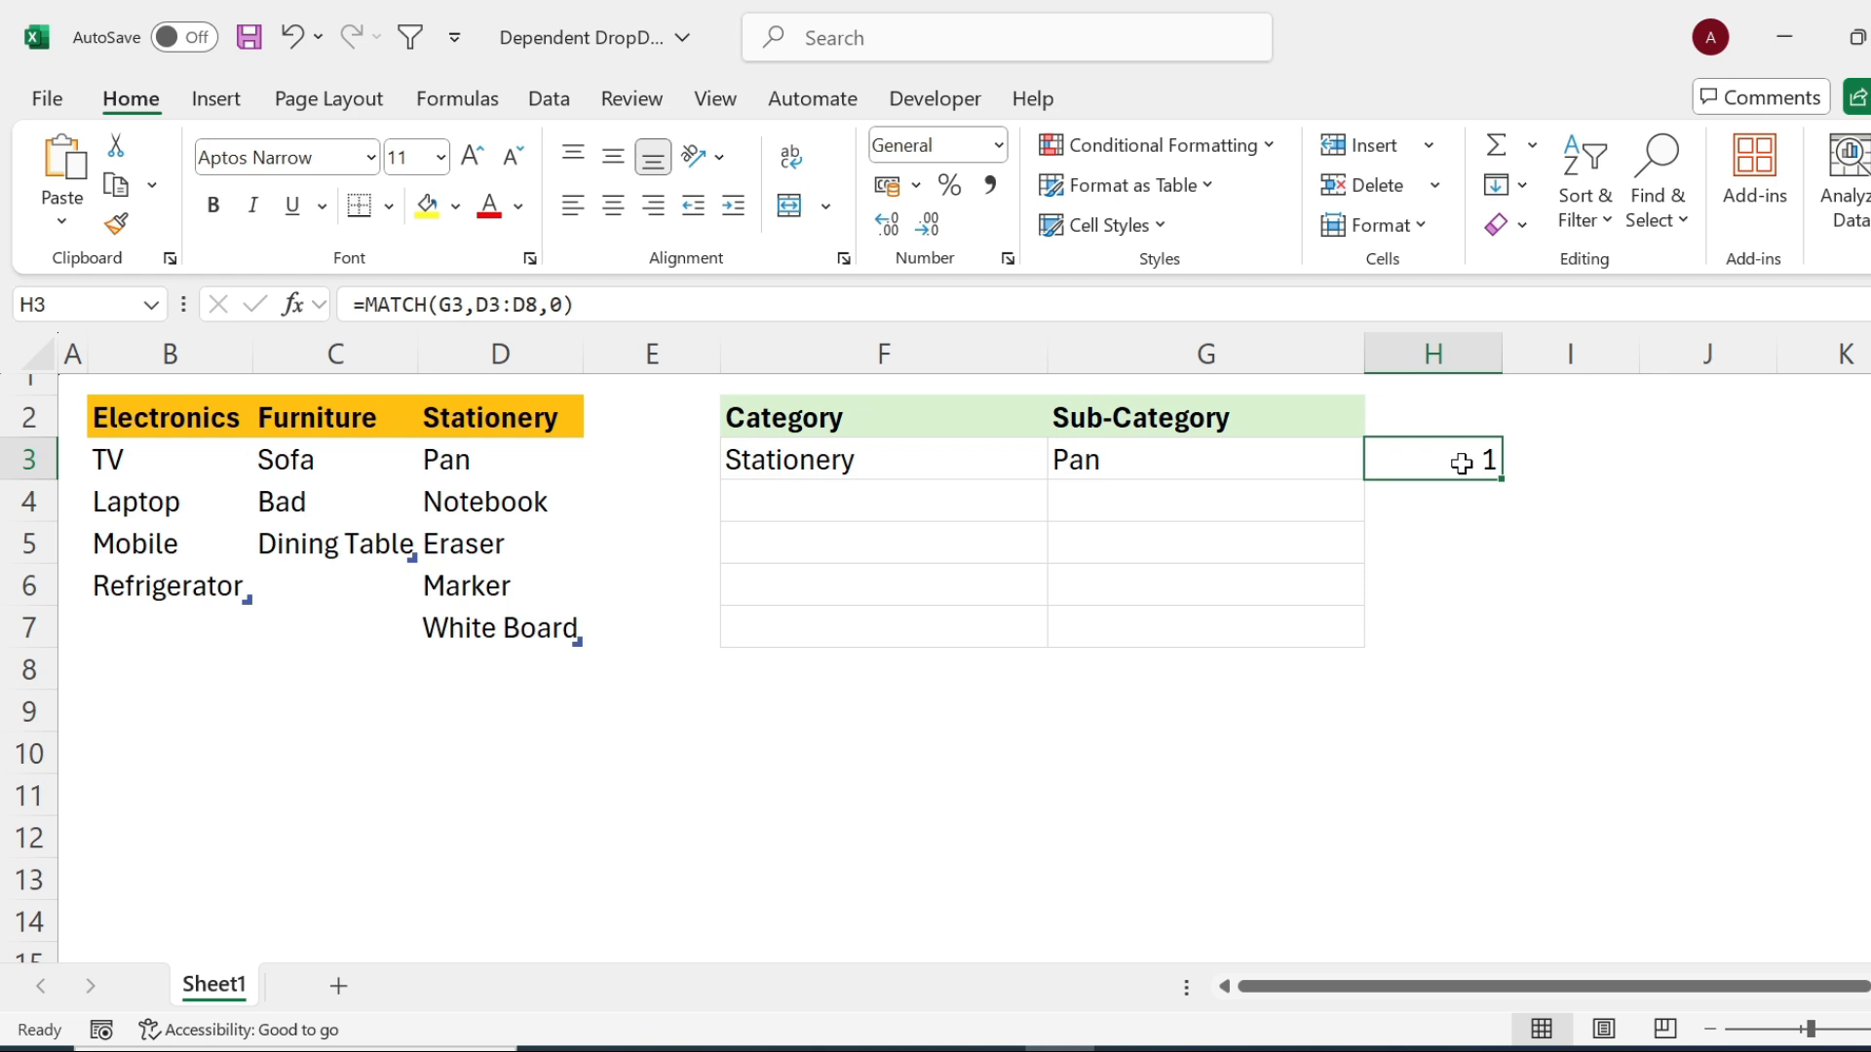
pyautogui.press('F2')
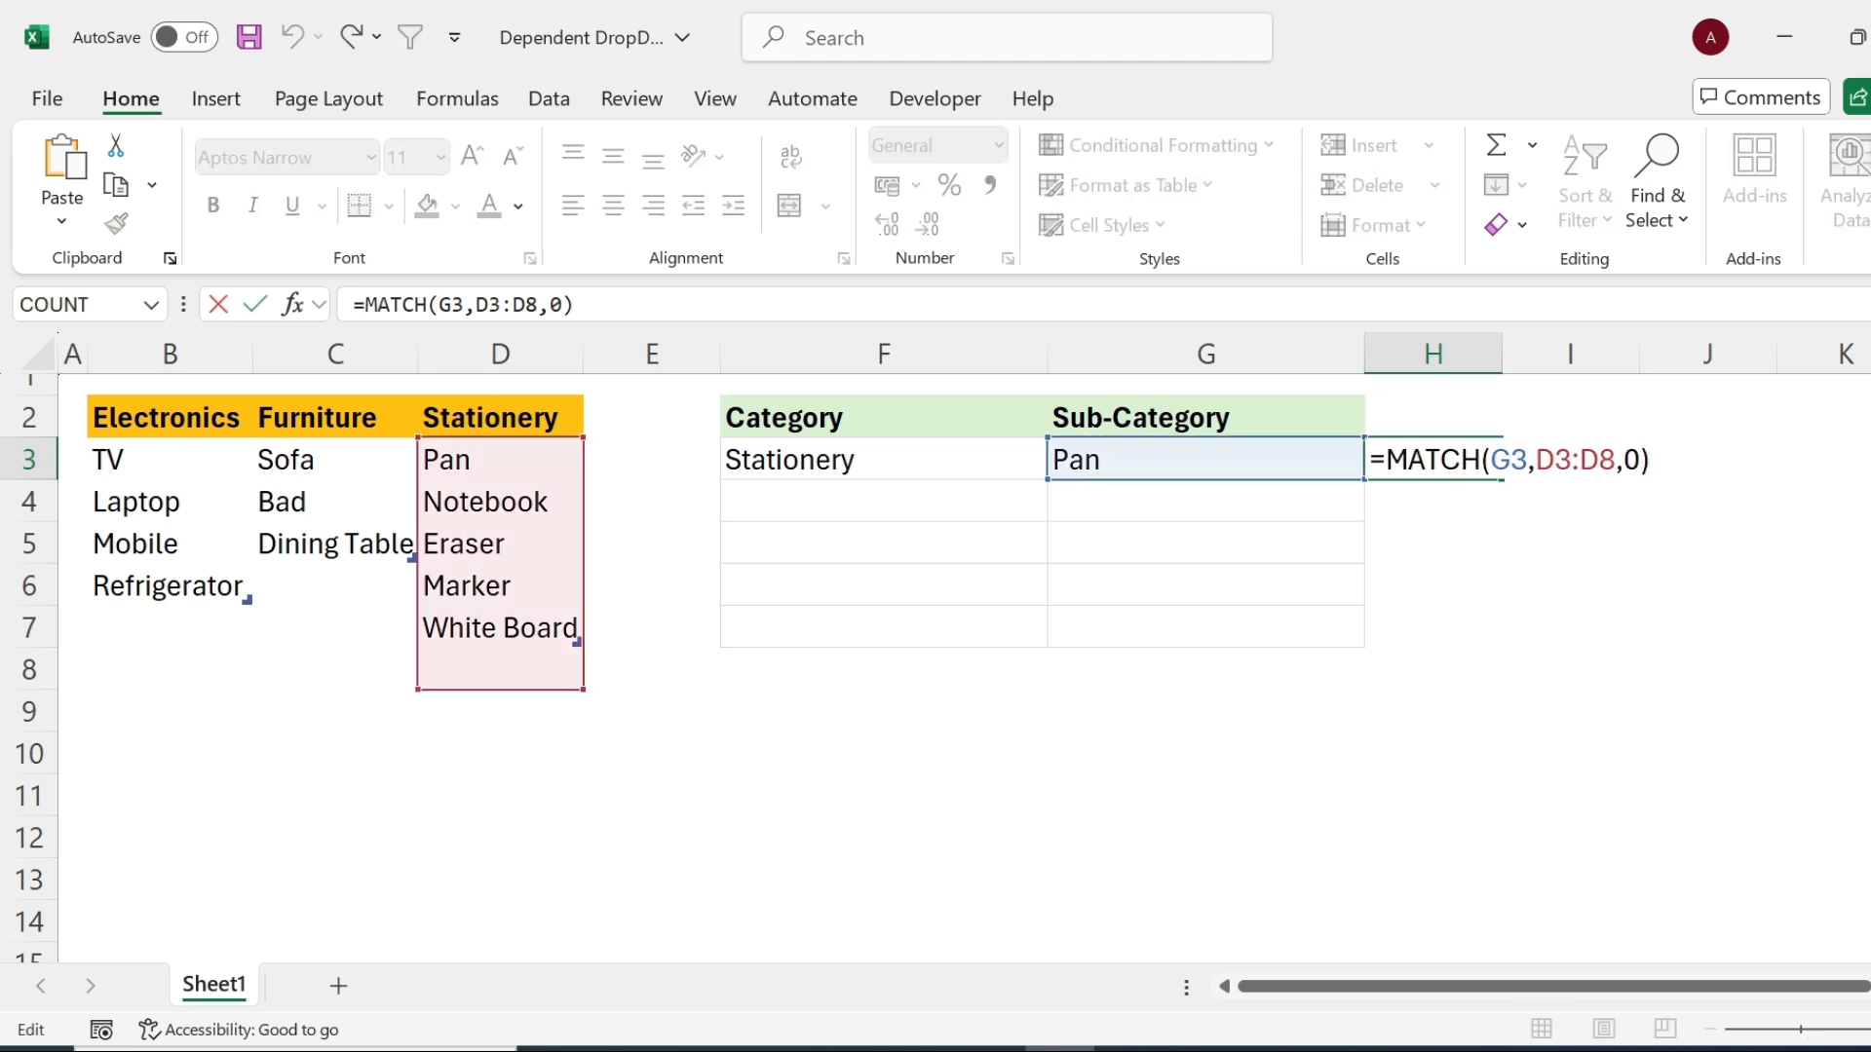
pyautogui.press('Left')
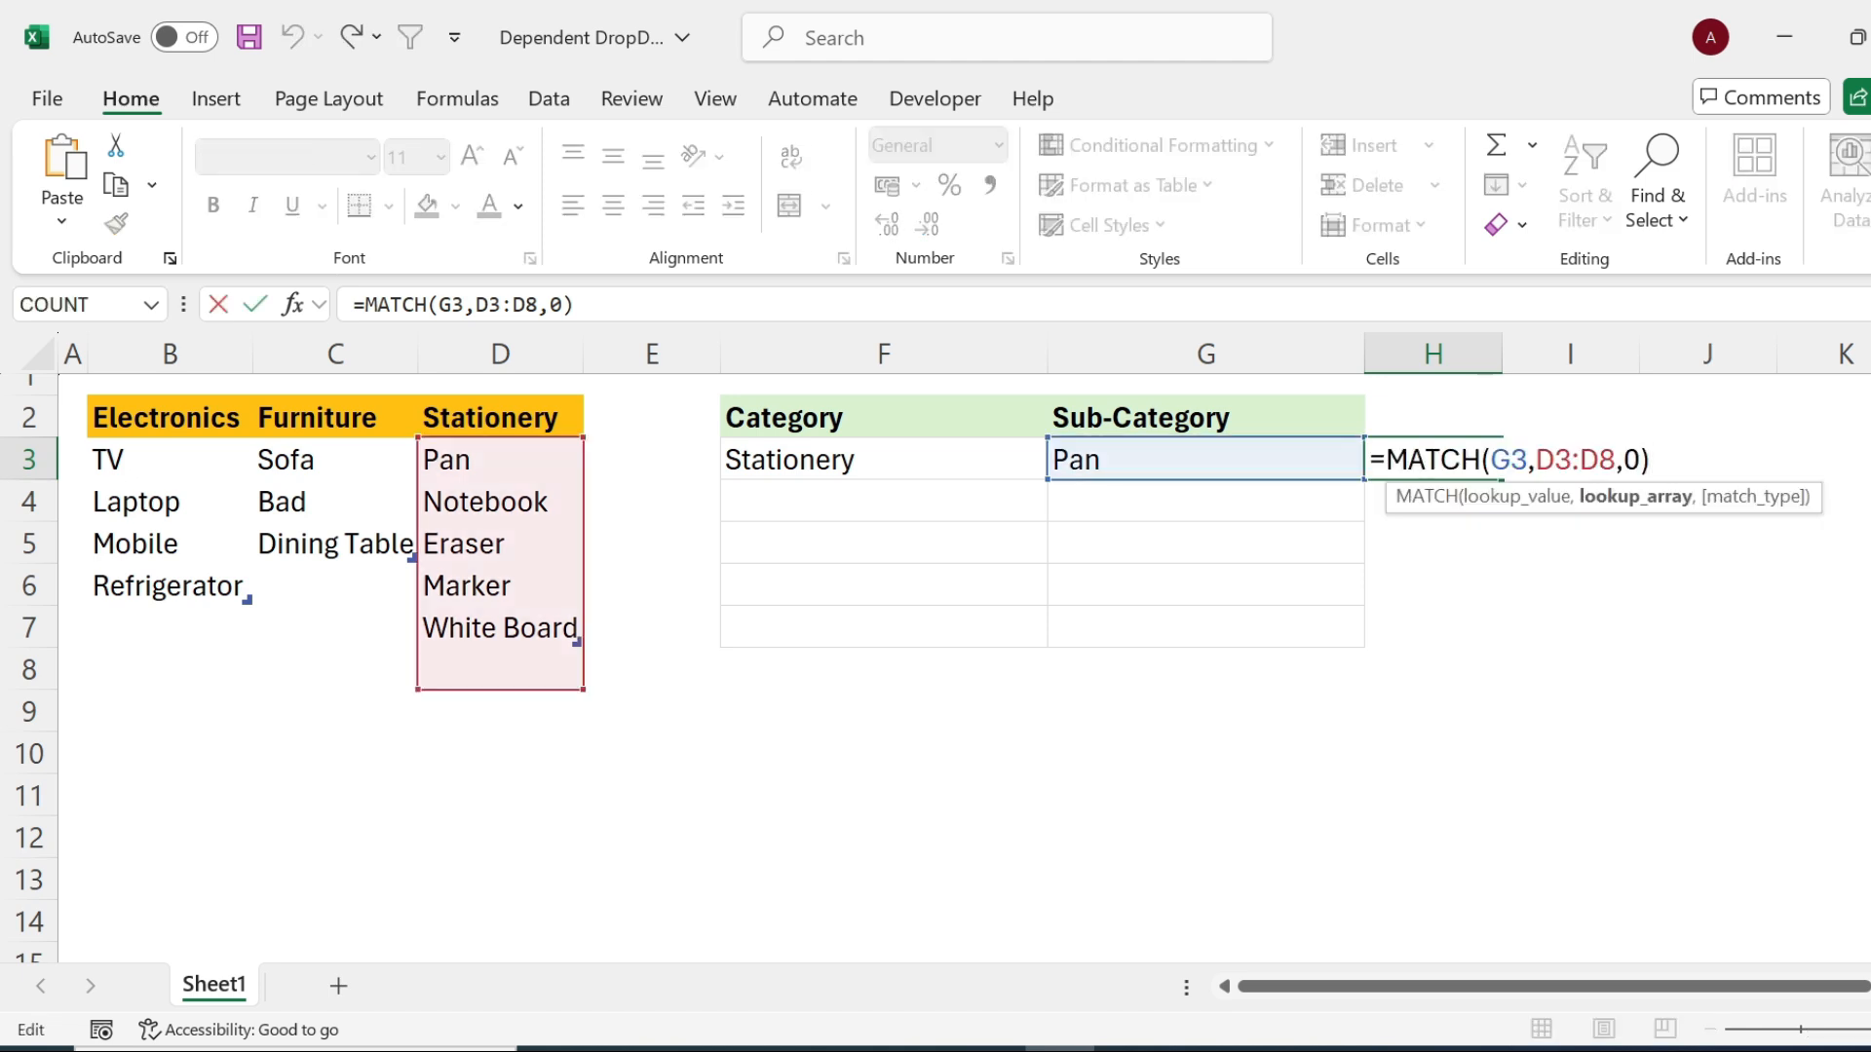
pyautogui.press('Left')
pyautogui.press('Left')
pyautogui.press('BackSpace')
pyautogui.press('BackSpace')
pyautogui.press('BackSpace')
pyautogui.press('BackSpace')
pyautogui.press('BackSpace')
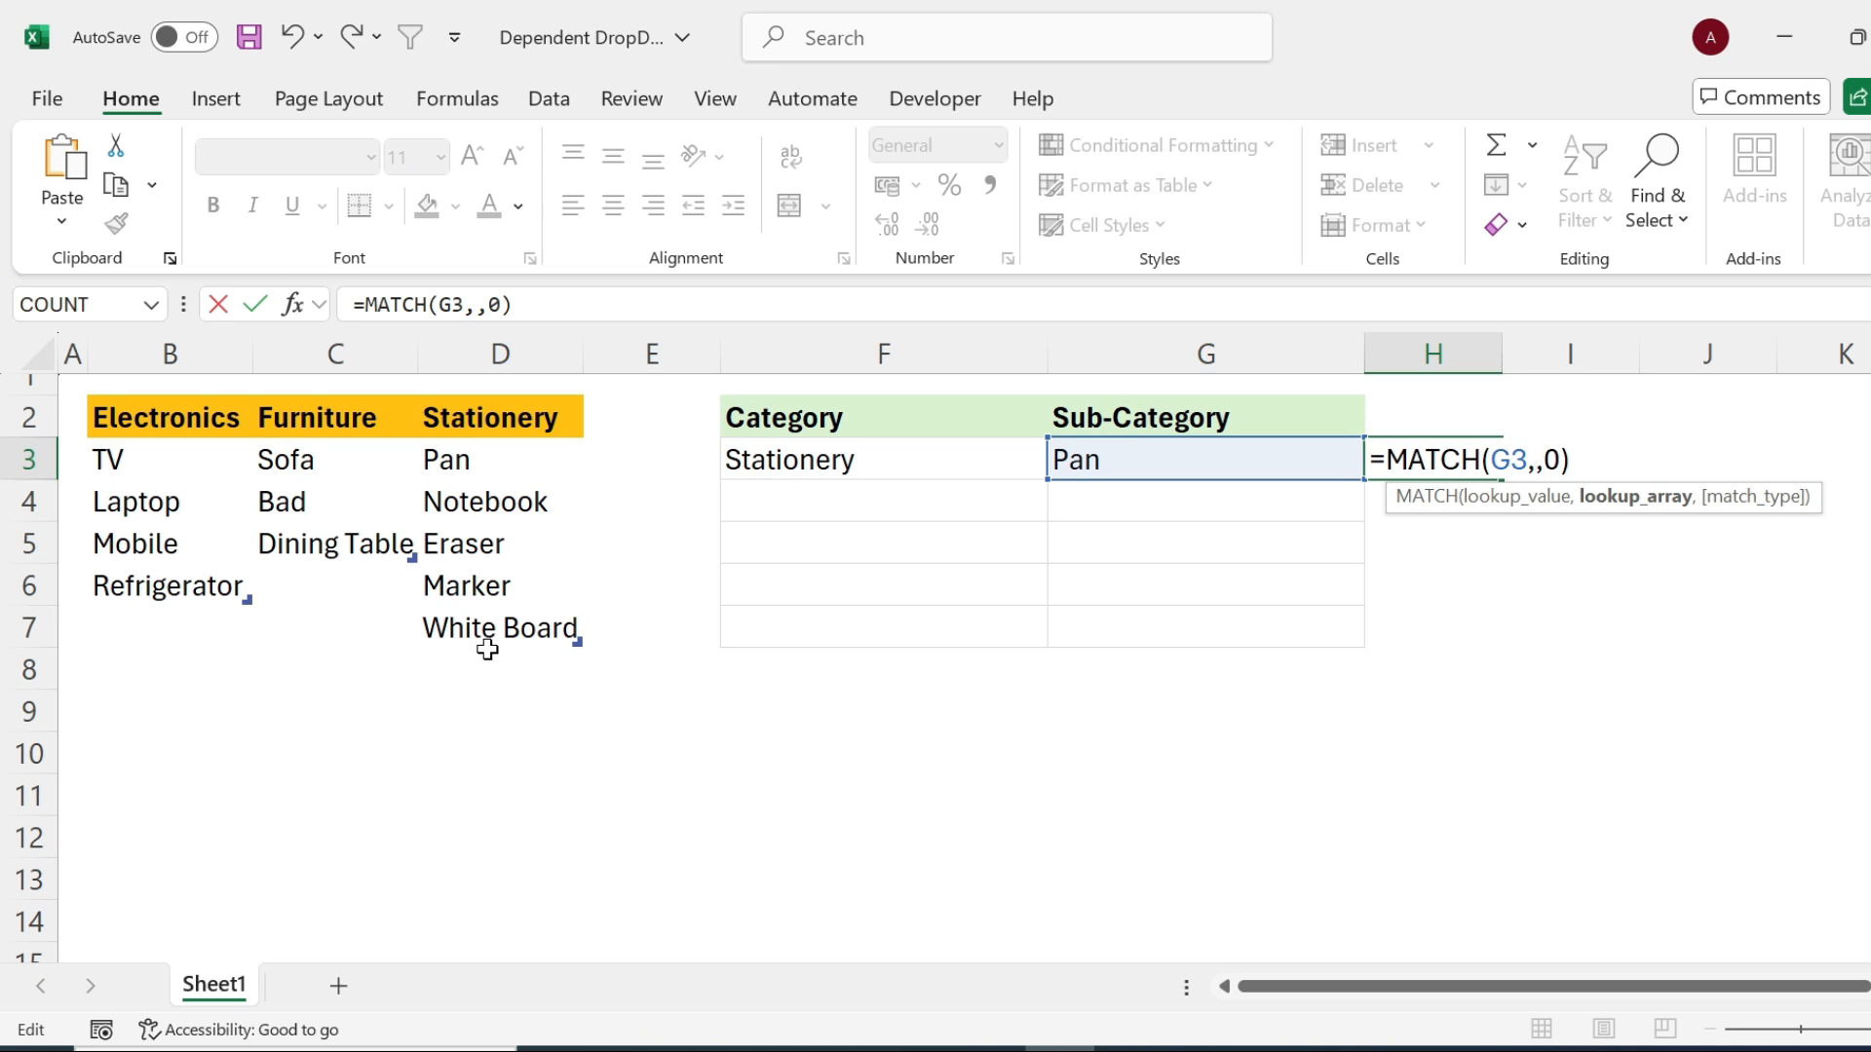
pyautogui.write('ind')
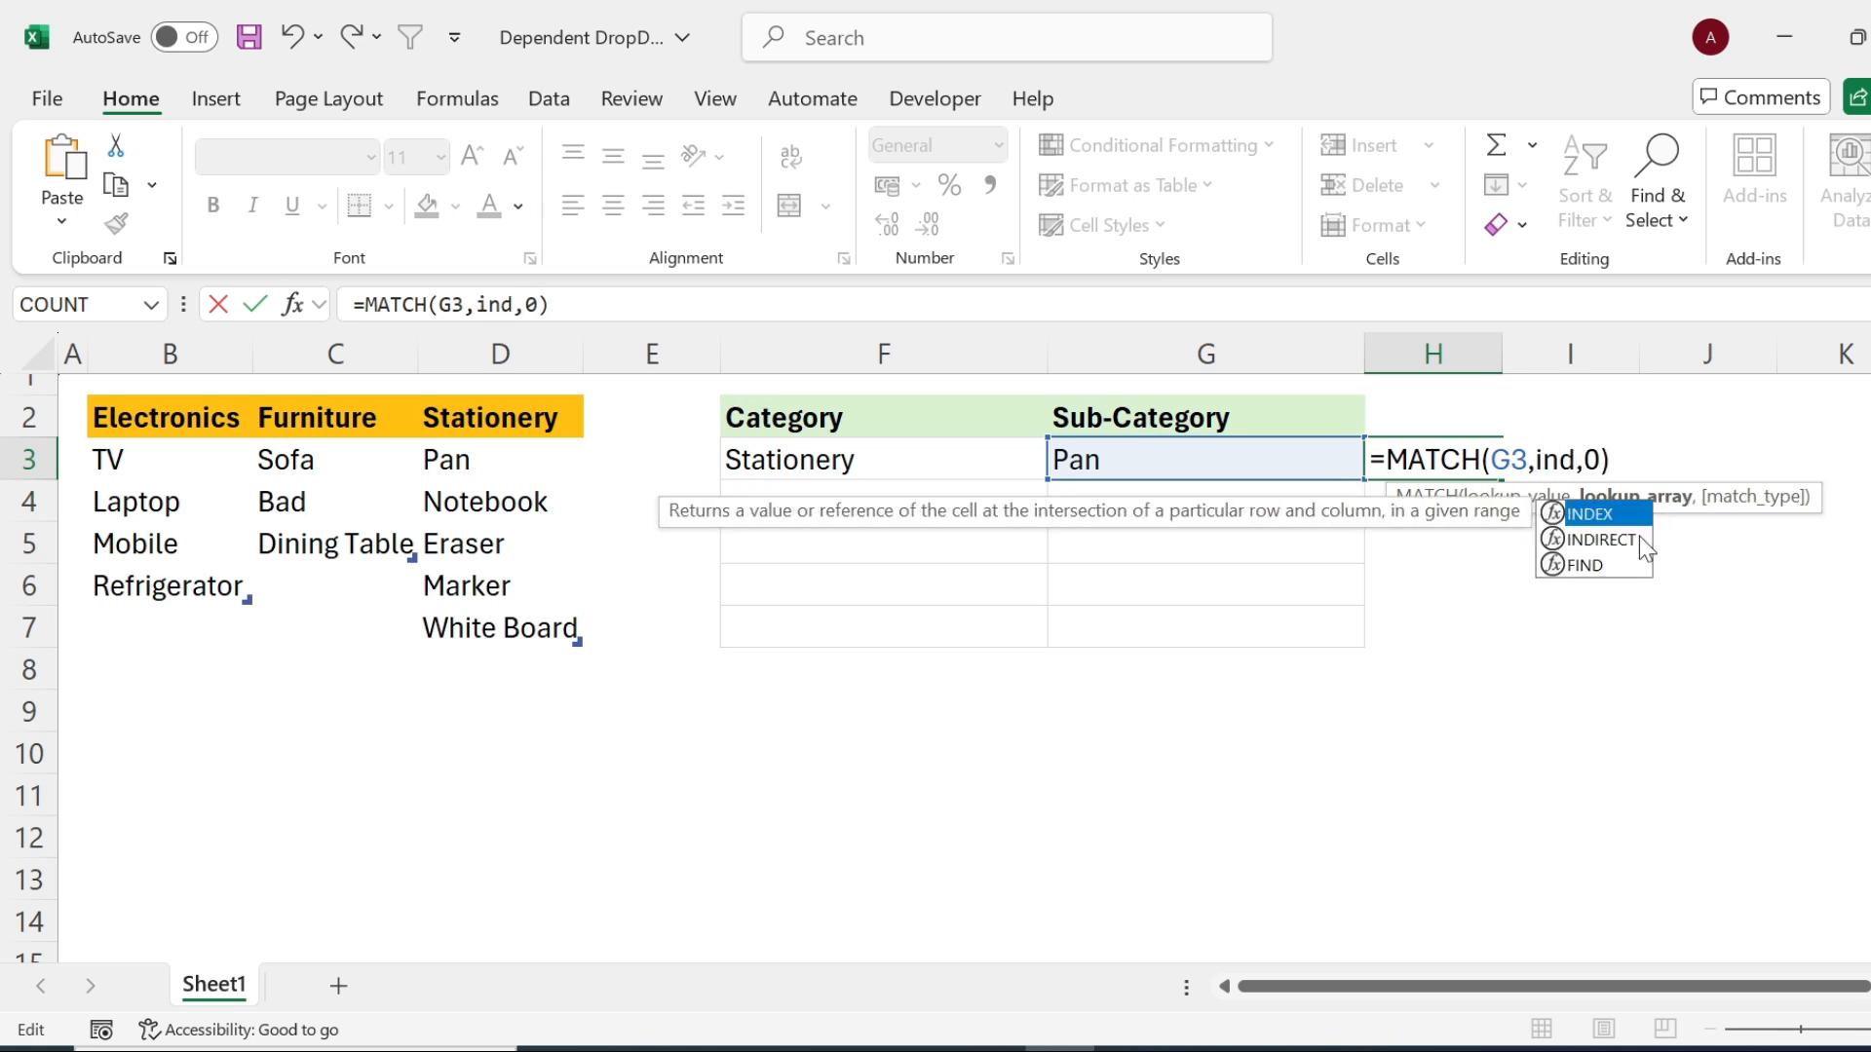
pyautogui.doubleClick(1639, 538)
pyautogui.click(958, 457)
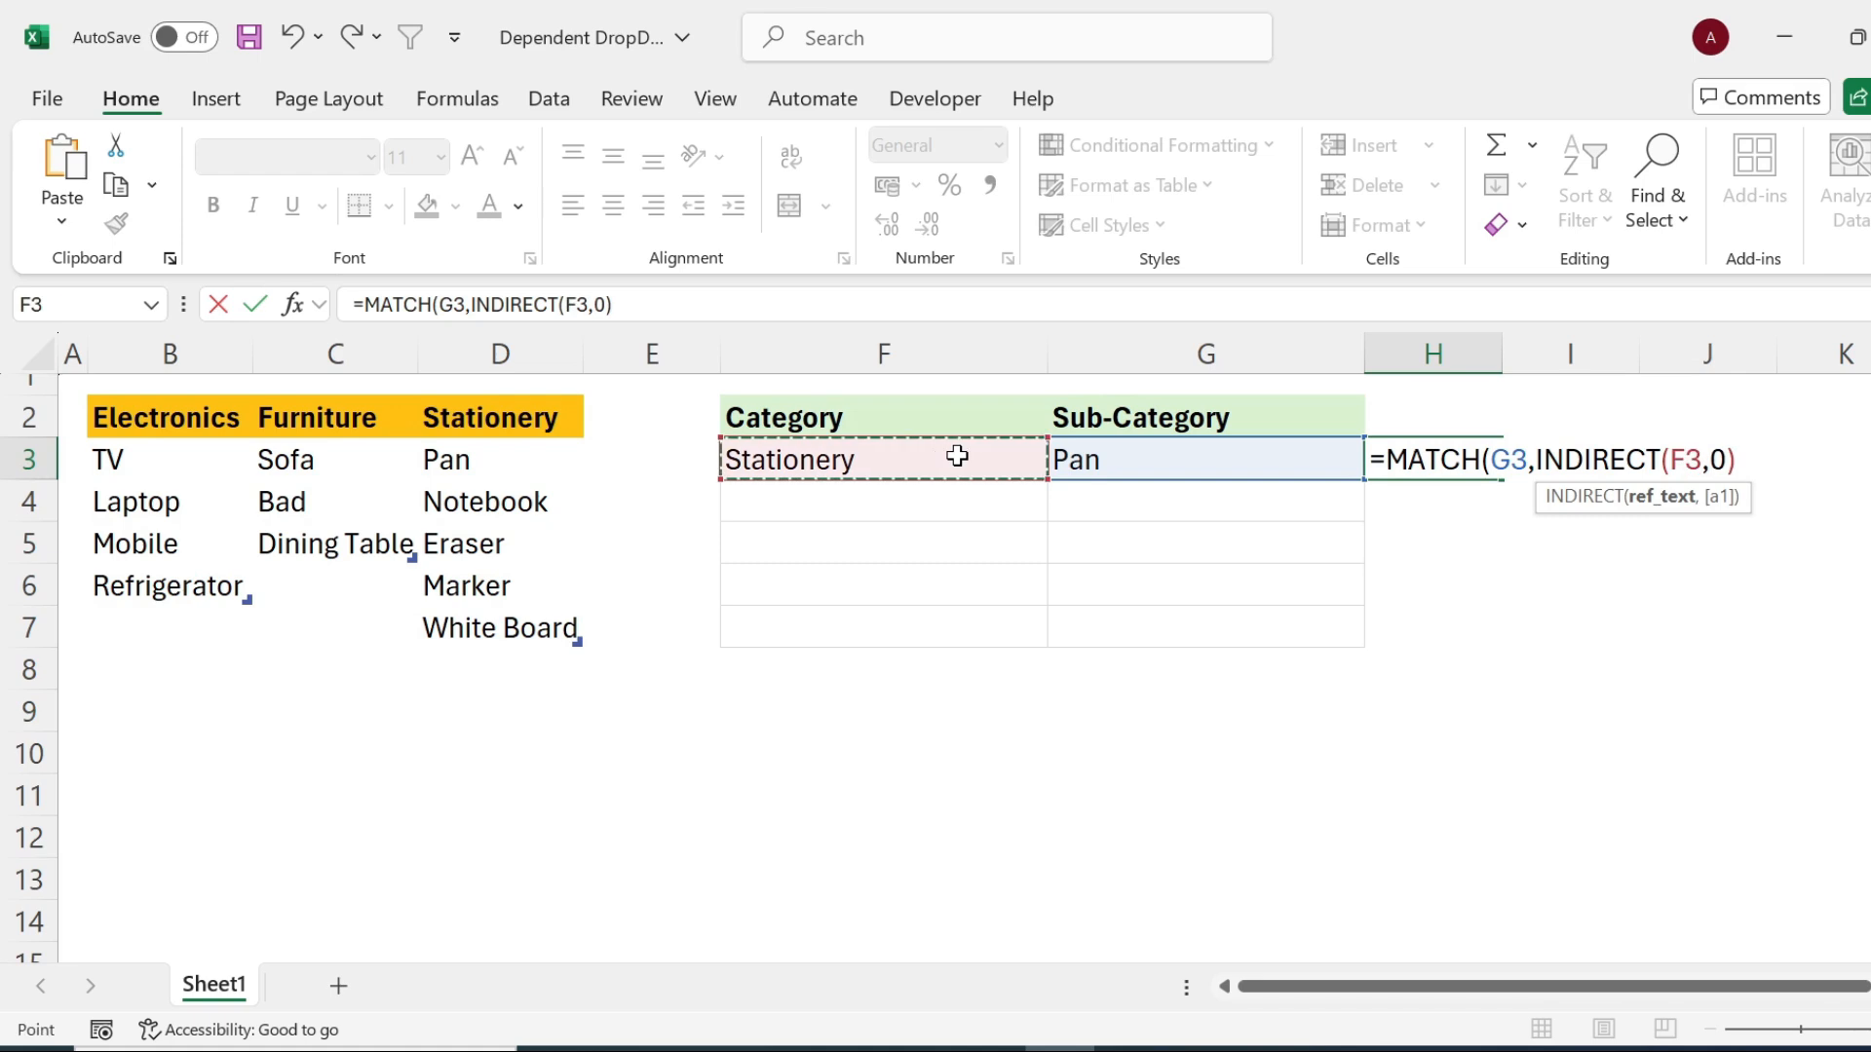
pyautogui.write(')')
pyautogui.press('End')
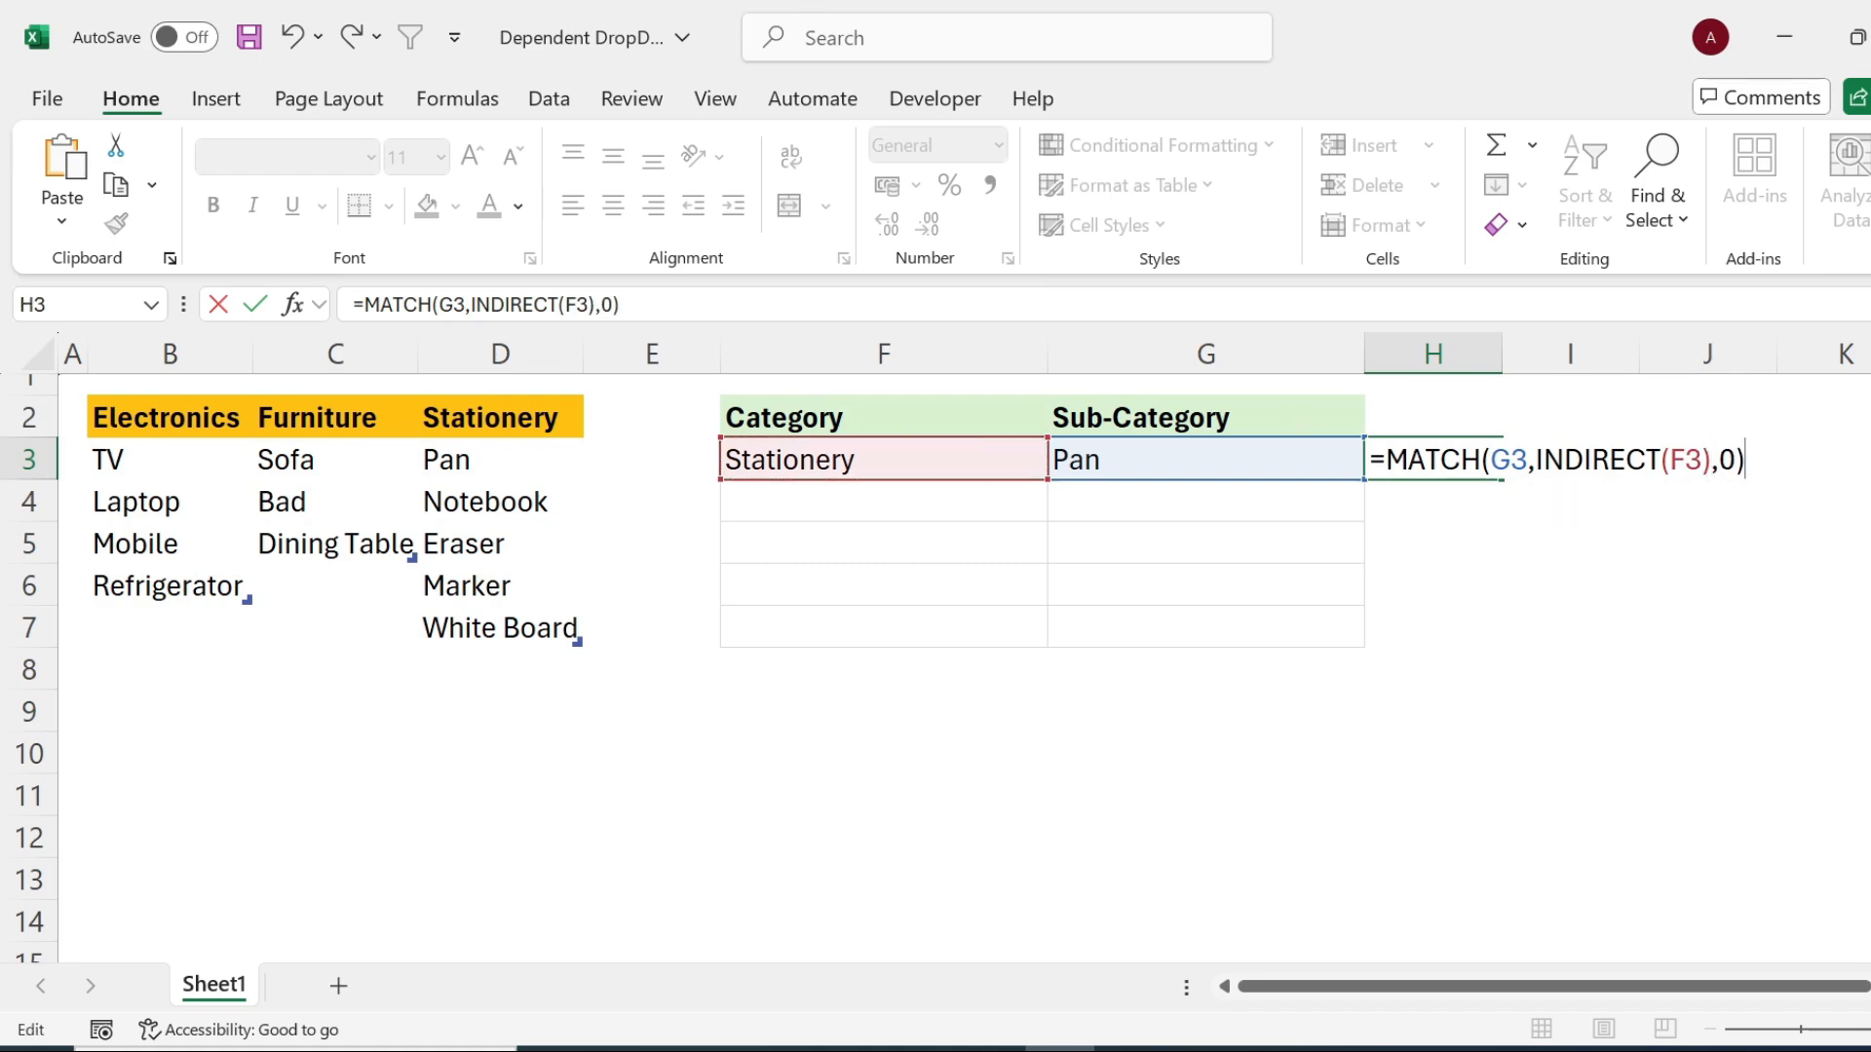
pyautogui.press('Return')
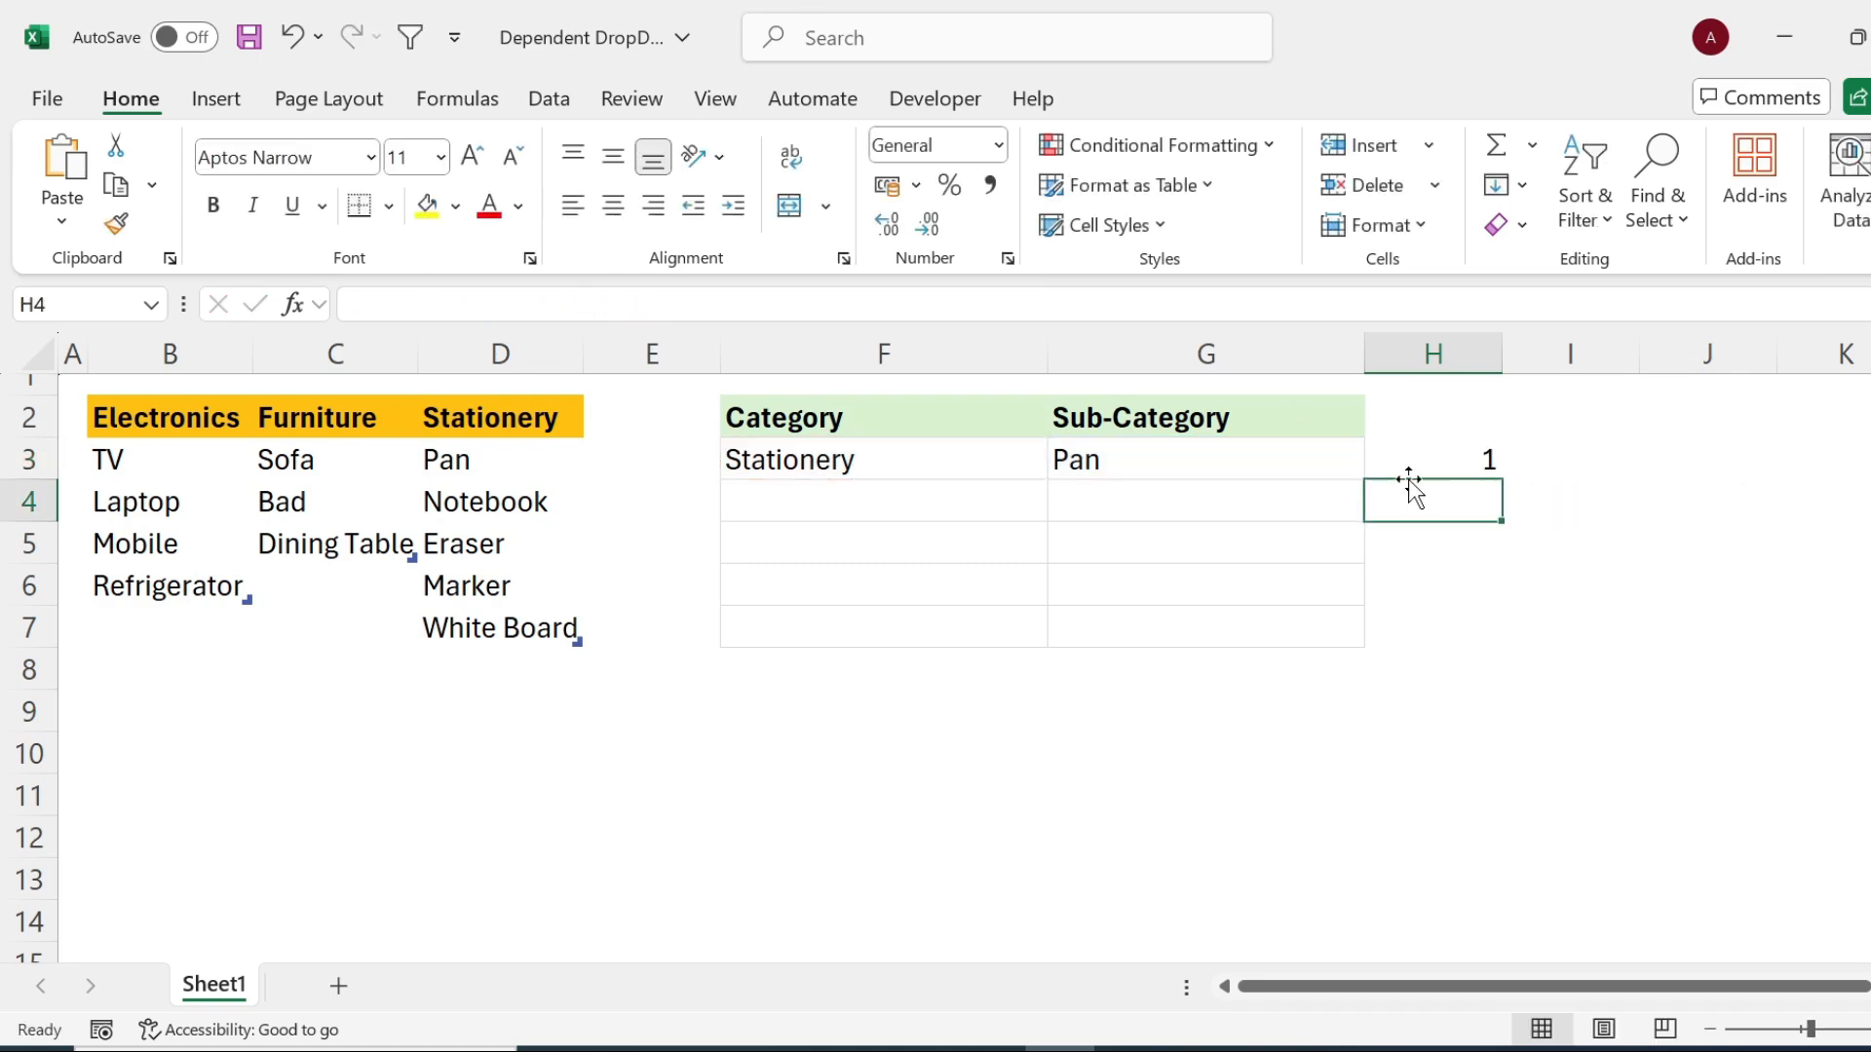
# - Select the named range Stationery and compare its cells with the INDIRECT(F3) reference in the H3 formula
pyautogui.click(1239, 453)
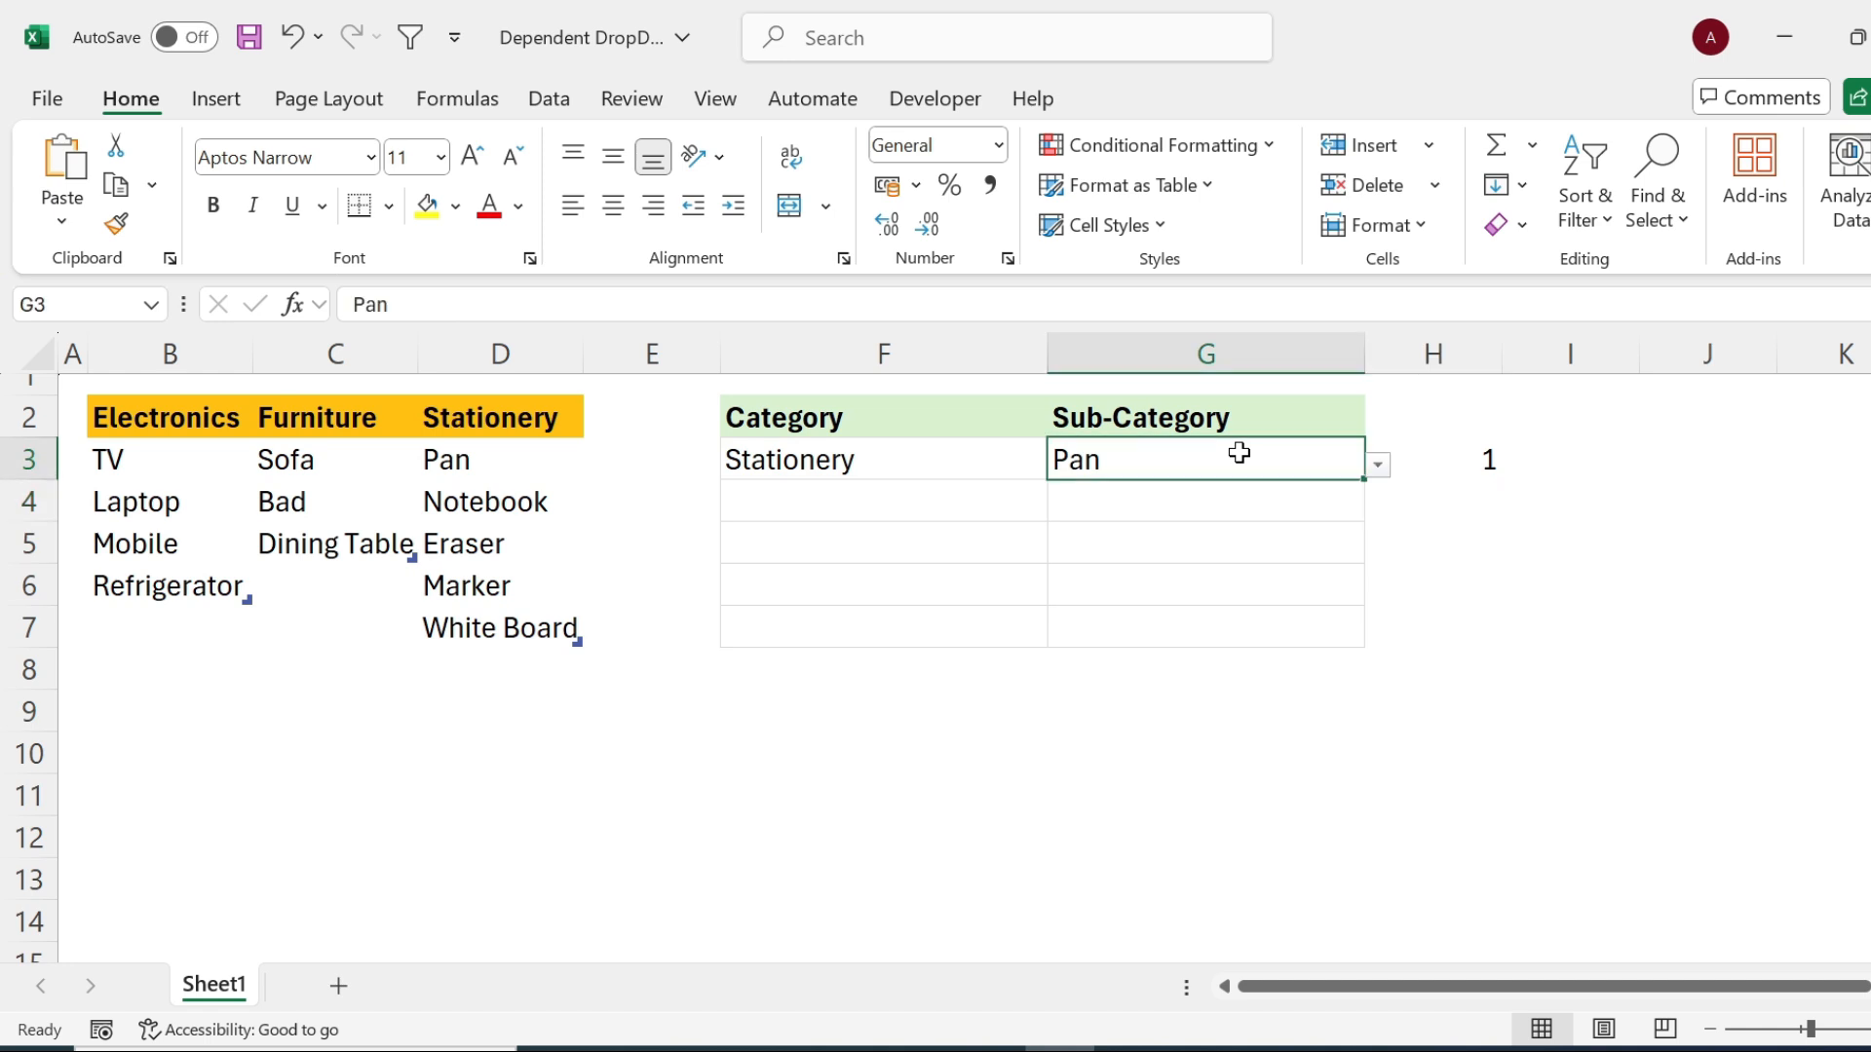
pyautogui.click(151, 305)
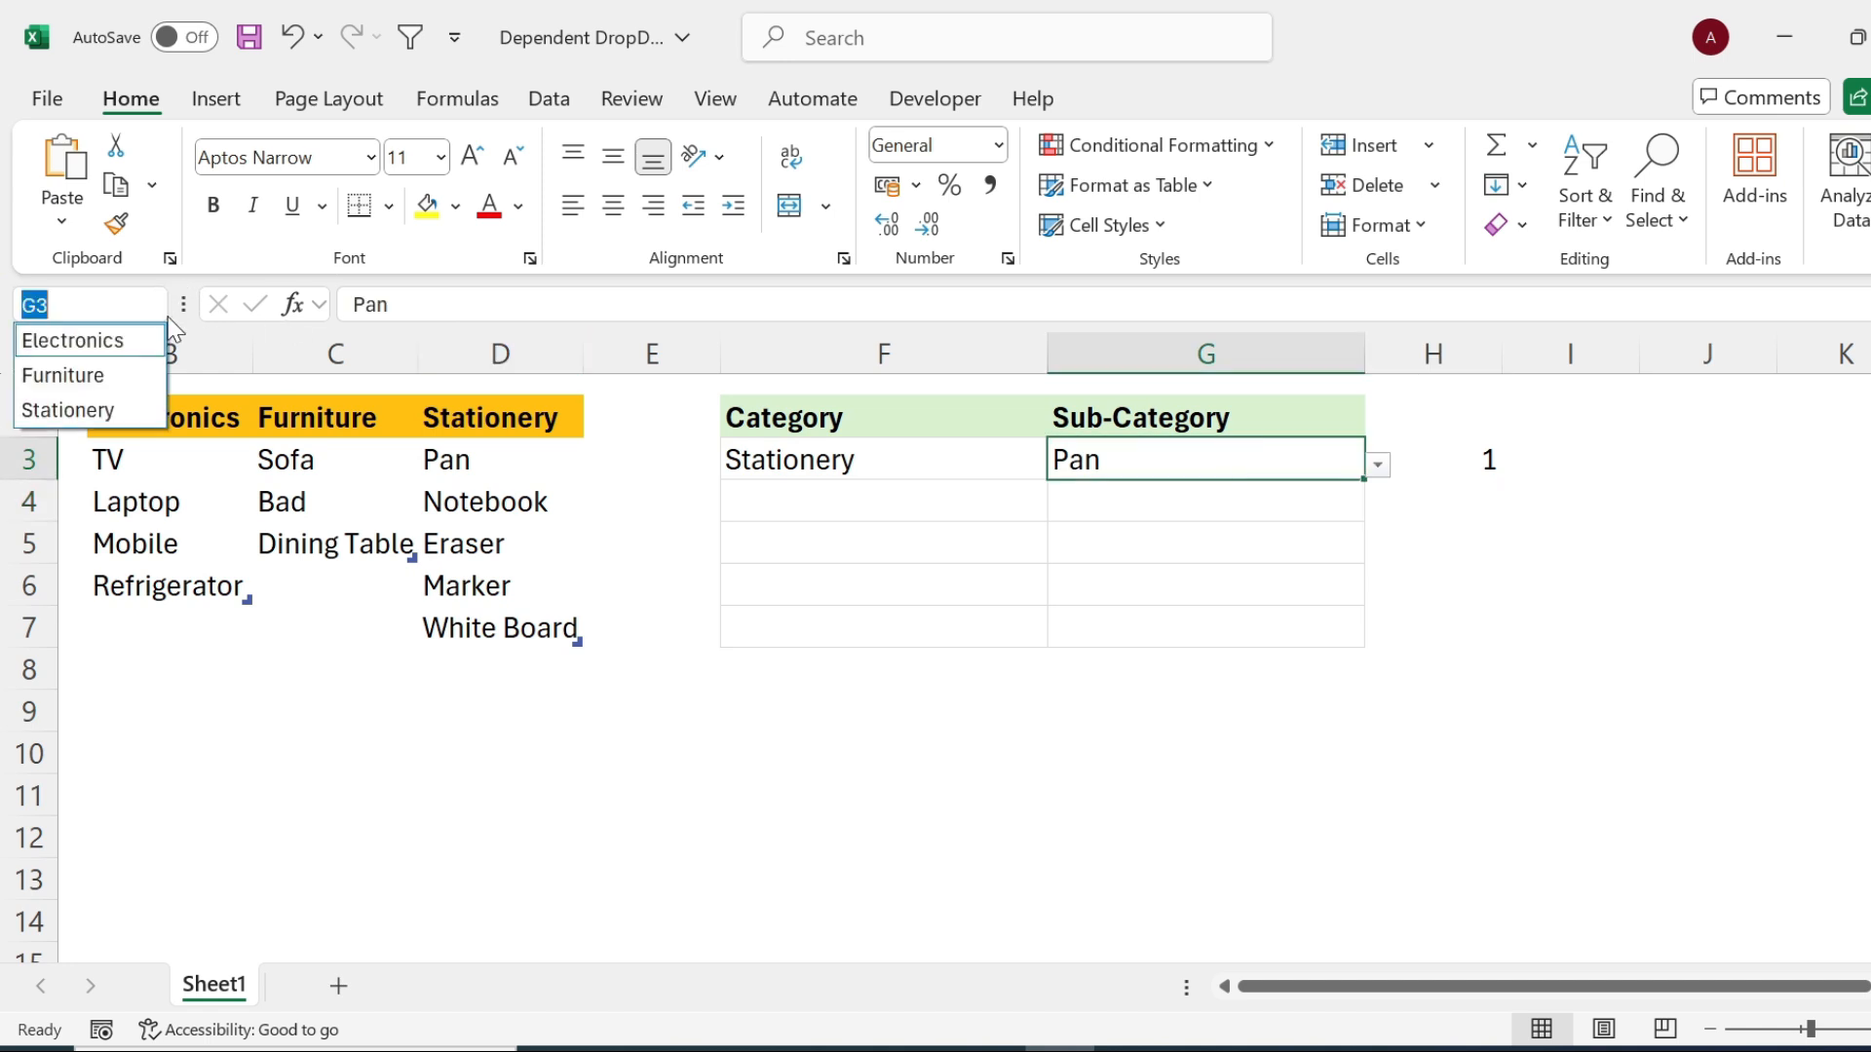
pyautogui.click(93, 409)
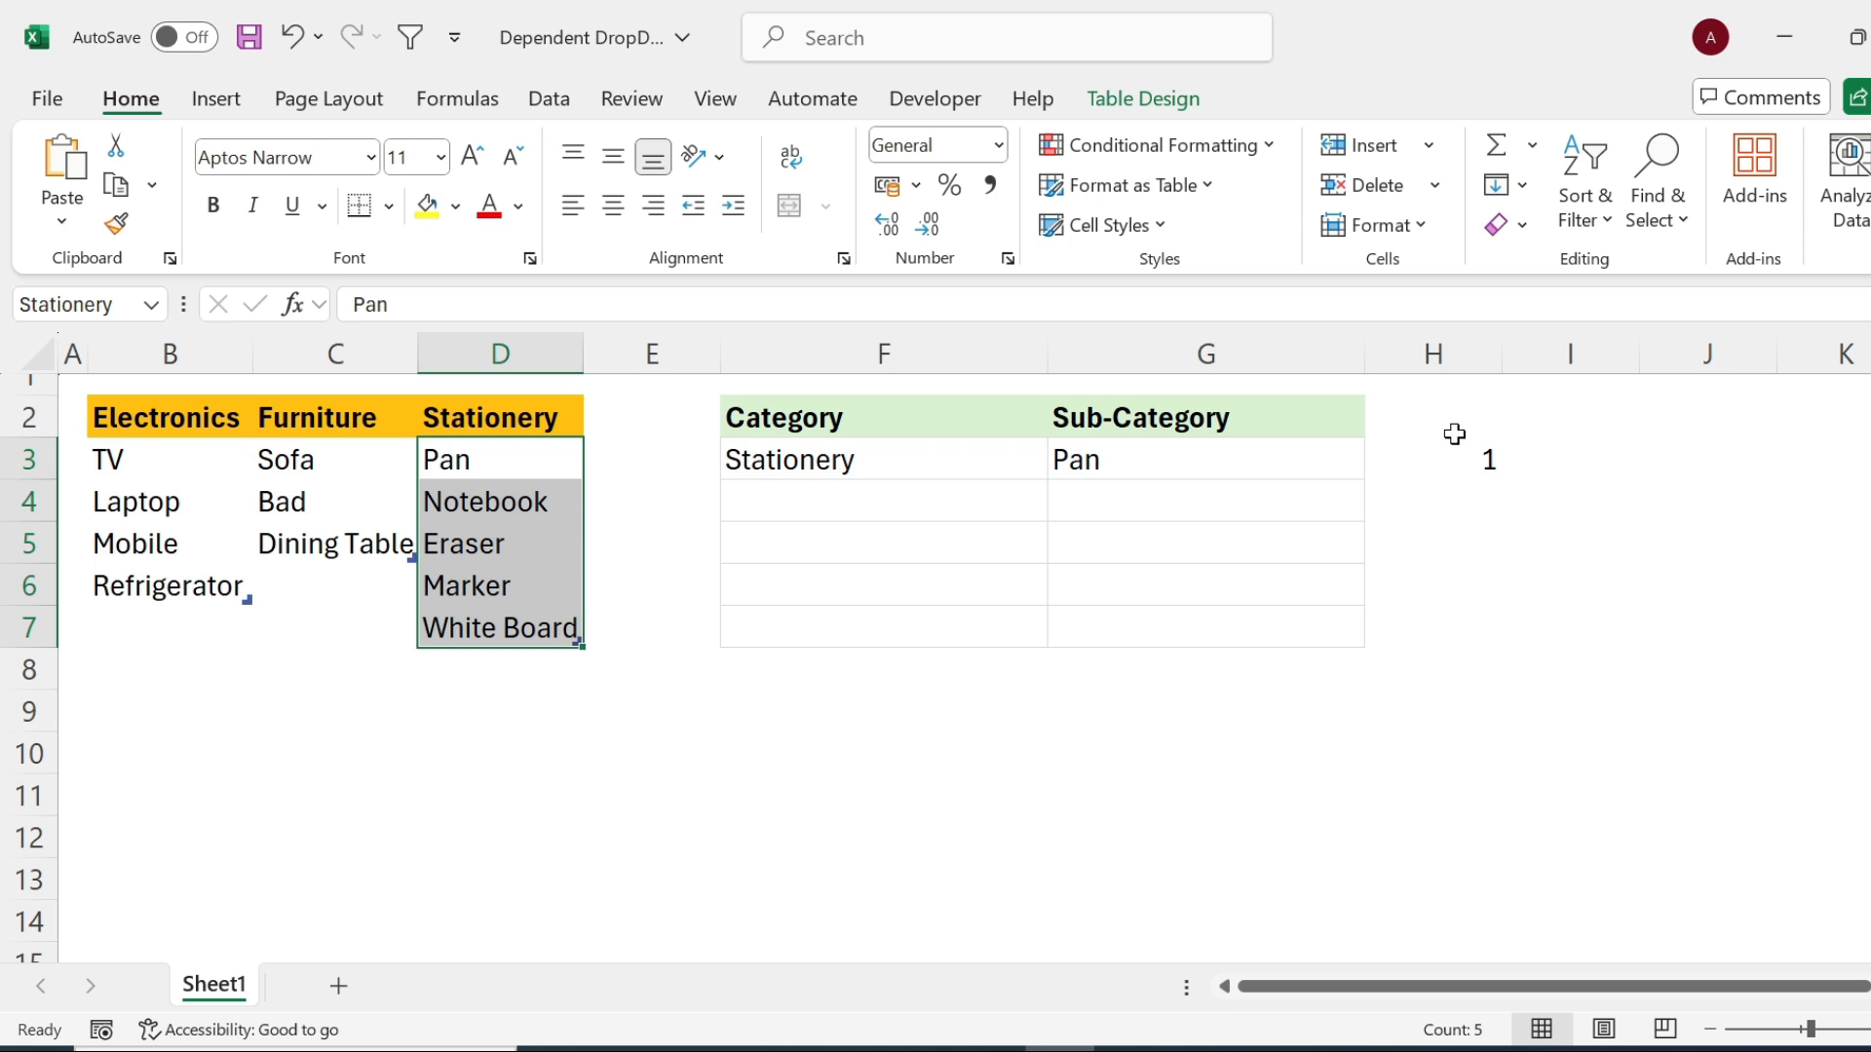
pyautogui.click(1456, 446)
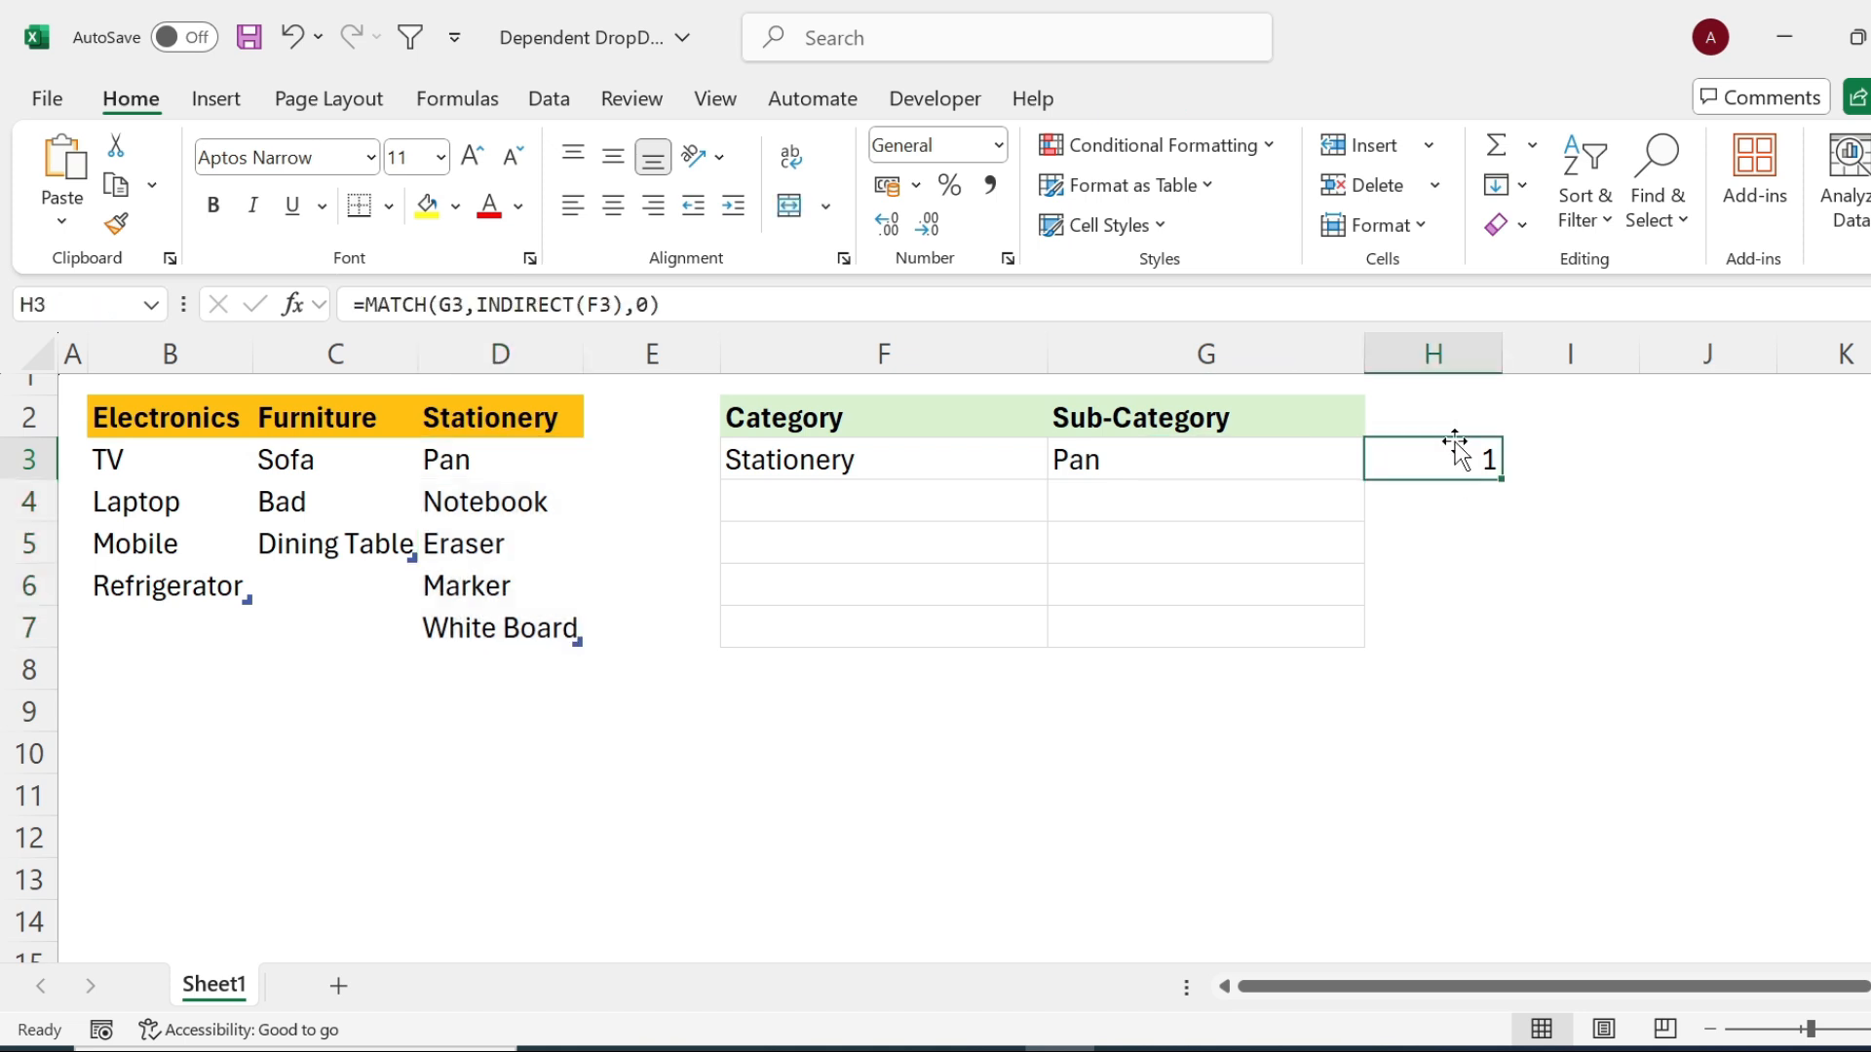
pyautogui.doubleClick(1455, 446)
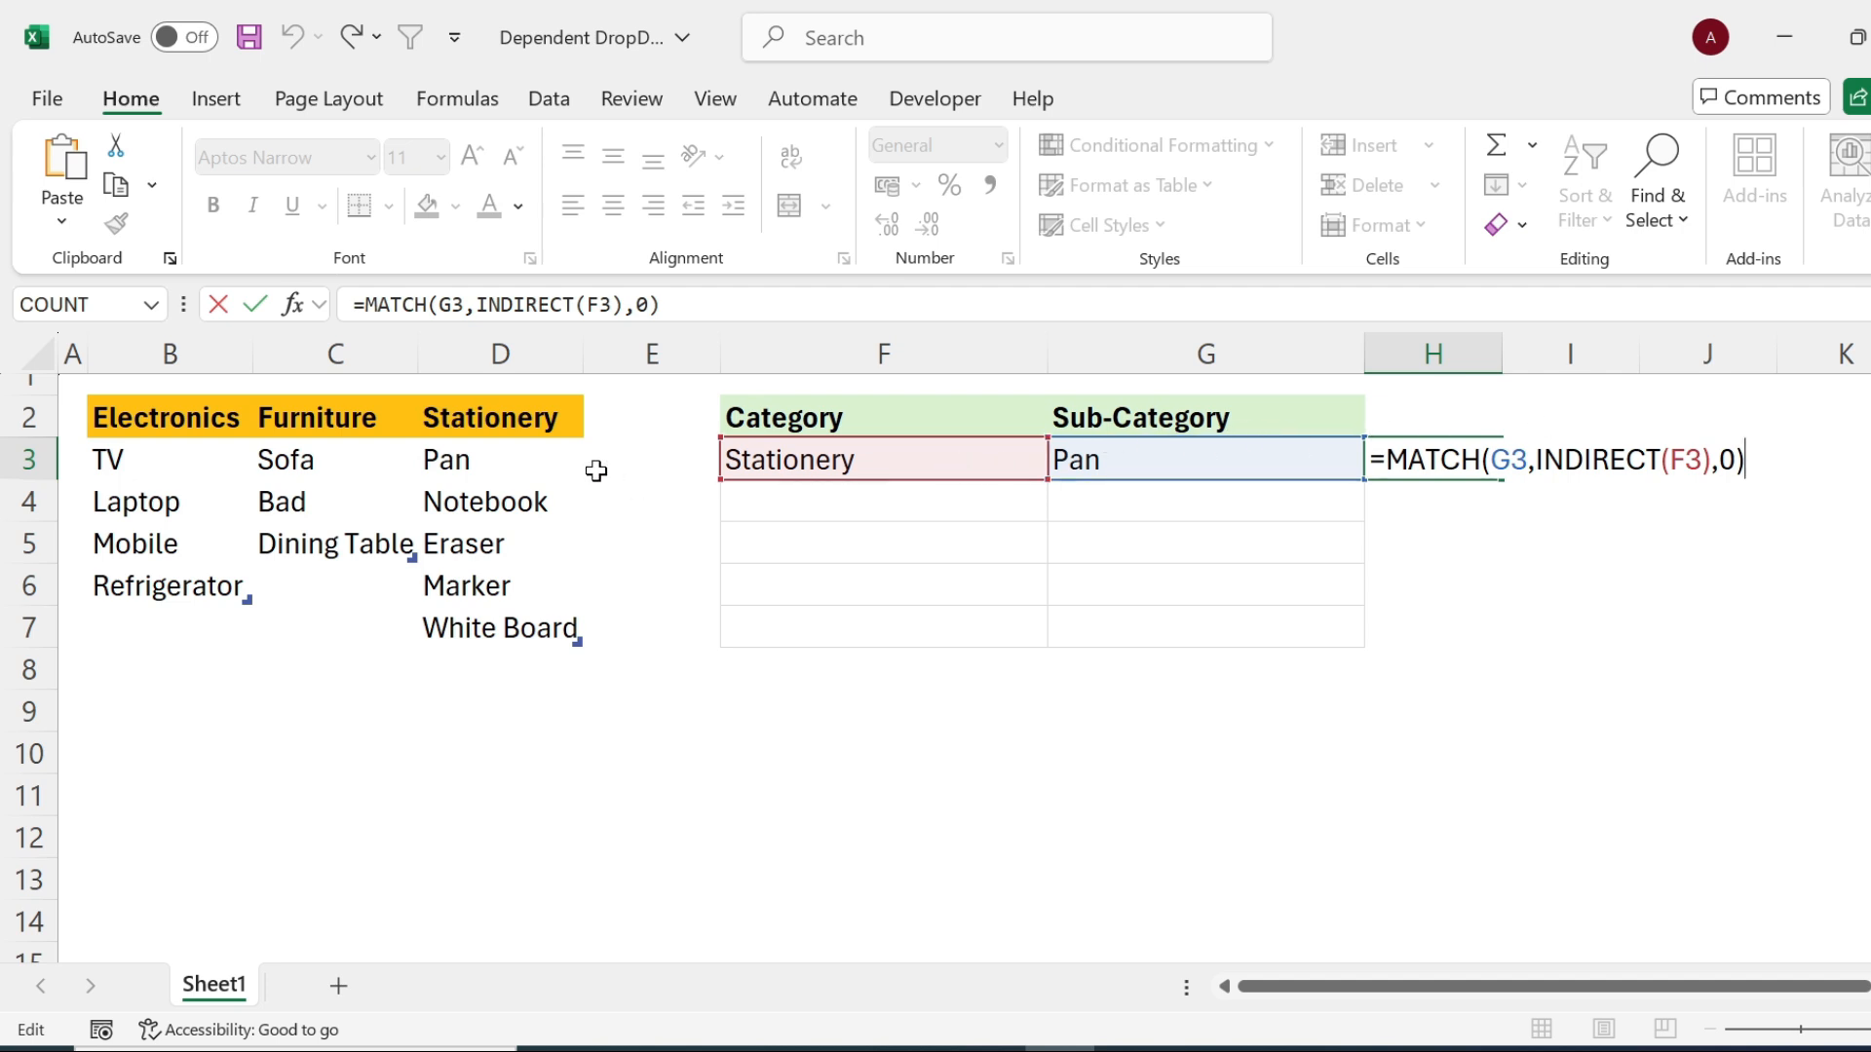
pyautogui.moveTo(547, 460); pyautogui.dragTo(547, 627)
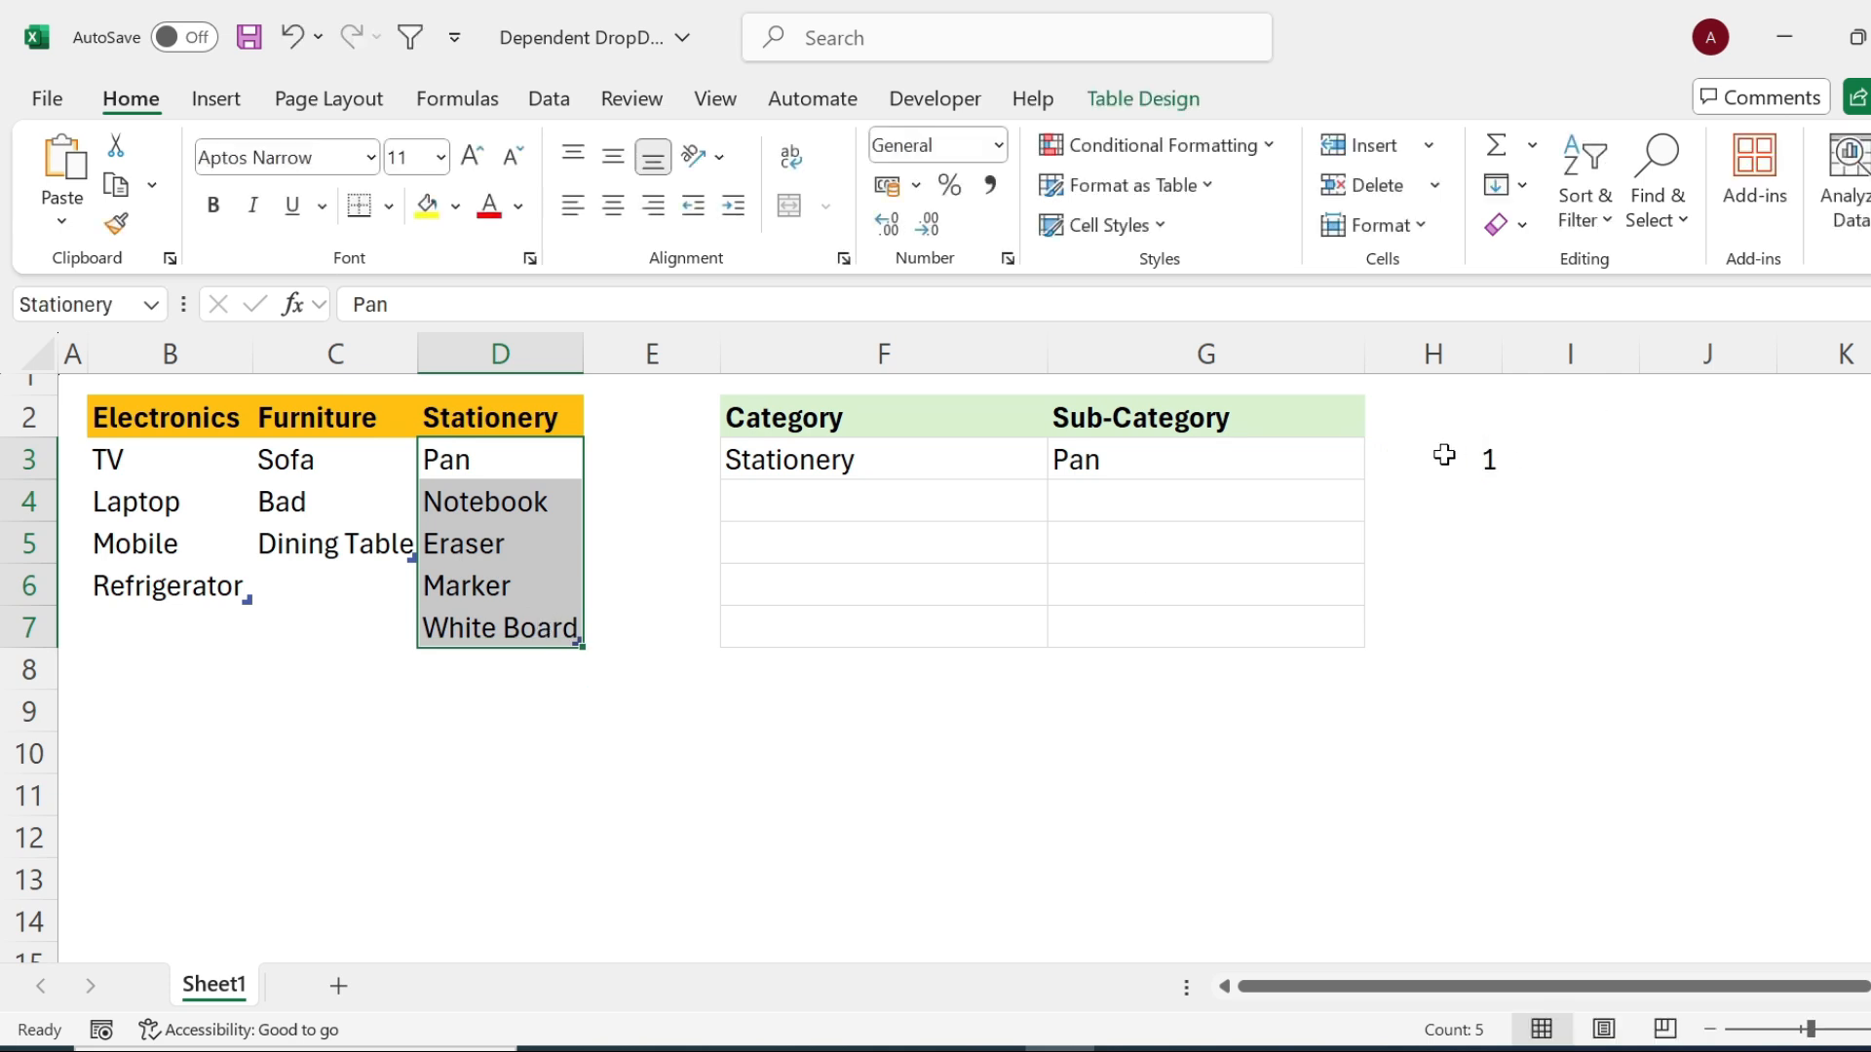
pyautogui.click(1444, 455)
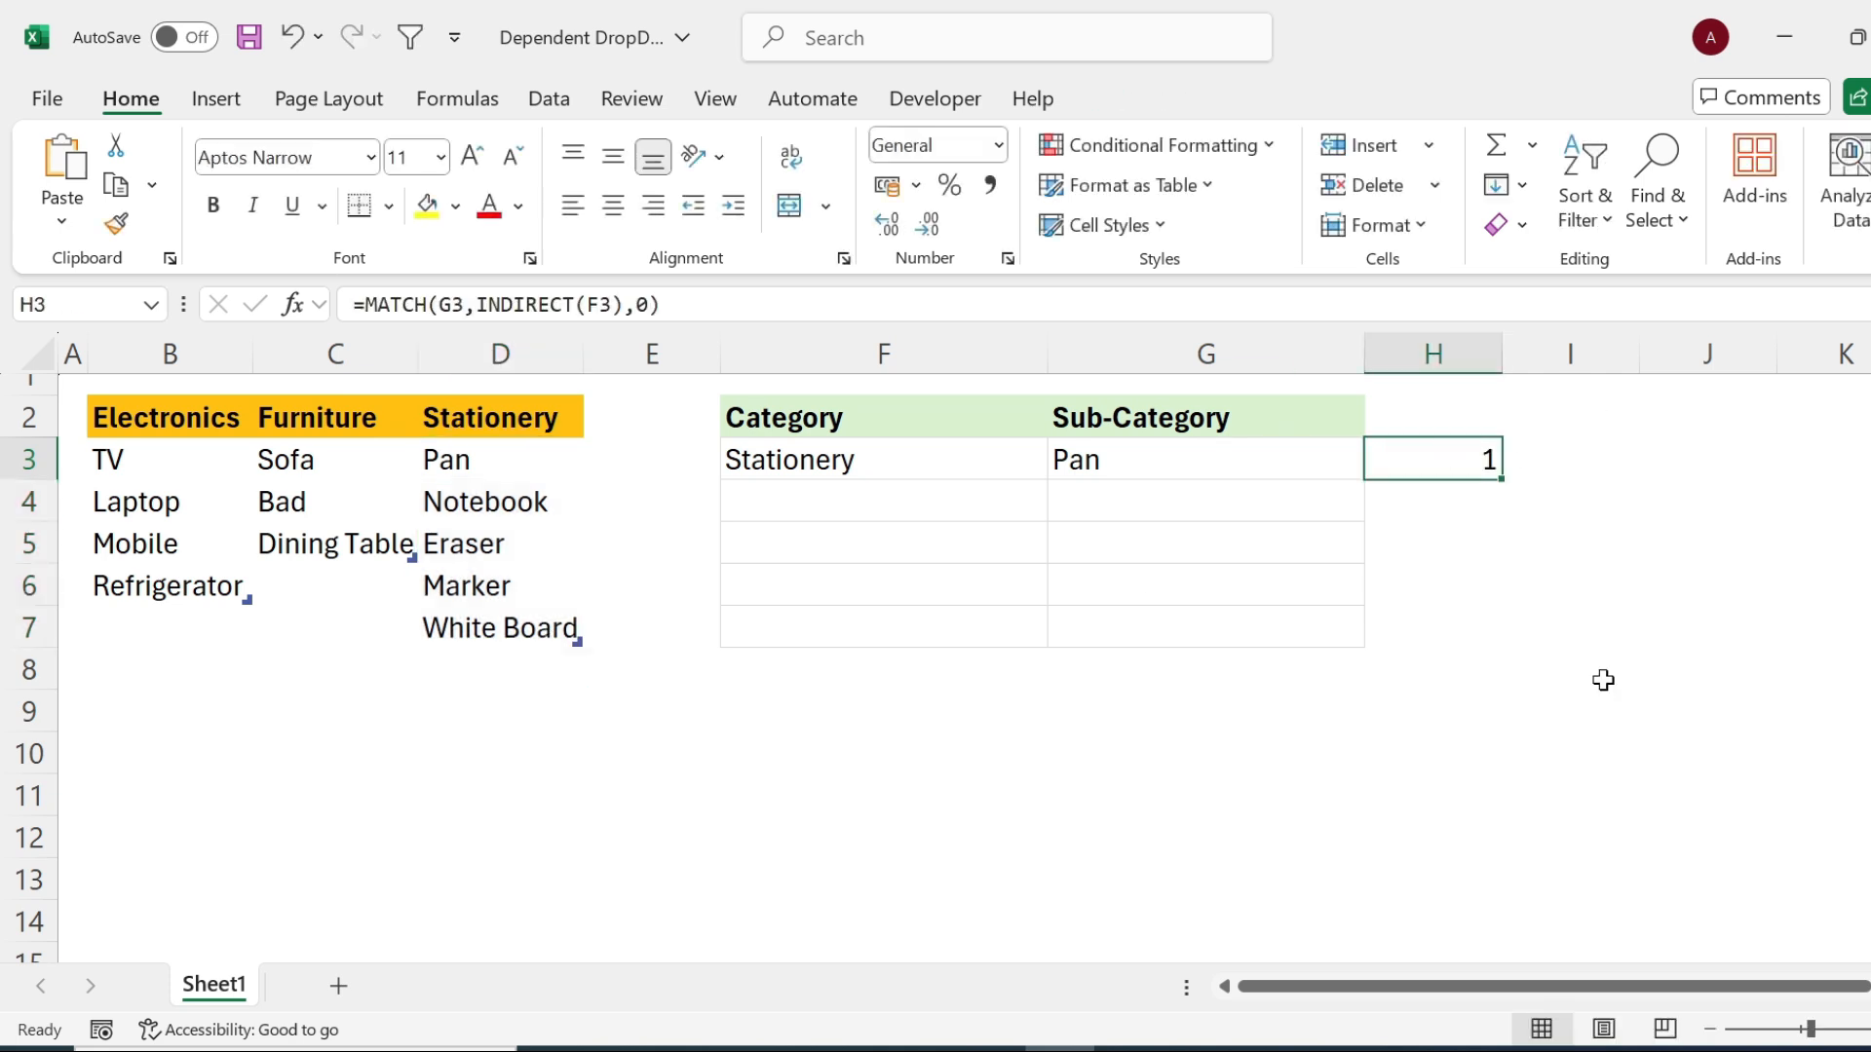
# - Choose Marker as the sub-category in G3 to test the INDIRECT-based MATCH formula
pyautogui.click(1236, 459)
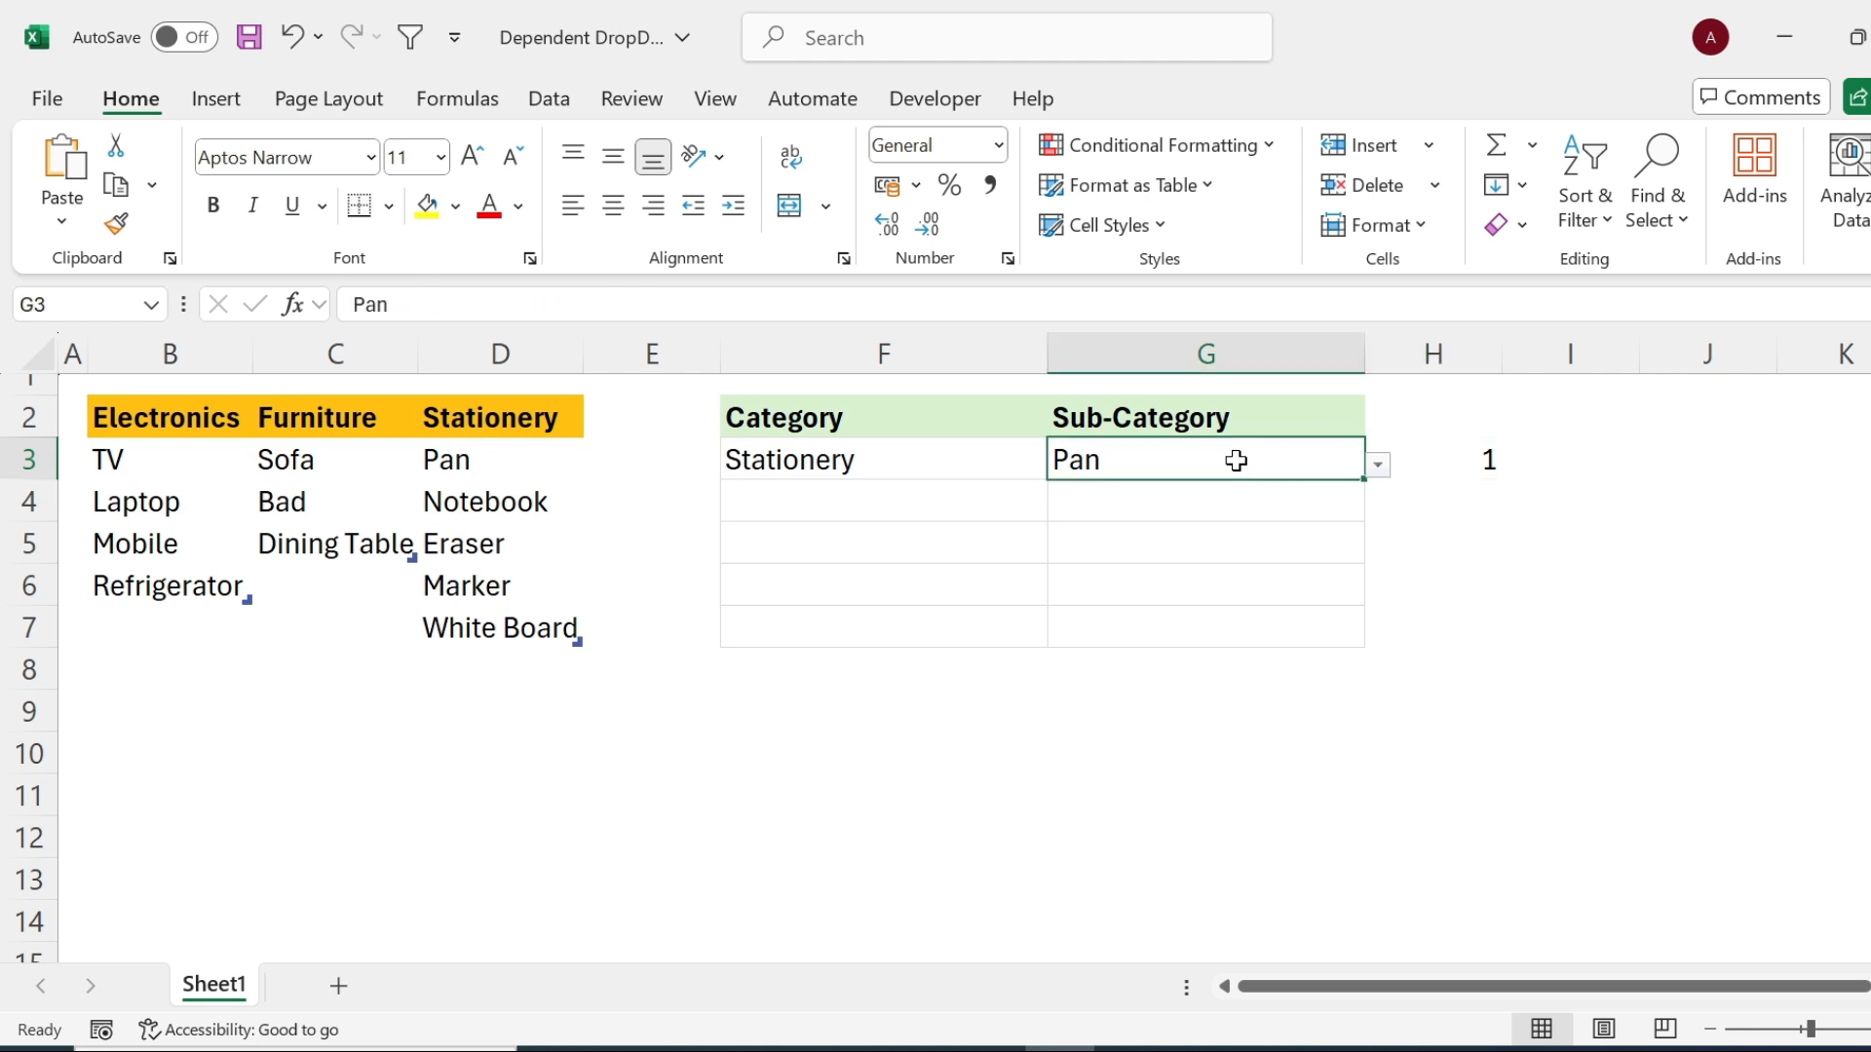
pyautogui.click(1378, 466)
pyautogui.click(1096, 569)
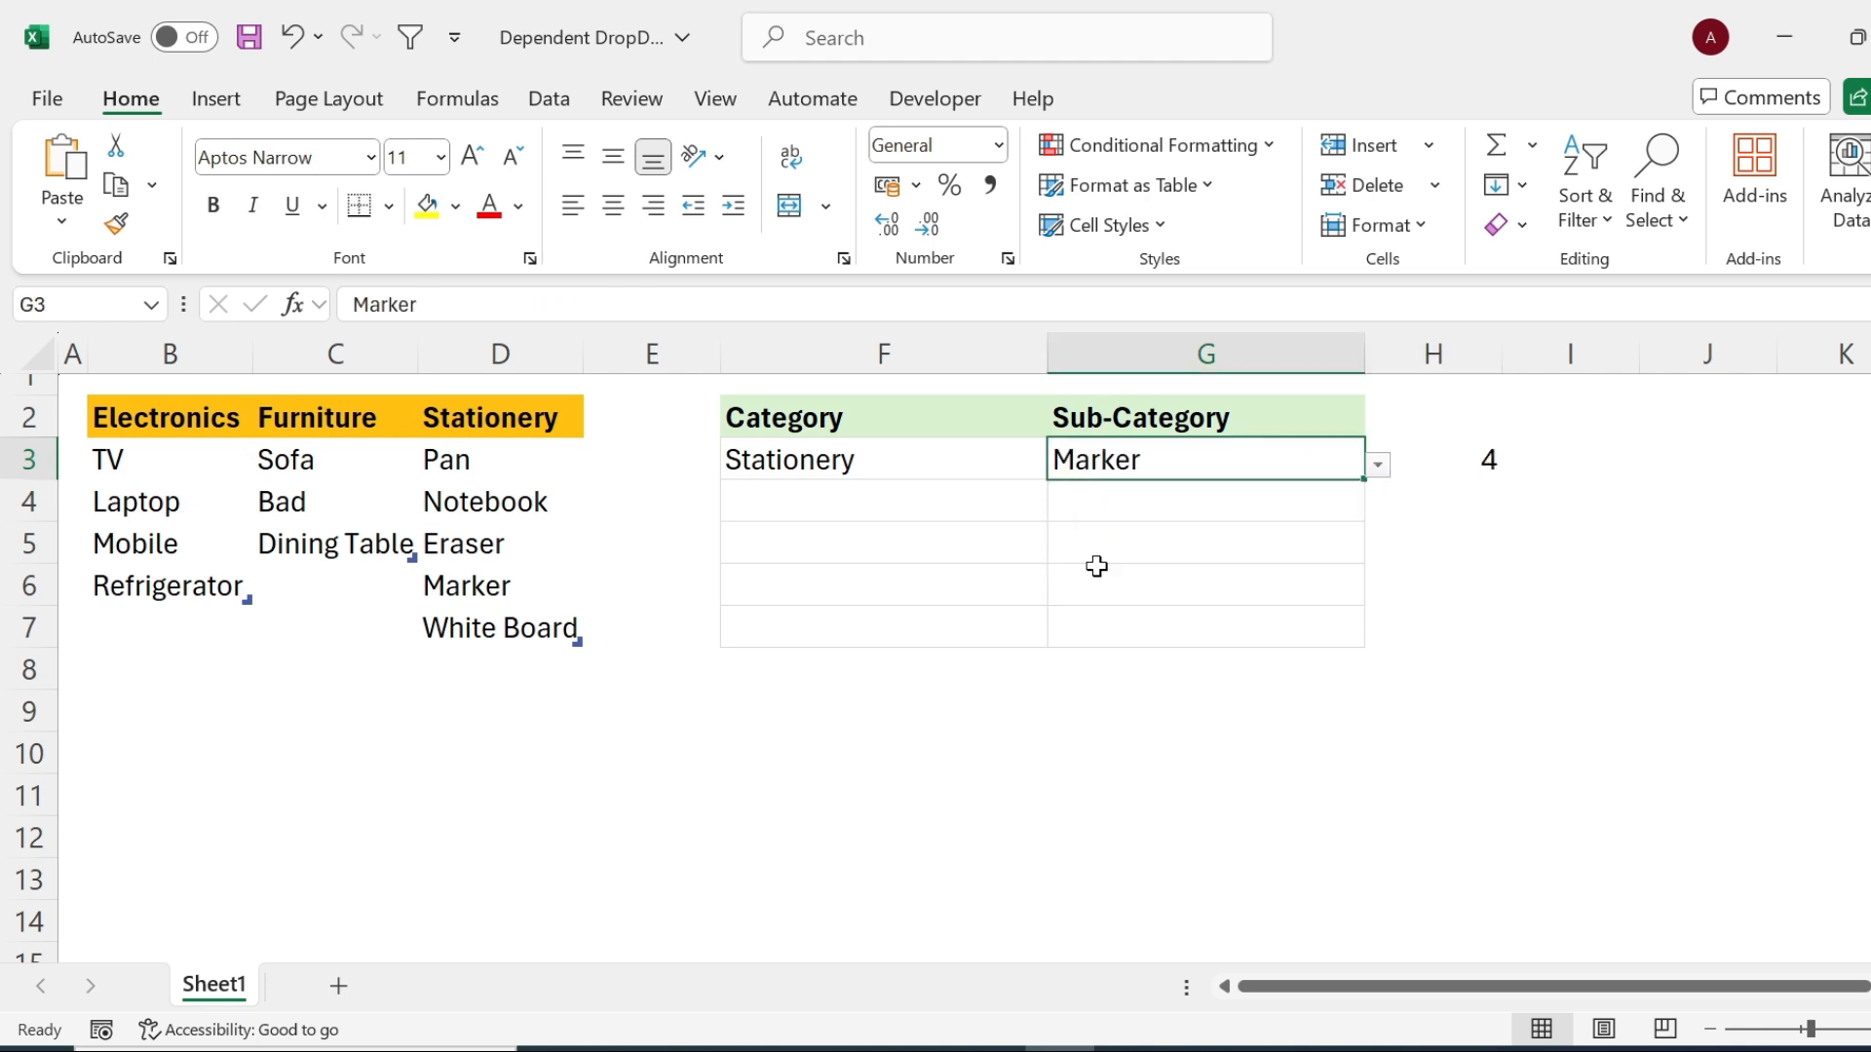
# - Wrap the H3 formula in ISNUMBER so that it reads =ISNUMBER(MATCH(G3,INDIRECT(F3),0))
pyautogui.click(1440, 459)
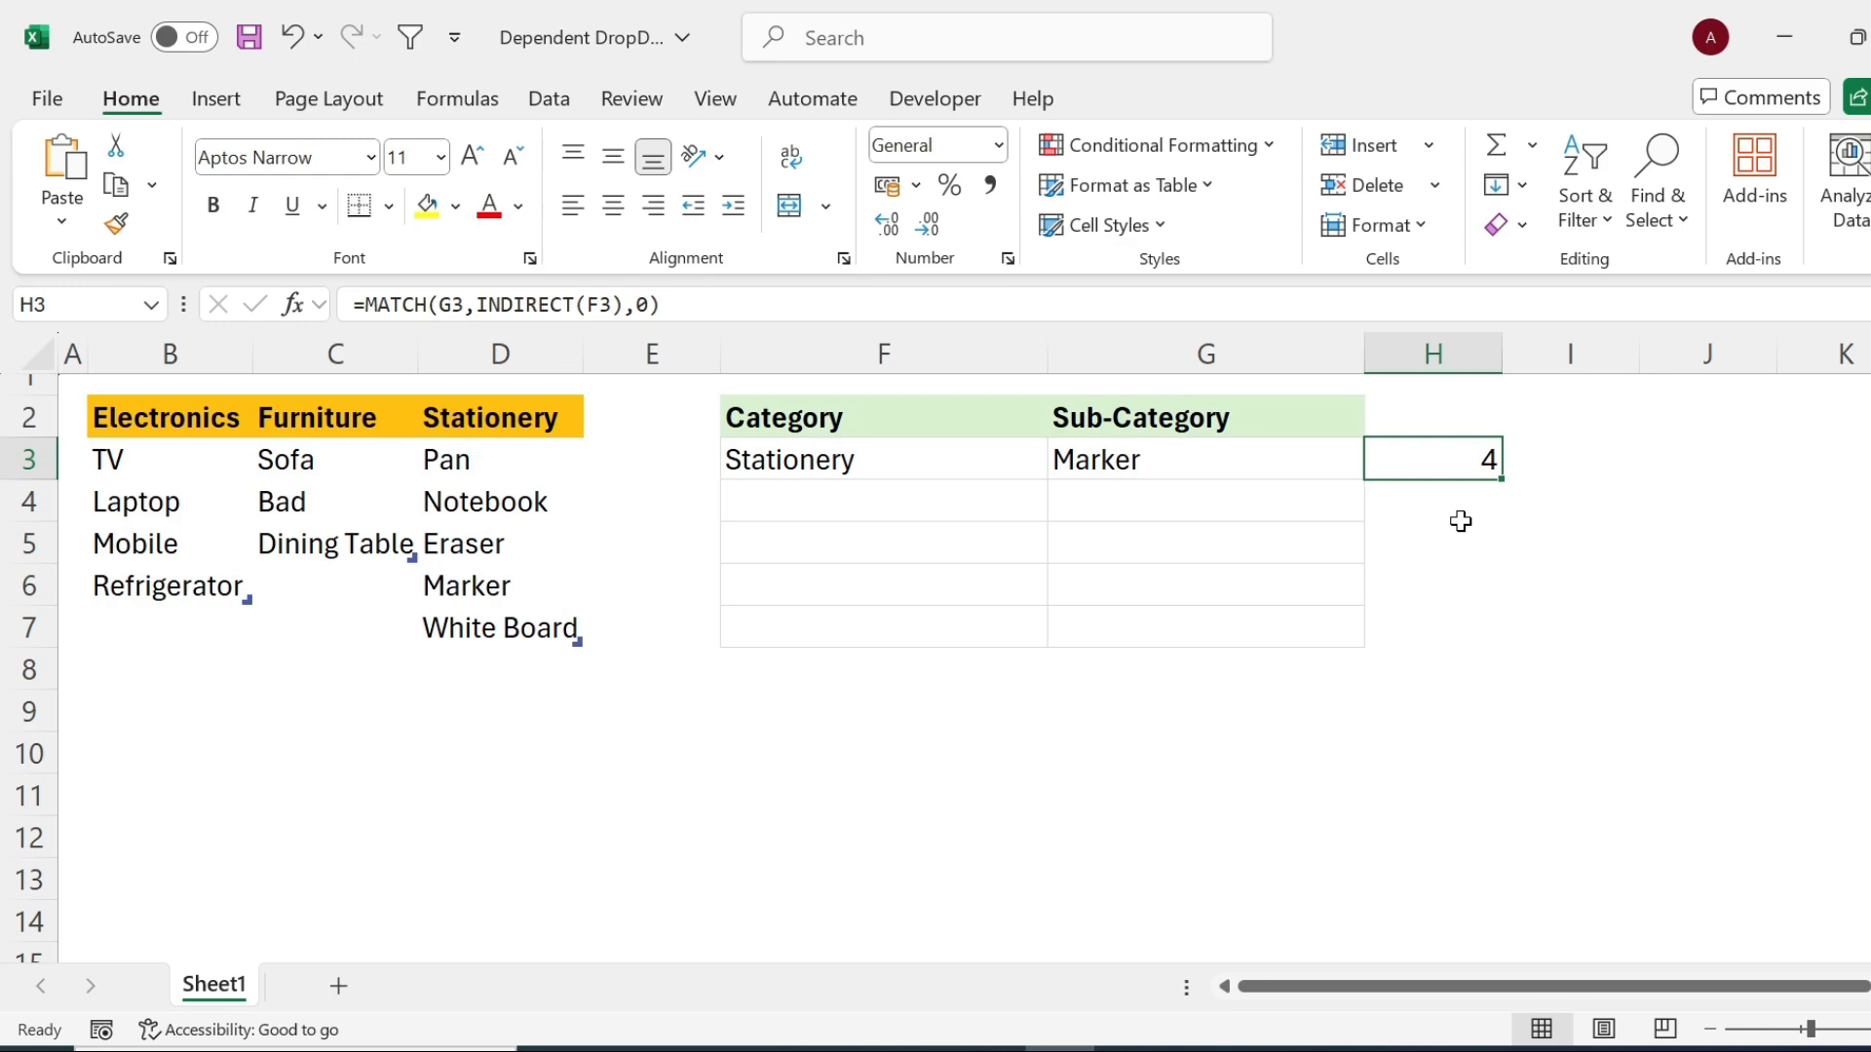
pyautogui.press('F2')
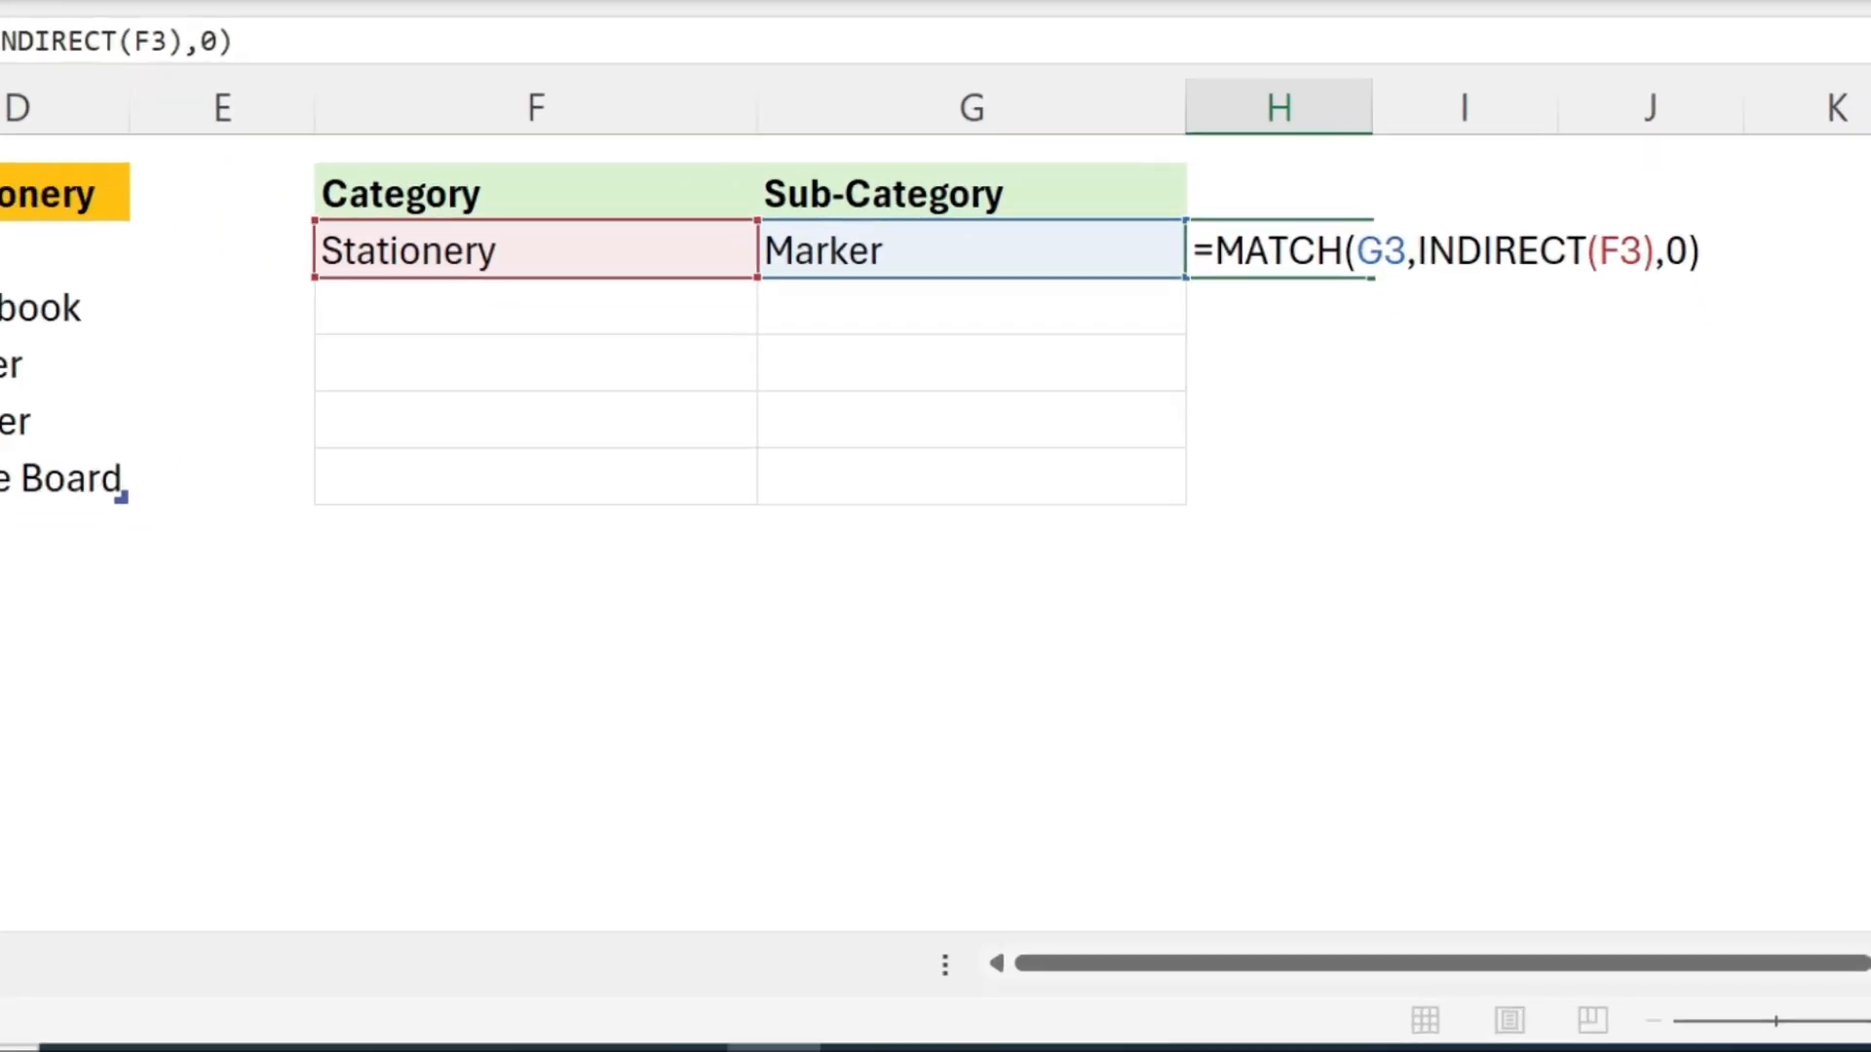
pyautogui.write('is')
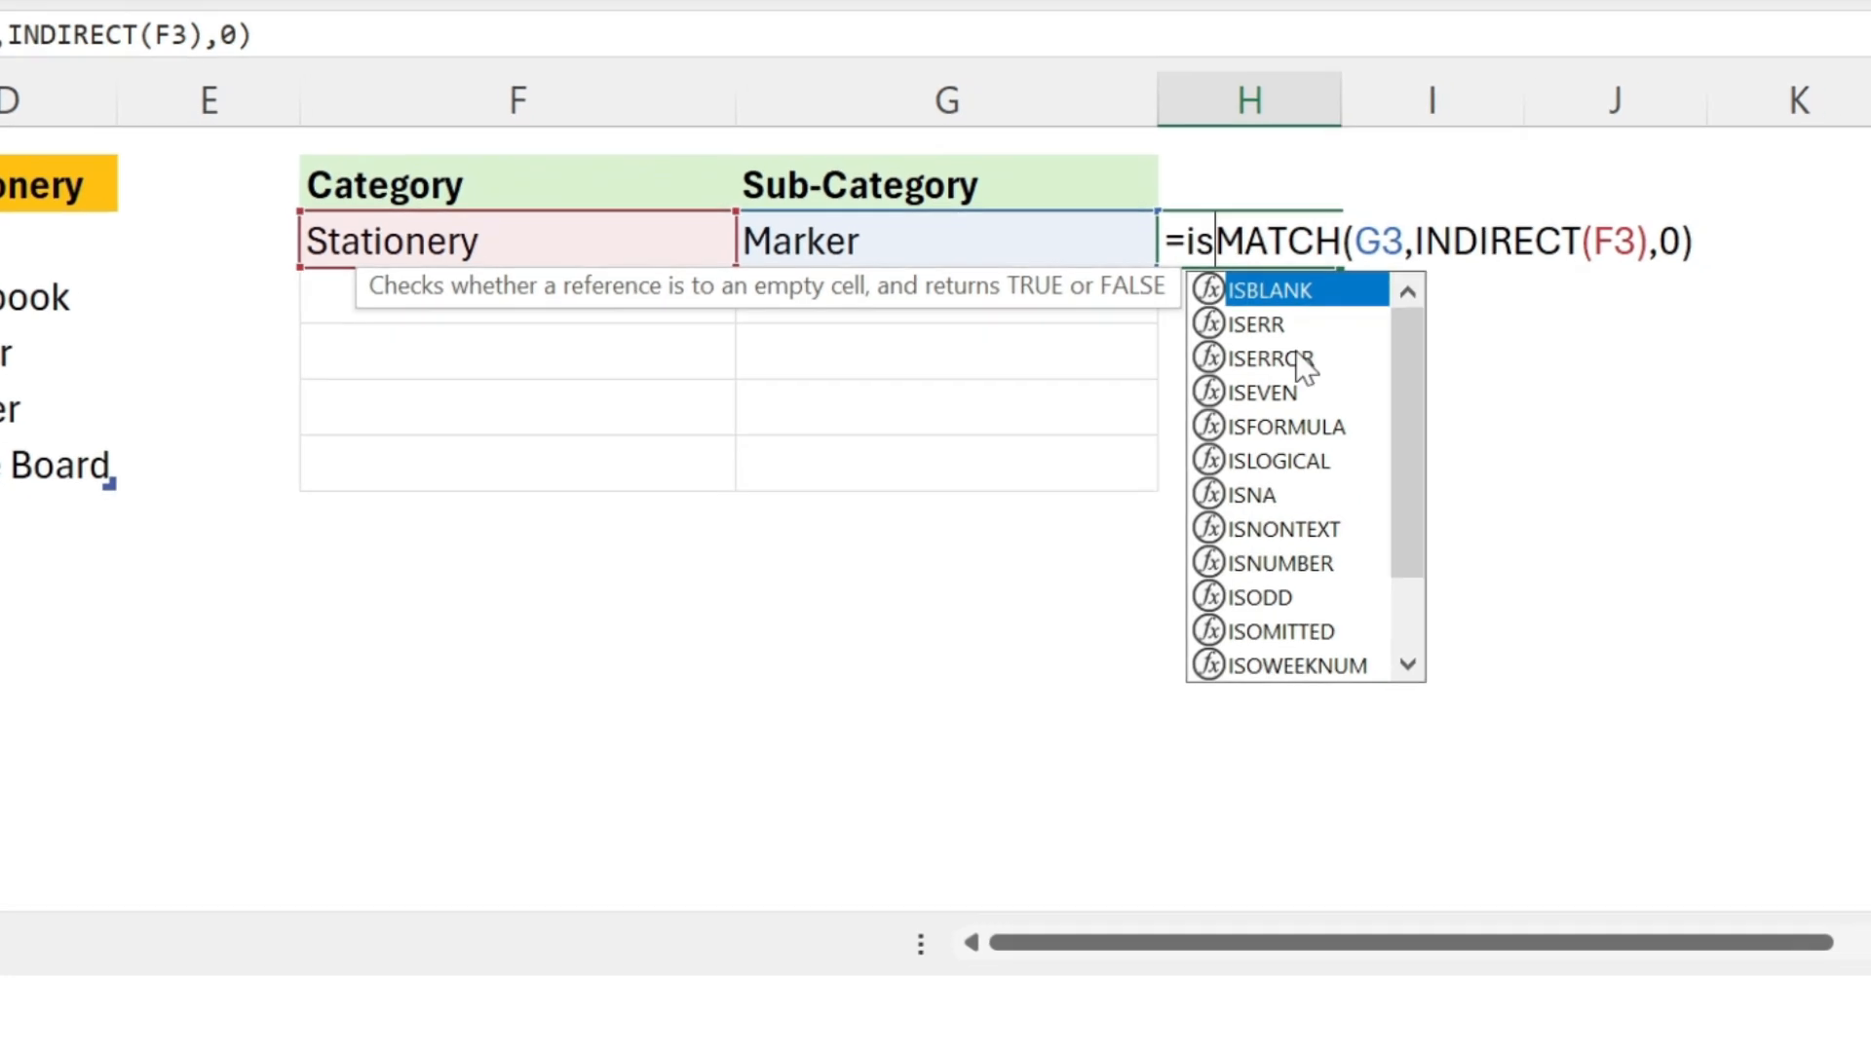
pyautogui.doubleClick(1286, 564)
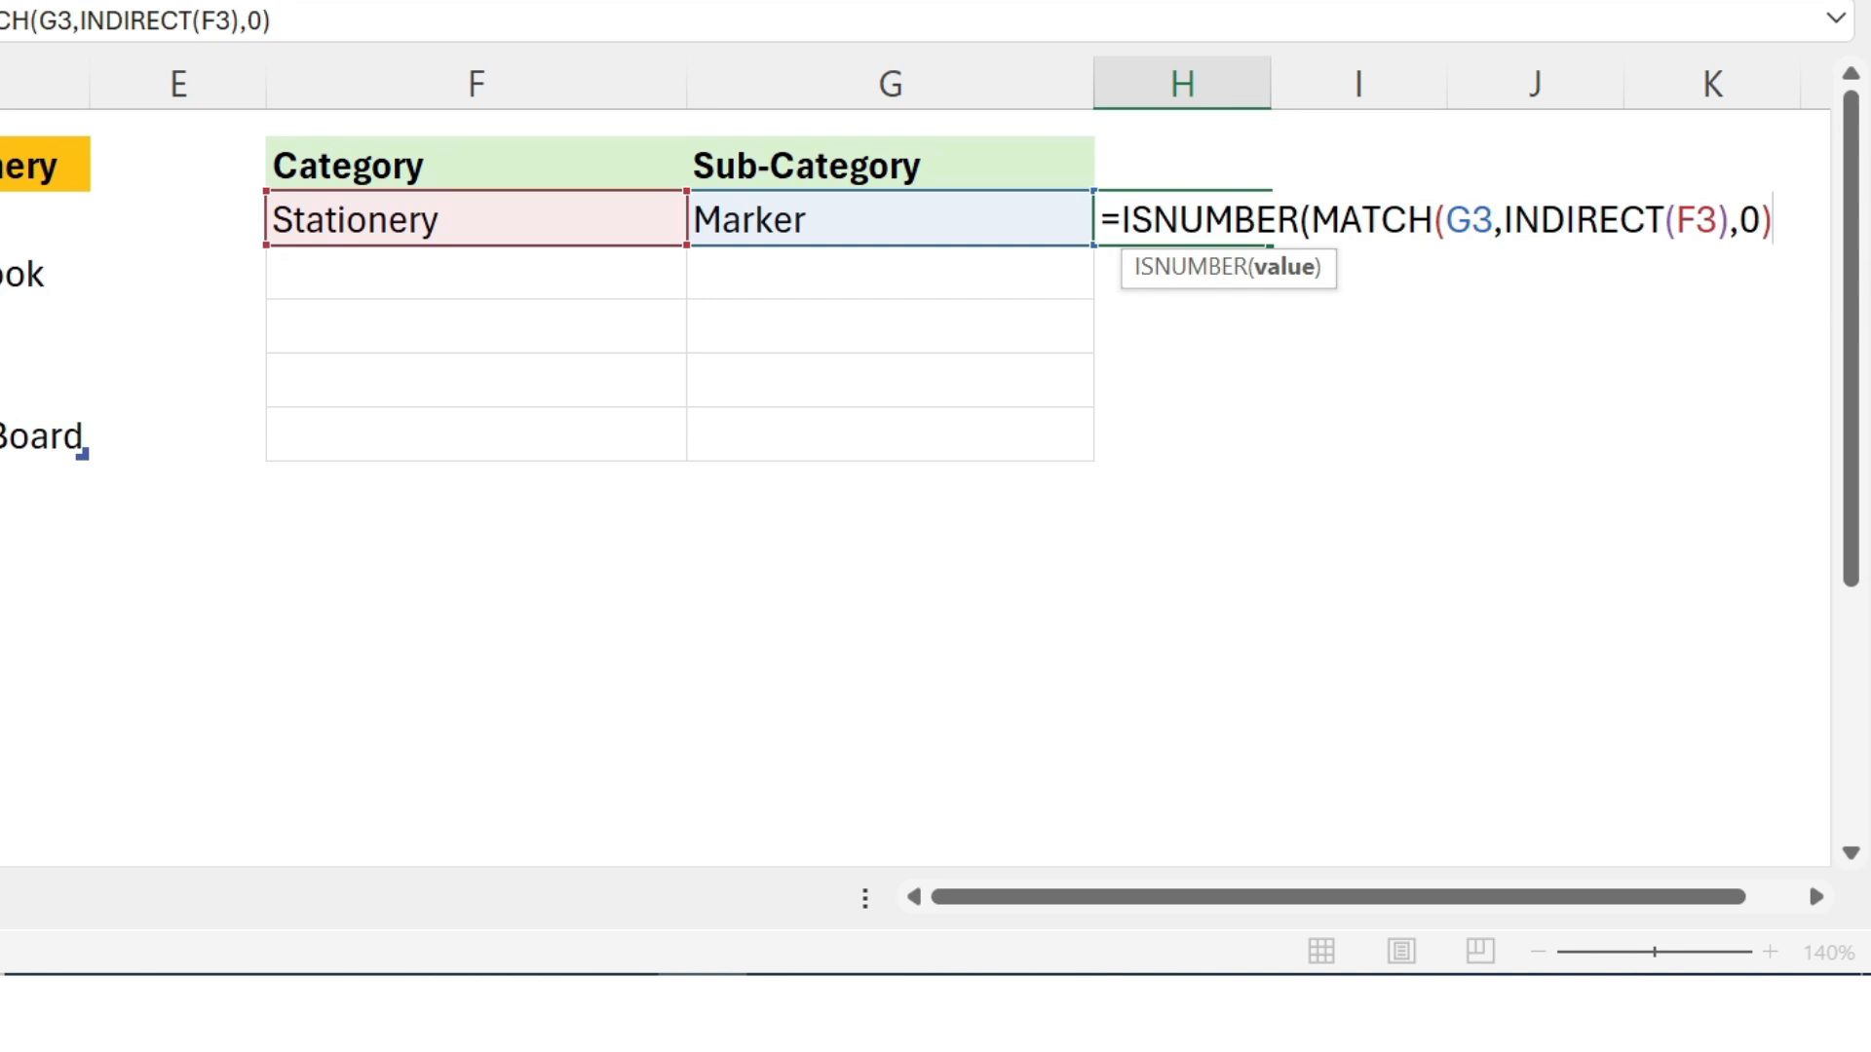
pyautogui.write(')')
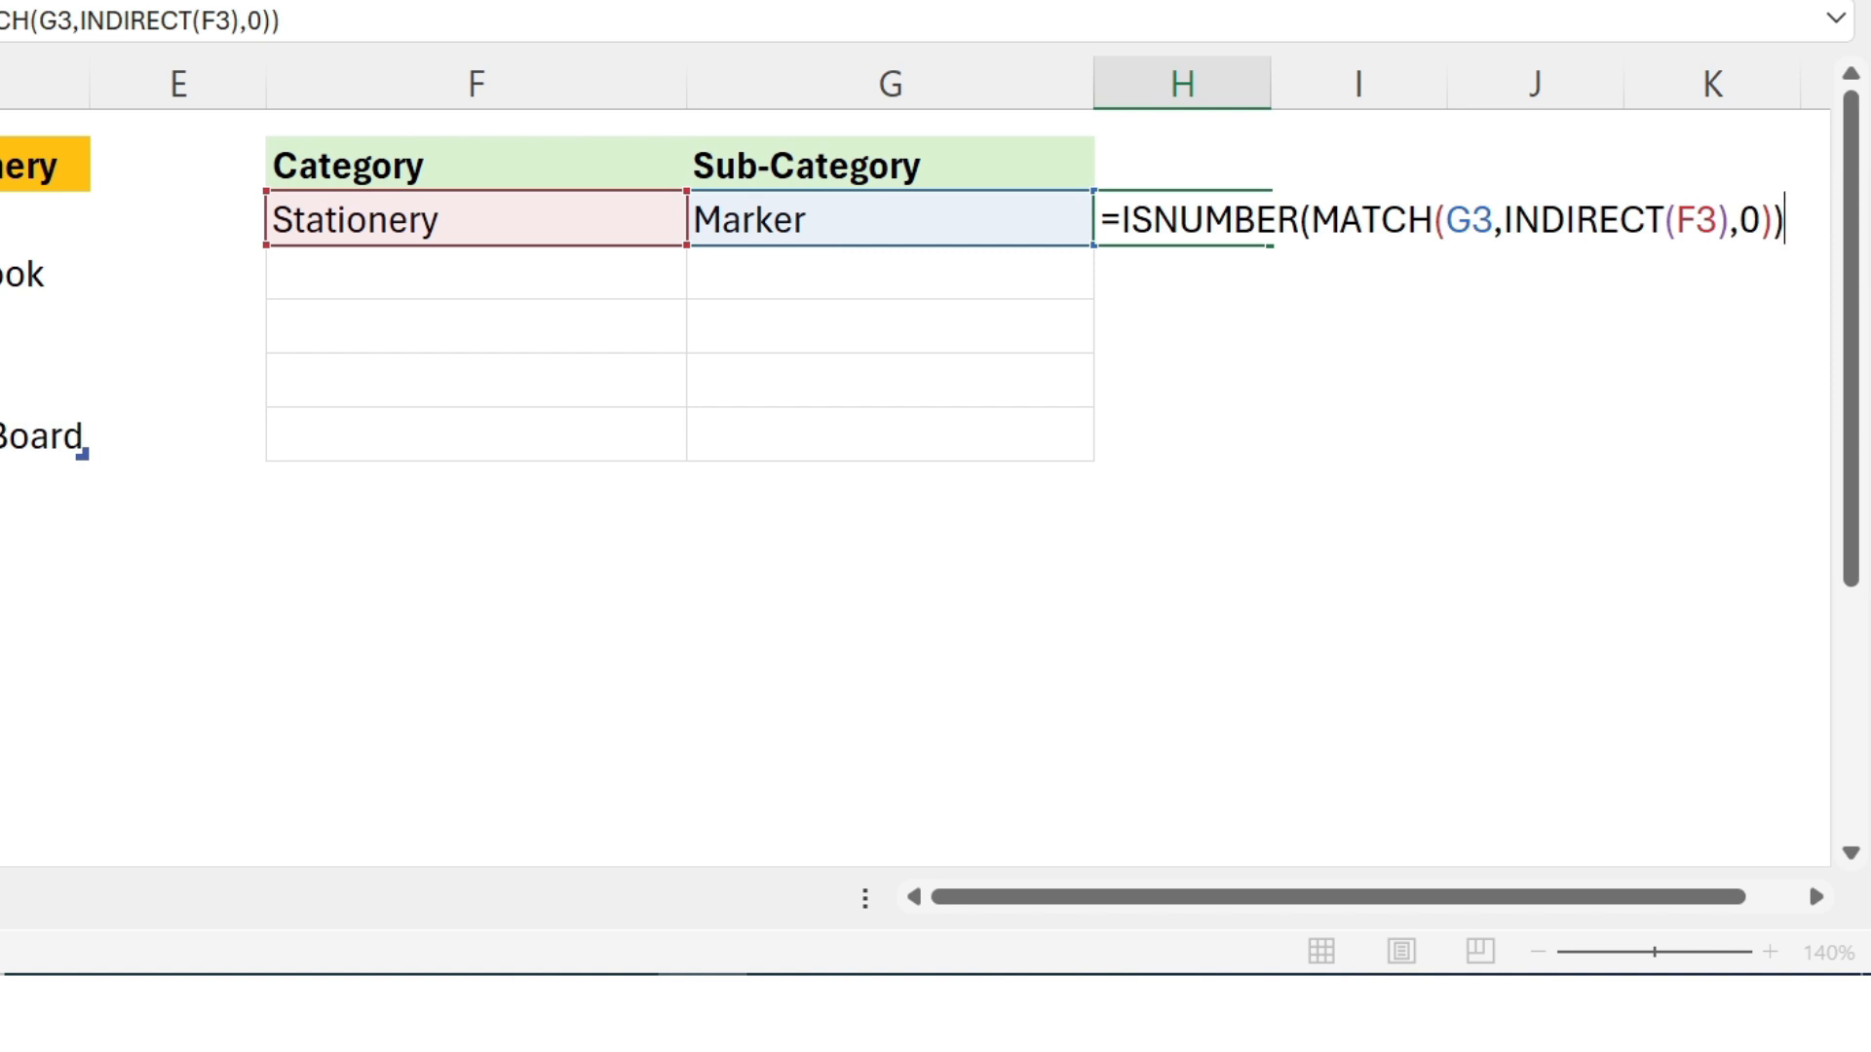
pyautogui.press('Return')
pyautogui.click(1238, 220)
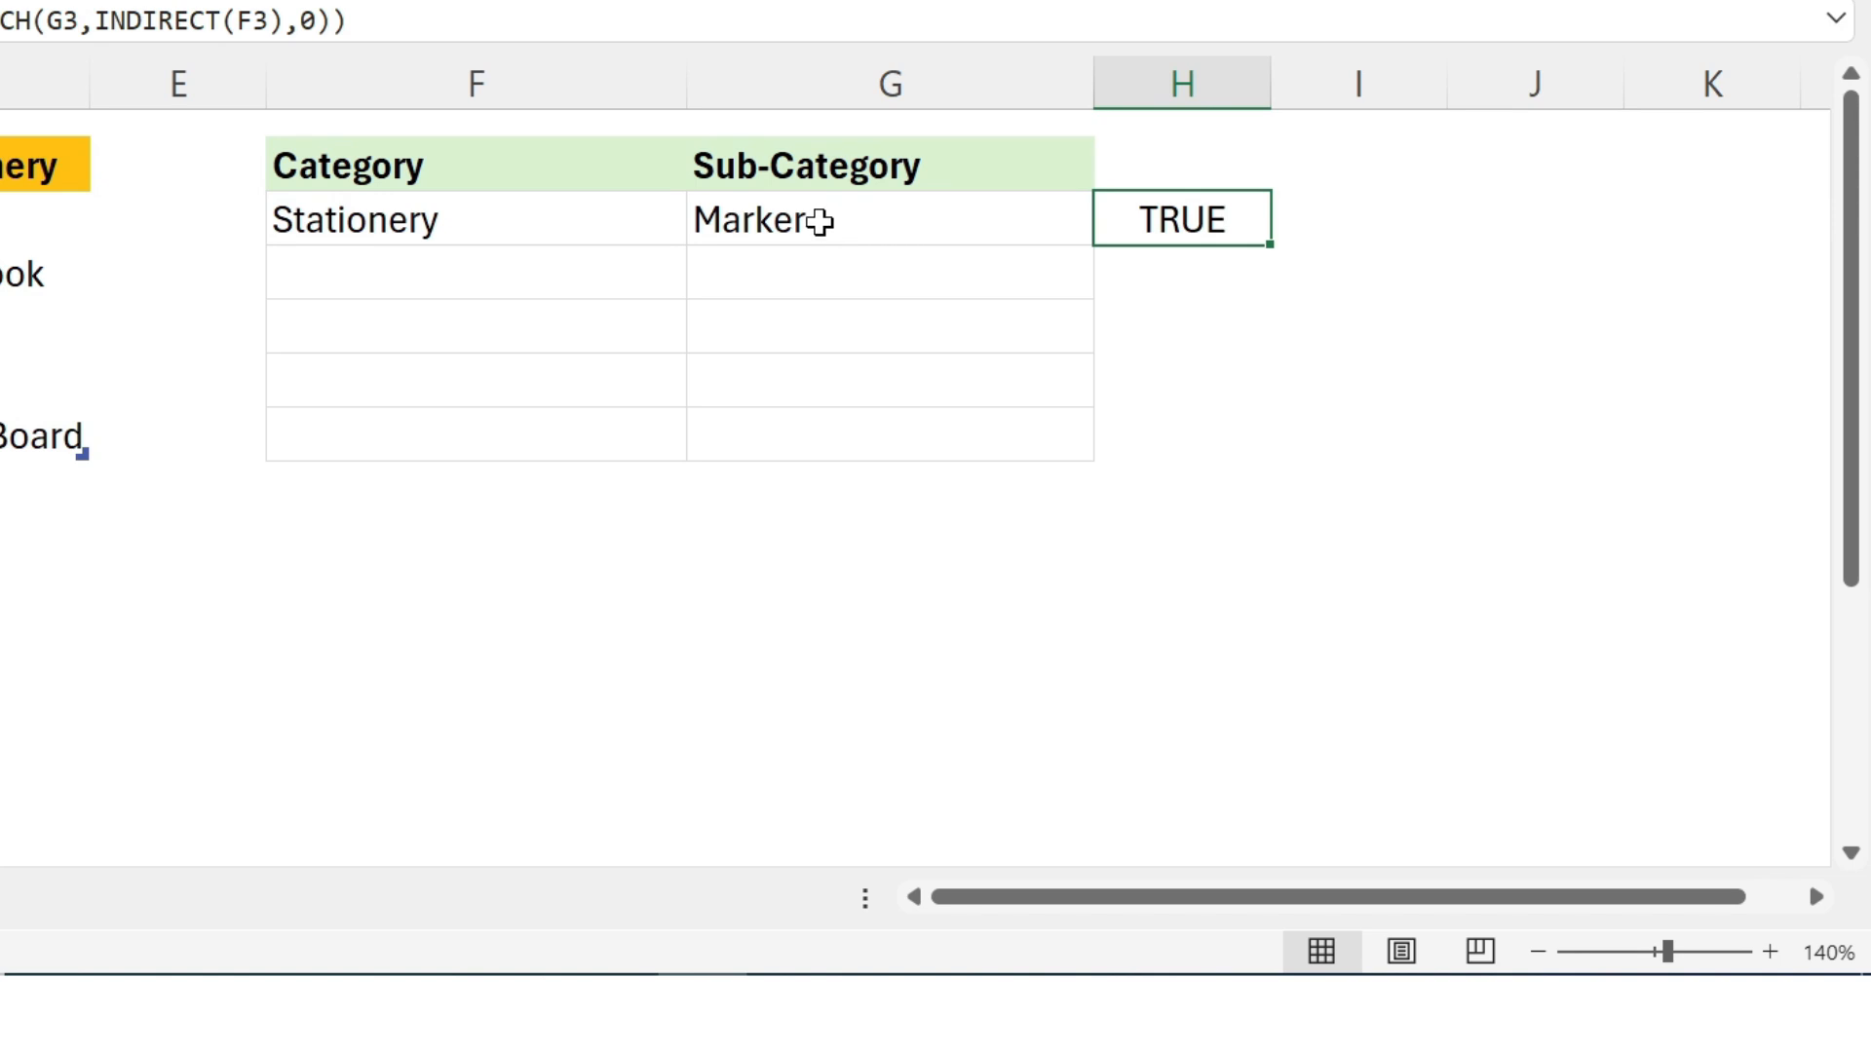
# - Change only the category in F3 to Electronics, keeping Marker in G3, to test the ISNUMBER formula on a mismatch
pyautogui.click(485, 225)
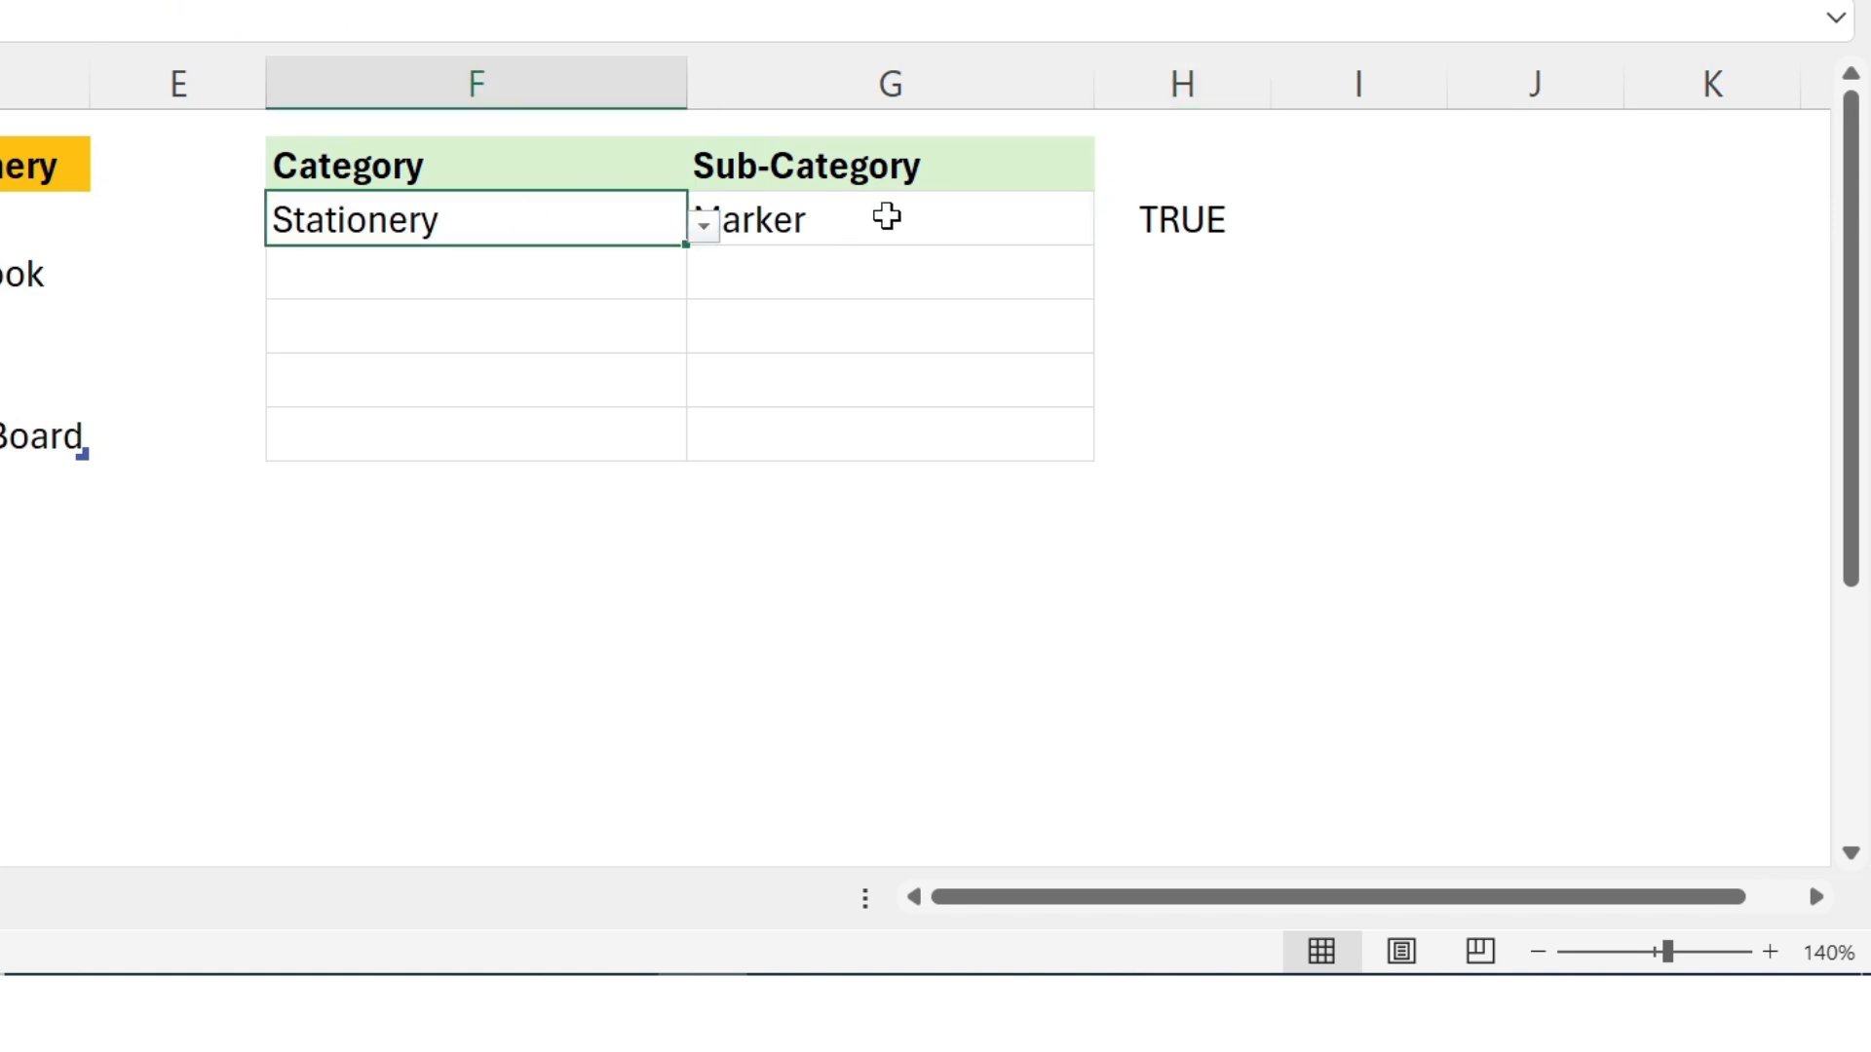
pyautogui.click(886, 218)
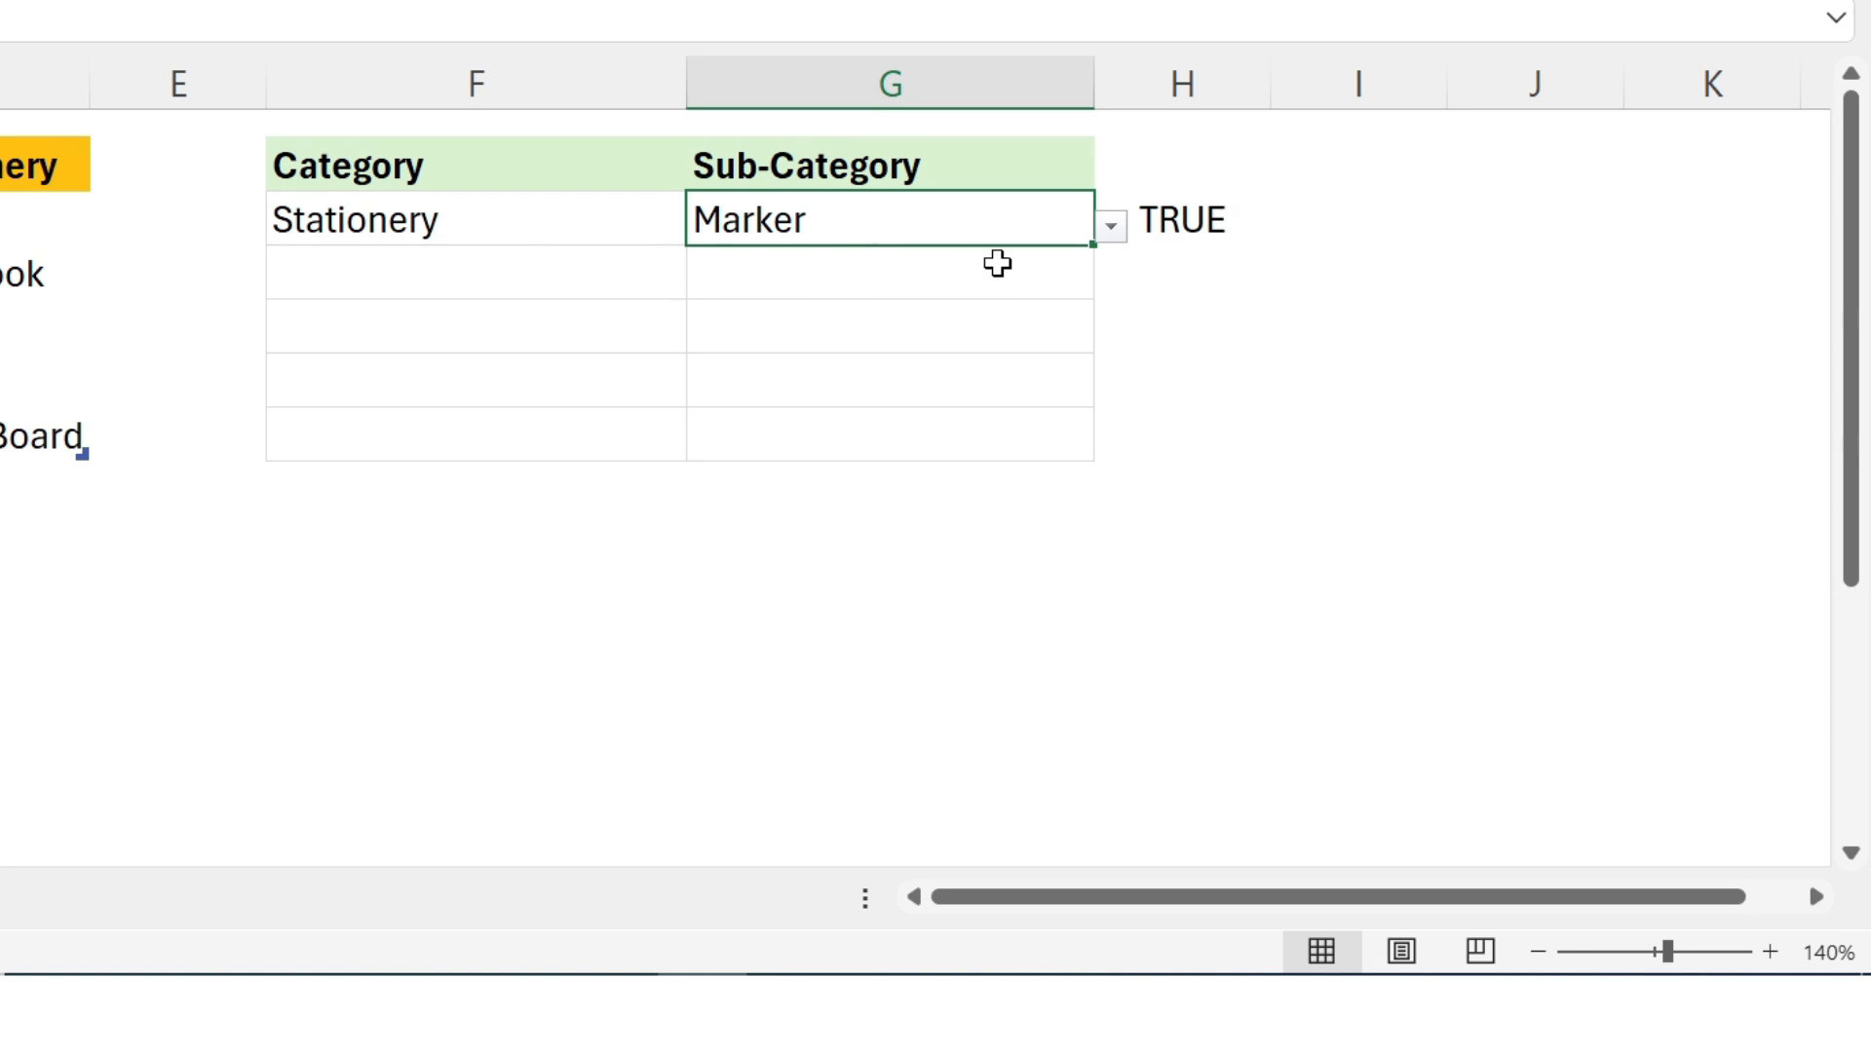
pyautogui.click(467, 218)
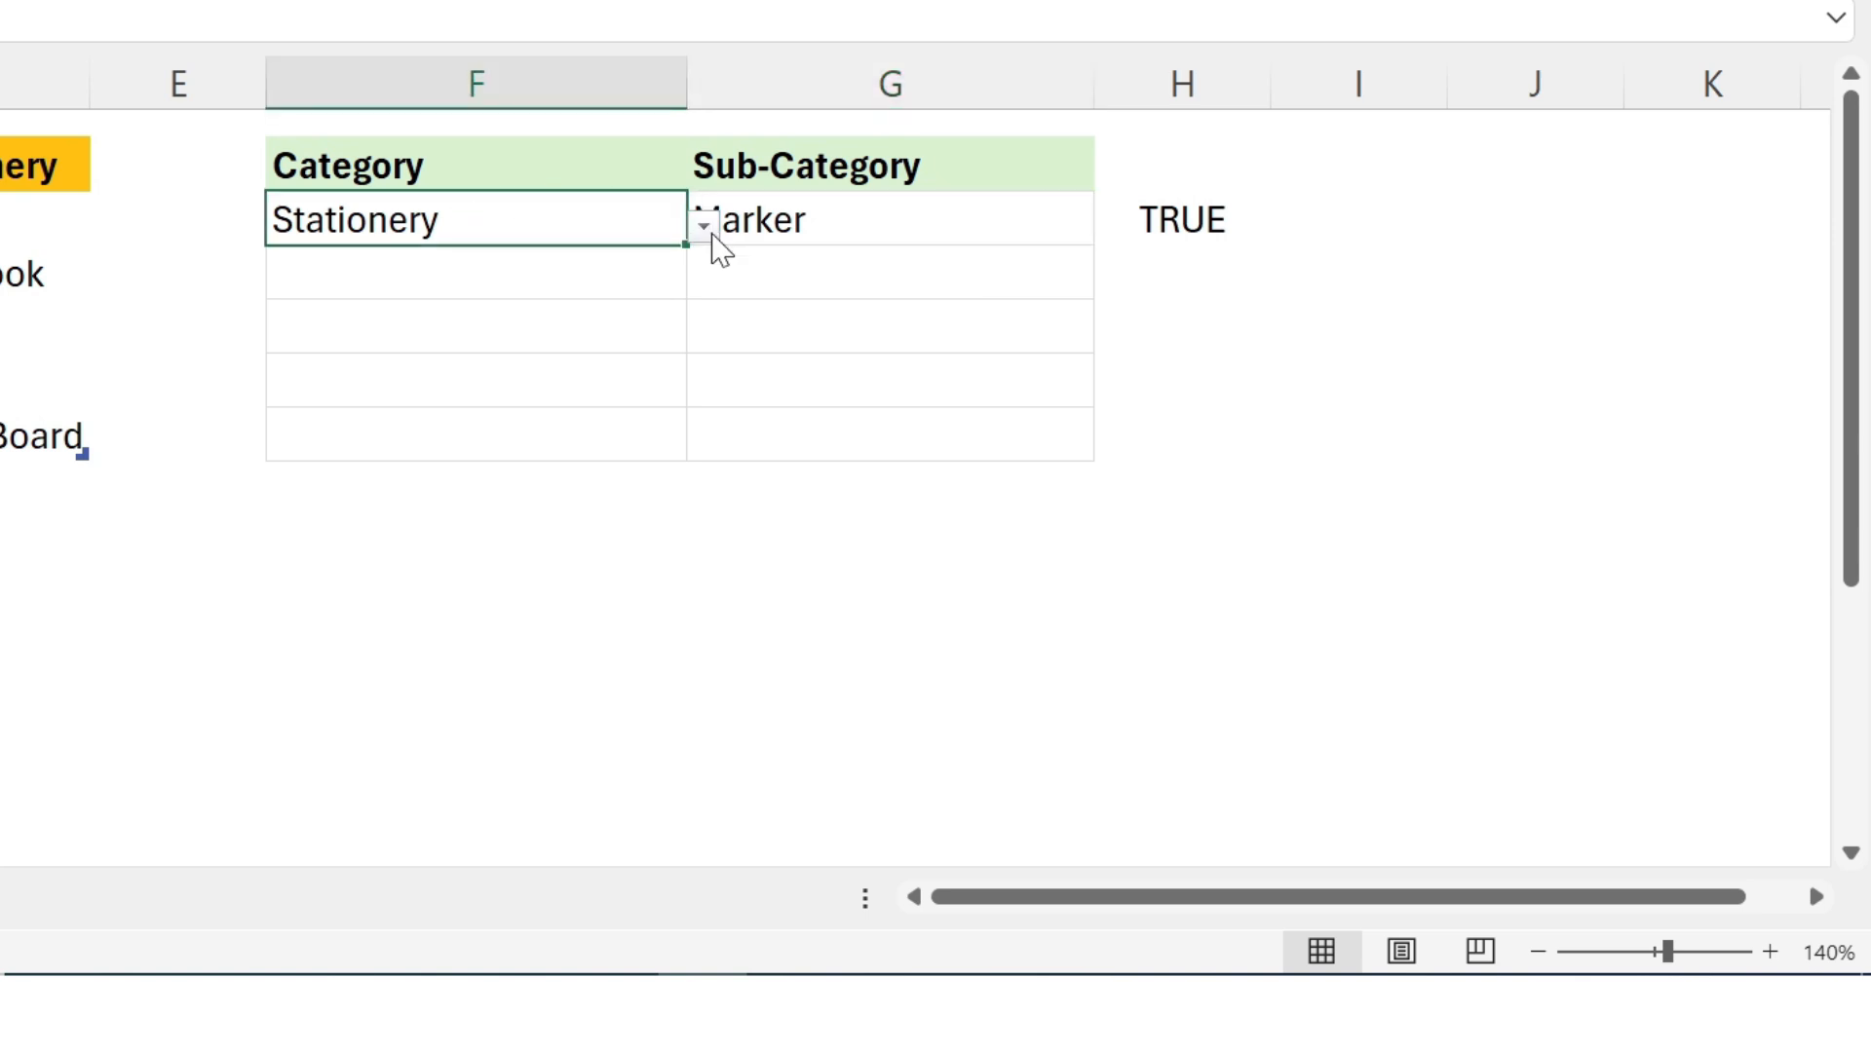
pyautogui.click(705, 230)
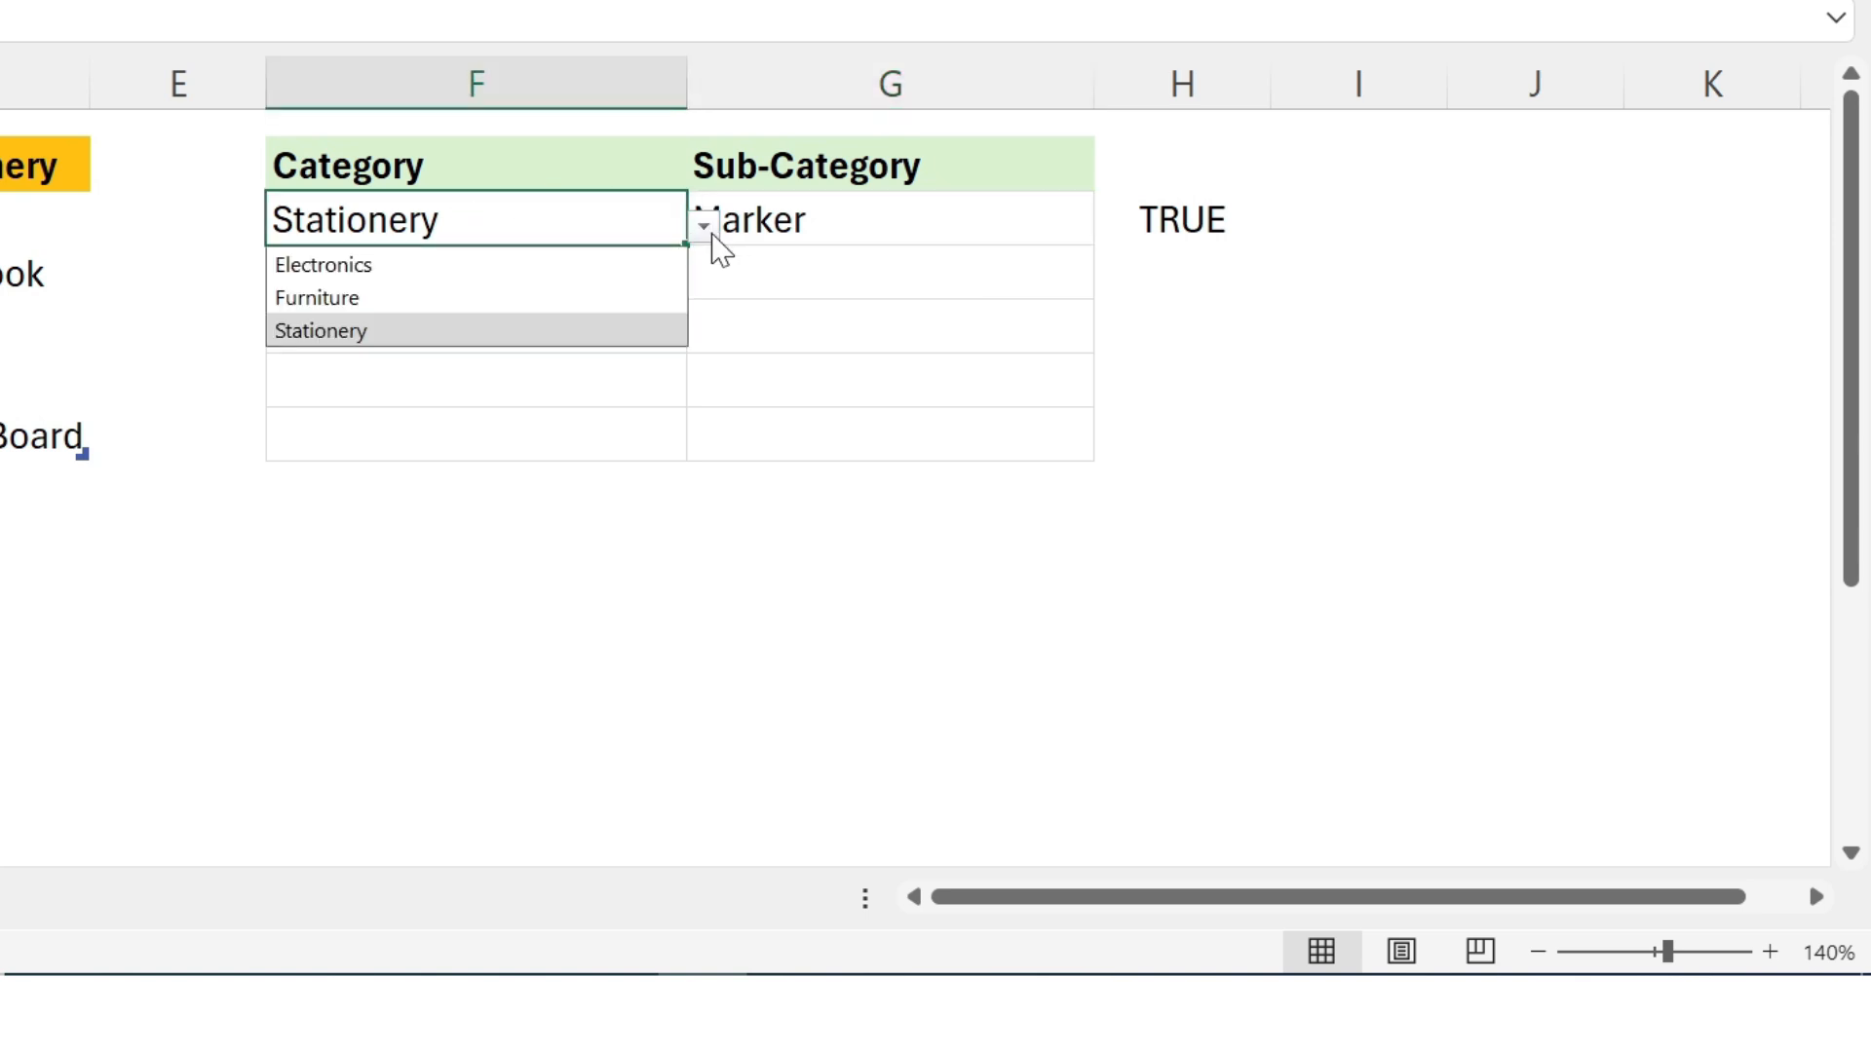
pyautogui.click(380, 278)
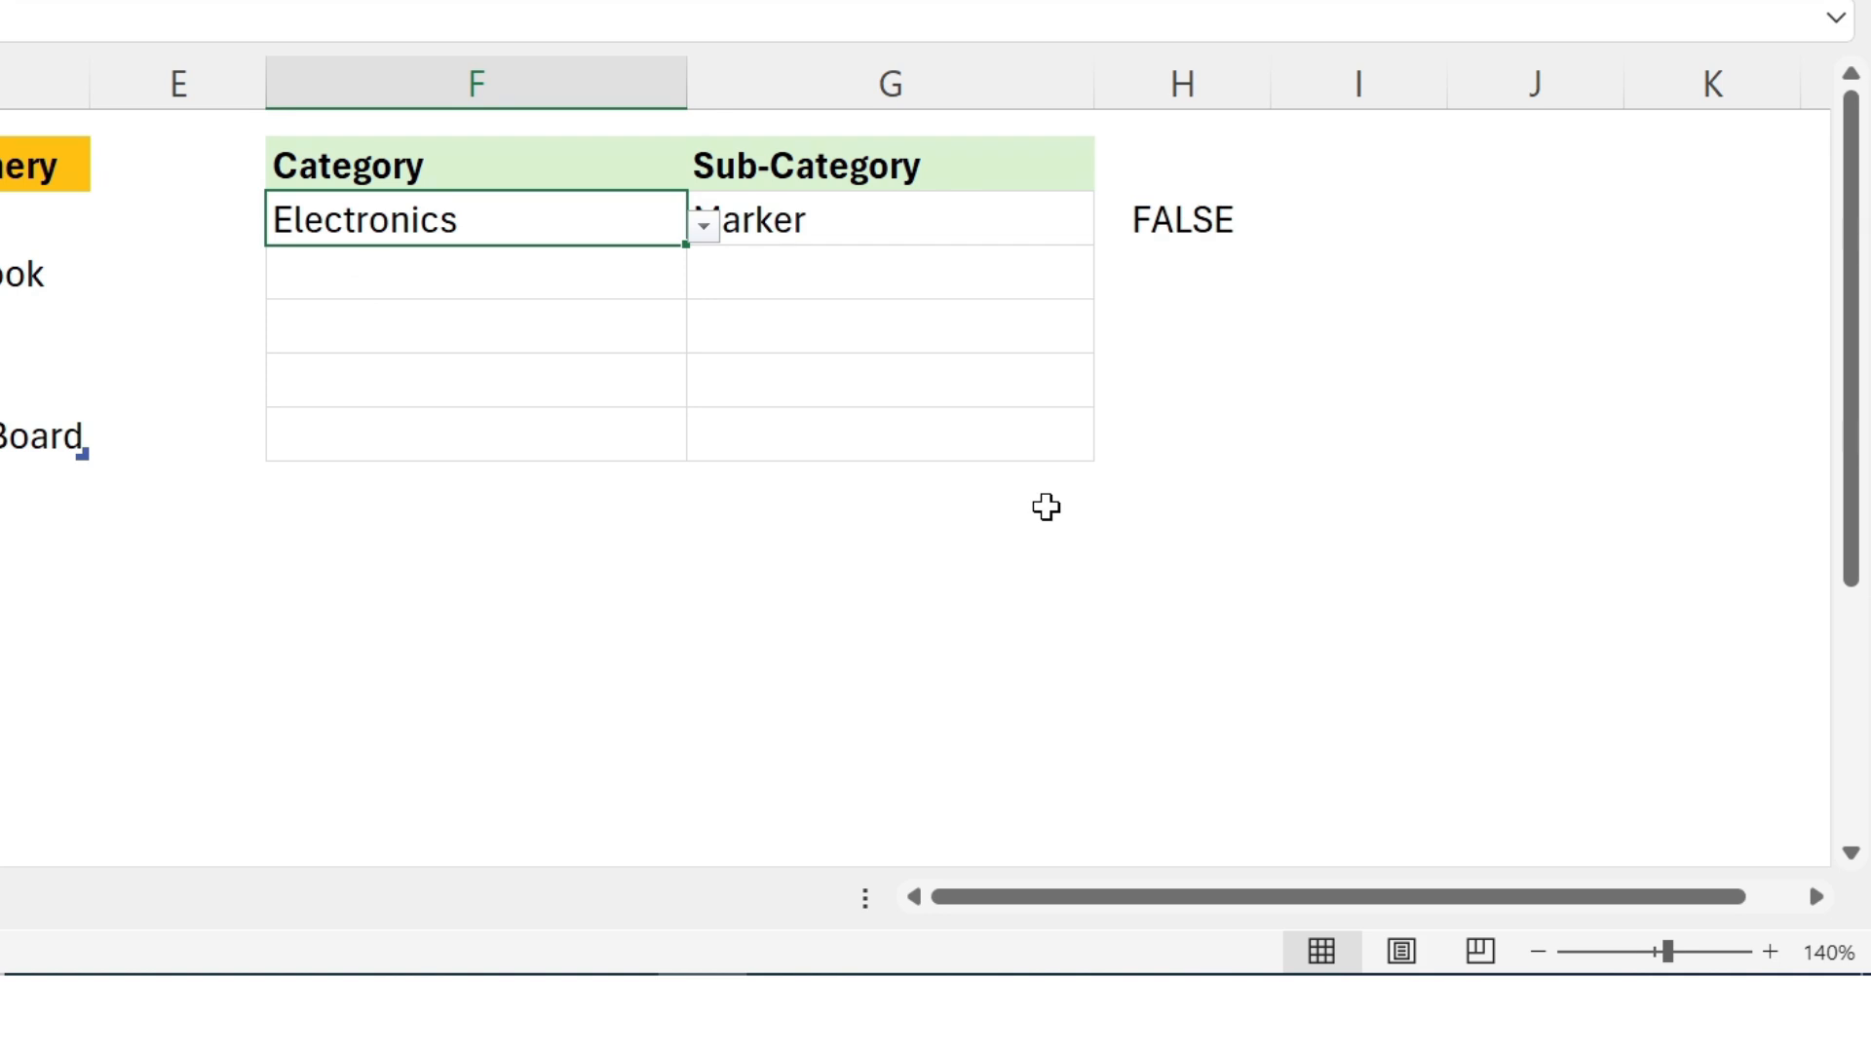
pyautogui.click(1044, 506)
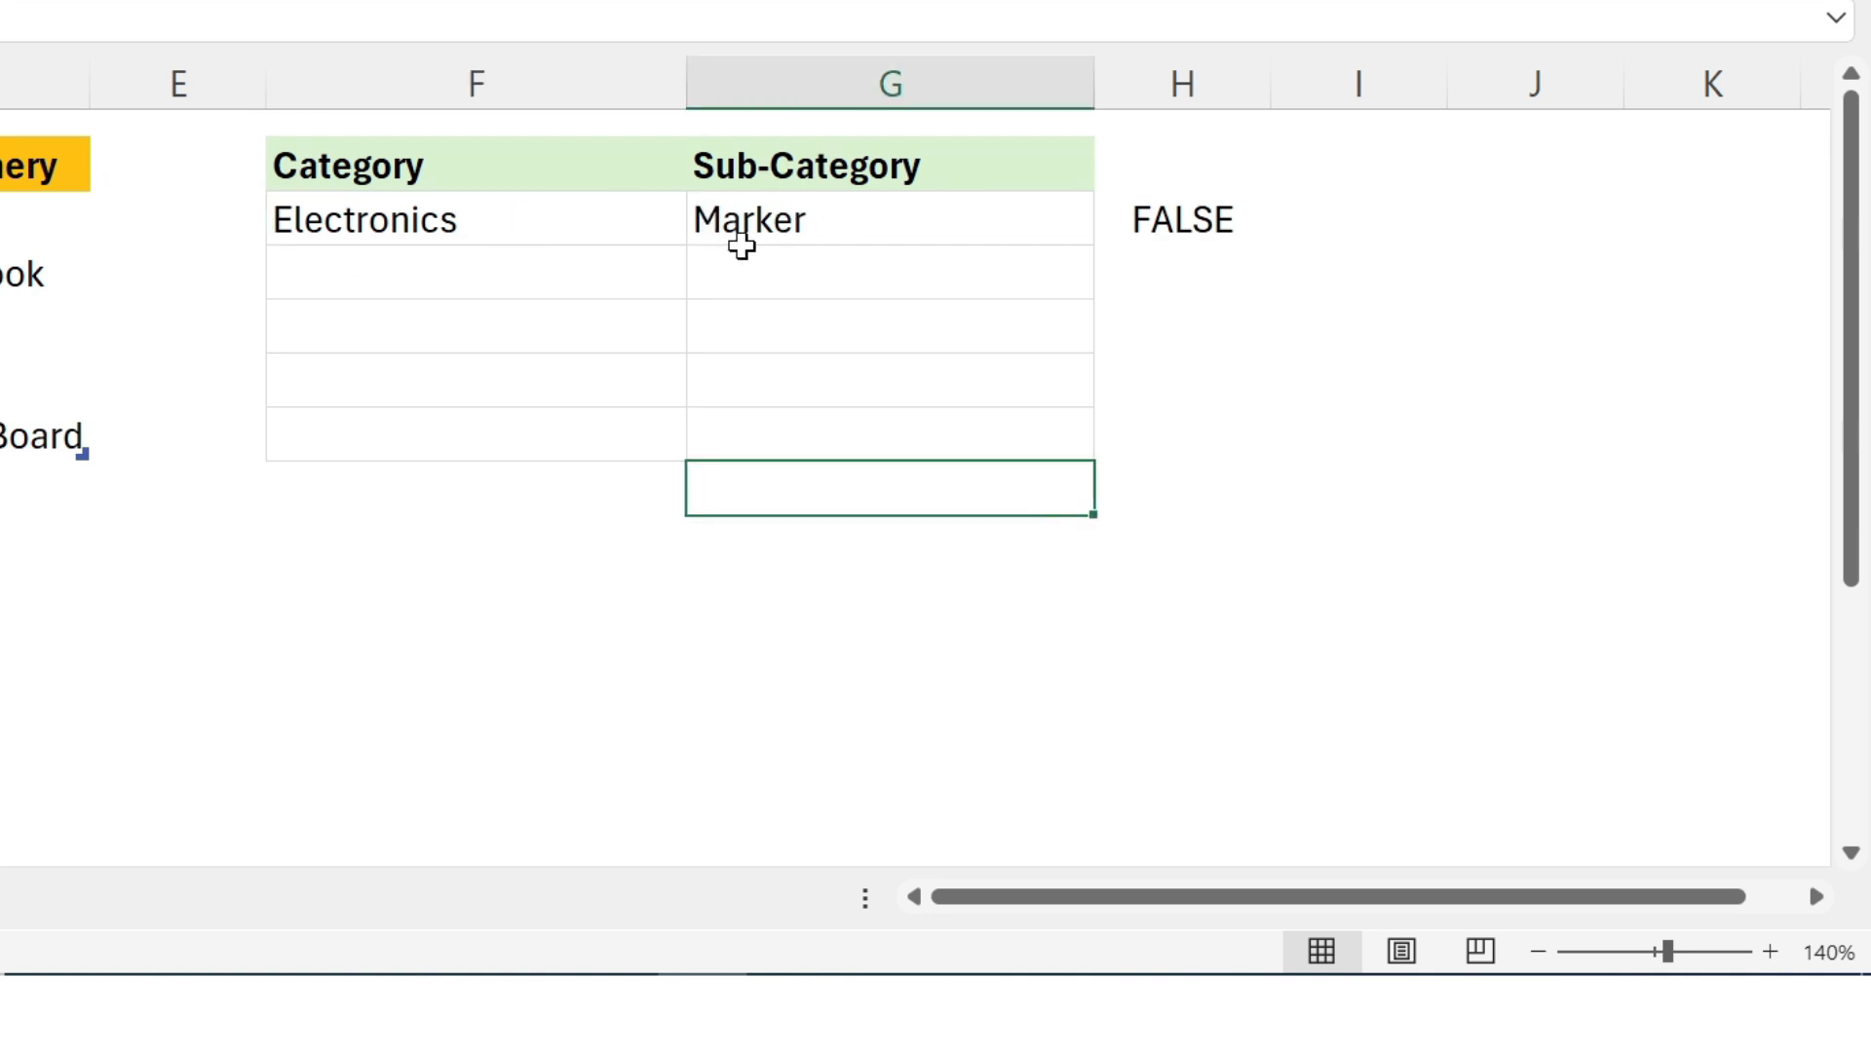
# - Wrap the H3 formula in NOT so that it reads =NOT(ISNUMBER(MATCH(G3,INDIRECT(F3),0)))
pyautogui.click(1185, 222)
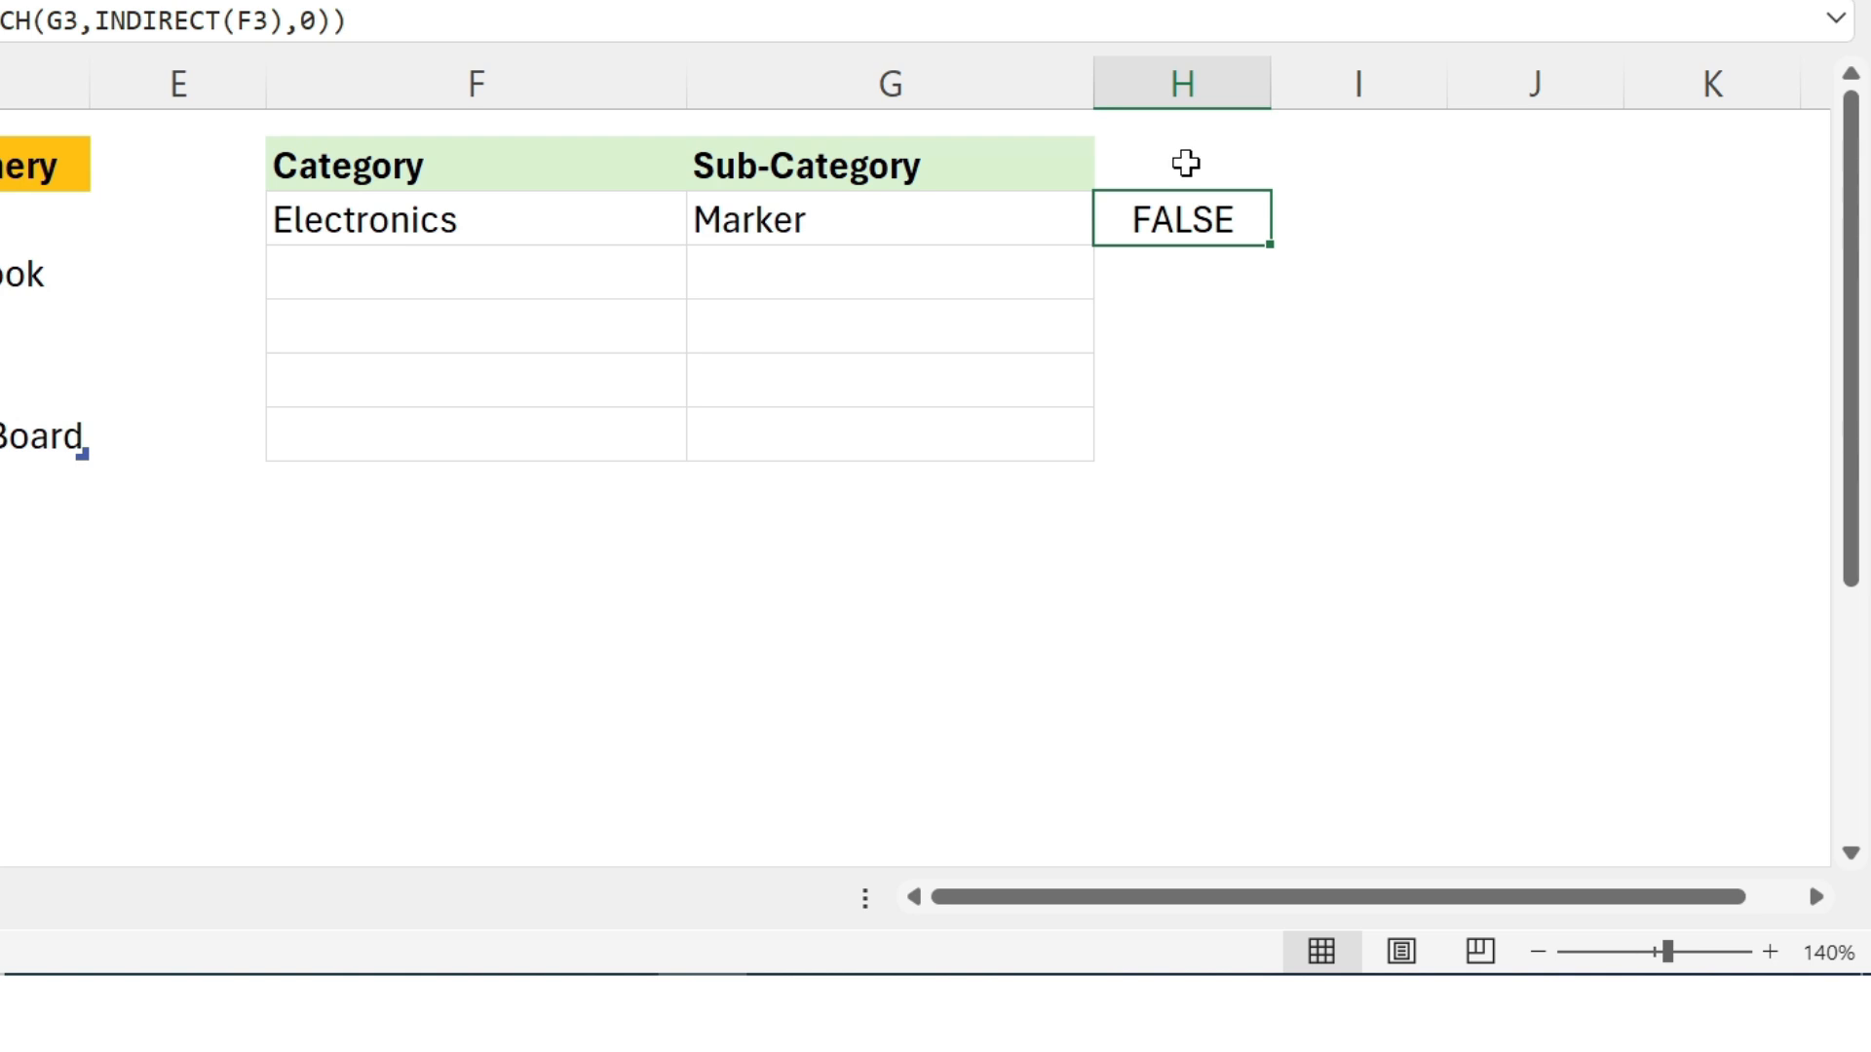
pyautogui.press('F2')
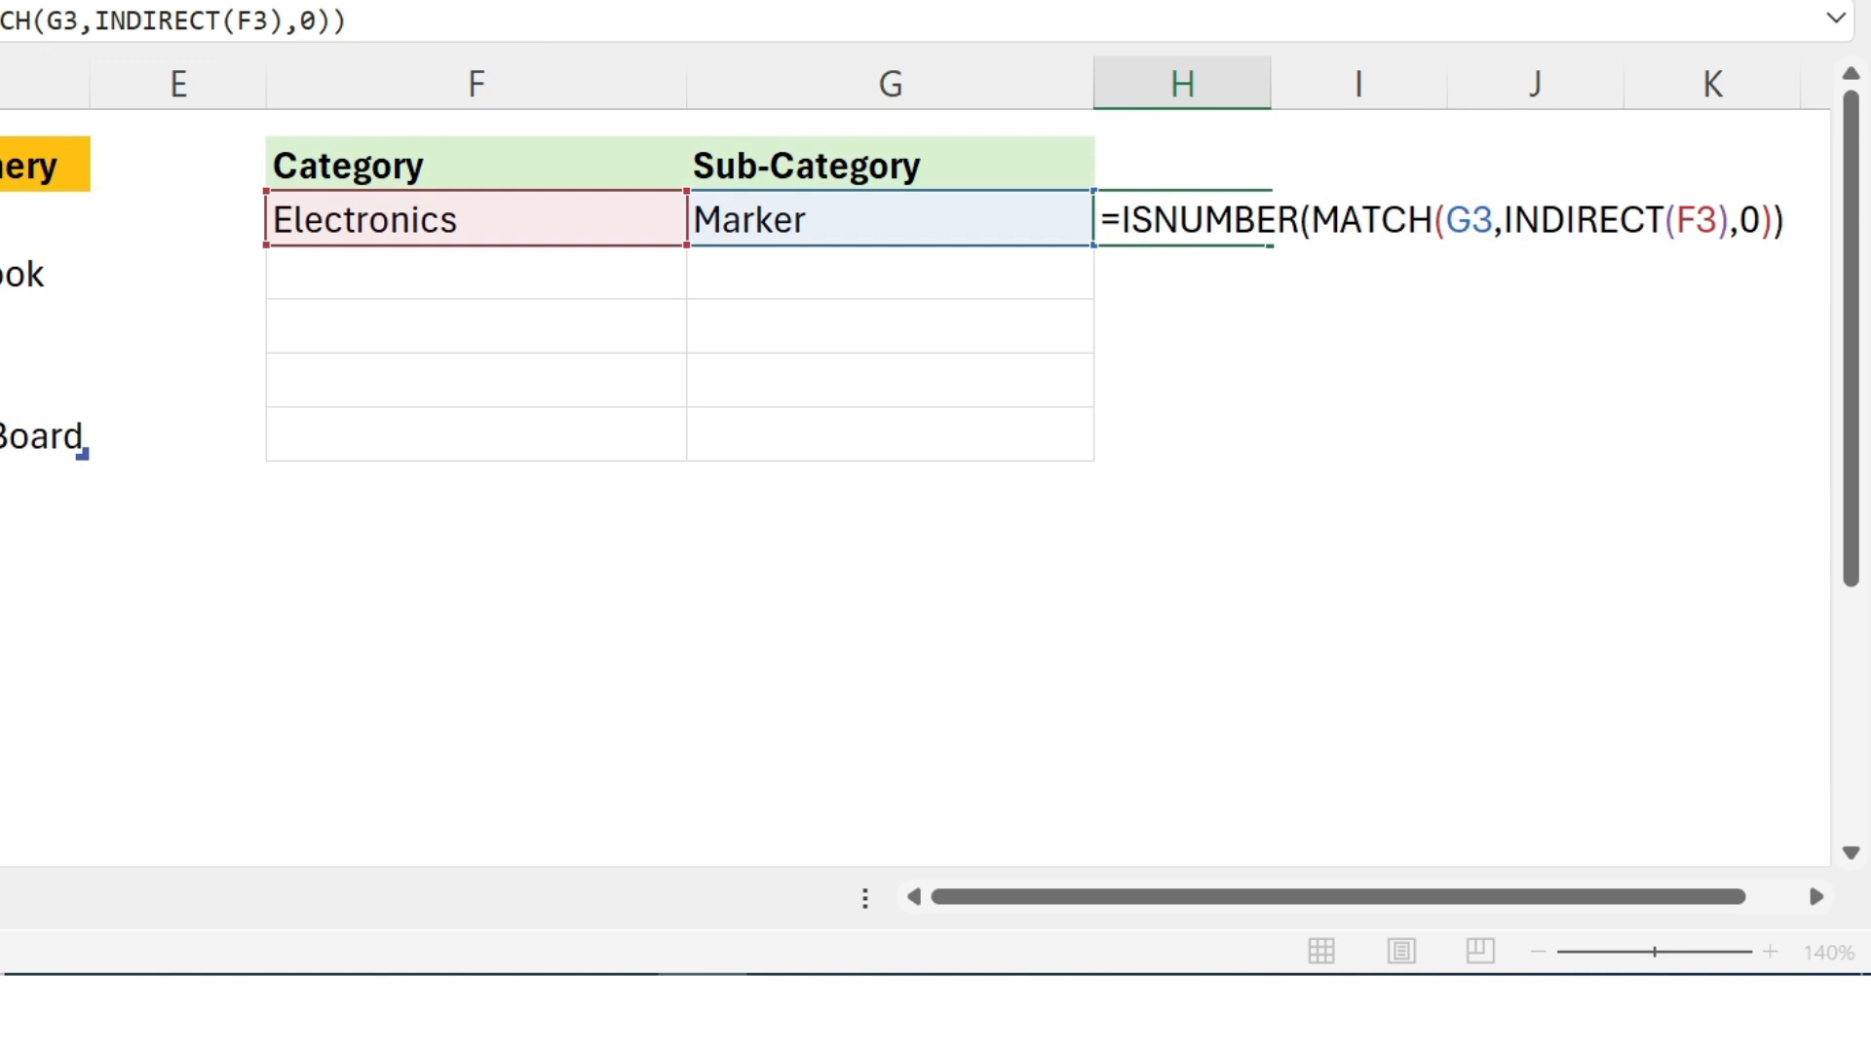
pyautogui.write('N')
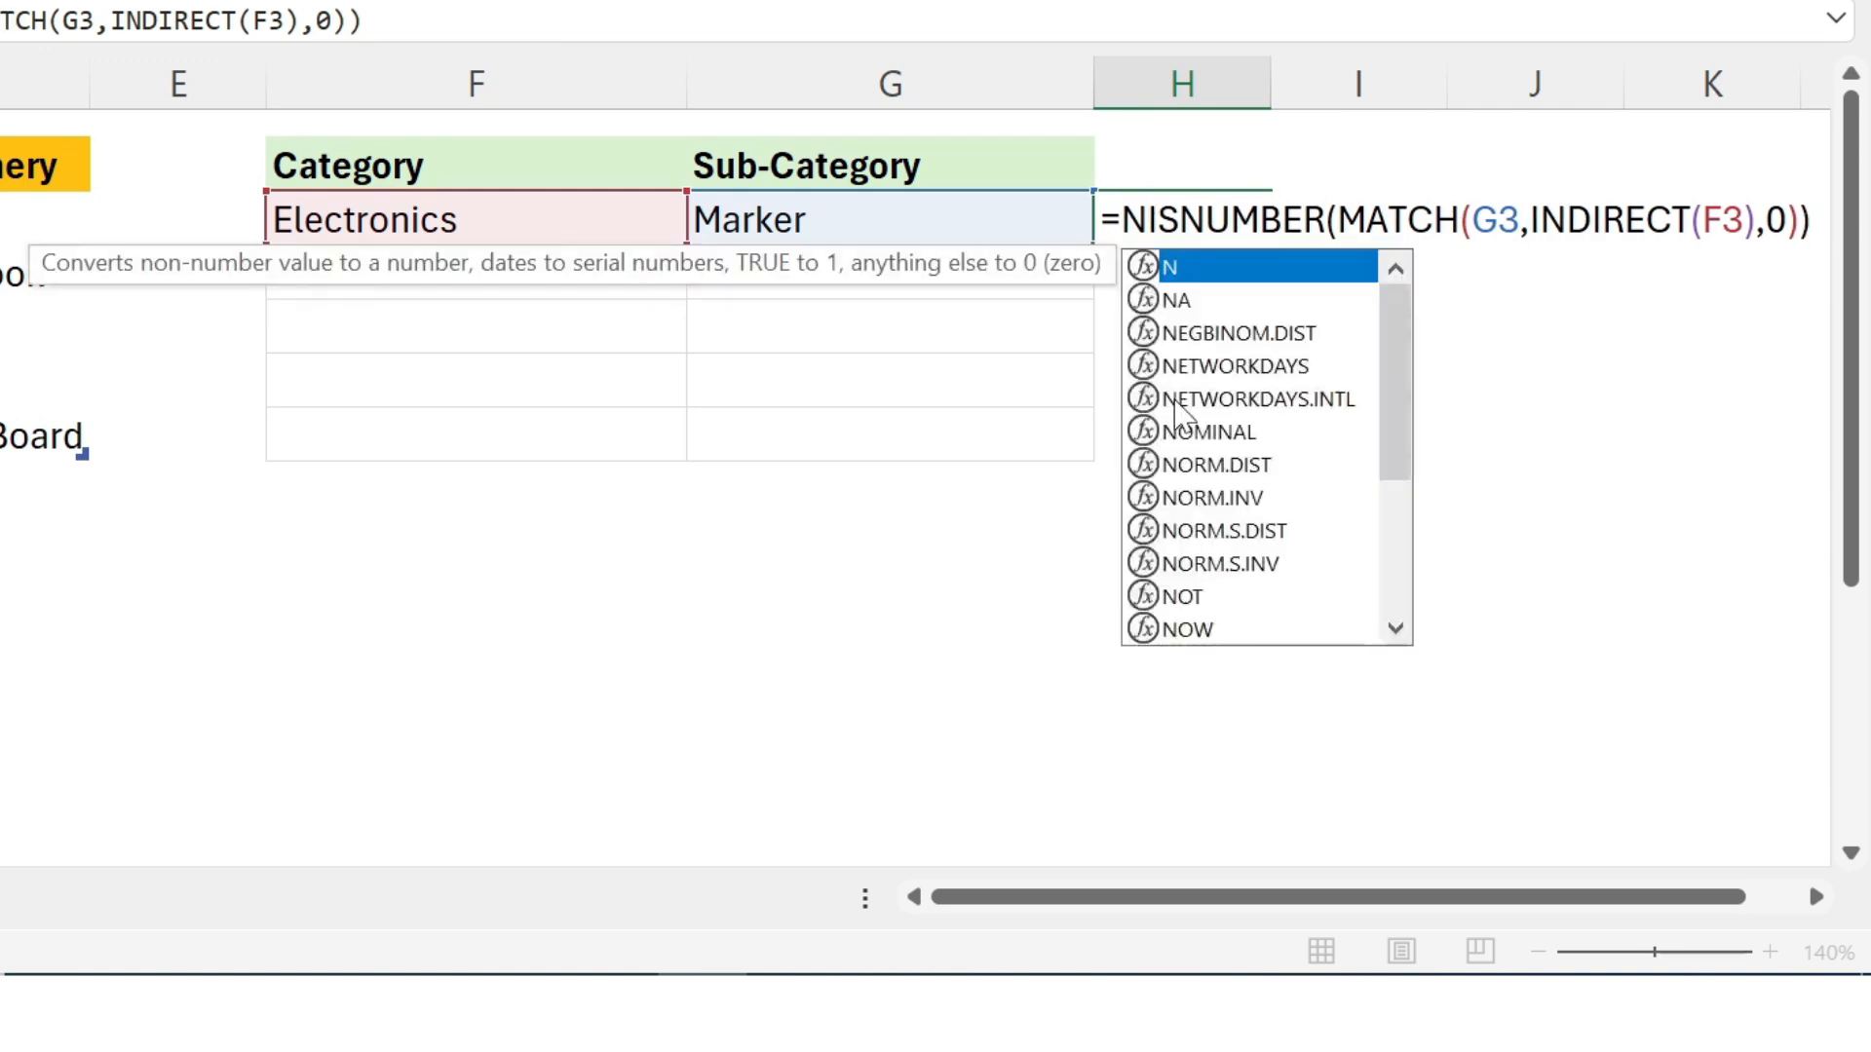
pyautogui.write('ot')
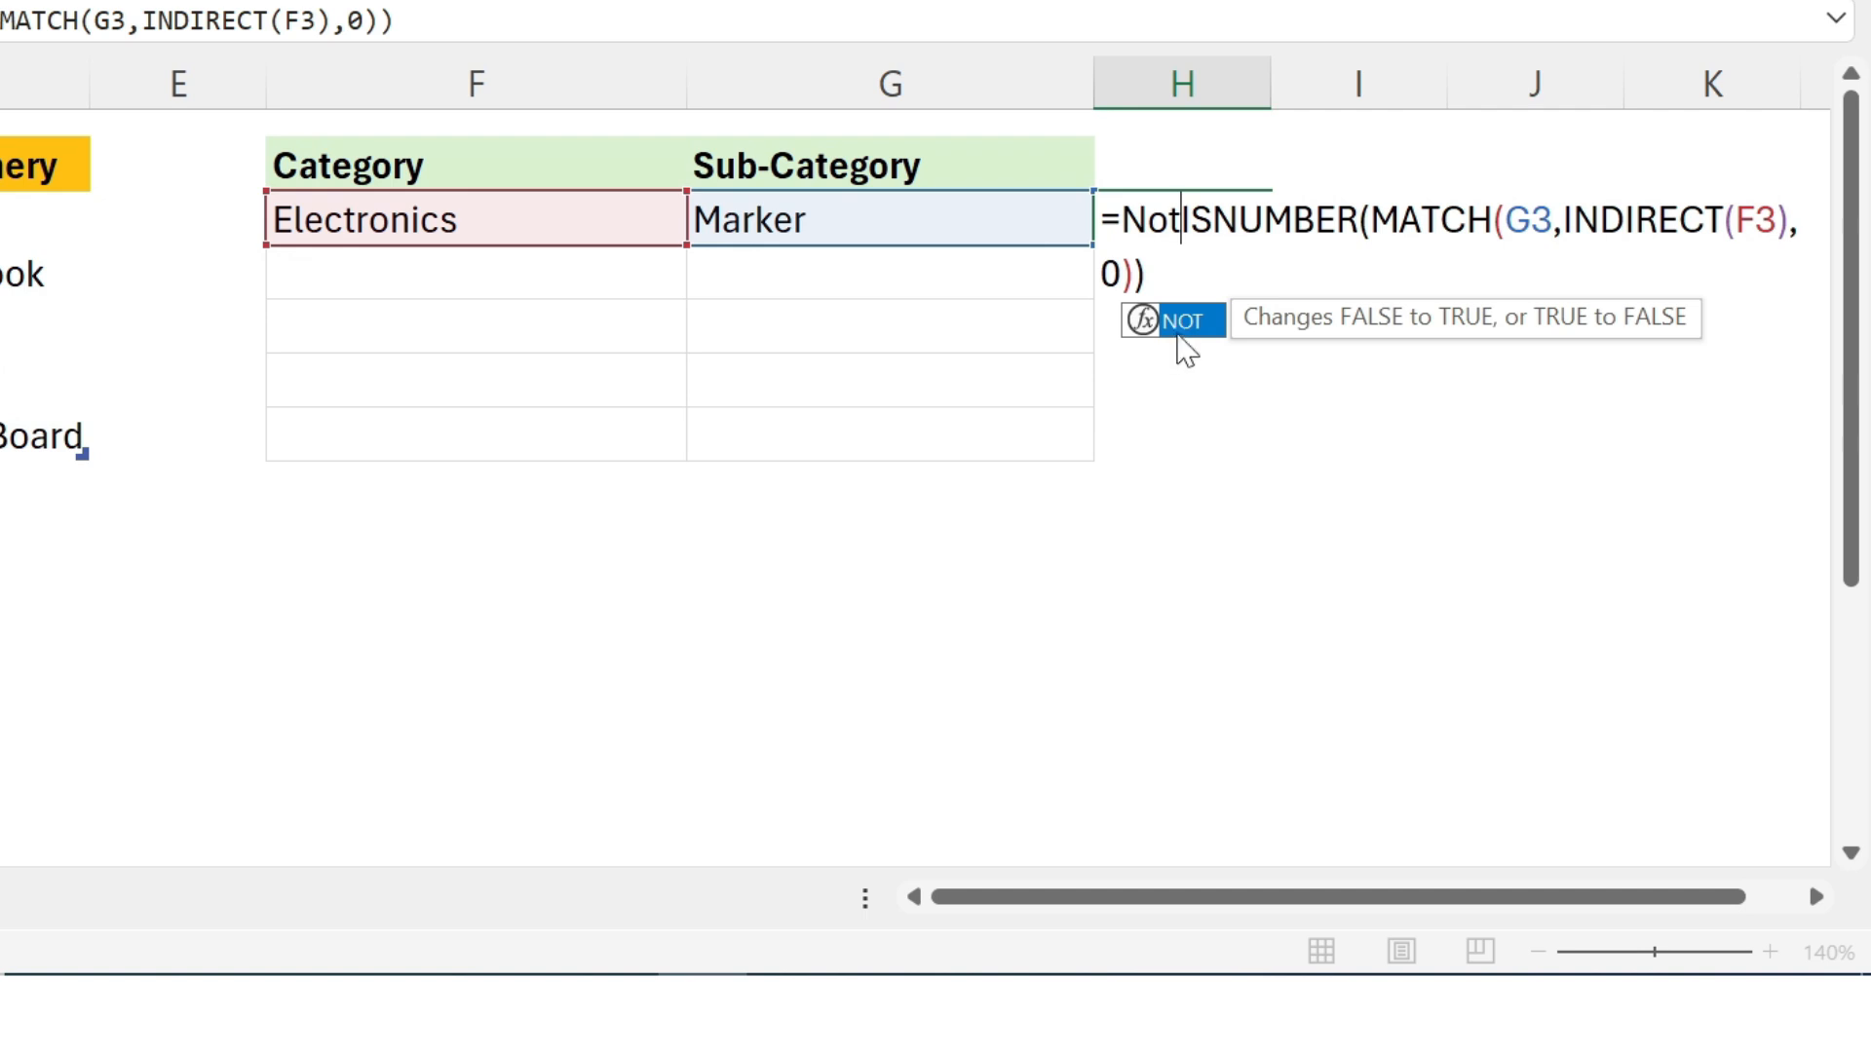
pyautogui.doubleClick(1177, 325)
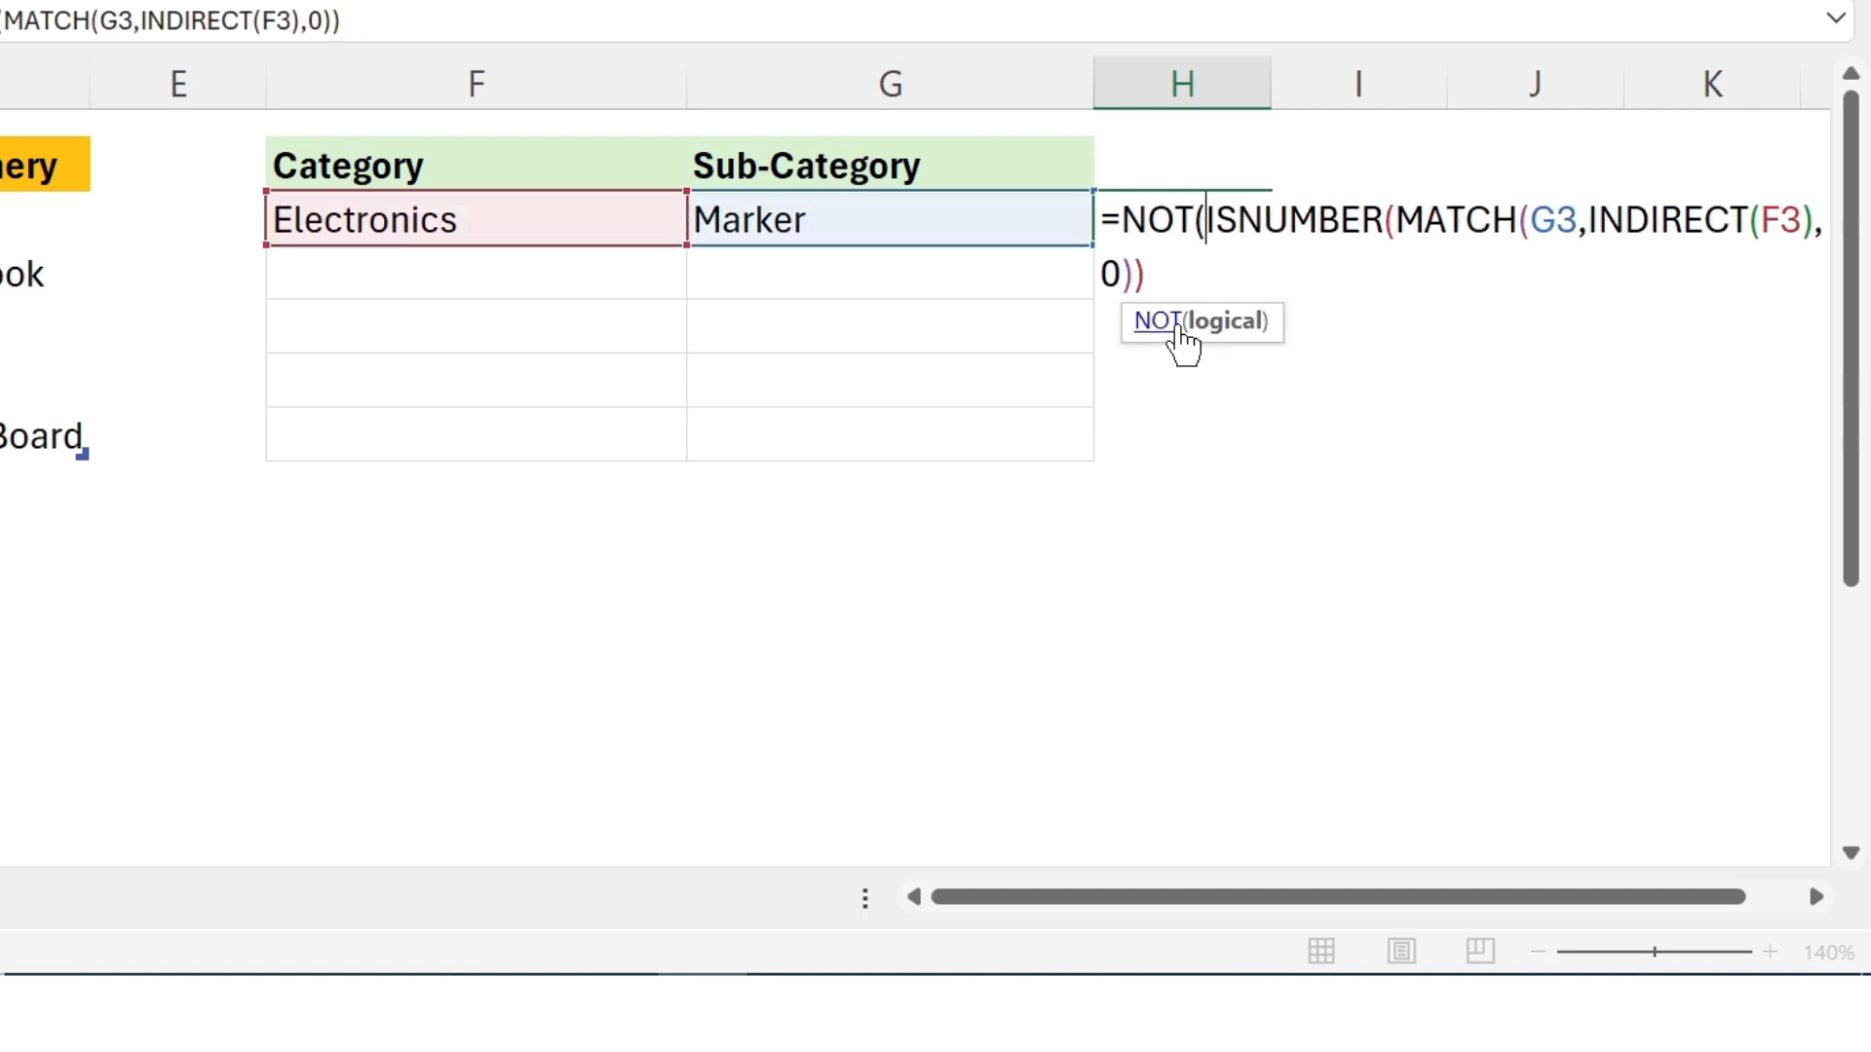
pyautogui.write(')')
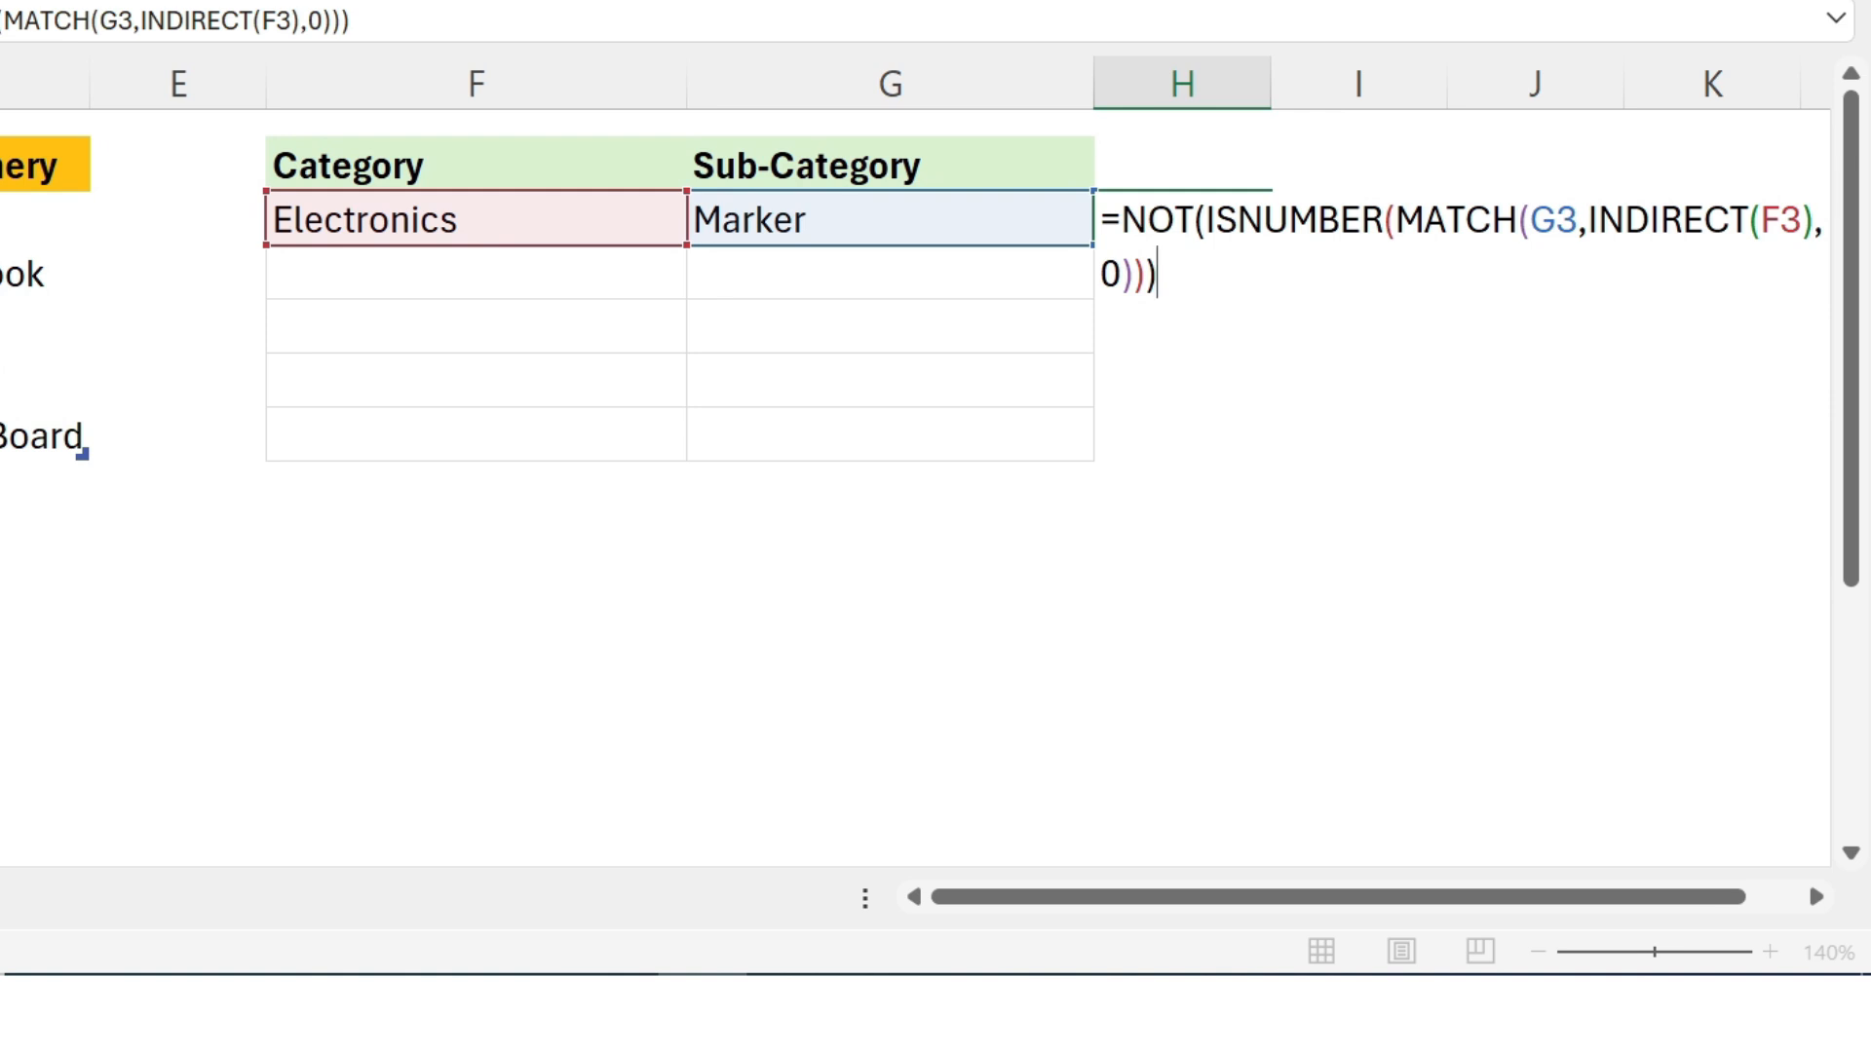
pyautogui.press('Return')
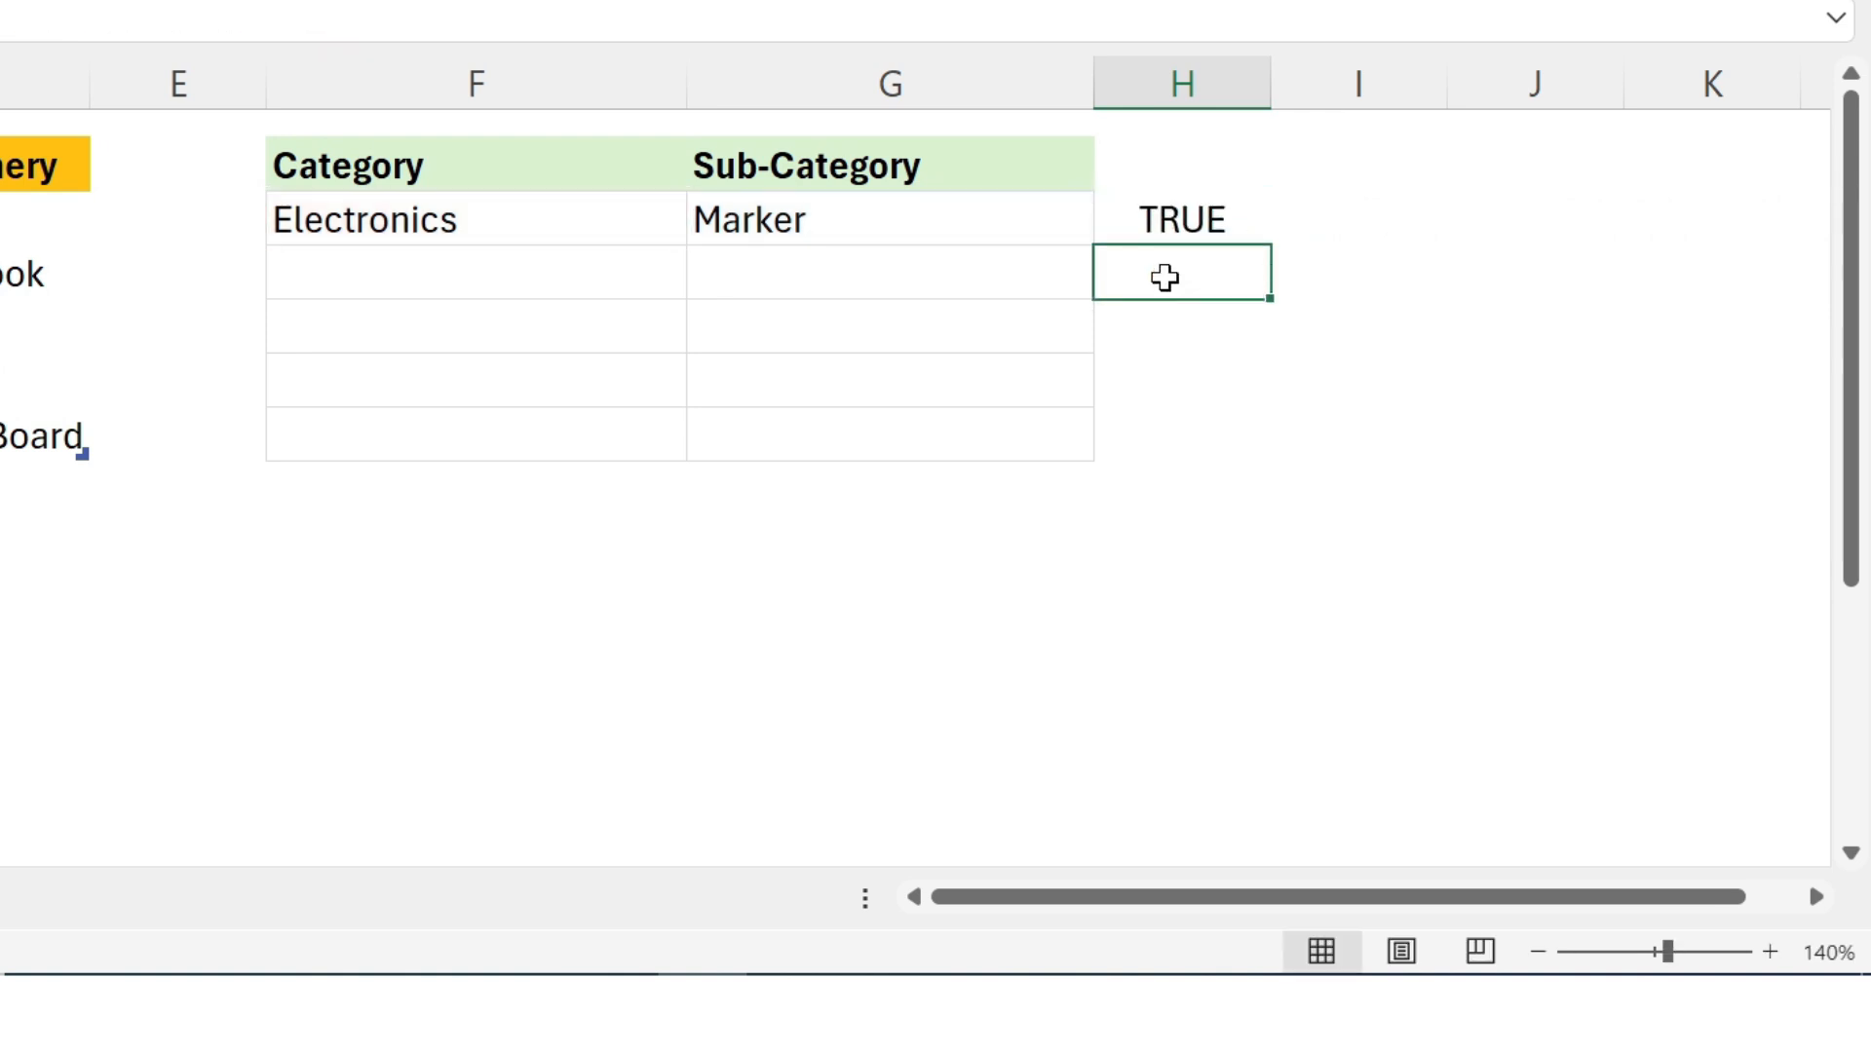
# - Copy the full NOT formula text from cell H3 and leave the cell's editing mode
pyautogui.click(1205, 223)
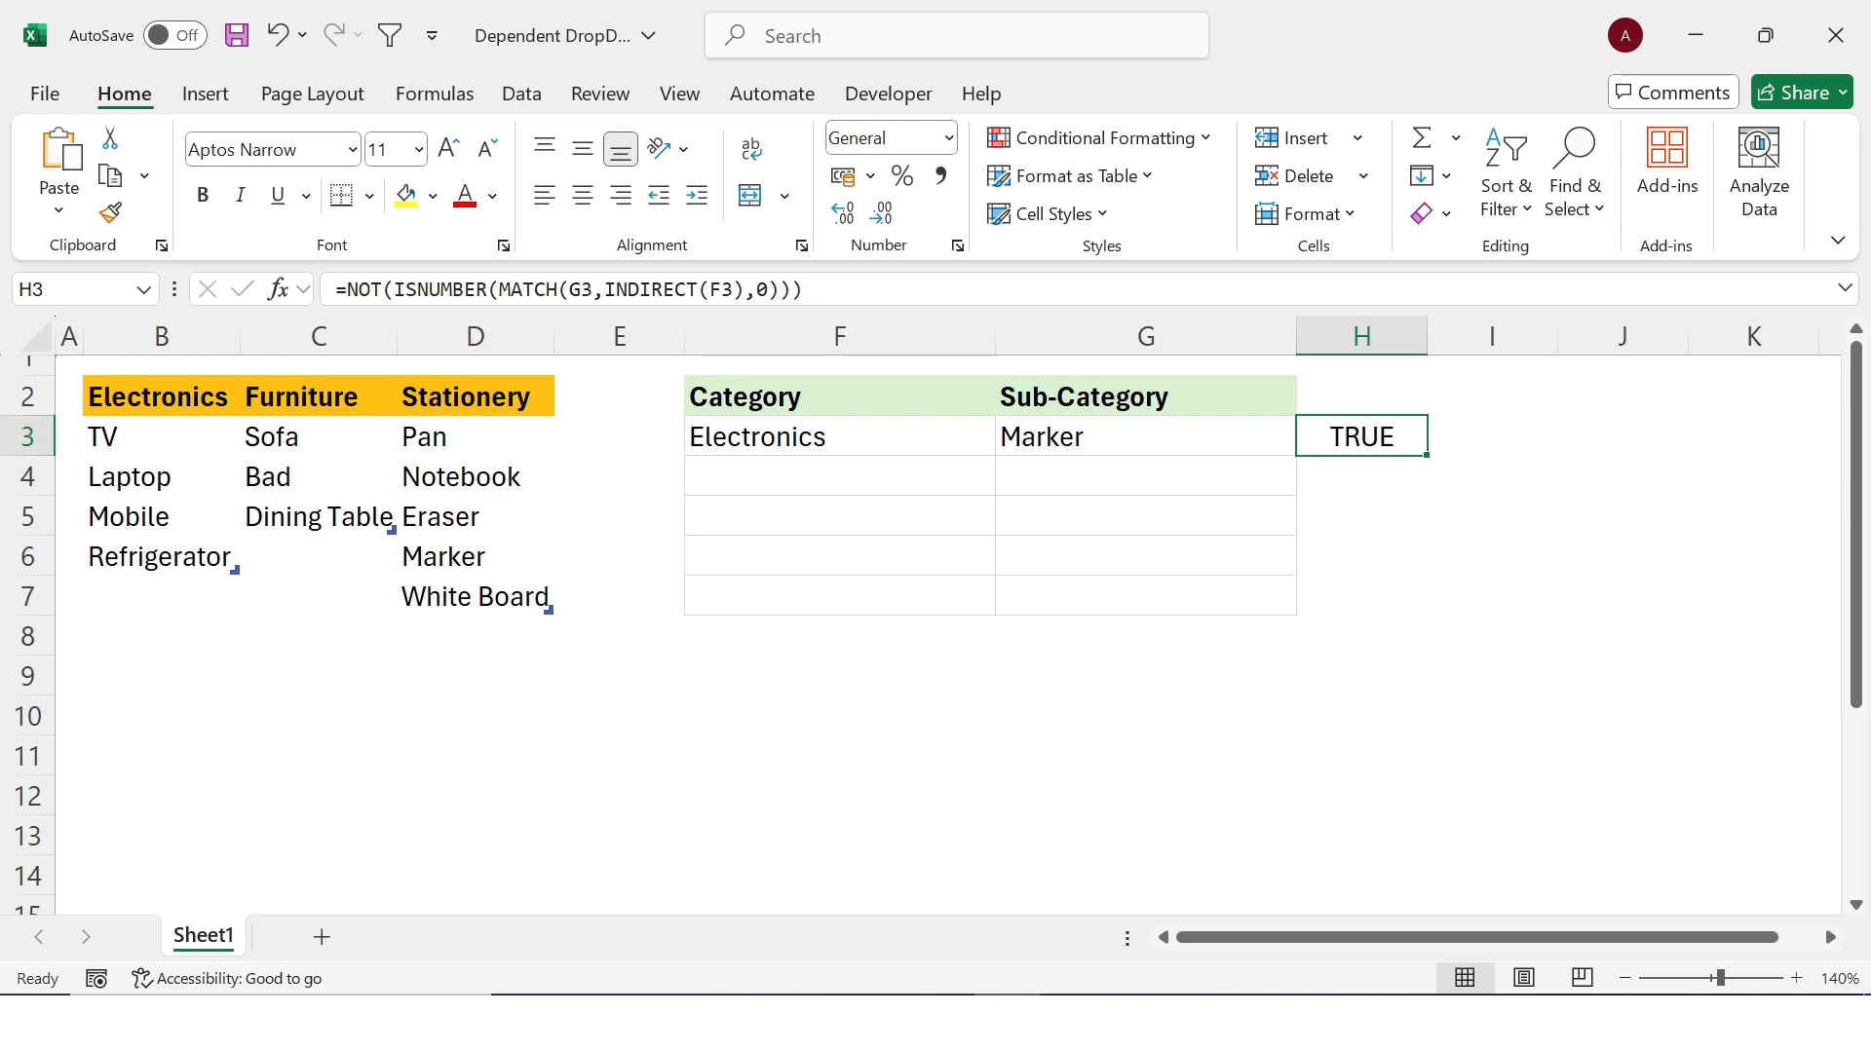
pyautogui.moveTo(804, 290); pyautogui.dragTo(334, 289)
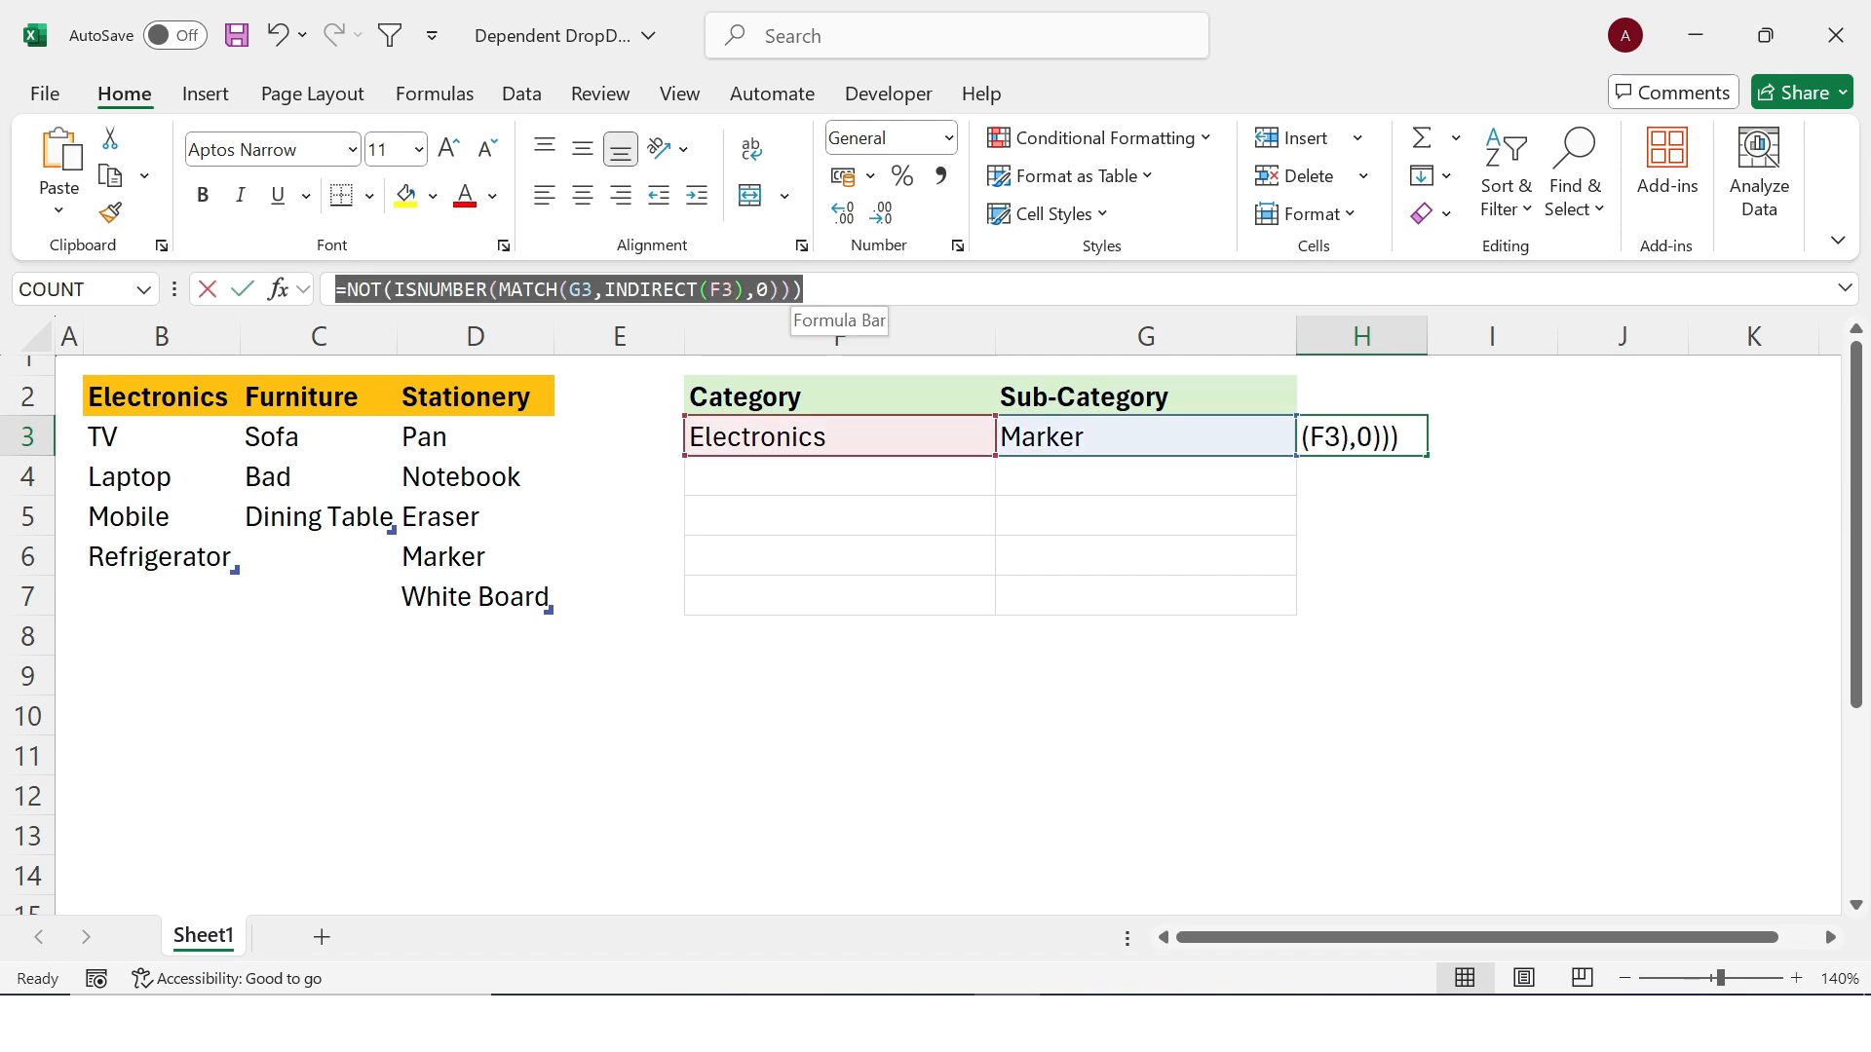
pyautogui.hotkey('ctrl', 'c')
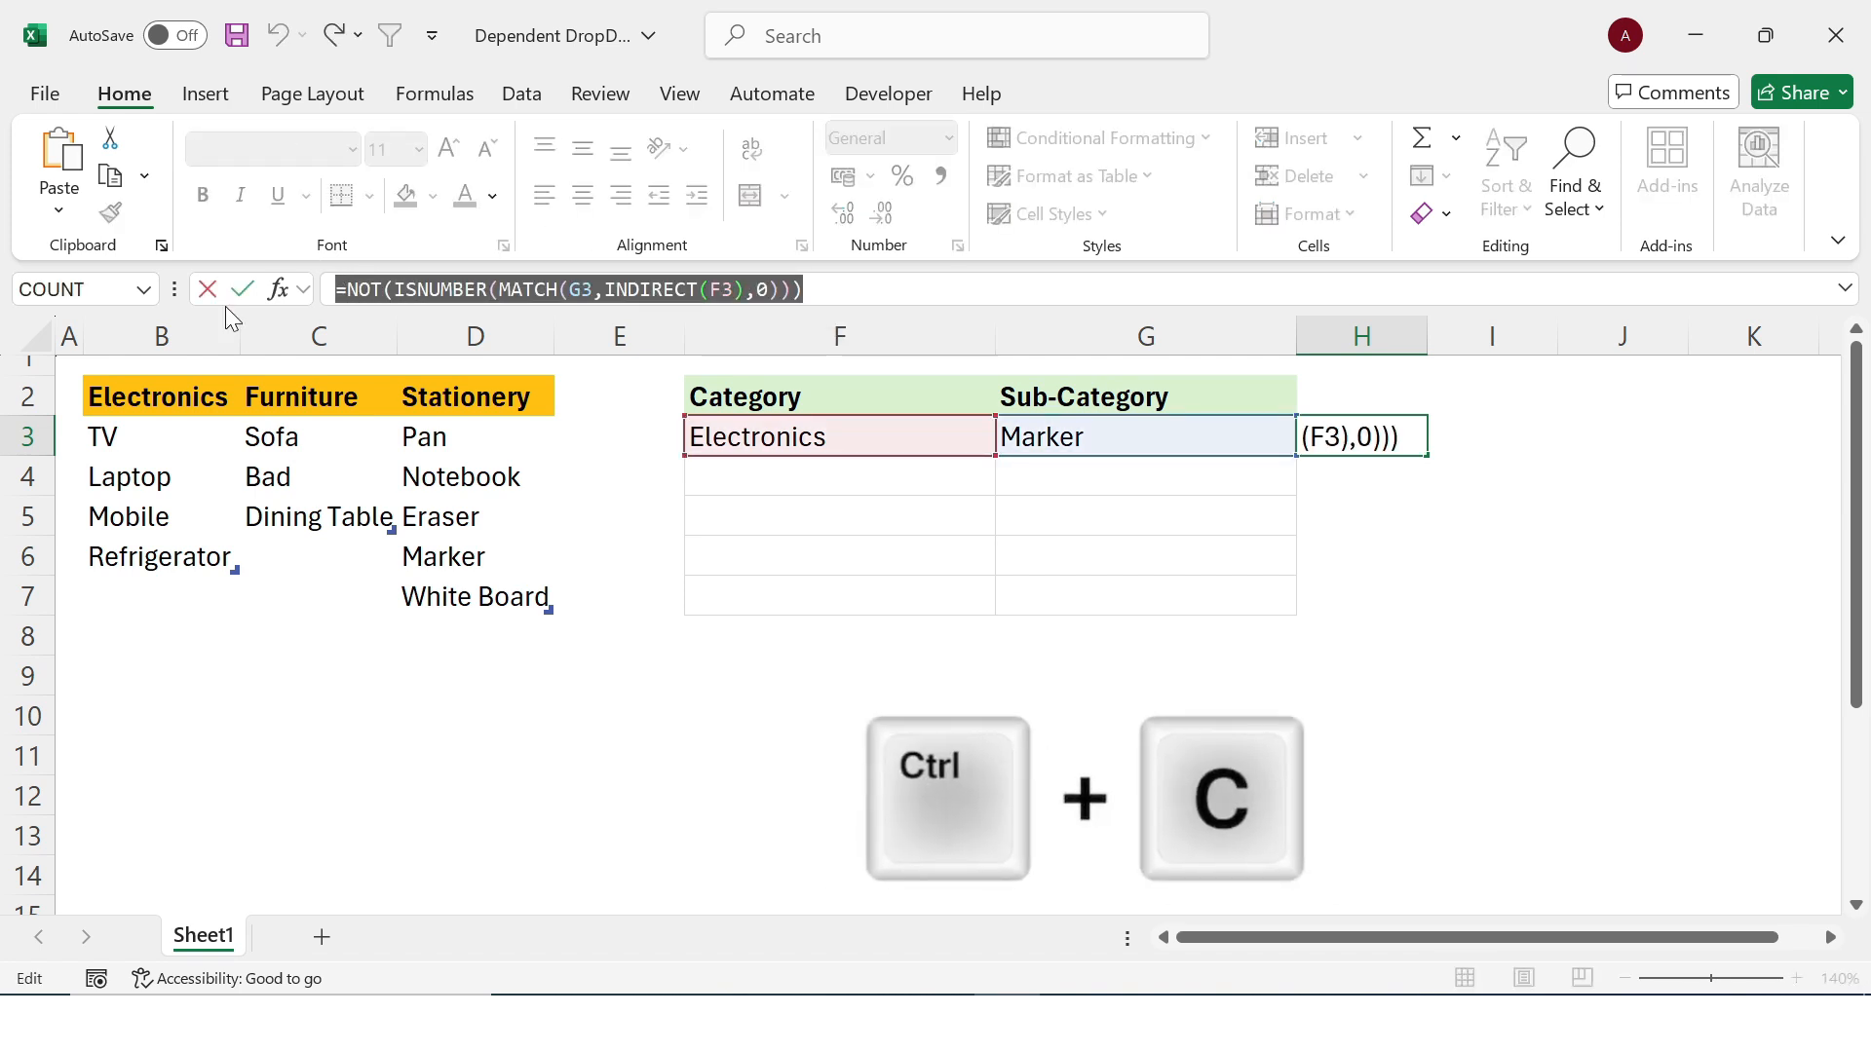
pyautogui.press('Return')
# - Start a formula-based conditional formatting rule for G3:G7 using the copied formula =NOT(ISNUMBER(MATCH(G3,INDIRECT(F3),0)))
pyautogui.moveTo(1073, 432); pyautogui.dragTo(1086, 605)
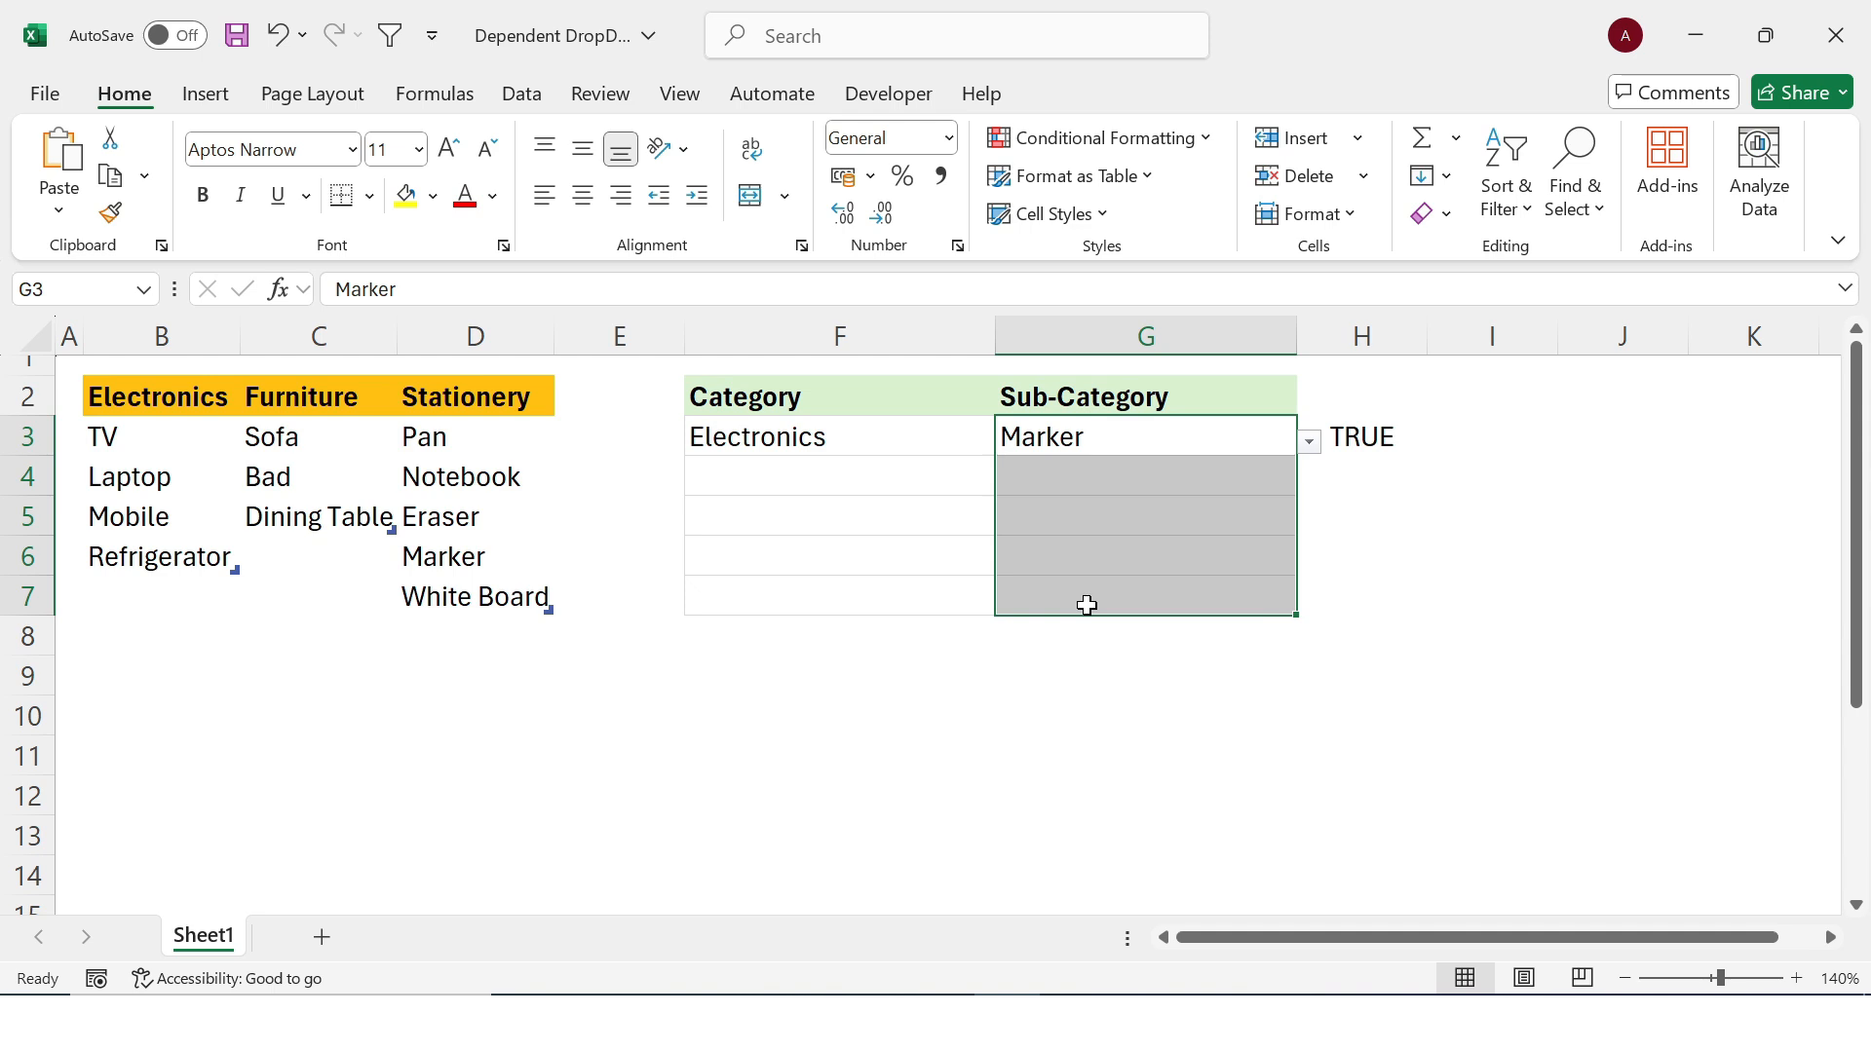
pyautogui.click(1211, 151)
pyautogui.click(1128, 494)
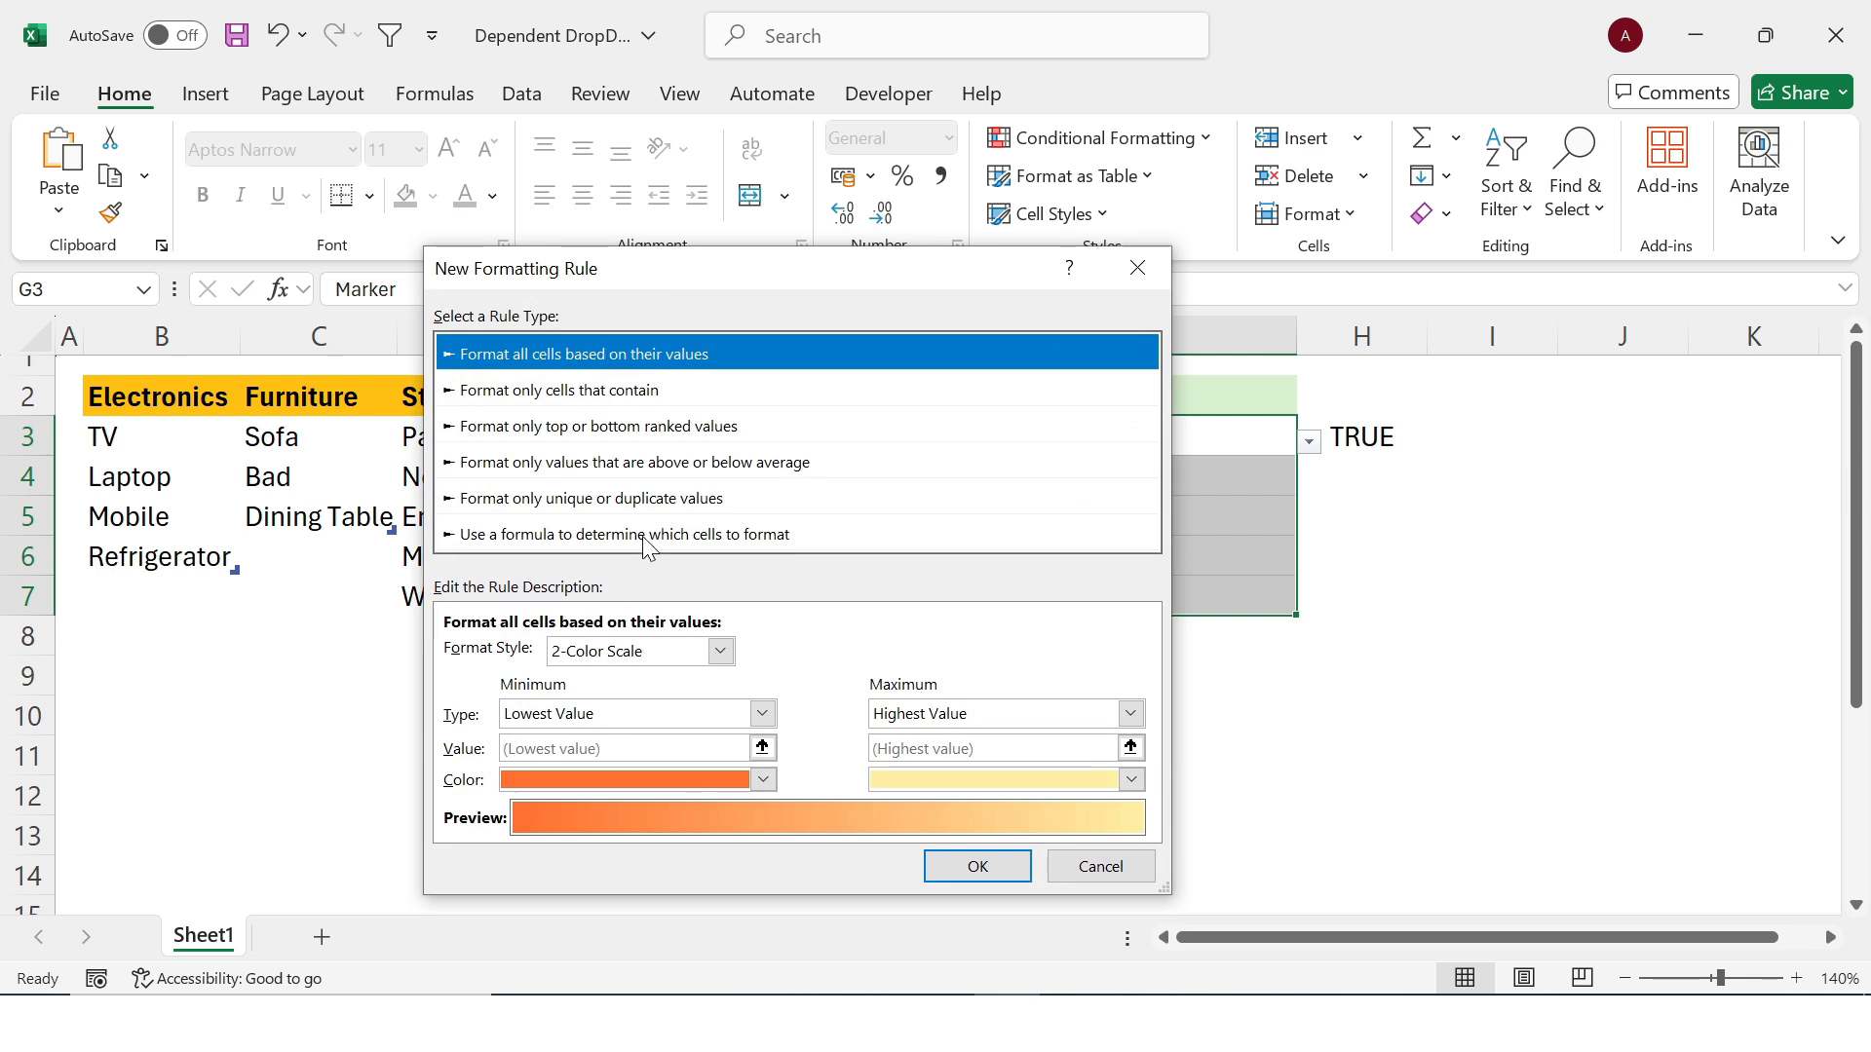
pyautogui.click(643, 536)
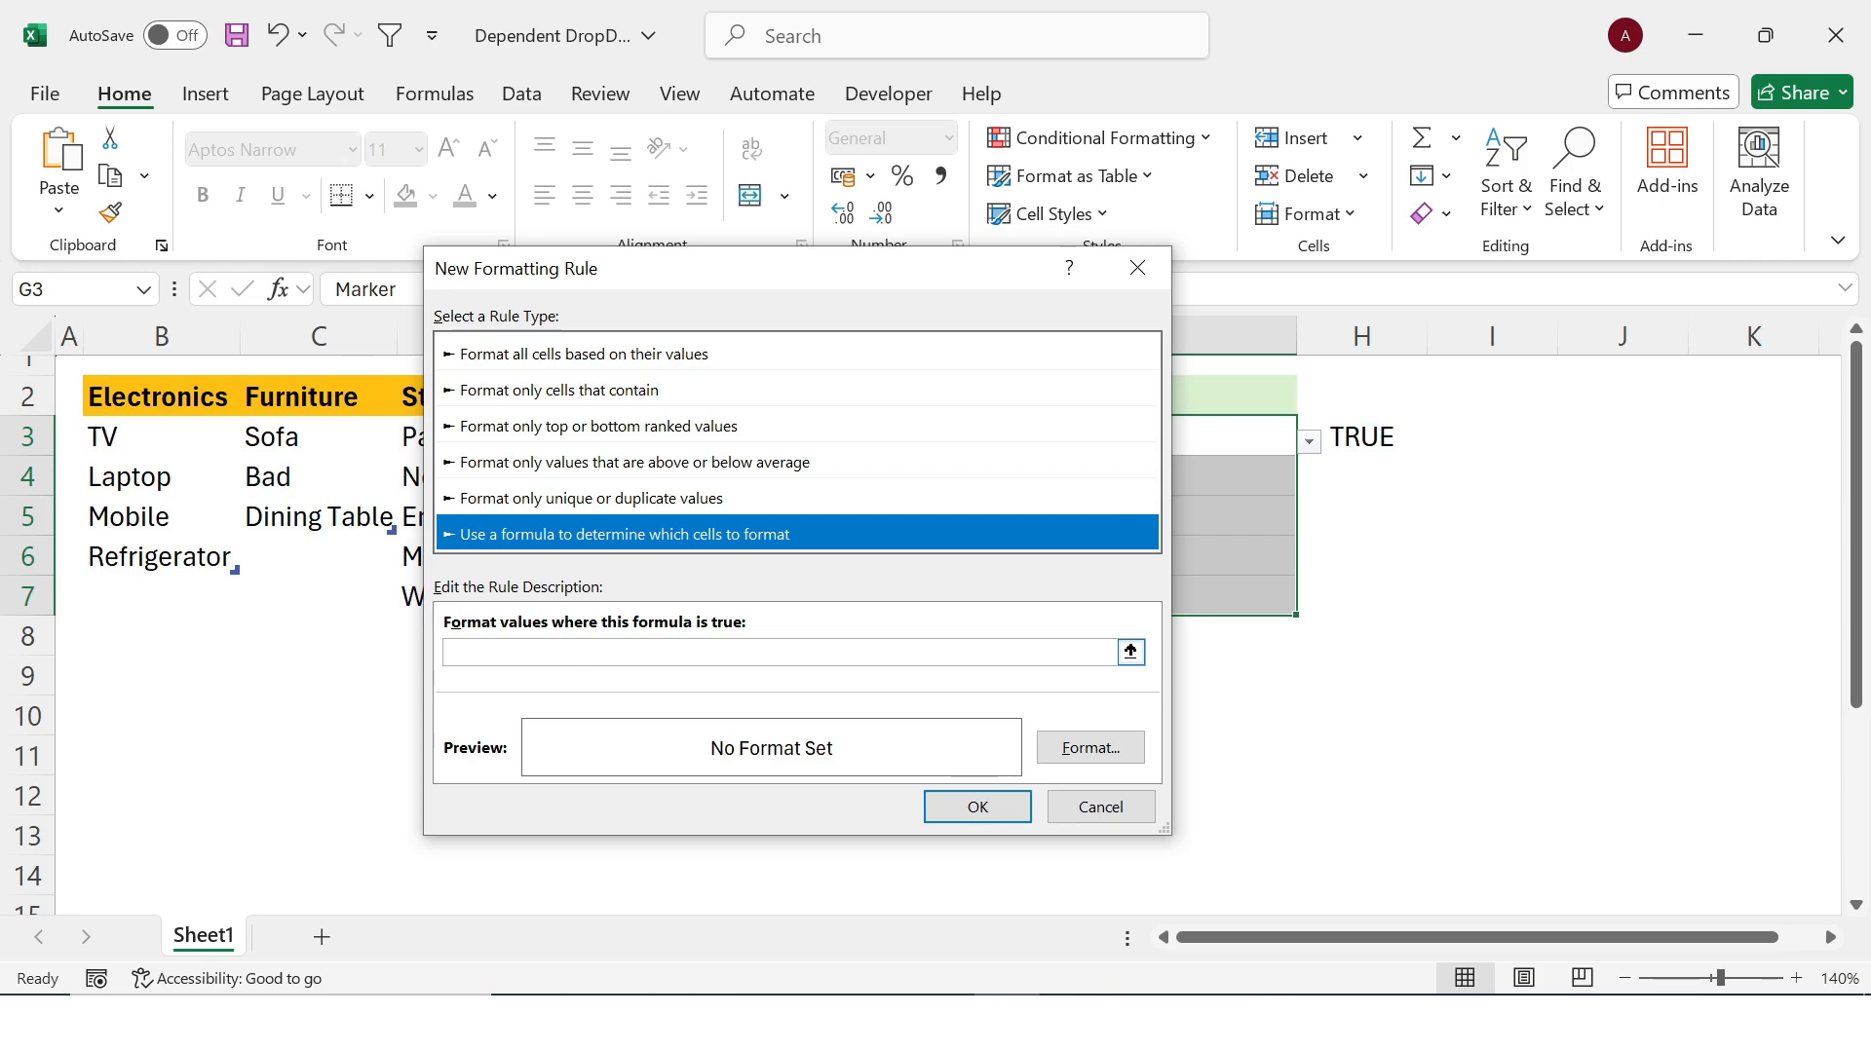
pyautogui.click(585, 653)
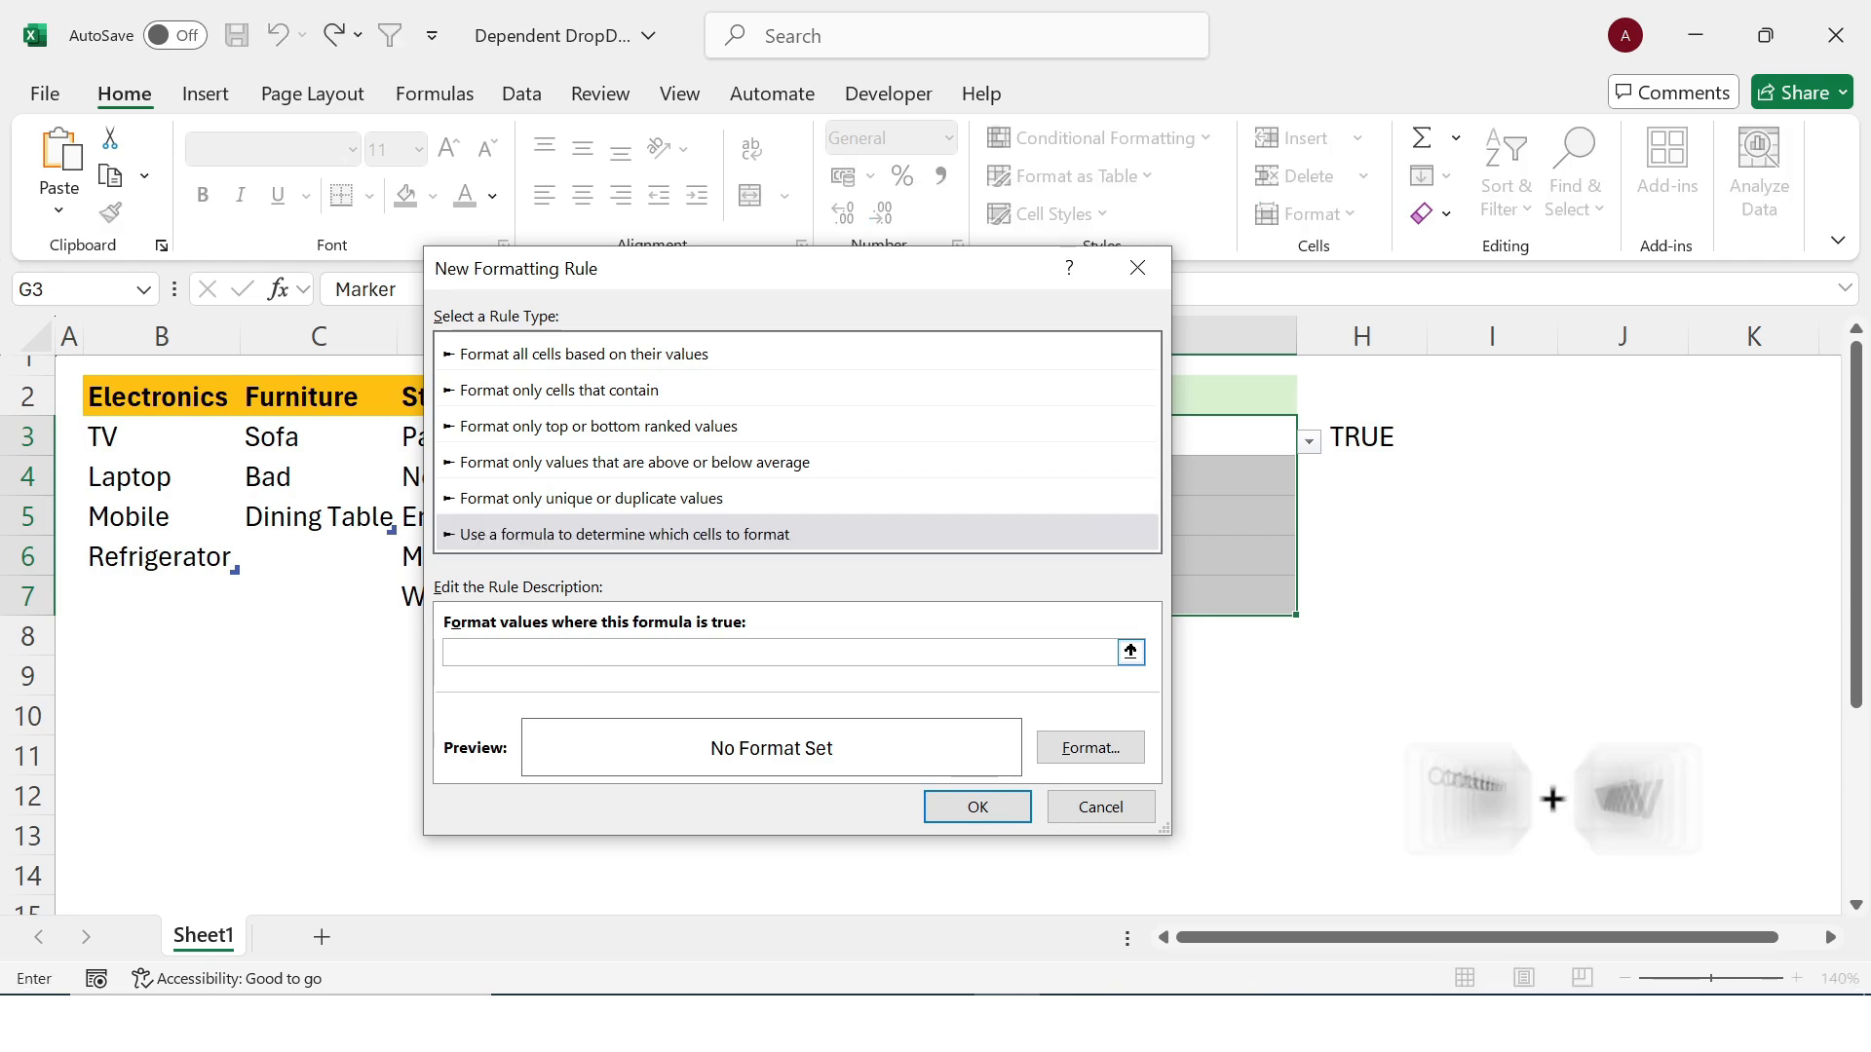
pyautogui.hotkey('ctrl', 'v')
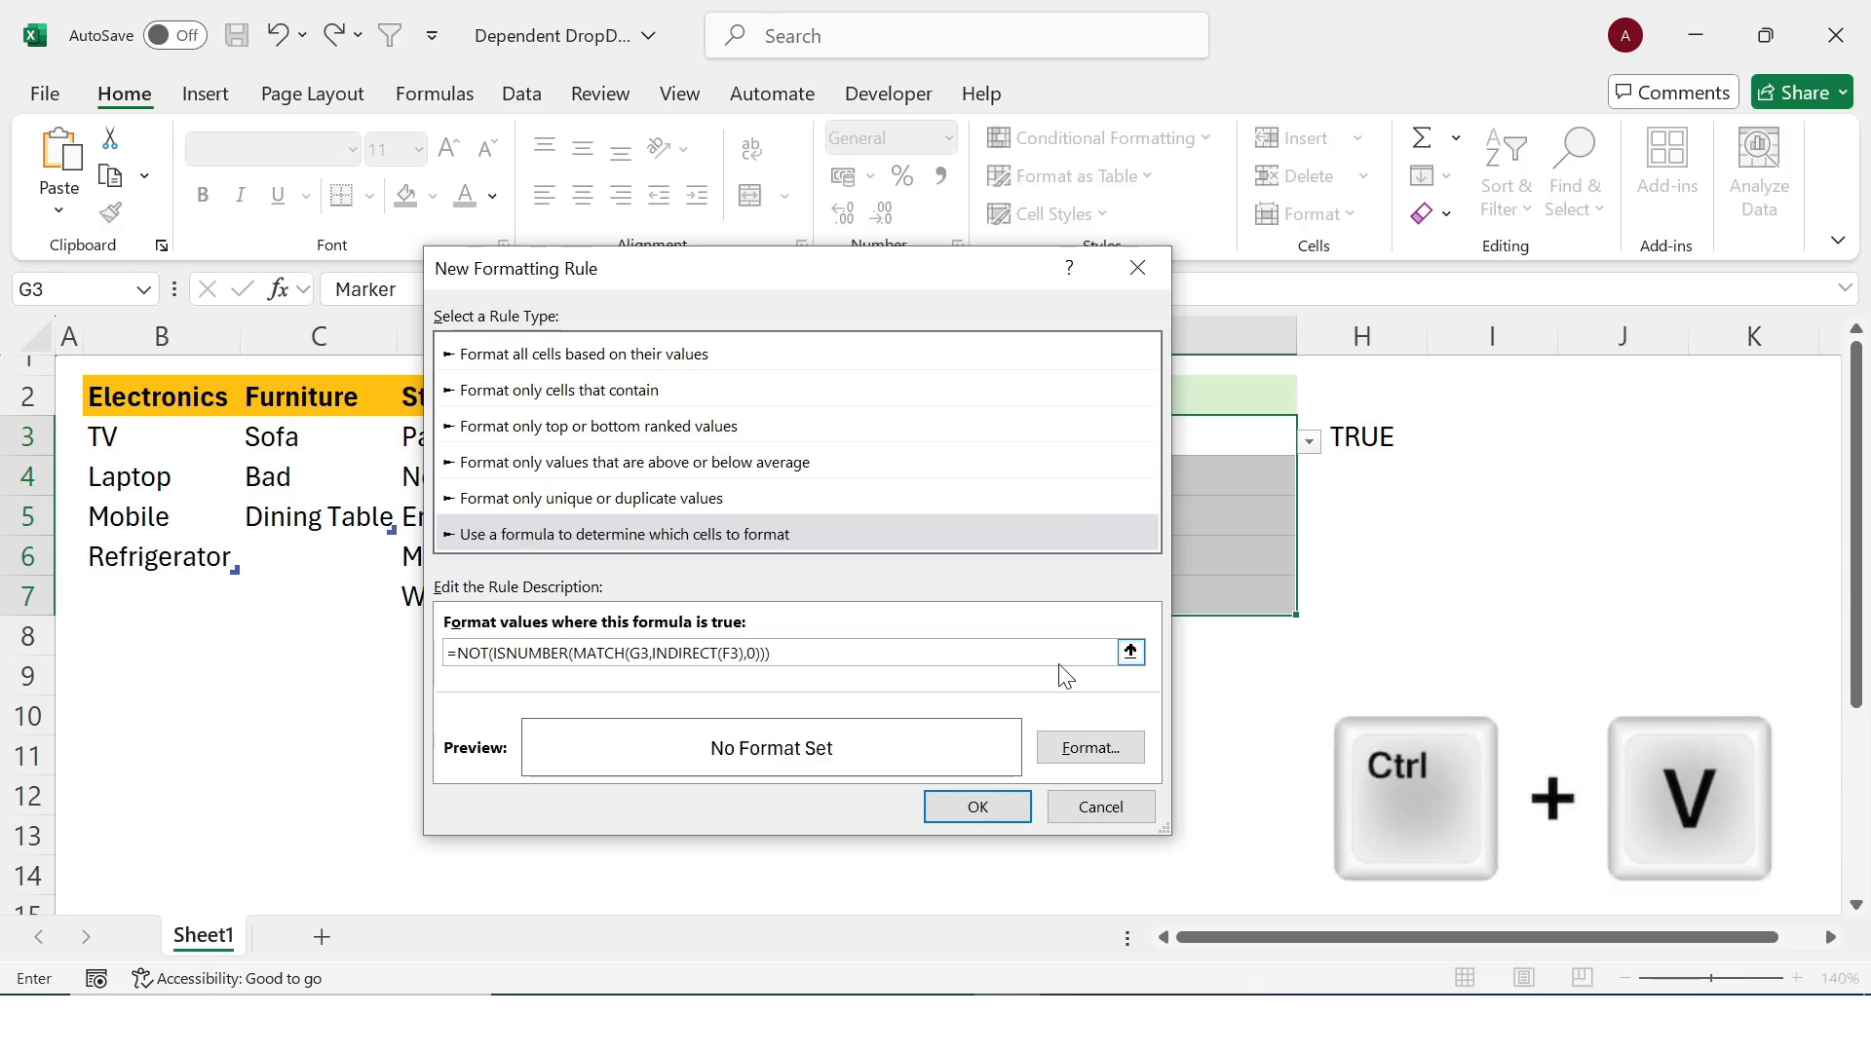
# - Set the rule's format to strikethrough with a red font and apply the rule to the sub-category cells
pyautogui.click(1089, 748)
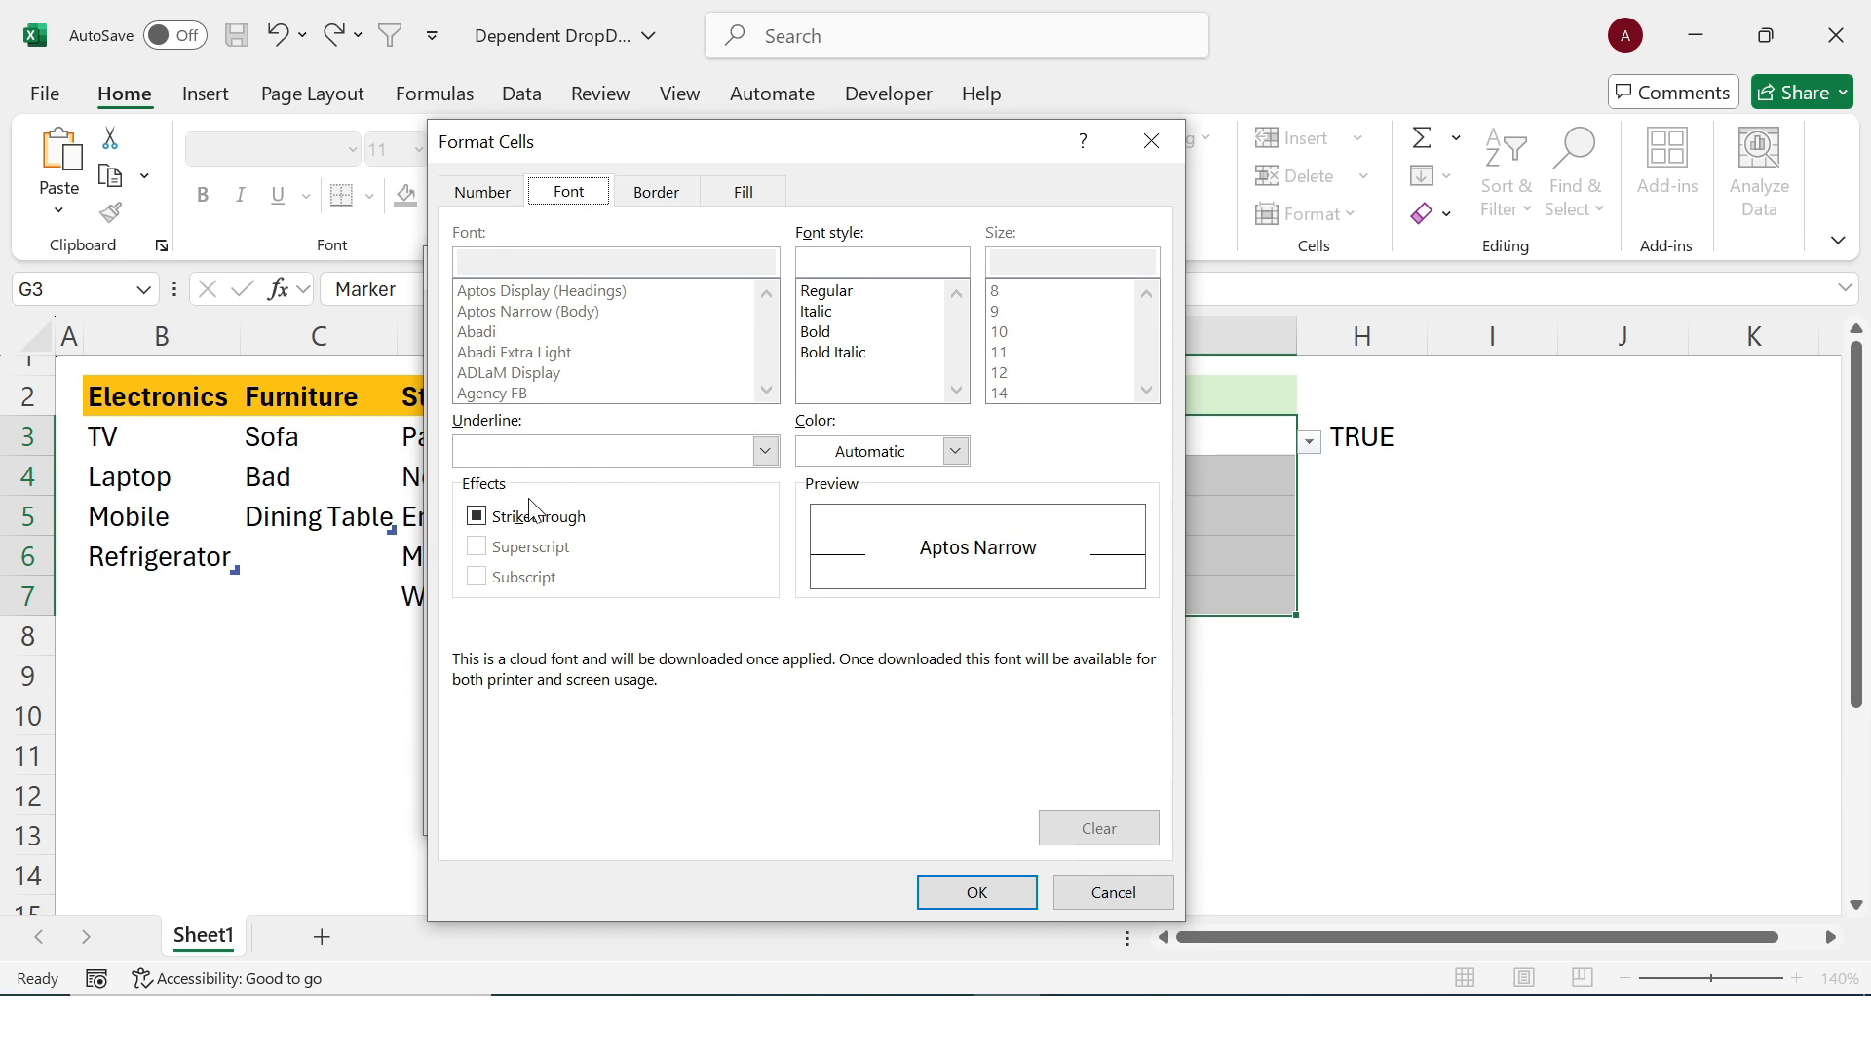
pyautogui.click(476, 520)
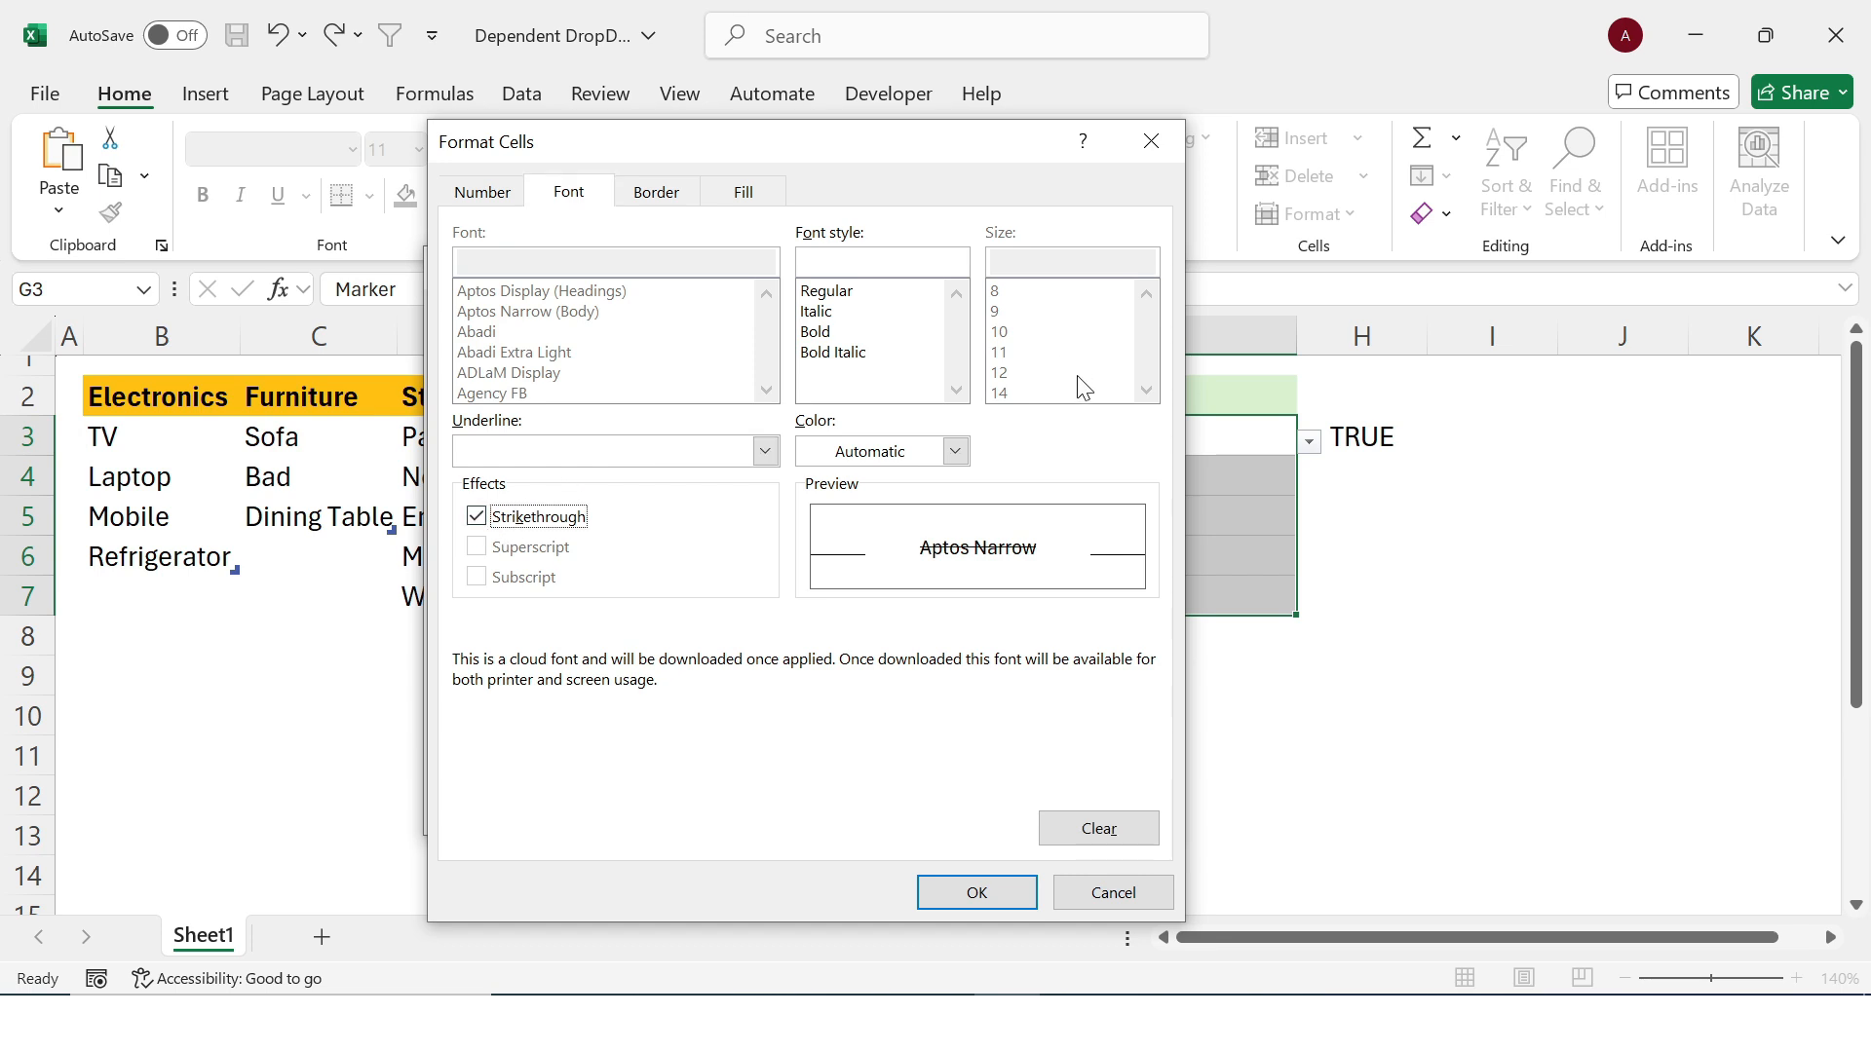
pyautogui.click(957, 452)
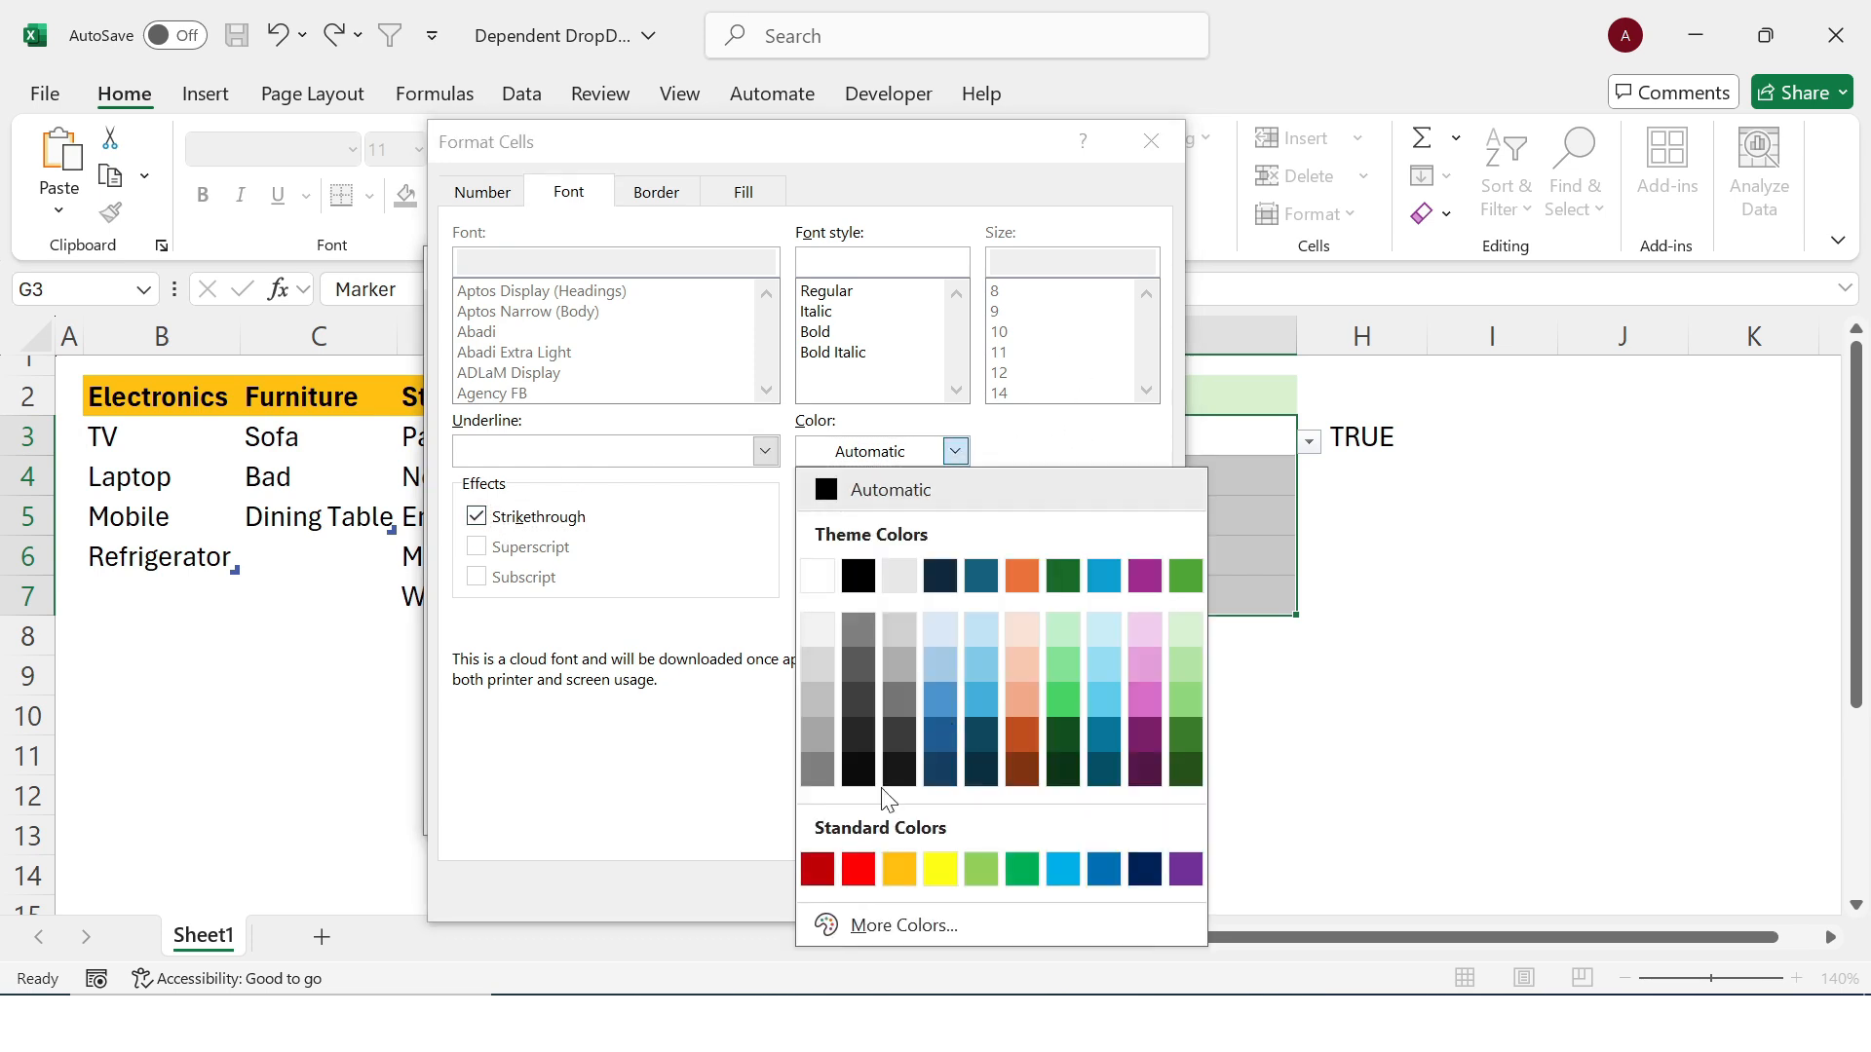
pyautogui.click(858, 869)
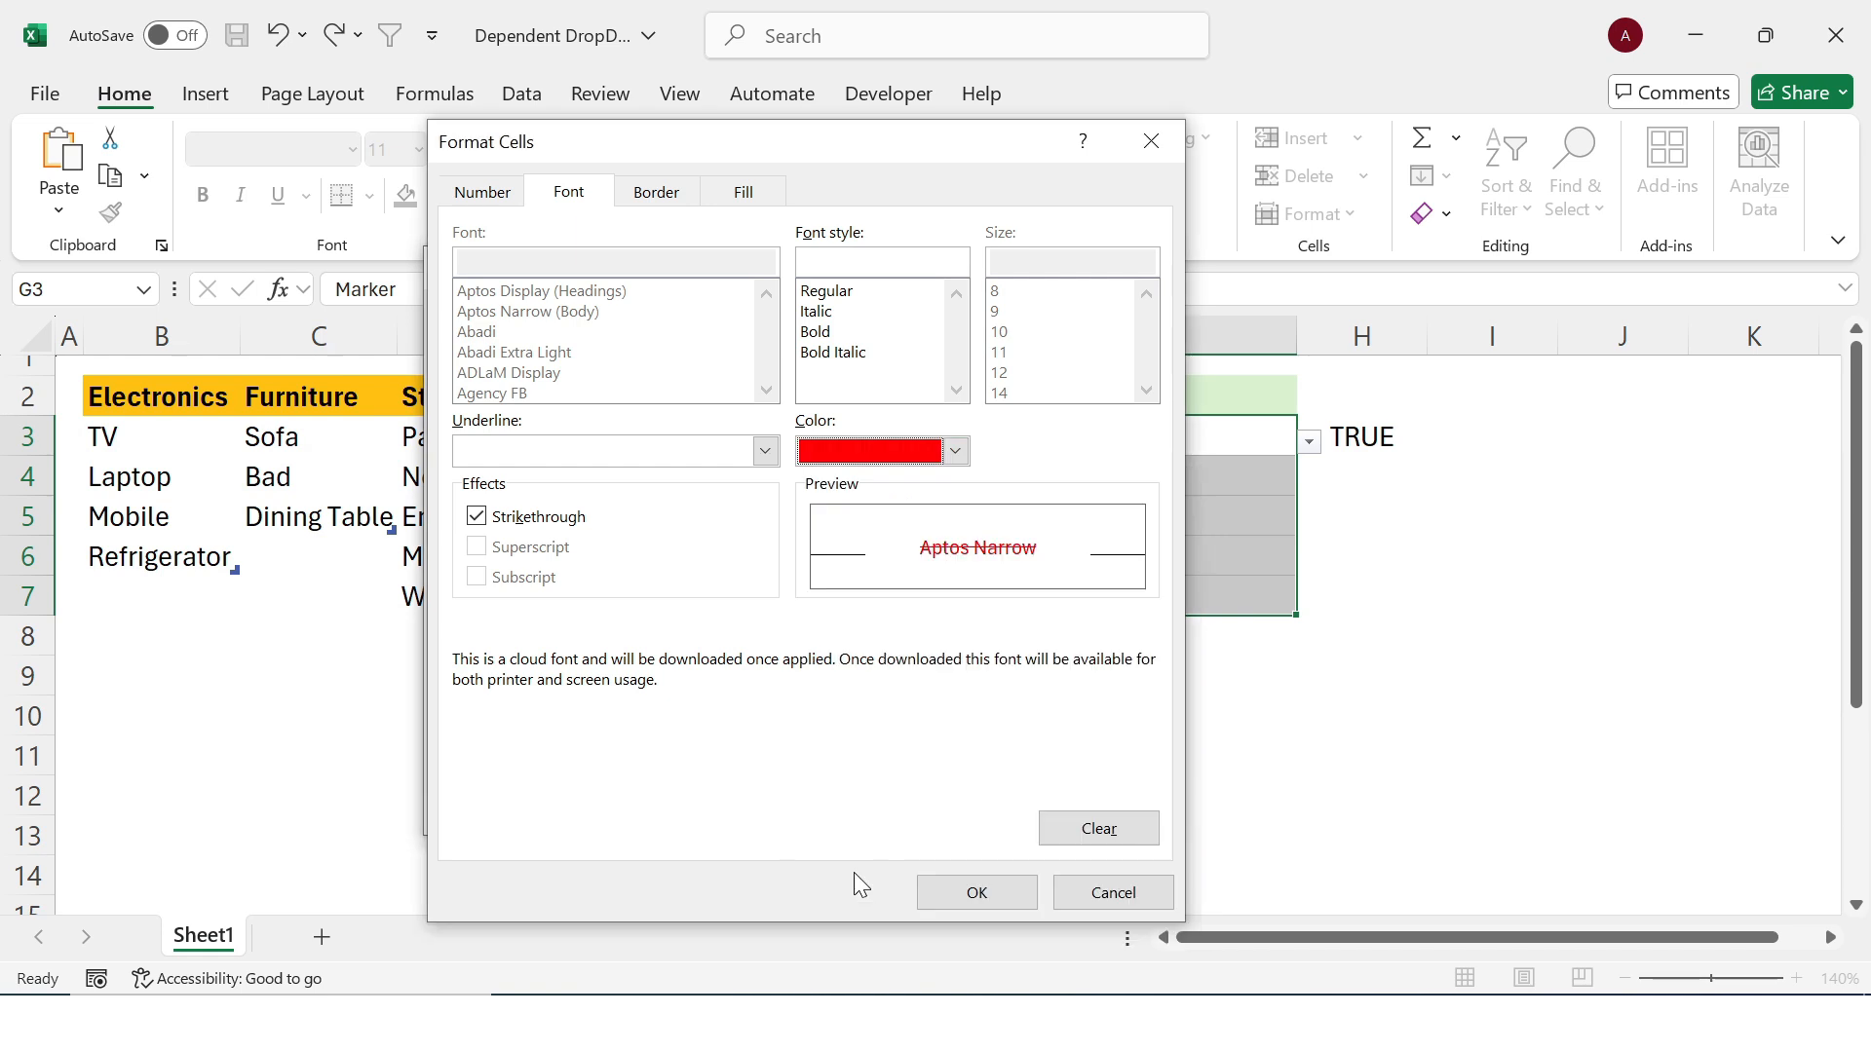
pyautogui.click(962, 890)
pyautogui.click(978, 809)
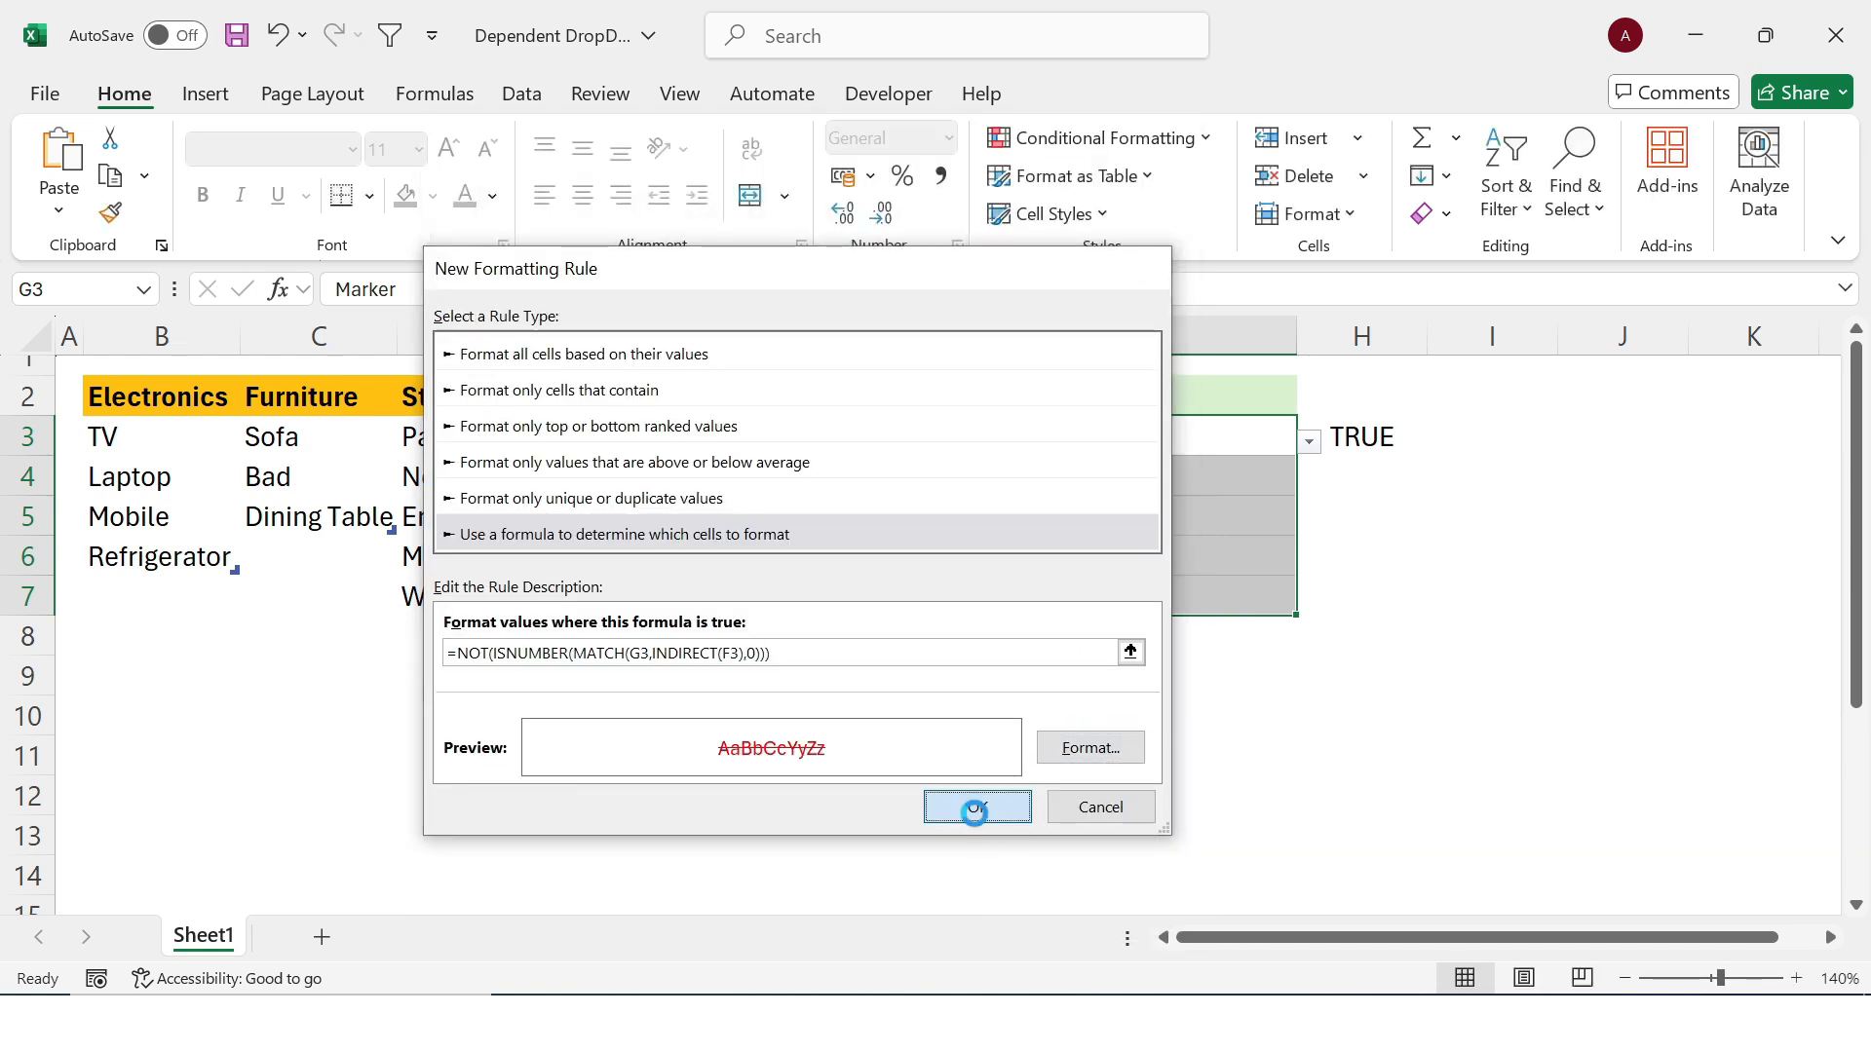
pyautogui.click(1121, 722)
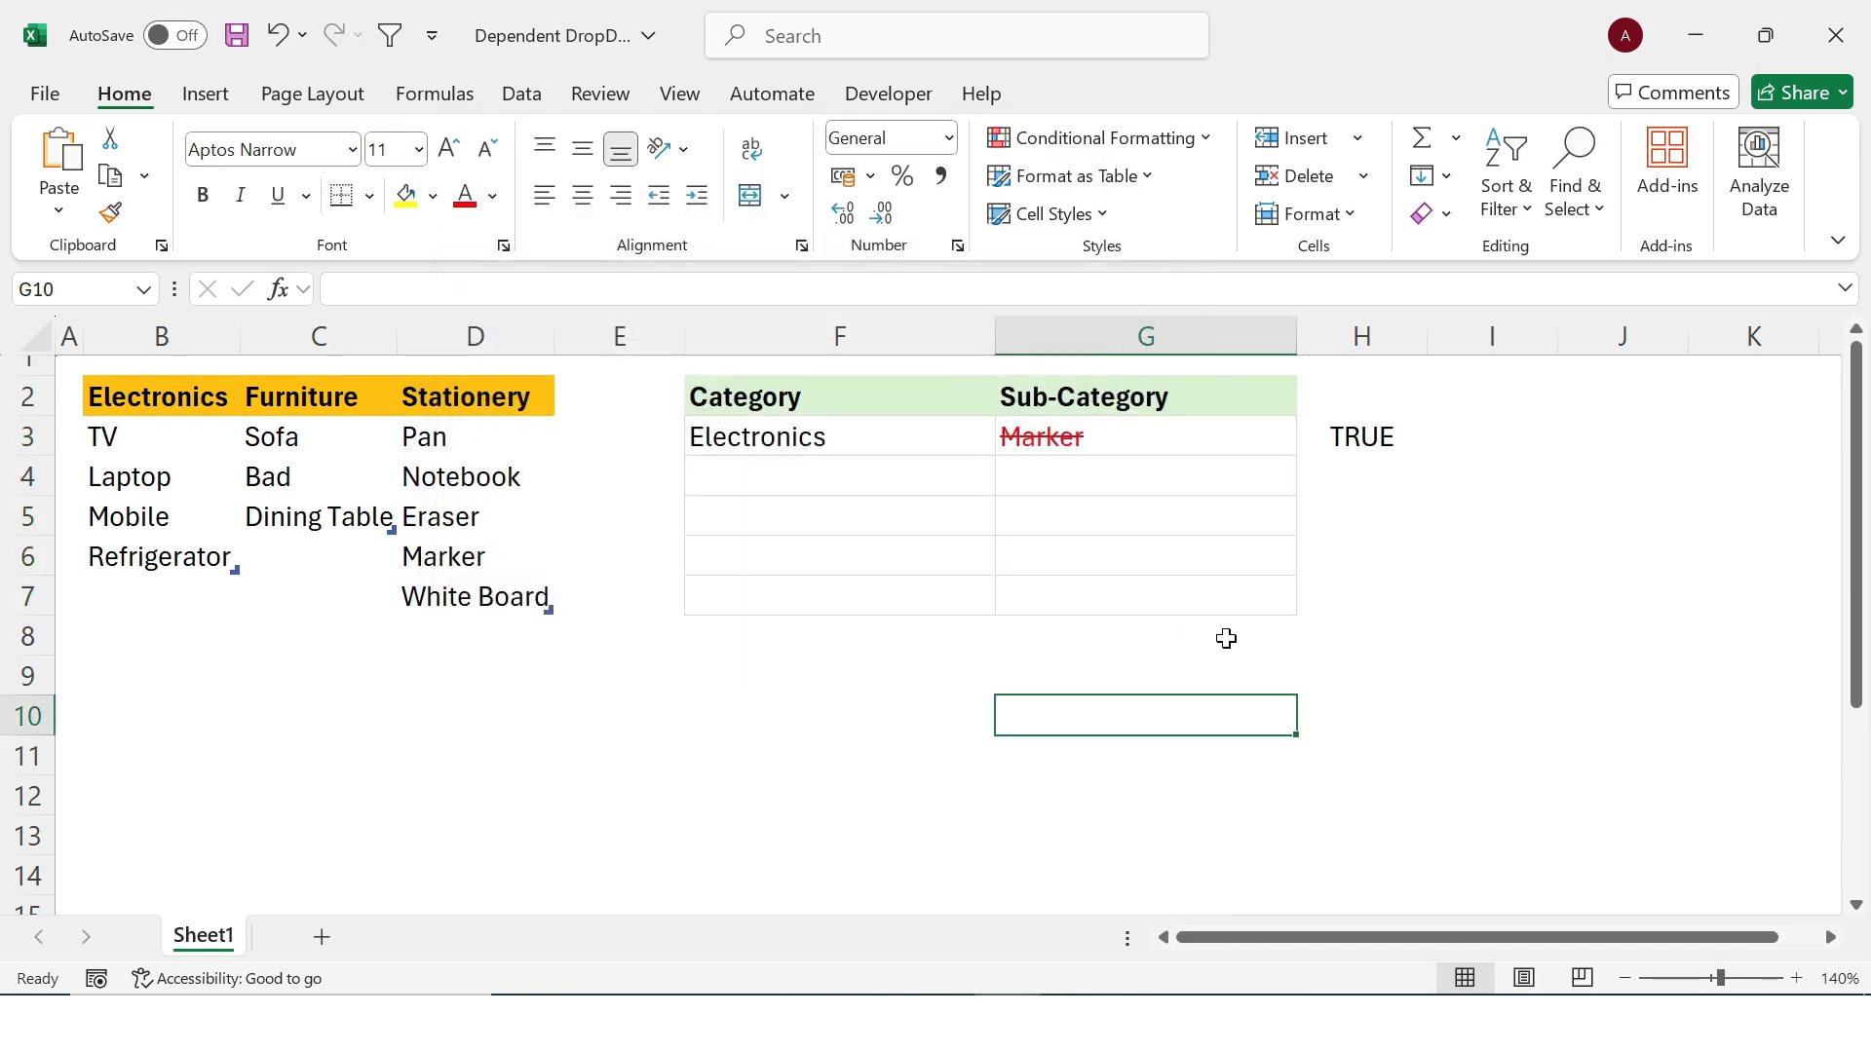
# - Choose Mobile as the sub-category in G3 to test the conditional formatting on a matching entry
pyautogui.click(1119, 445)
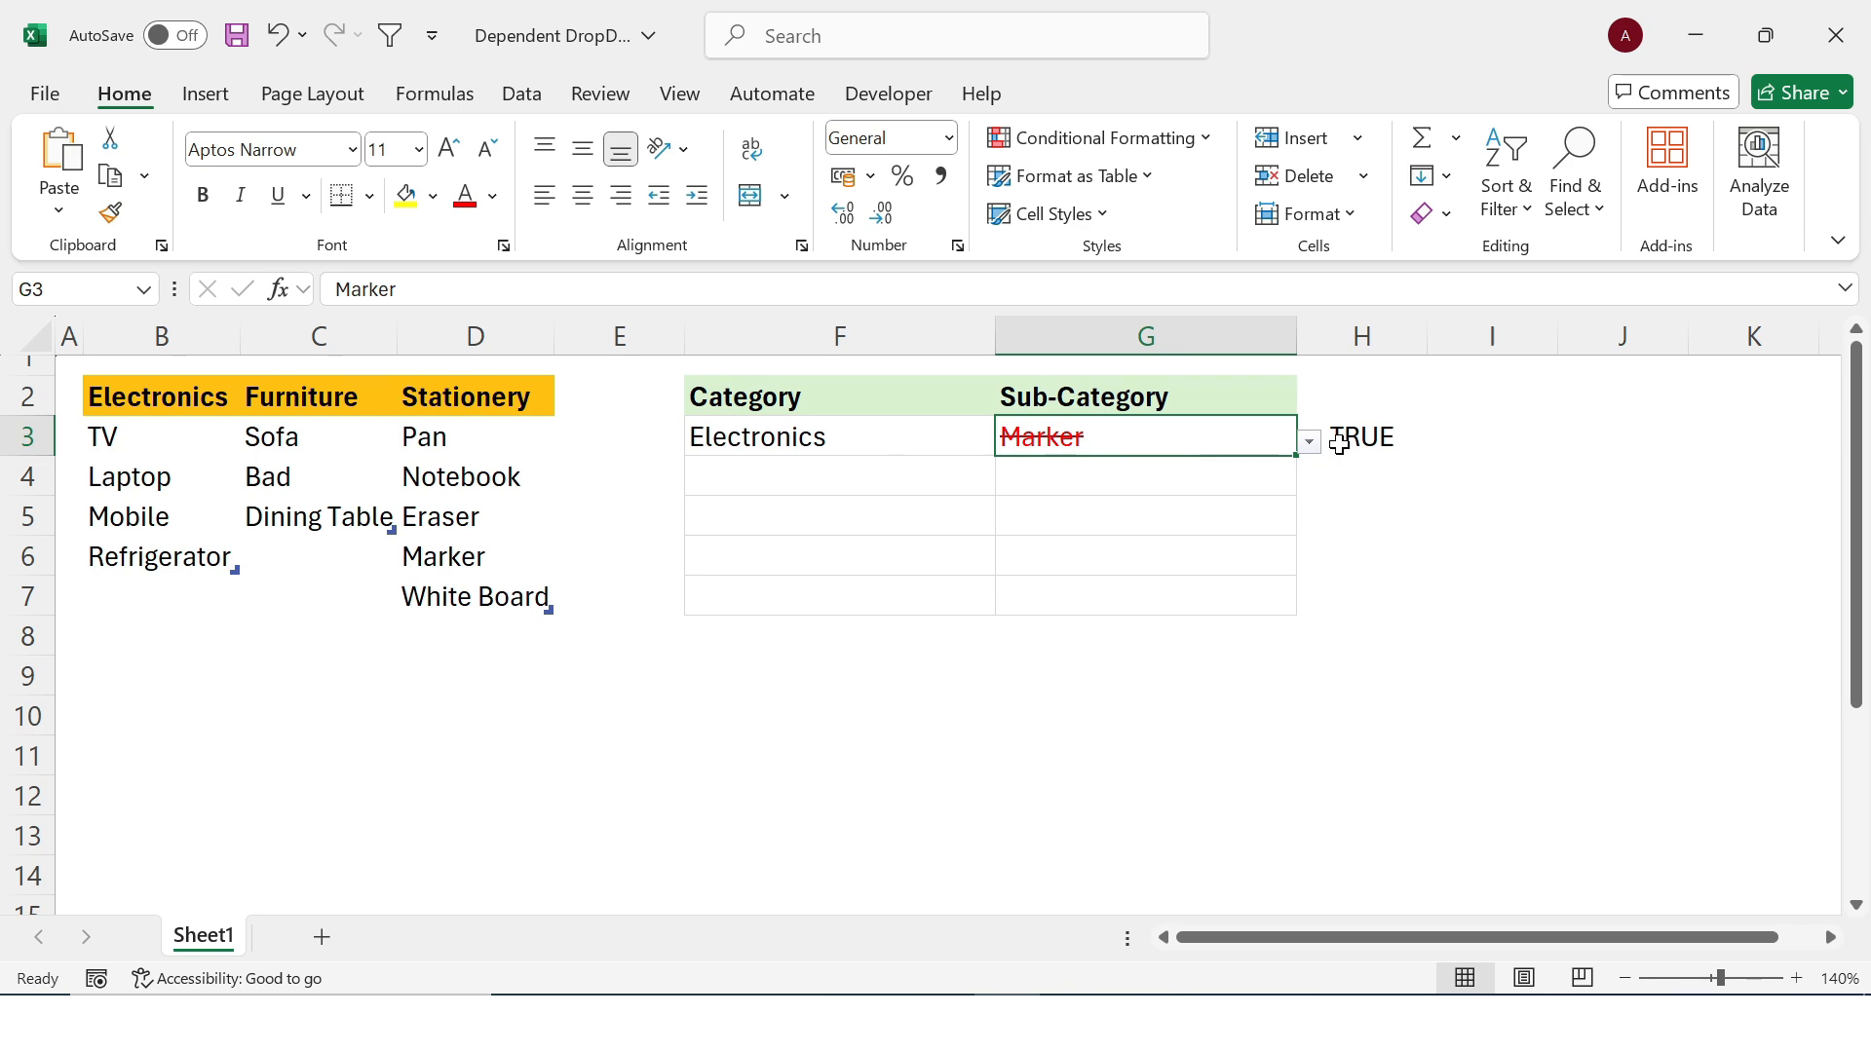
pyautogui.click(1310, 443)
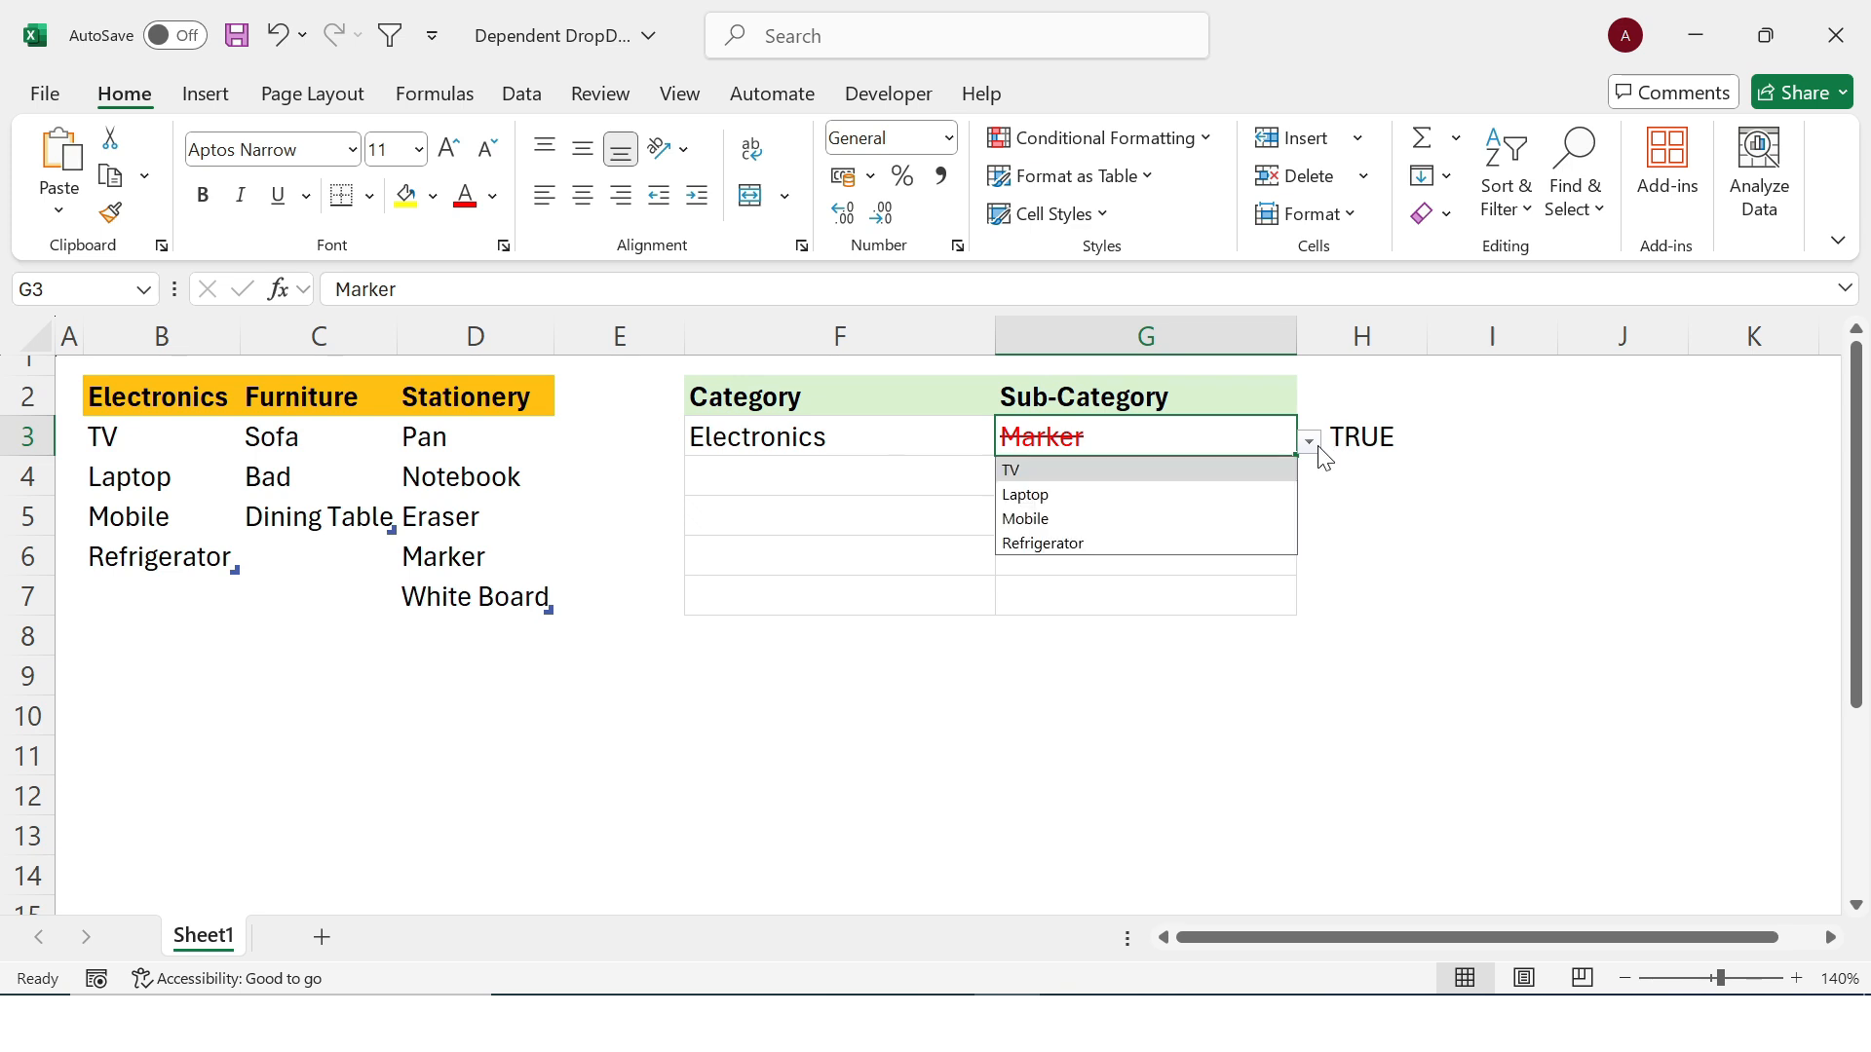
pyautogui.click(1059, 524)
# - Fill row 4 with the category Stationery in F4 and the sub-category Marker in G4
pyautogui.click(834, 477)
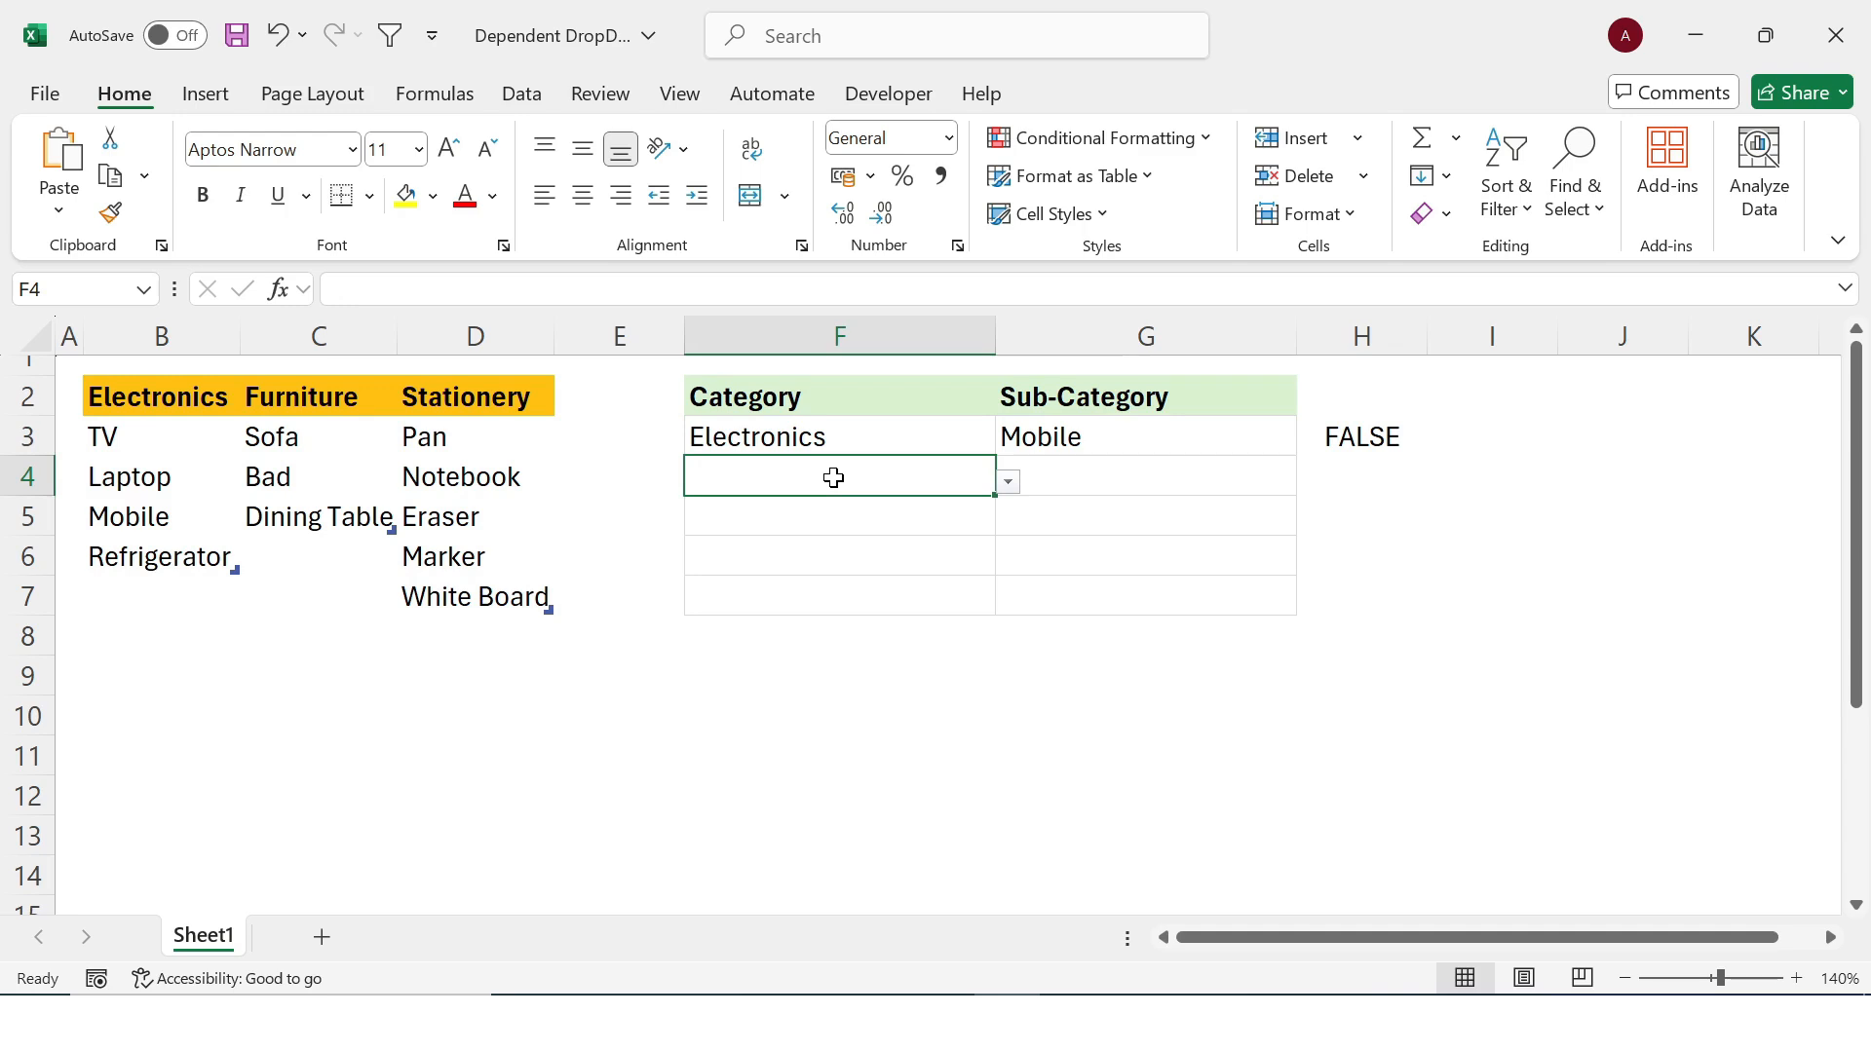
pyautogui.click(1007, 483)
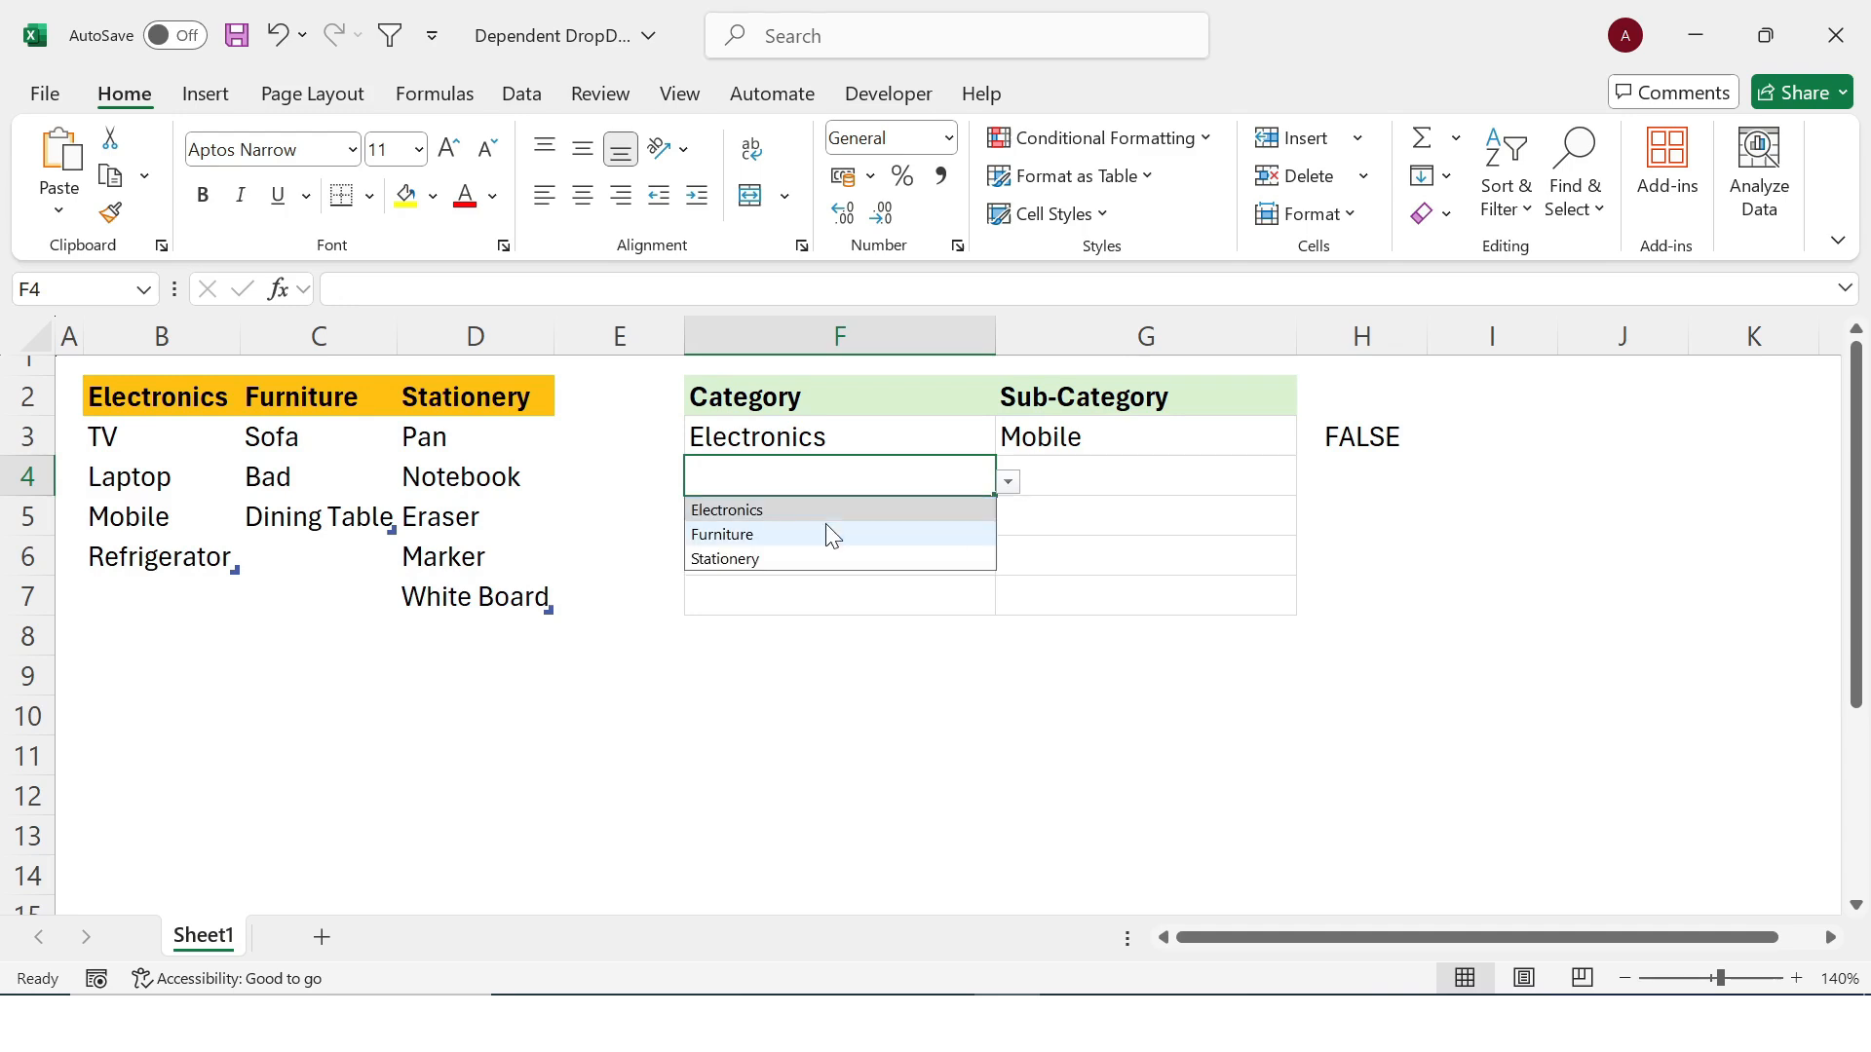
pyautogui.click(767, 560)
pyautogui.click(1148, 487)
pyautogui.click(1307, 483)
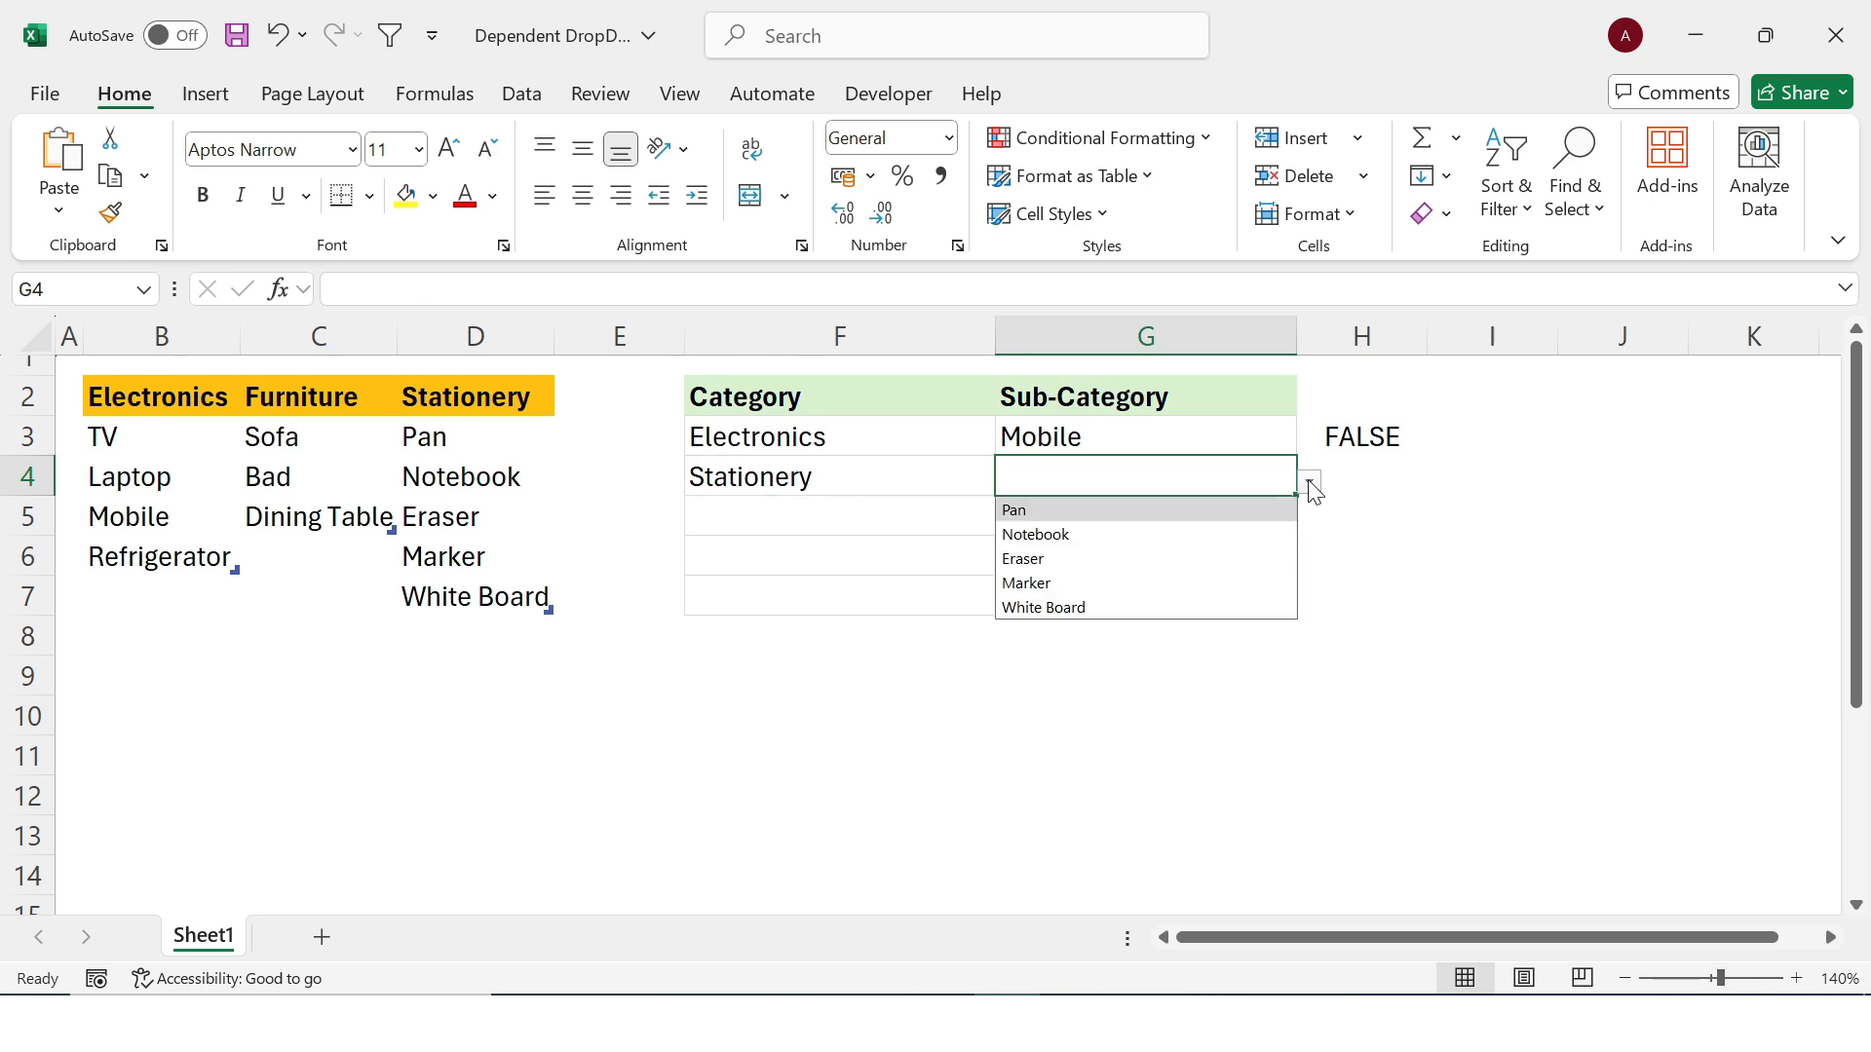
pyautogui.click(1085, 582)
# - Change only the category in F4 to Furniture, keeping Marker in G4, to test the rule on a mismatch
pyautogui.click(883, 473)
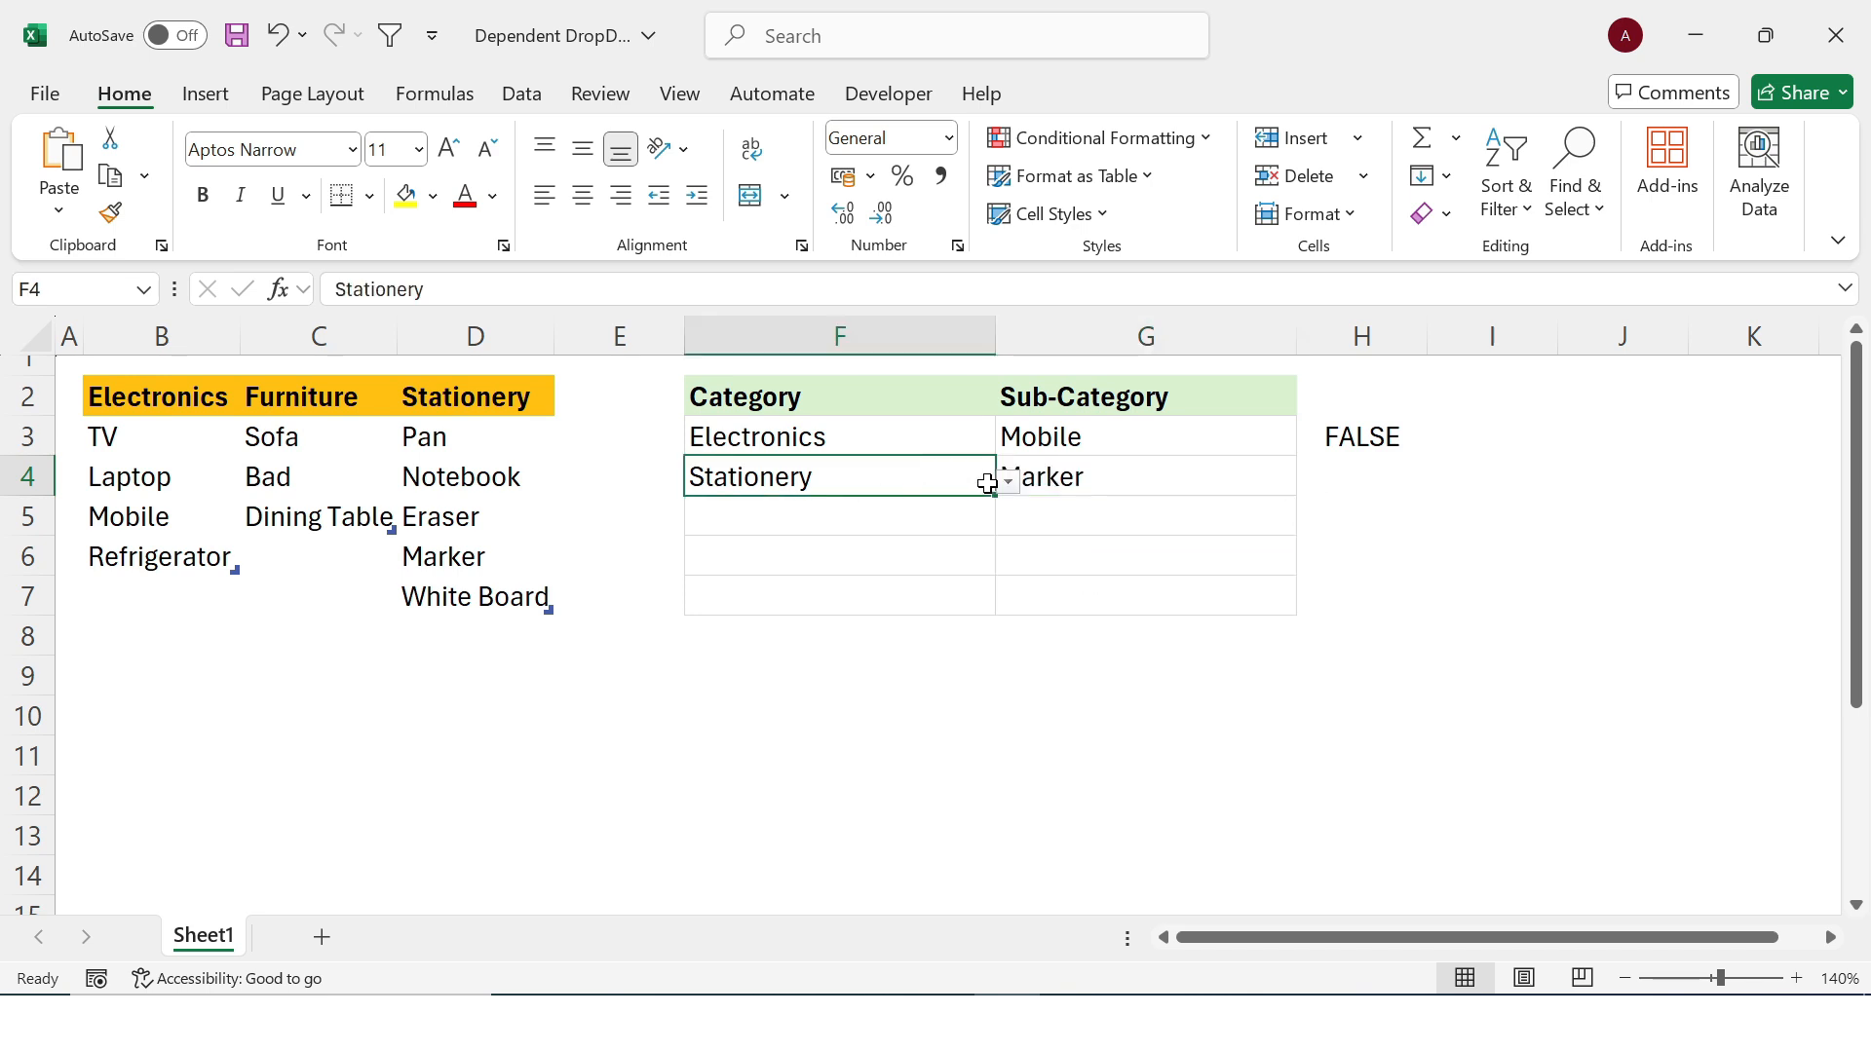
pyautogui.click(1007, 481)
pyautogui.click(773, 532)
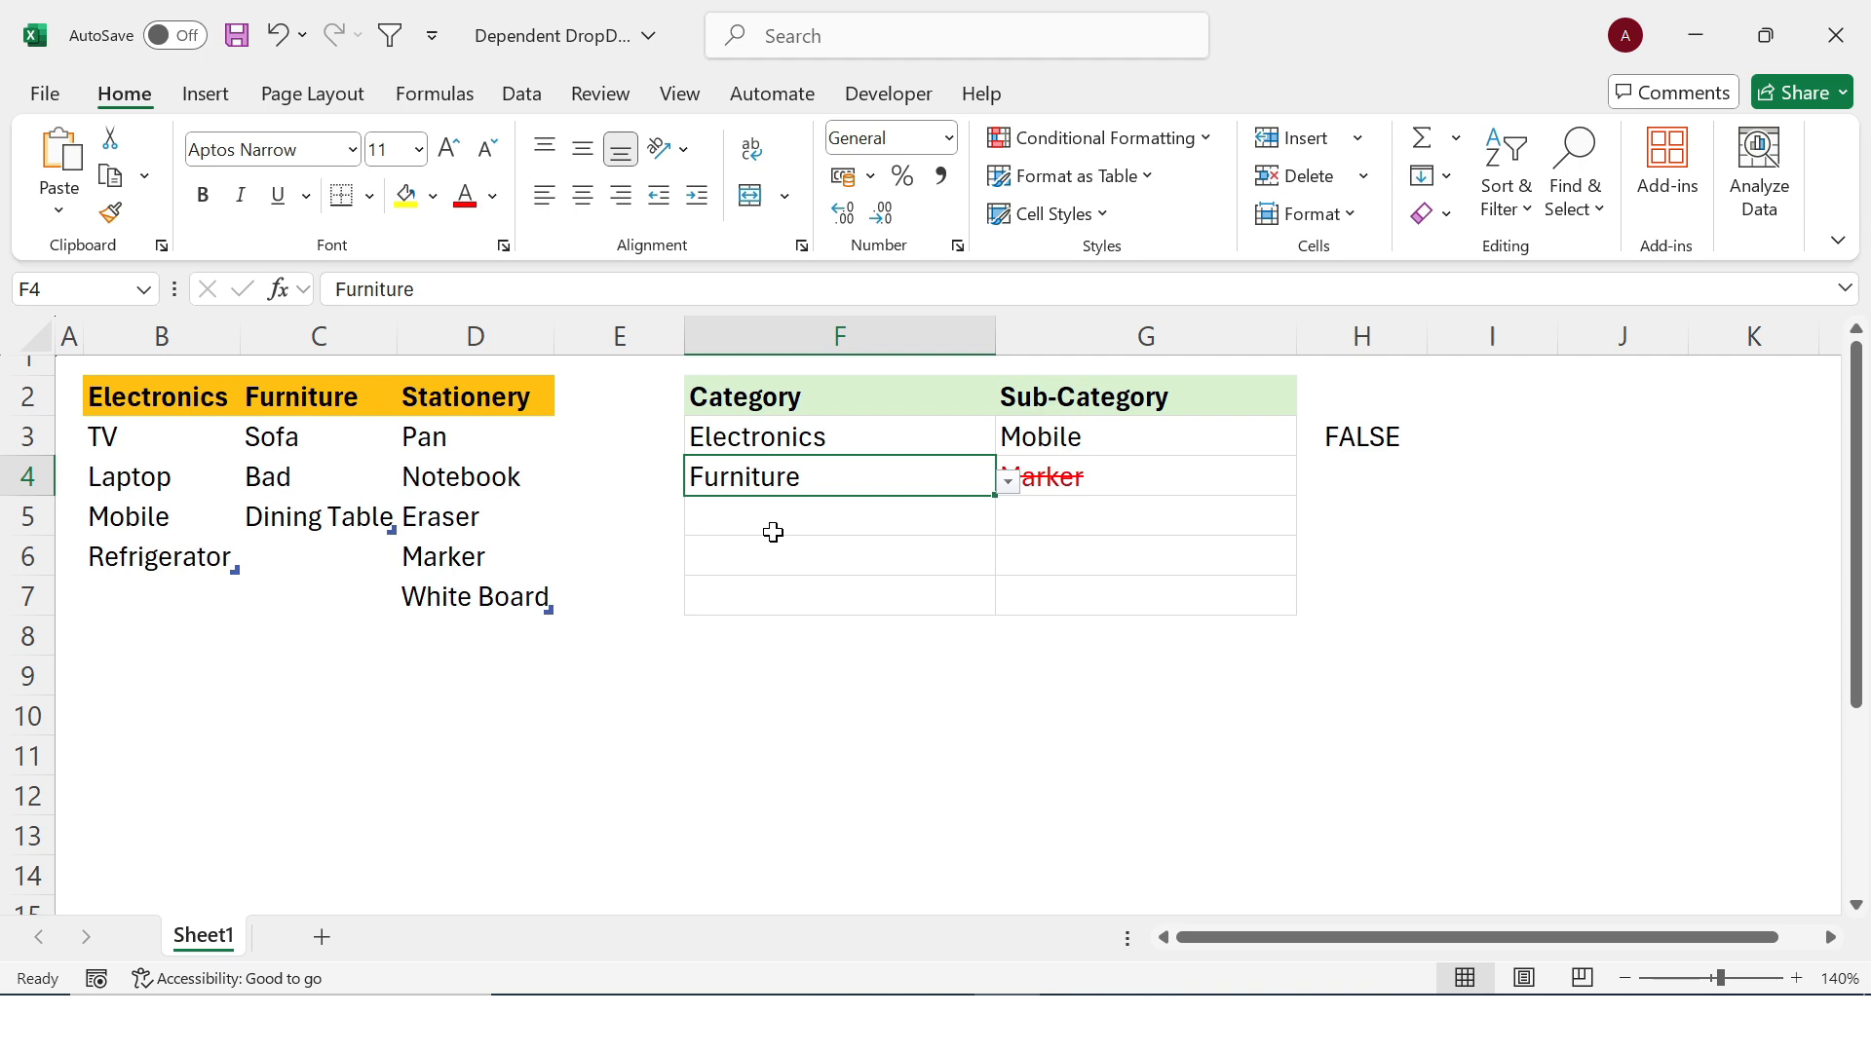
pyautogui.click(1227, 529)
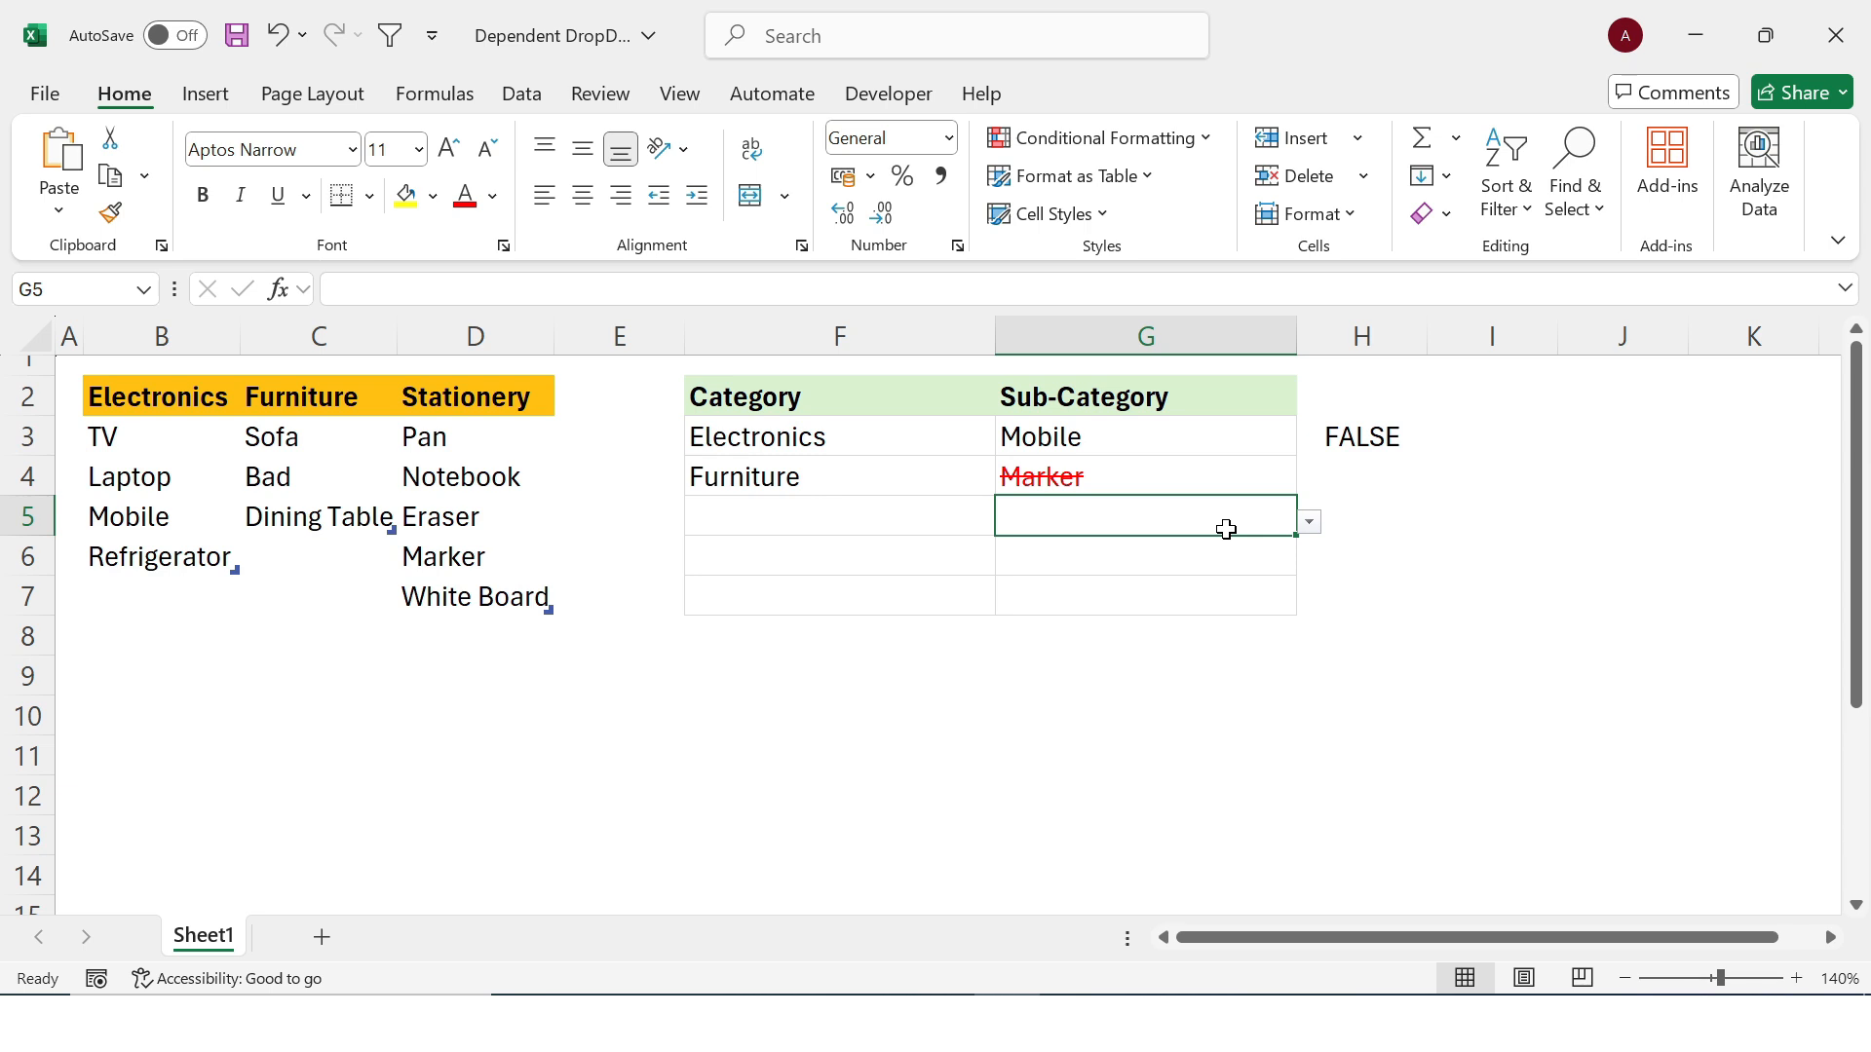
# - Edit the existing conditional formatting rule on G3:G7 to use the custom number format ;;; and apply it
pyautogui.moveTo(1128, 437); pyautogui.dragTo(1136, 603)
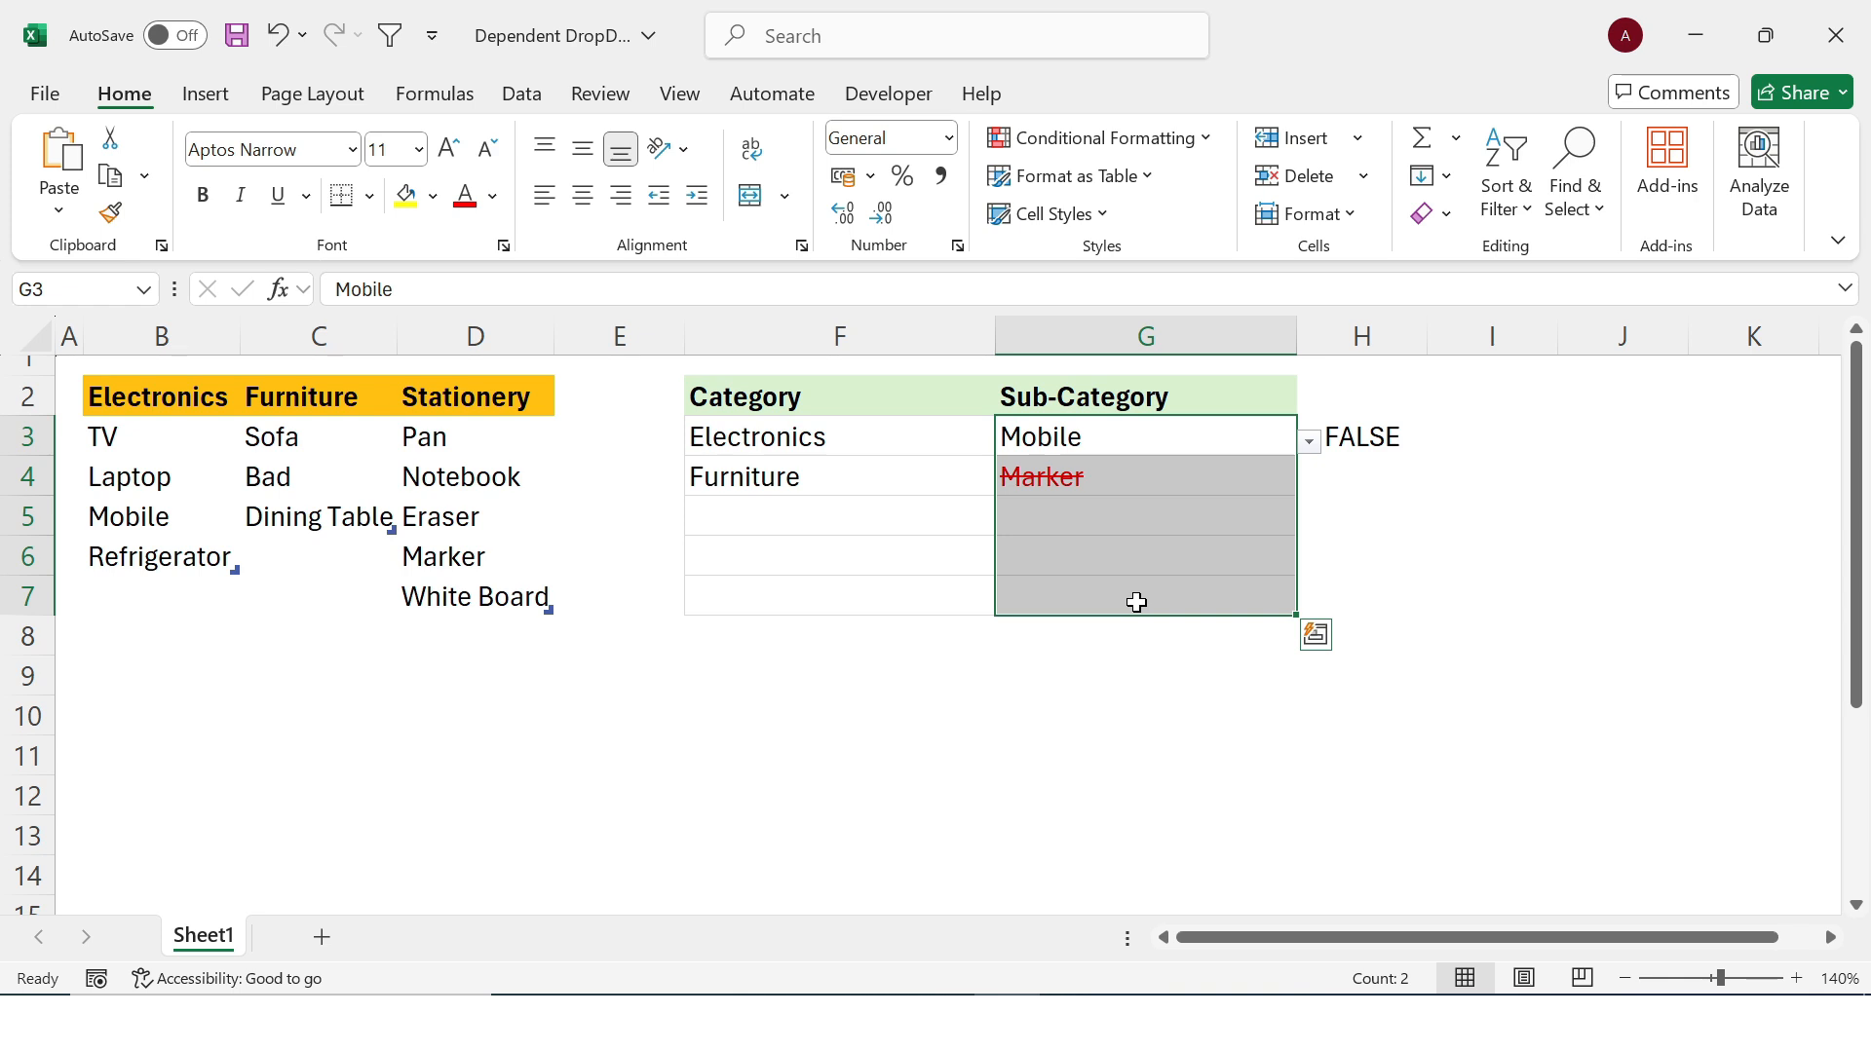
pyautogui.click(1212, 142)
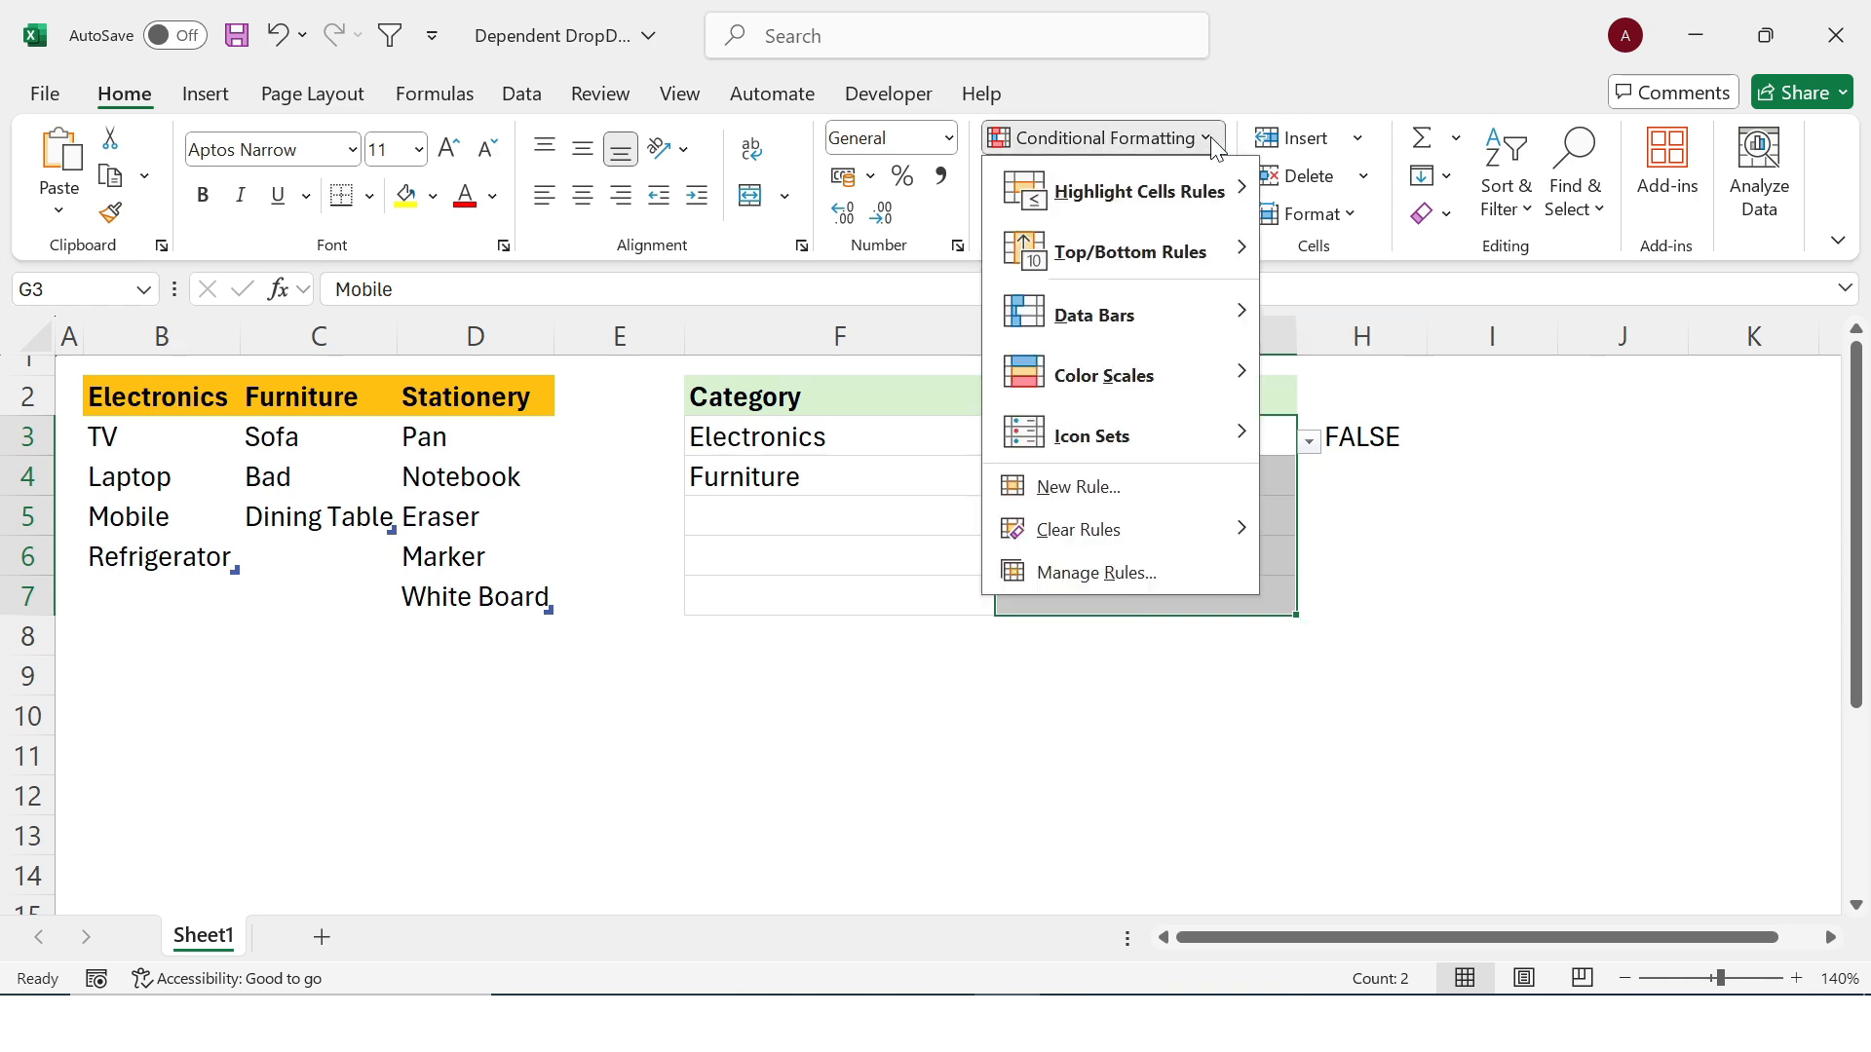
pyautogui.click(1130, 572)
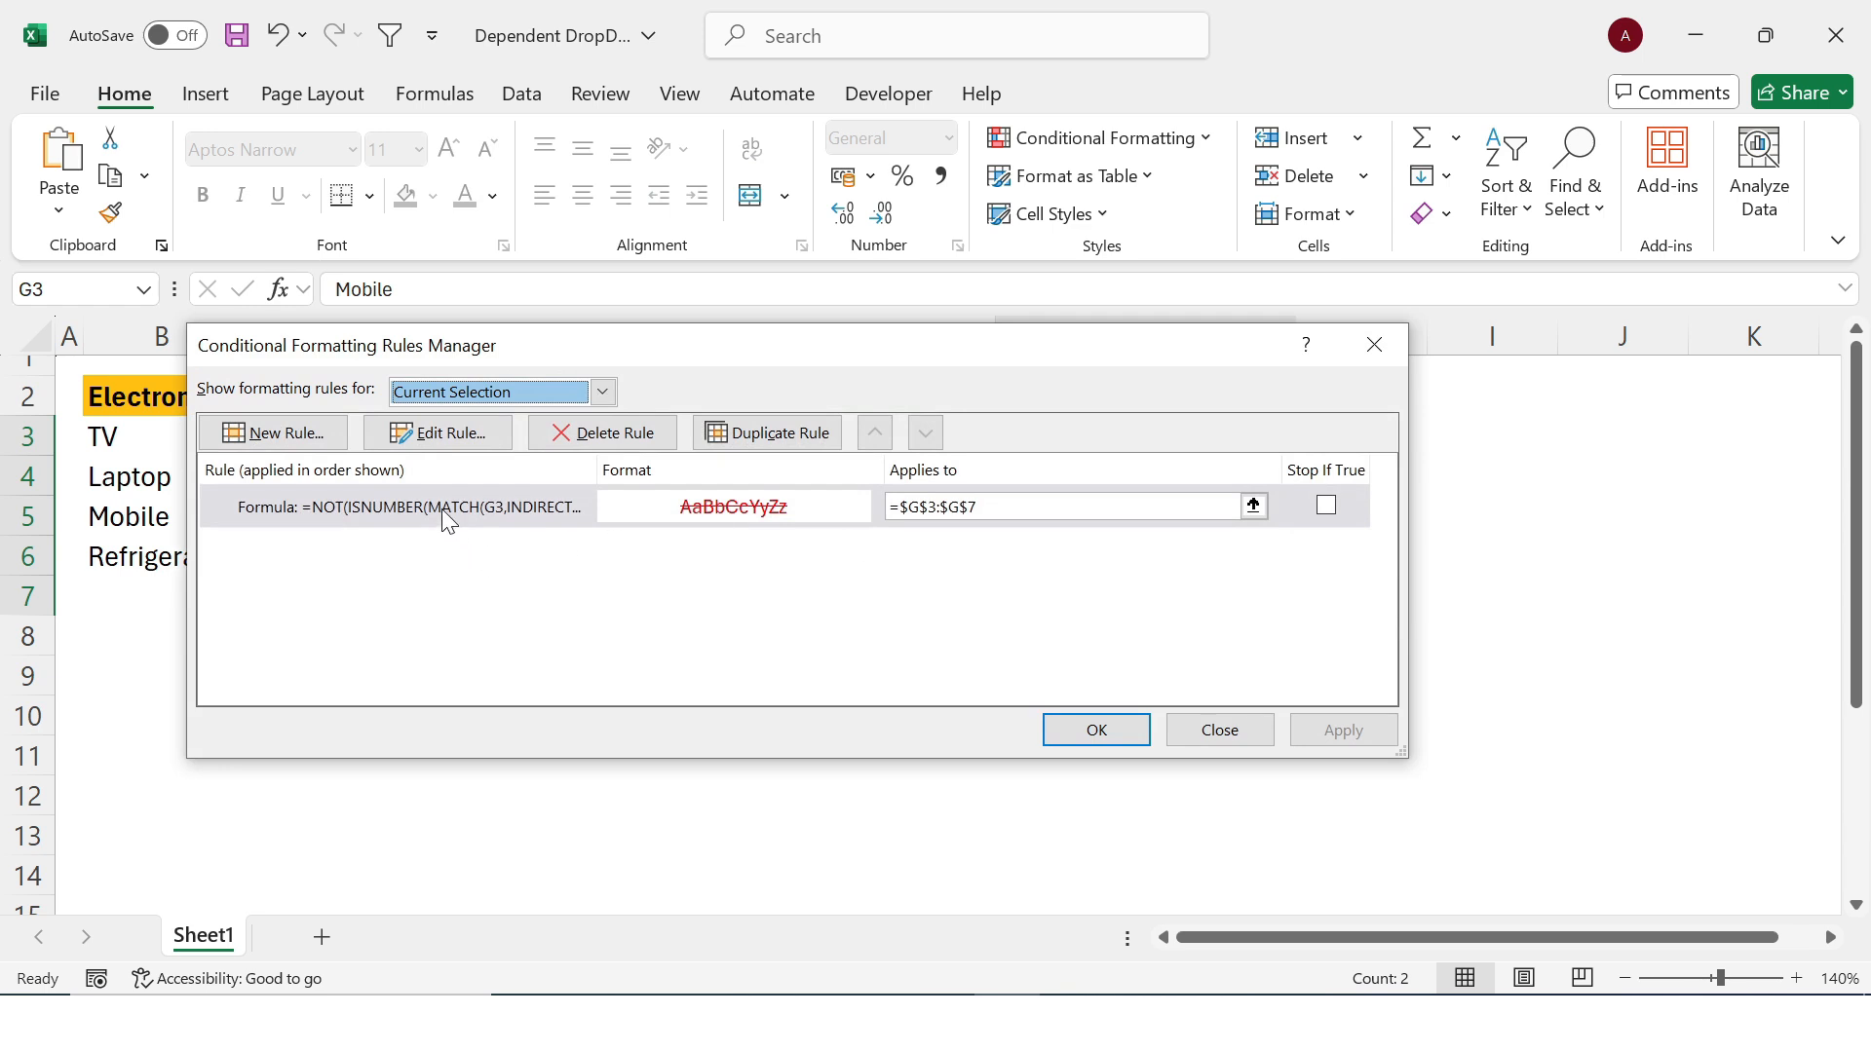
pyautogui.doubleClick(441, 509)
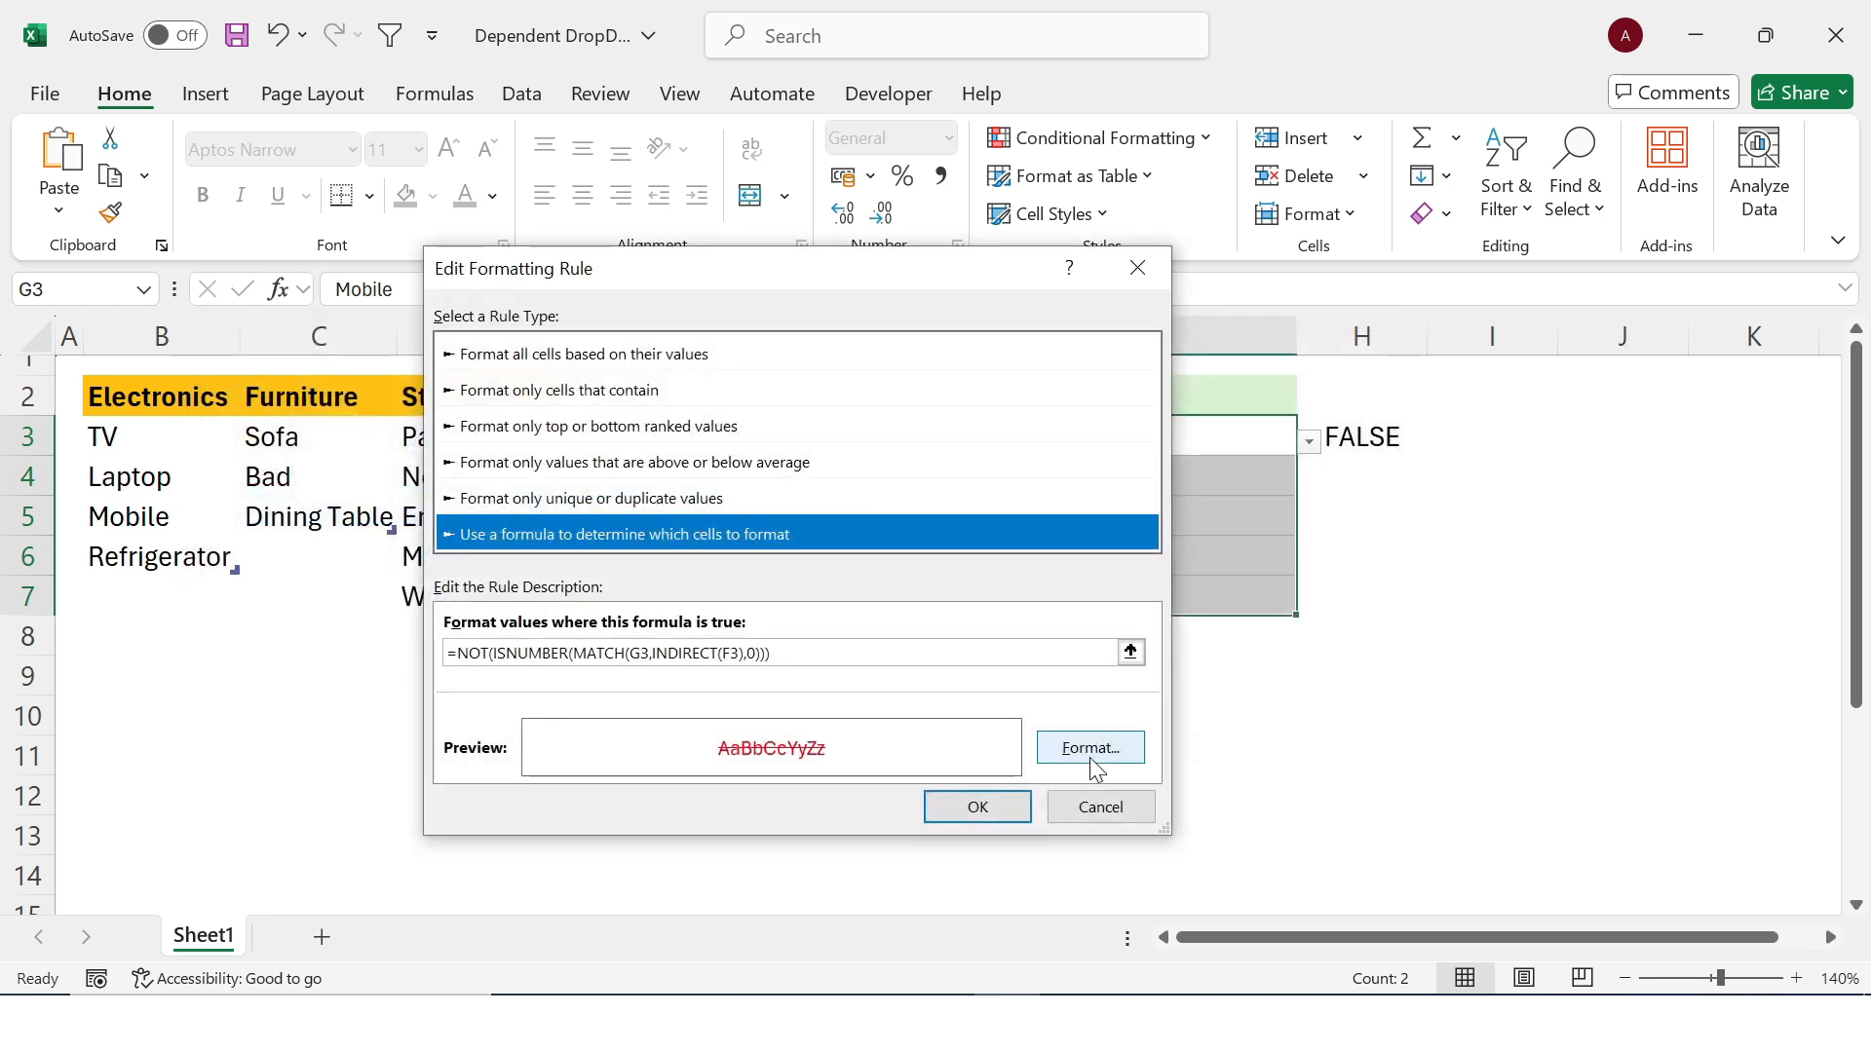
pyautogui.click(1089, 757)
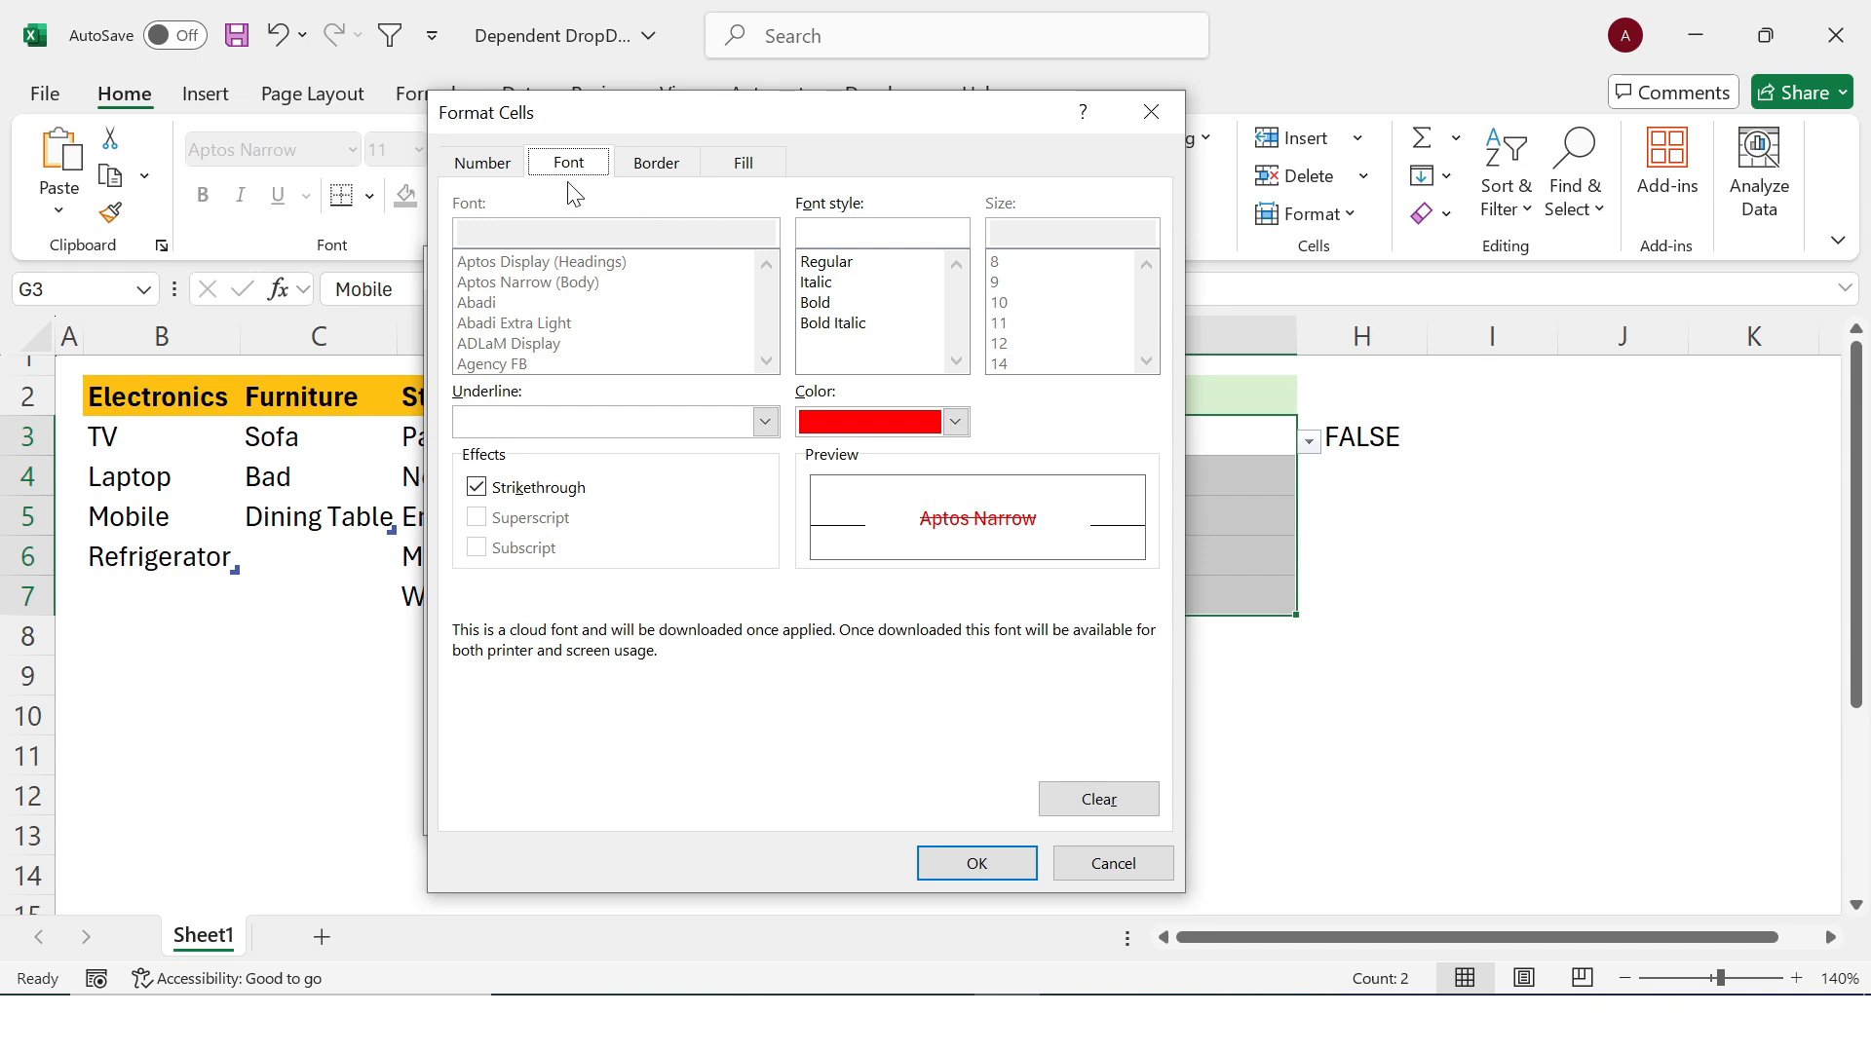
pyautogui.click(499, 162)
pyautogui.click(508, 457)
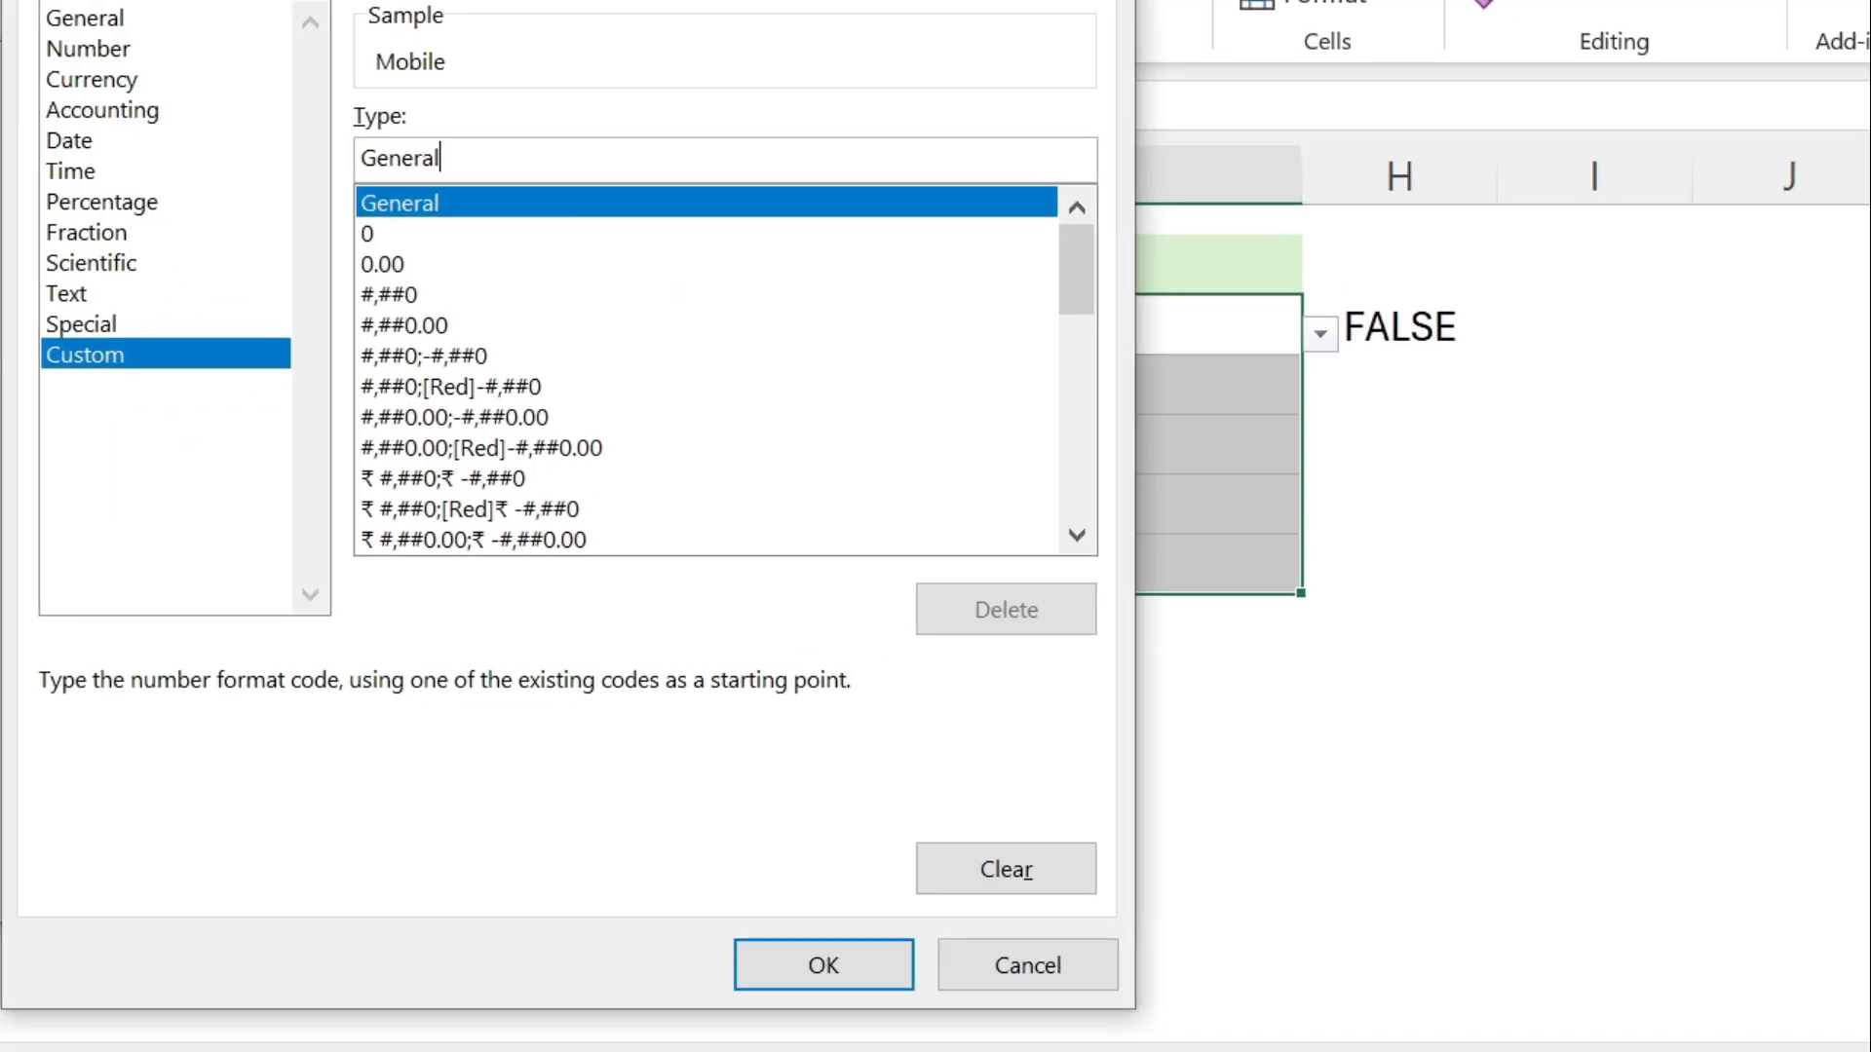
pyautogui.press('BackSpace')
pyautogui.press('BackSpace')
pyautogui.press('BackSpace')
pyautogui.press('BackSpace')
pyautogui.press('BackSpace')
pyautogui.press('BackSpace')
pyautogui.press('BackSpace')
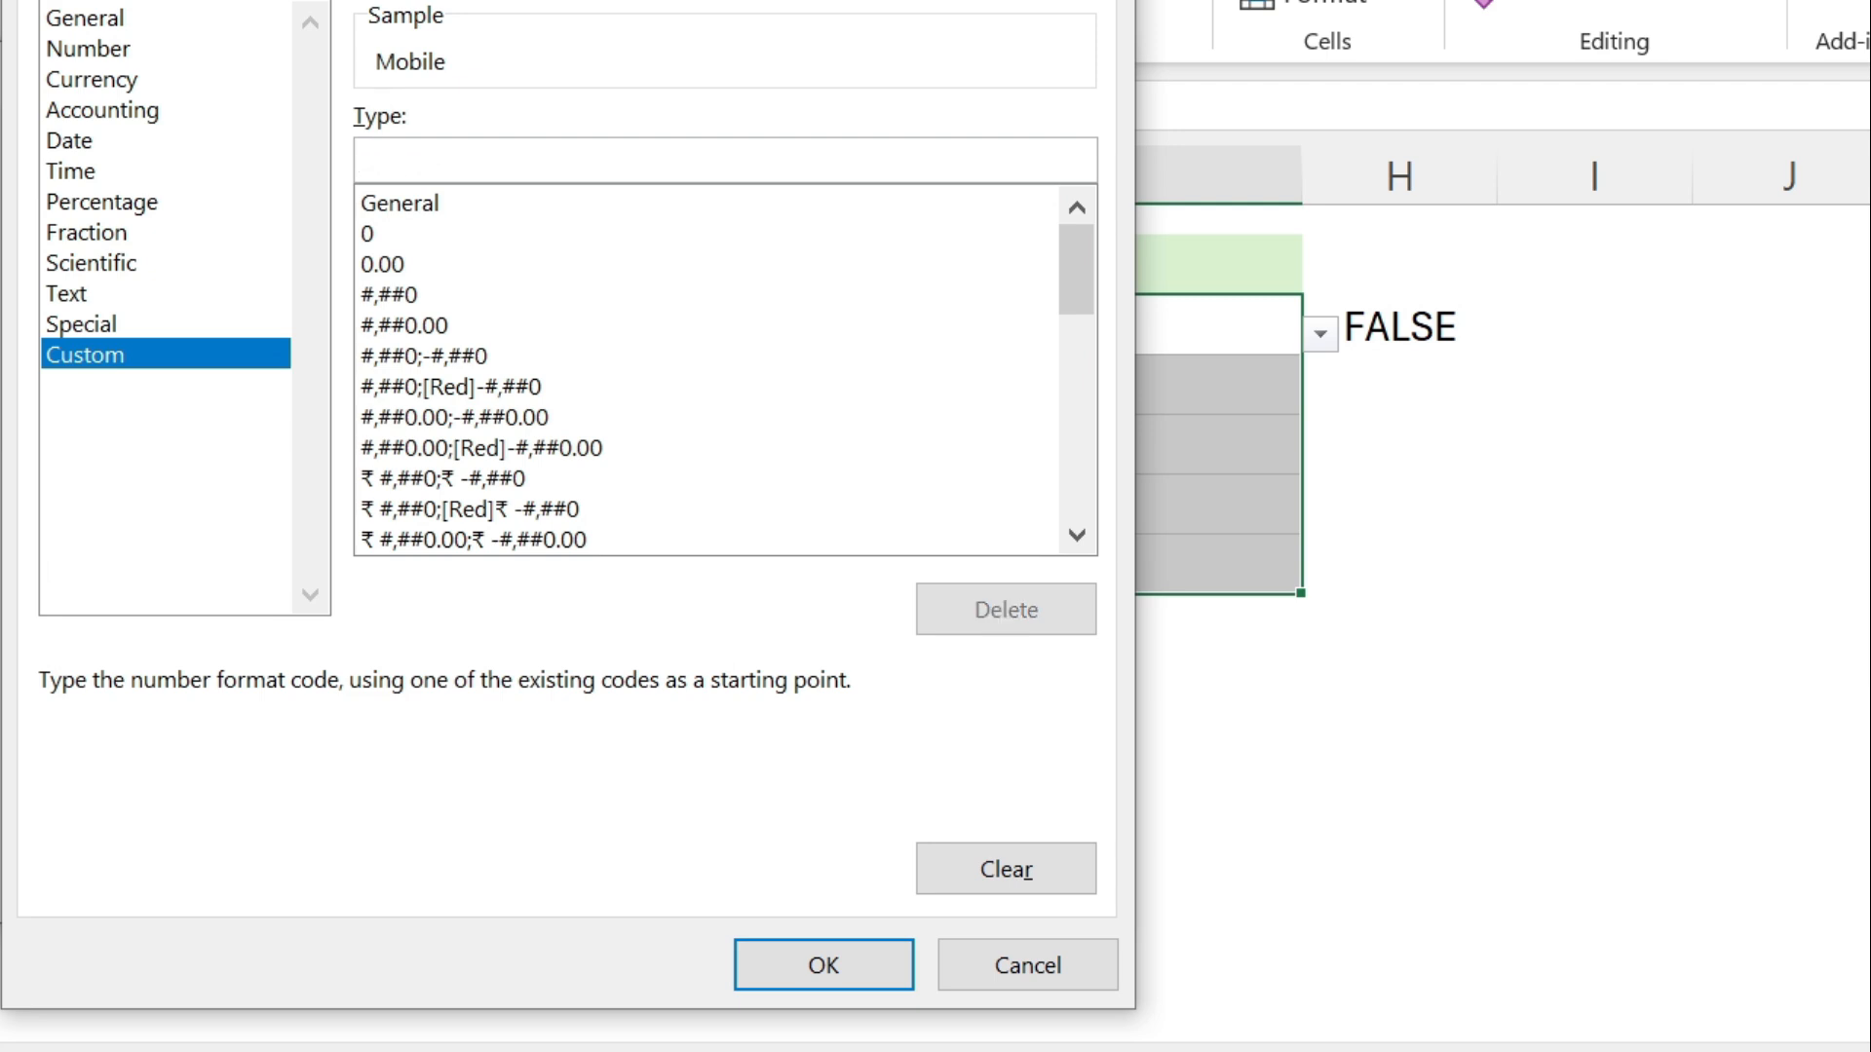
pyautogui.write(';;;')
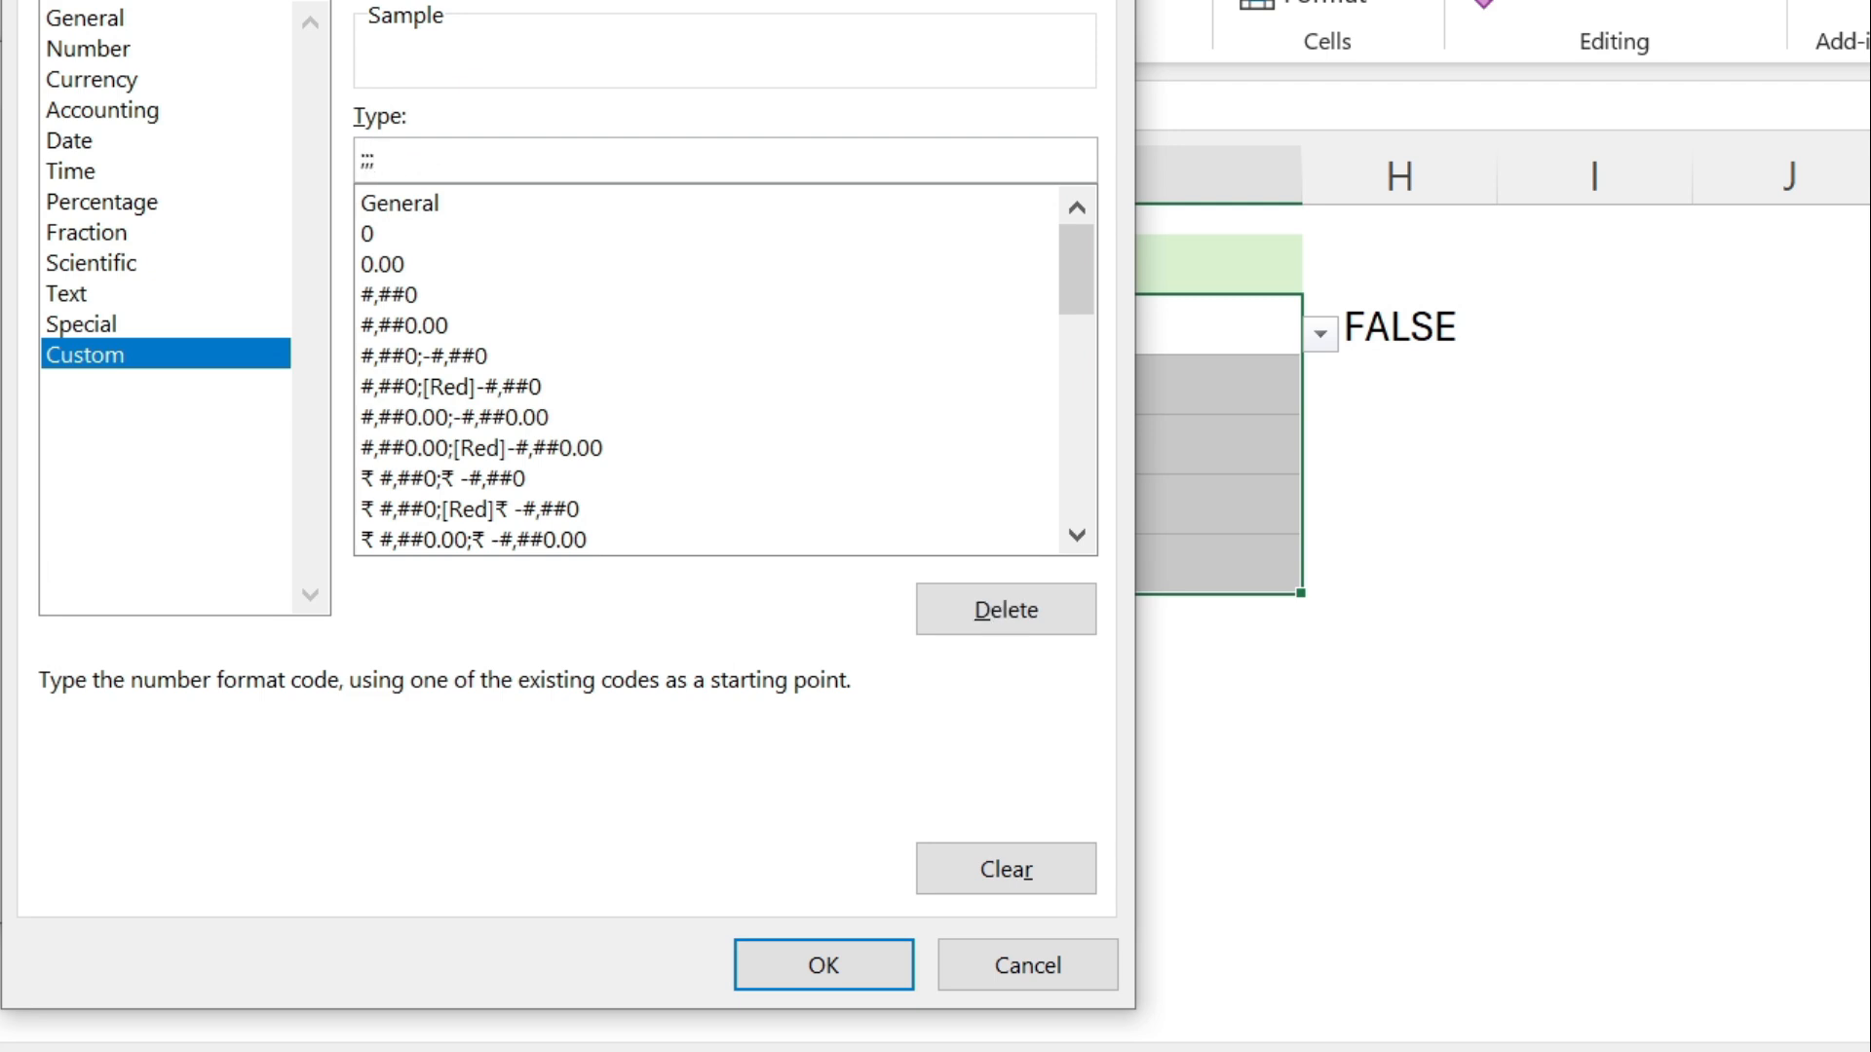
pyautogui.click(809, 964)
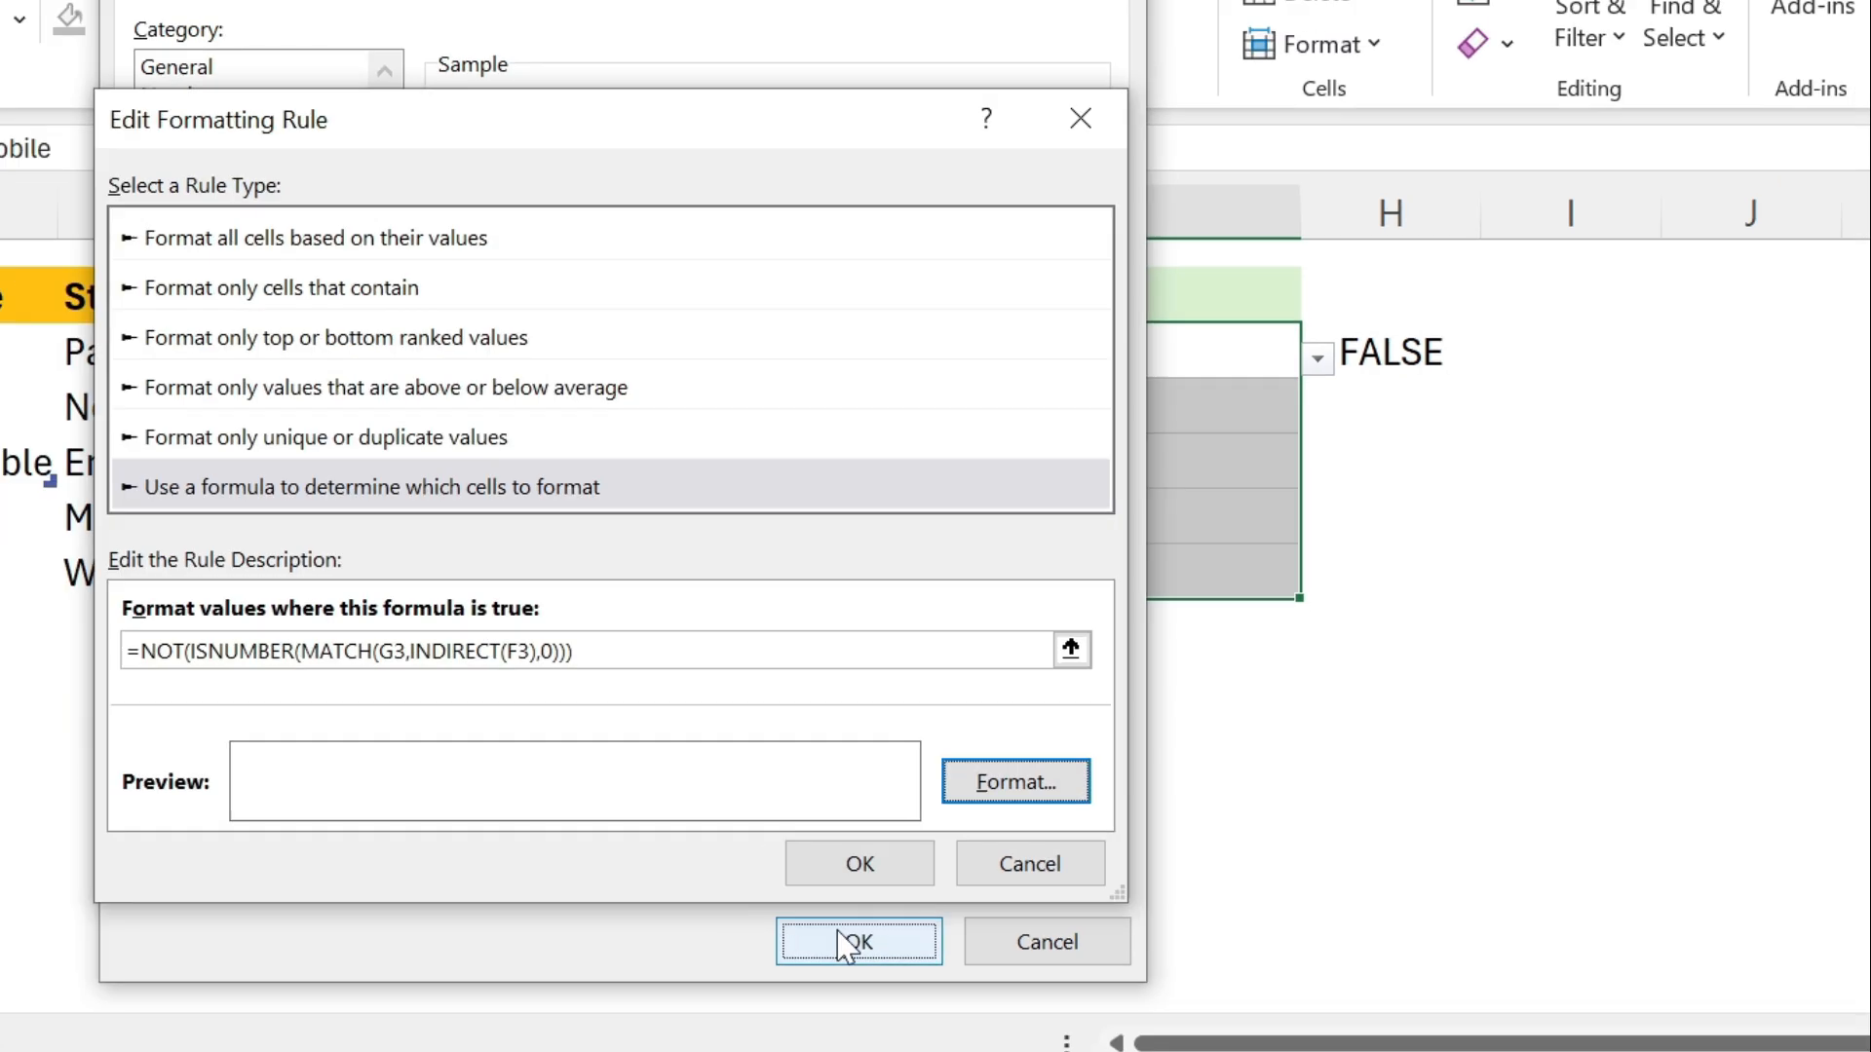
pyautogui.click(892, 870)
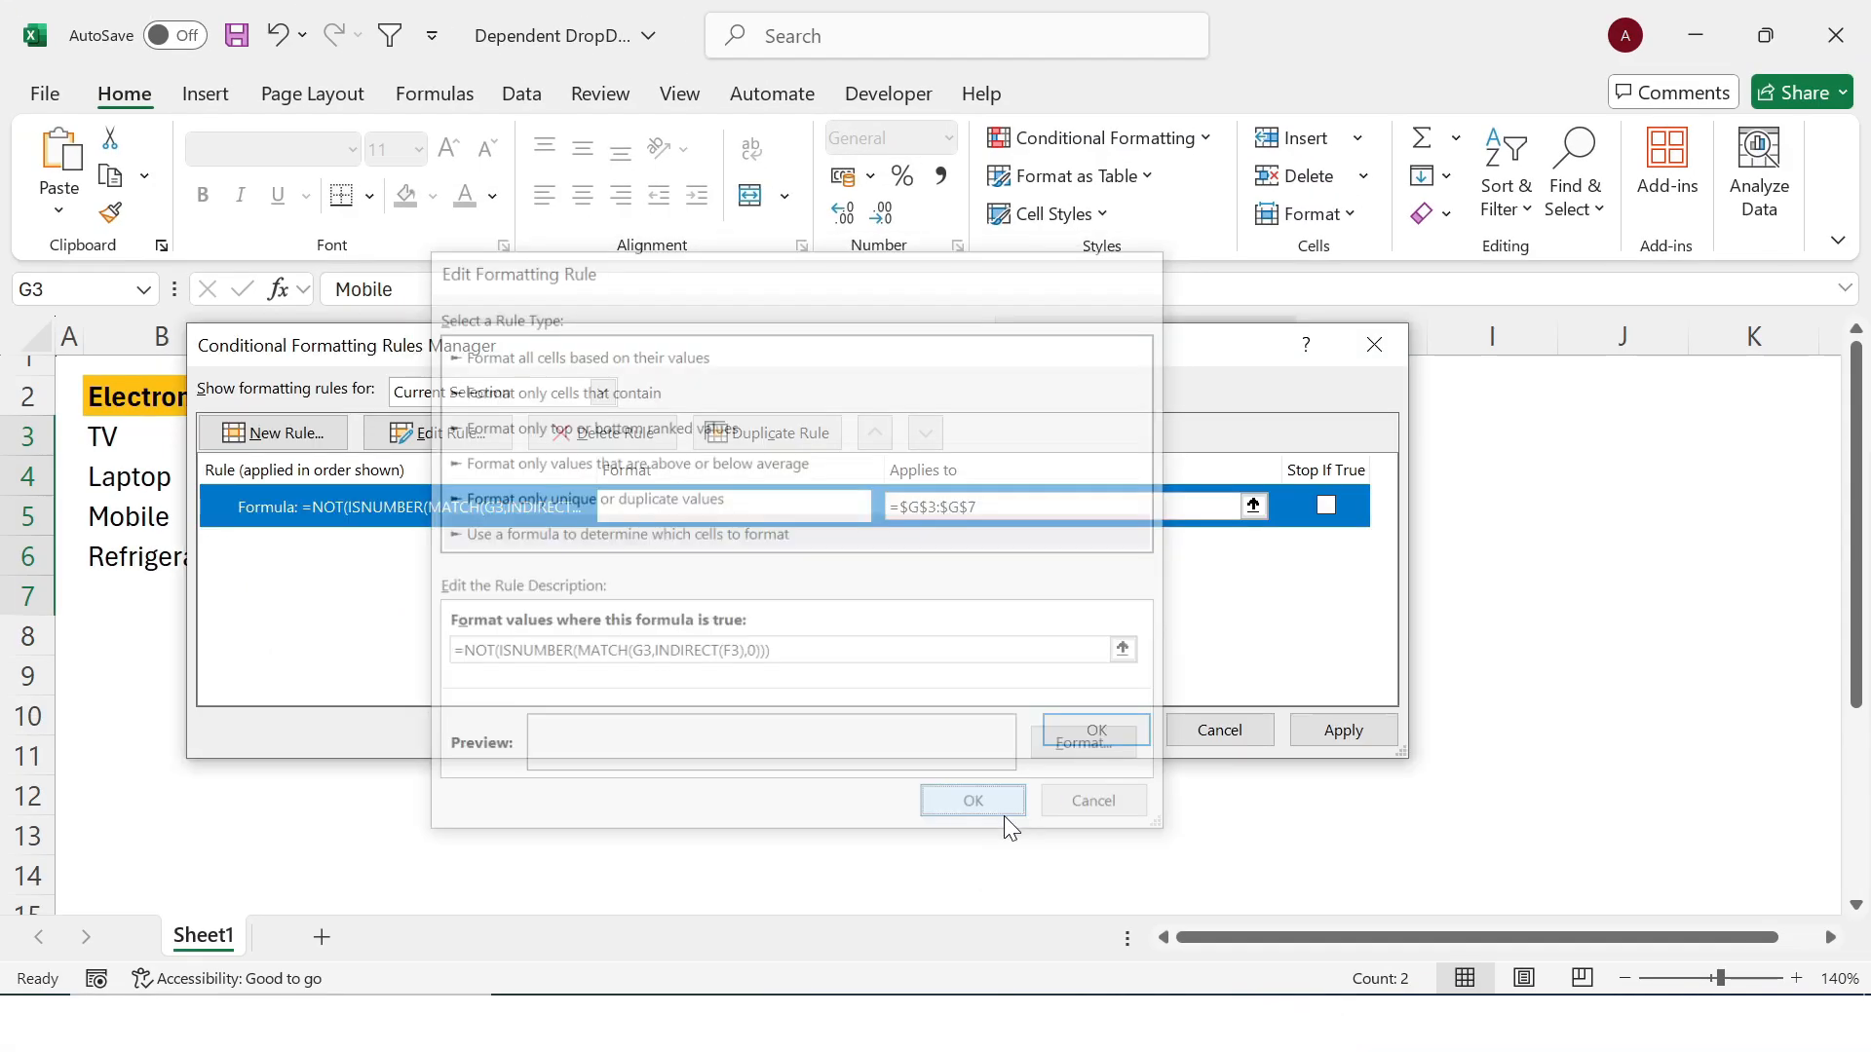
pyautogui.click(1092, 740)
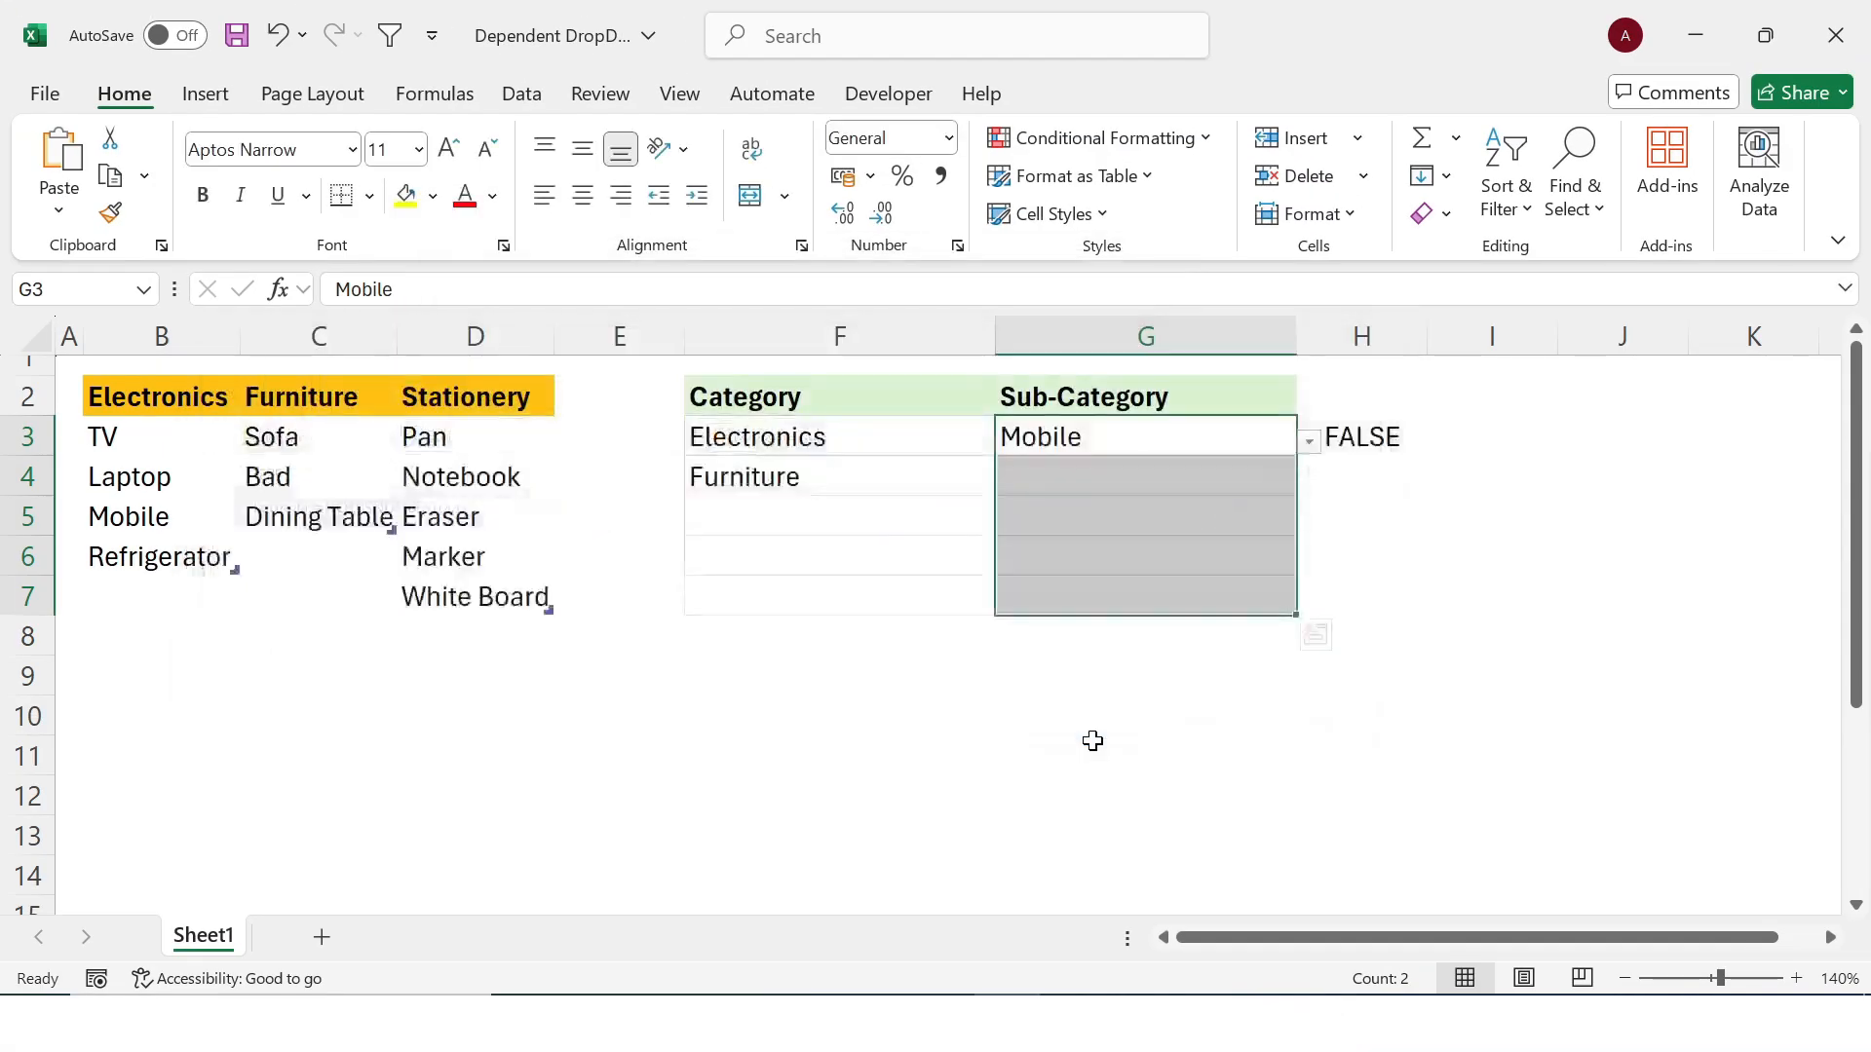
pyautogui.click(1164, 688)
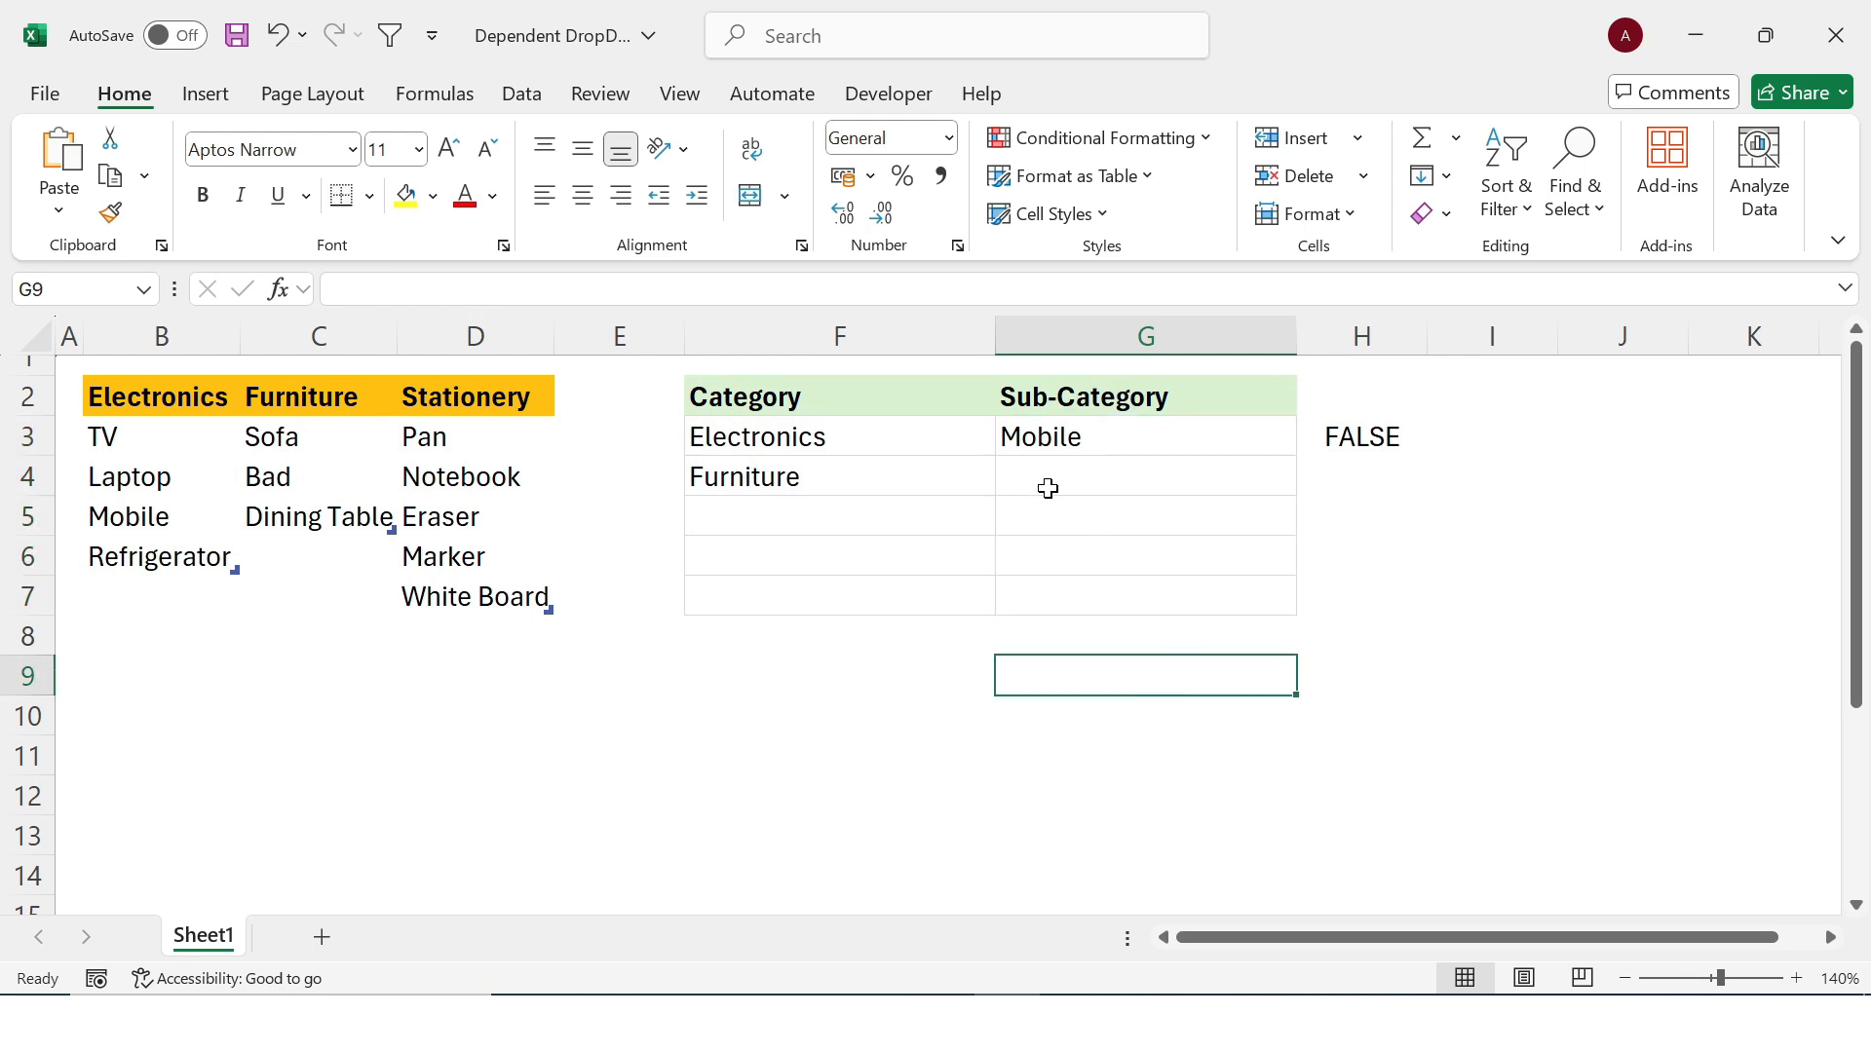
# - Choose Dining Table as the sub-category in G4 to match its Furniture category
pyautogui.click(1142, 485)
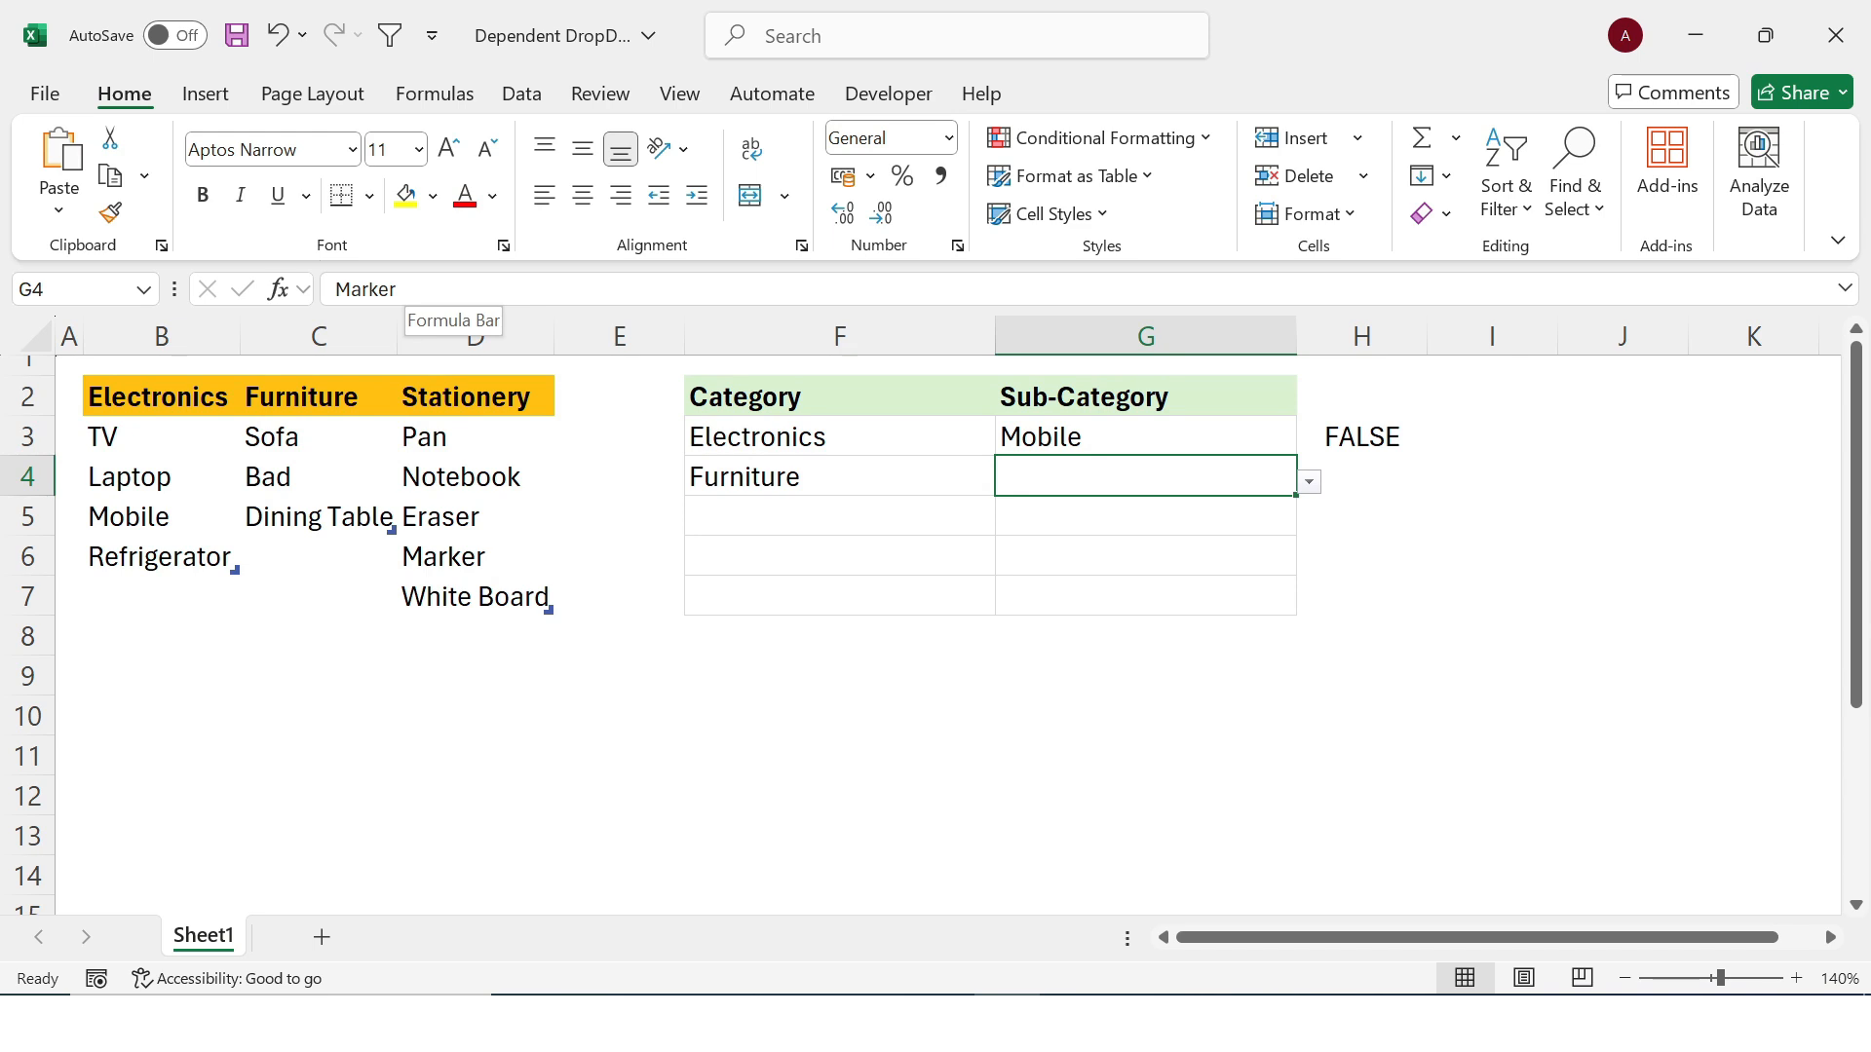
pyautogui.click(1308, 483)
pyautogui.click(1076, 557)
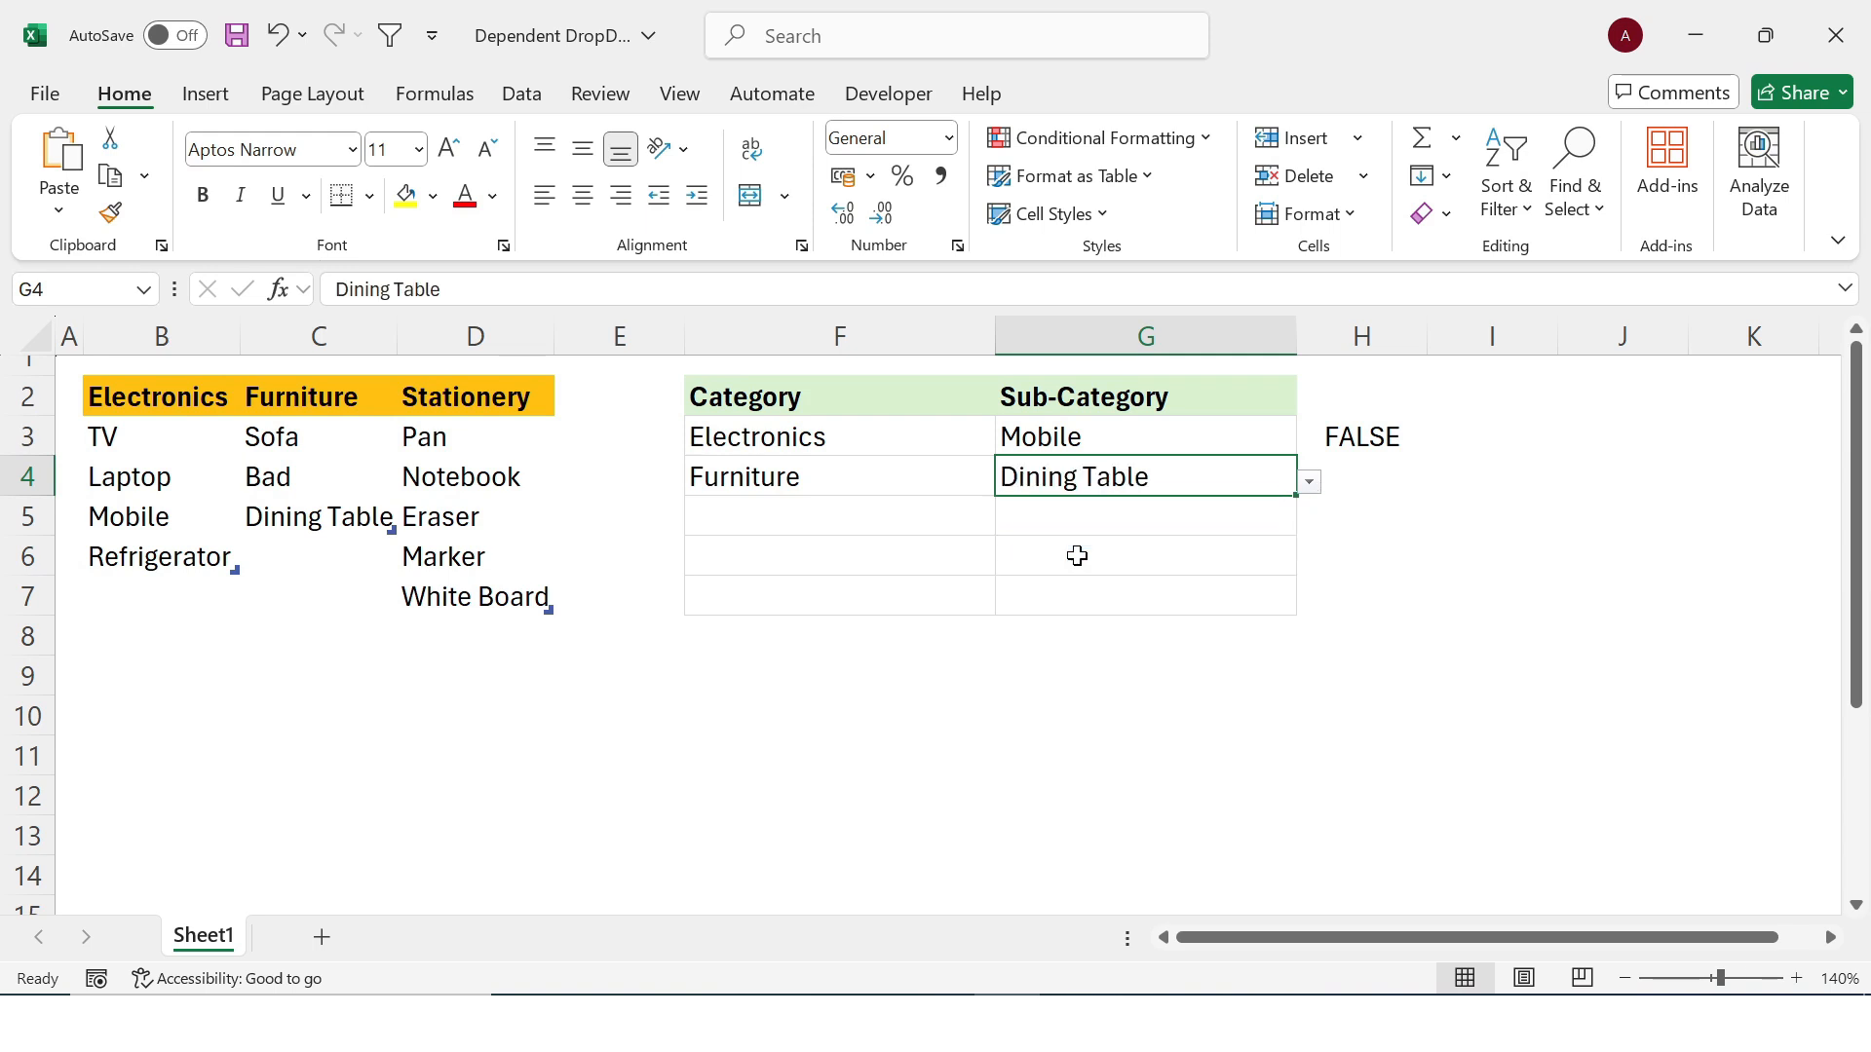
# - Change only the category in F3 to Stationery, keeping Mobile in G3, to test the rule on a mismatch
pyautogui.click(1131, 426)
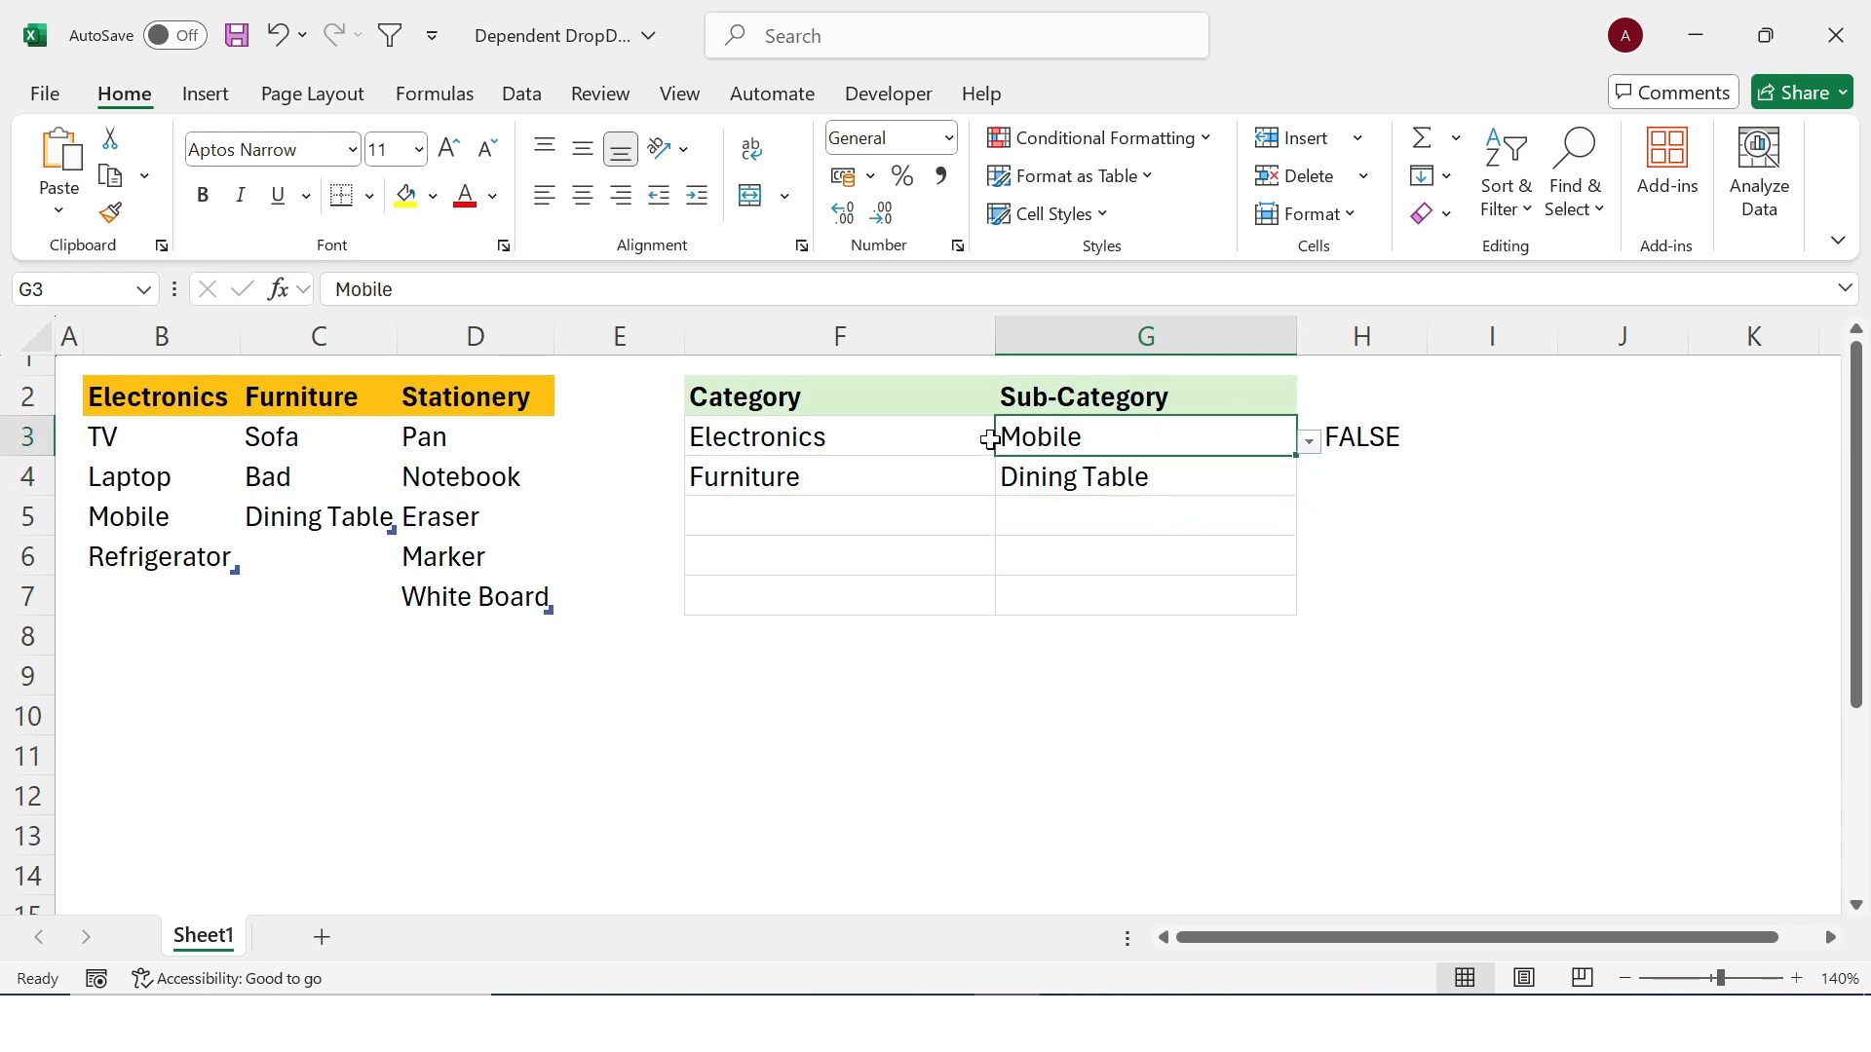
pyautogui.click(927, 436)
pyautogui.click(1008, 440)
pyautogui.click(828, 516)
pyautogui.click(1123, 681)
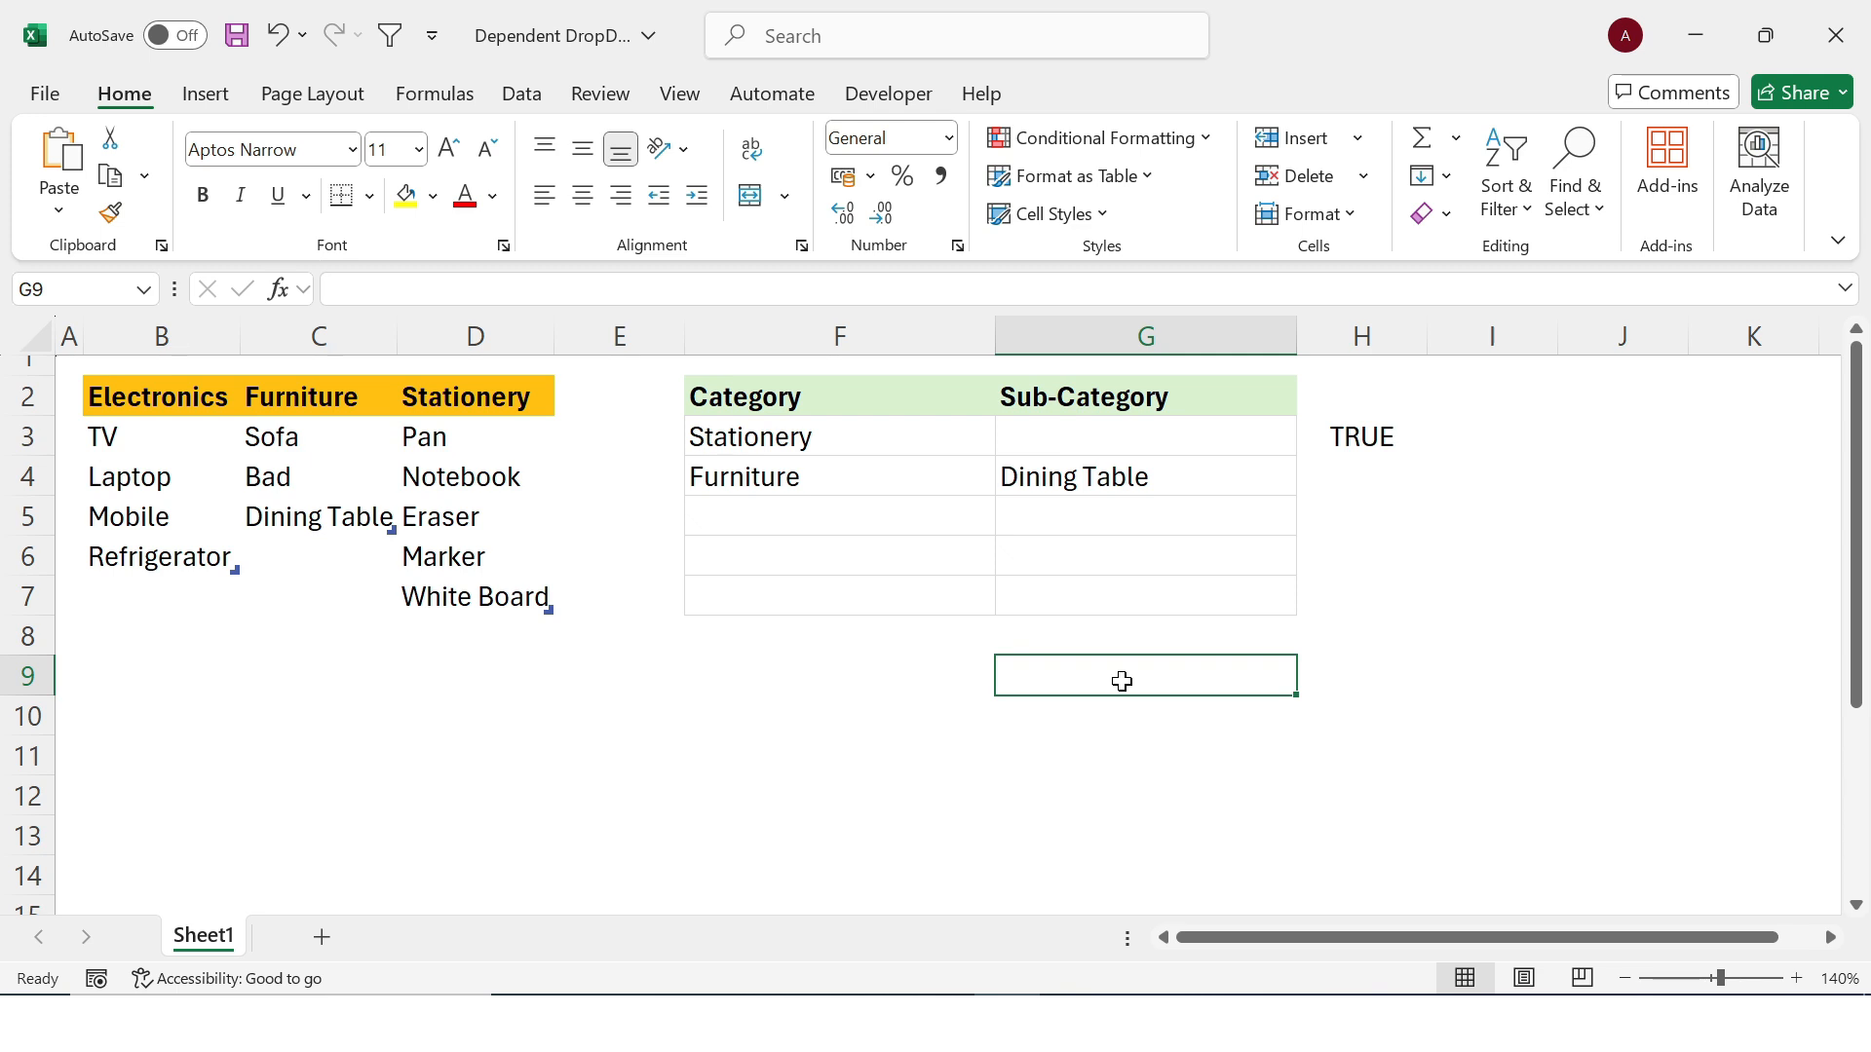
# - Change the custom number format in the G3:G7 conditional formatting rule to ;;;"Select"
pyautogui.moveTo(1079, 432); pyautogui.dragTo(1090, 598)
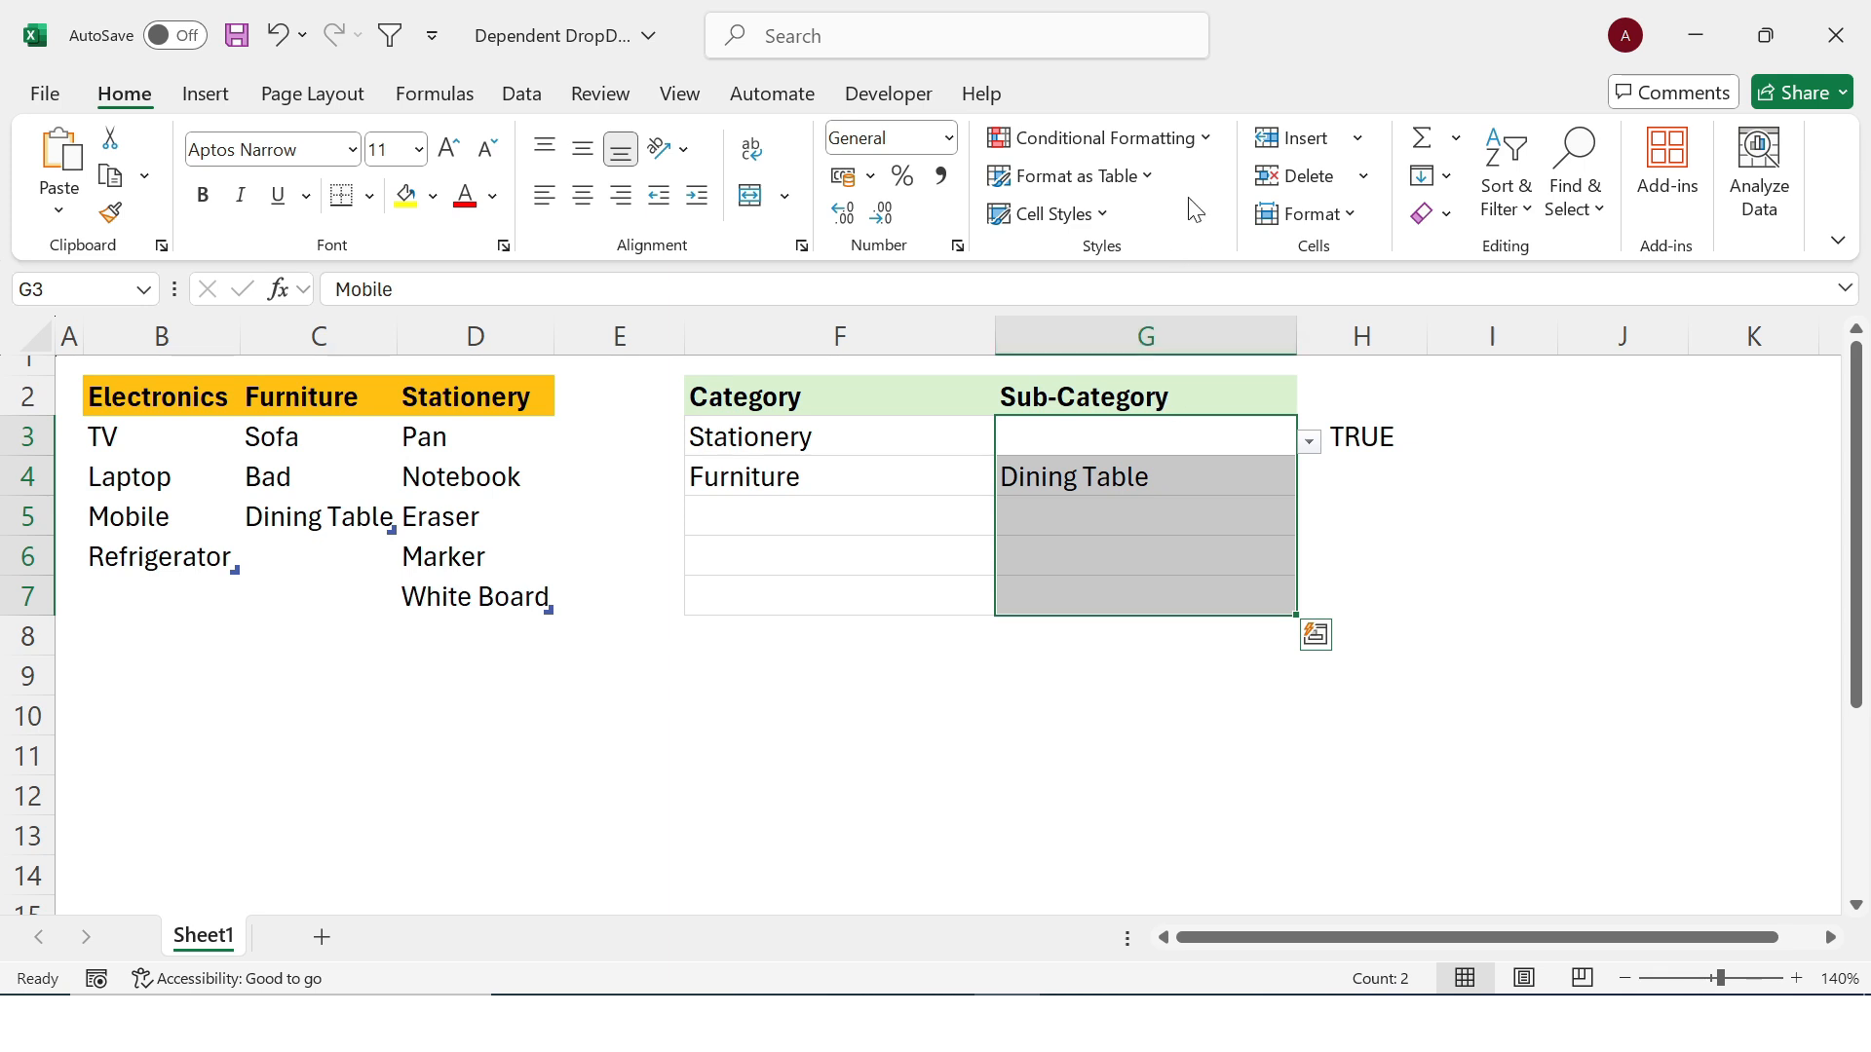
pyautogui.click(1201, 140)
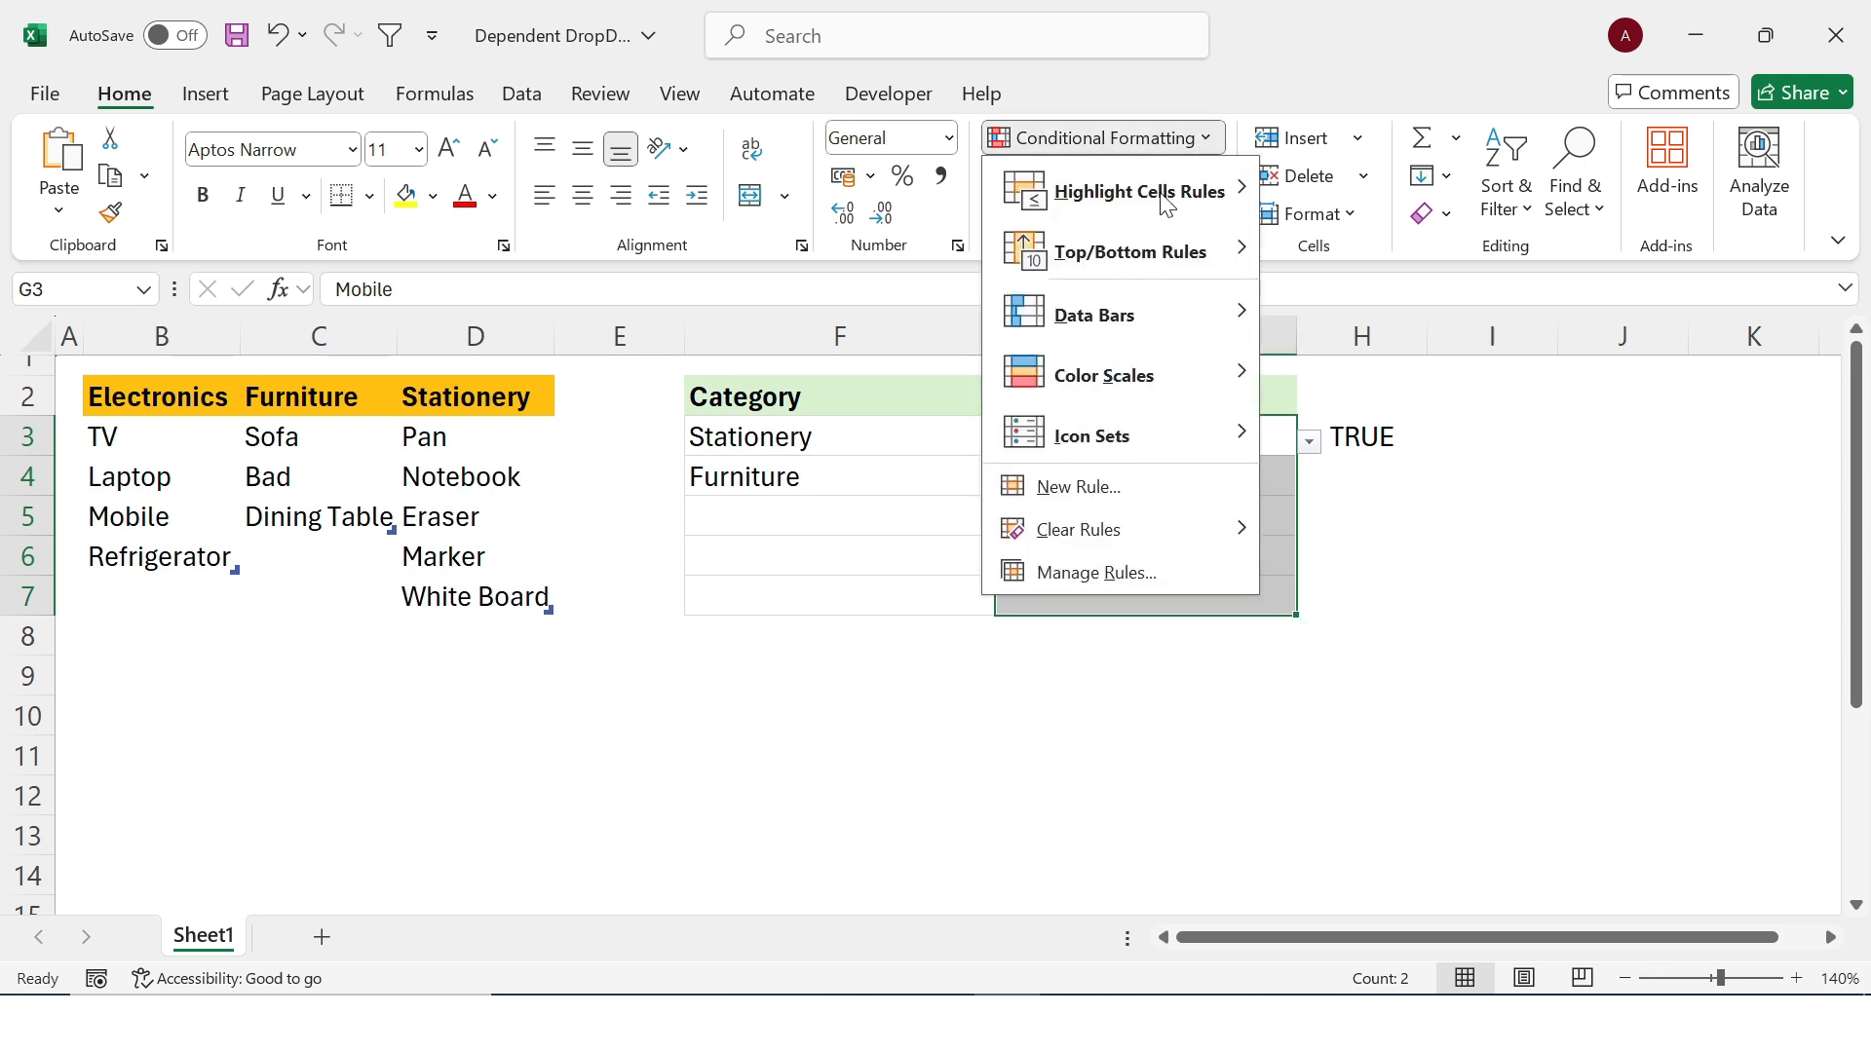
pyautogui.click(1097, 573)
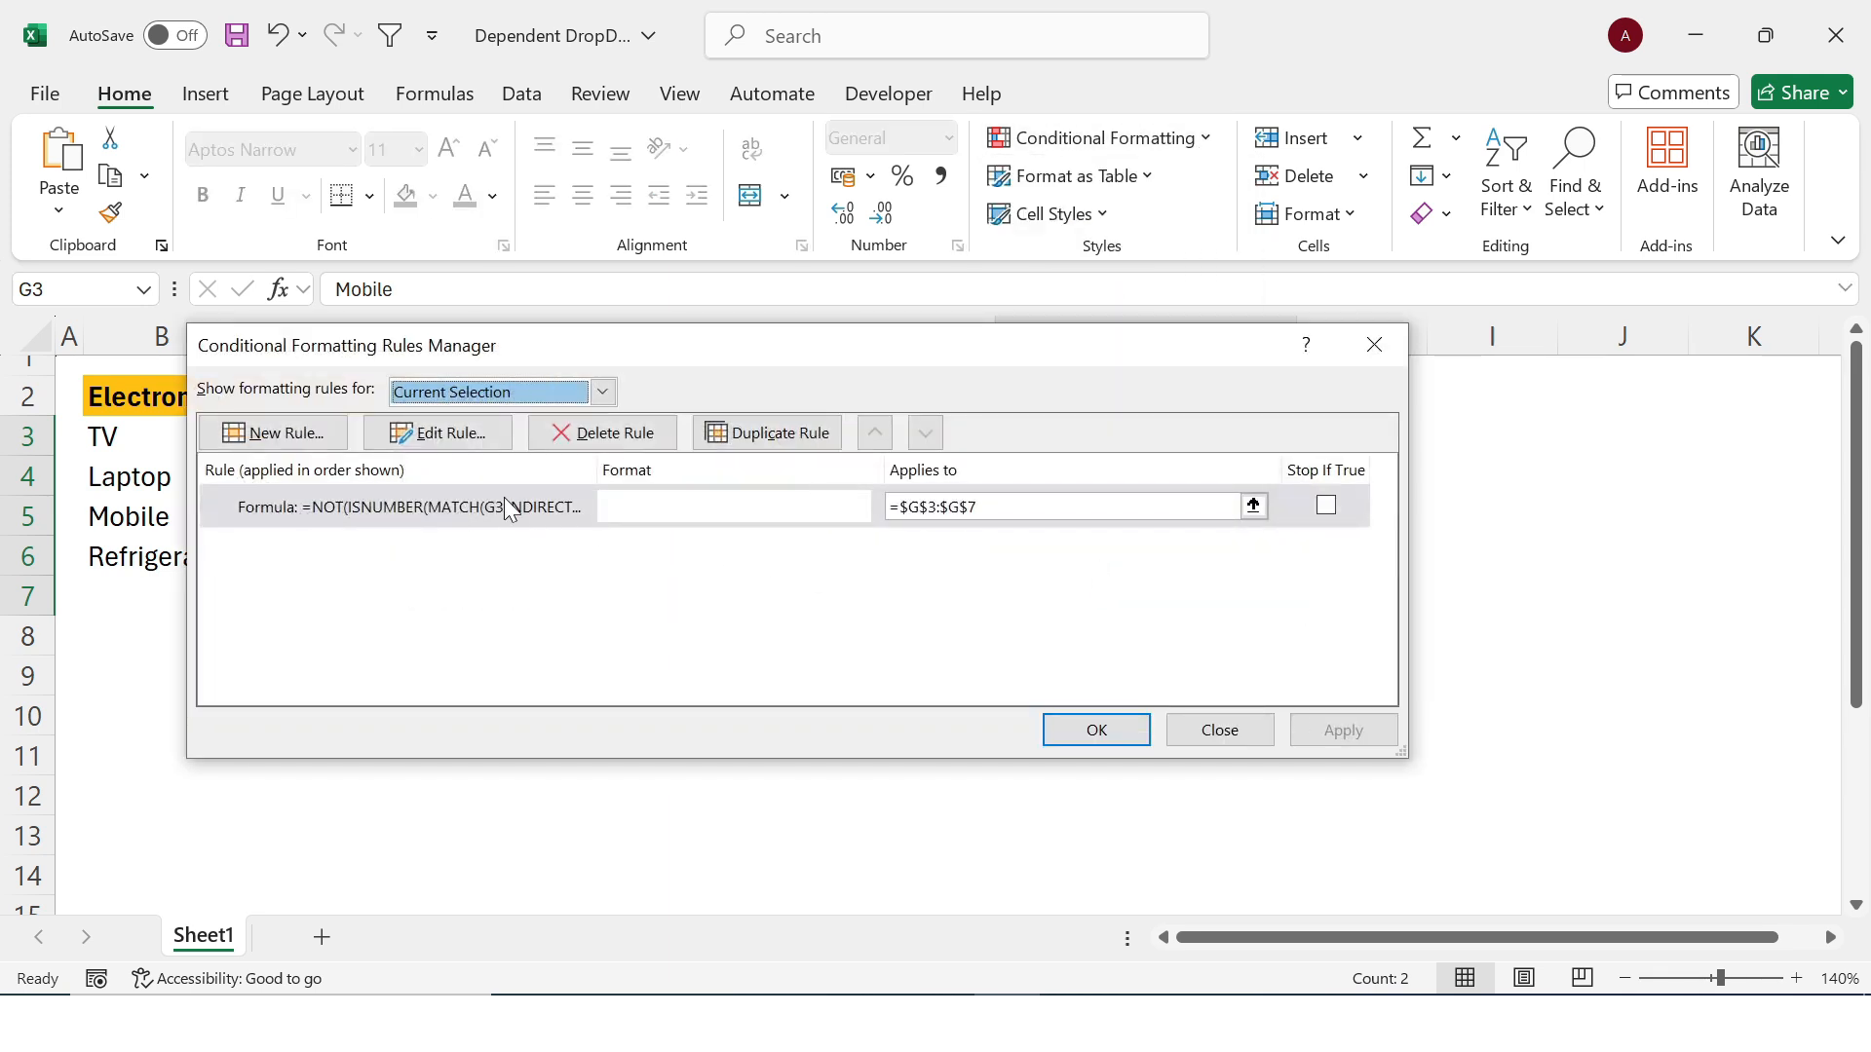
pyautogui.doubleClick(504, 504)
pyautogui.click(1072, 749)
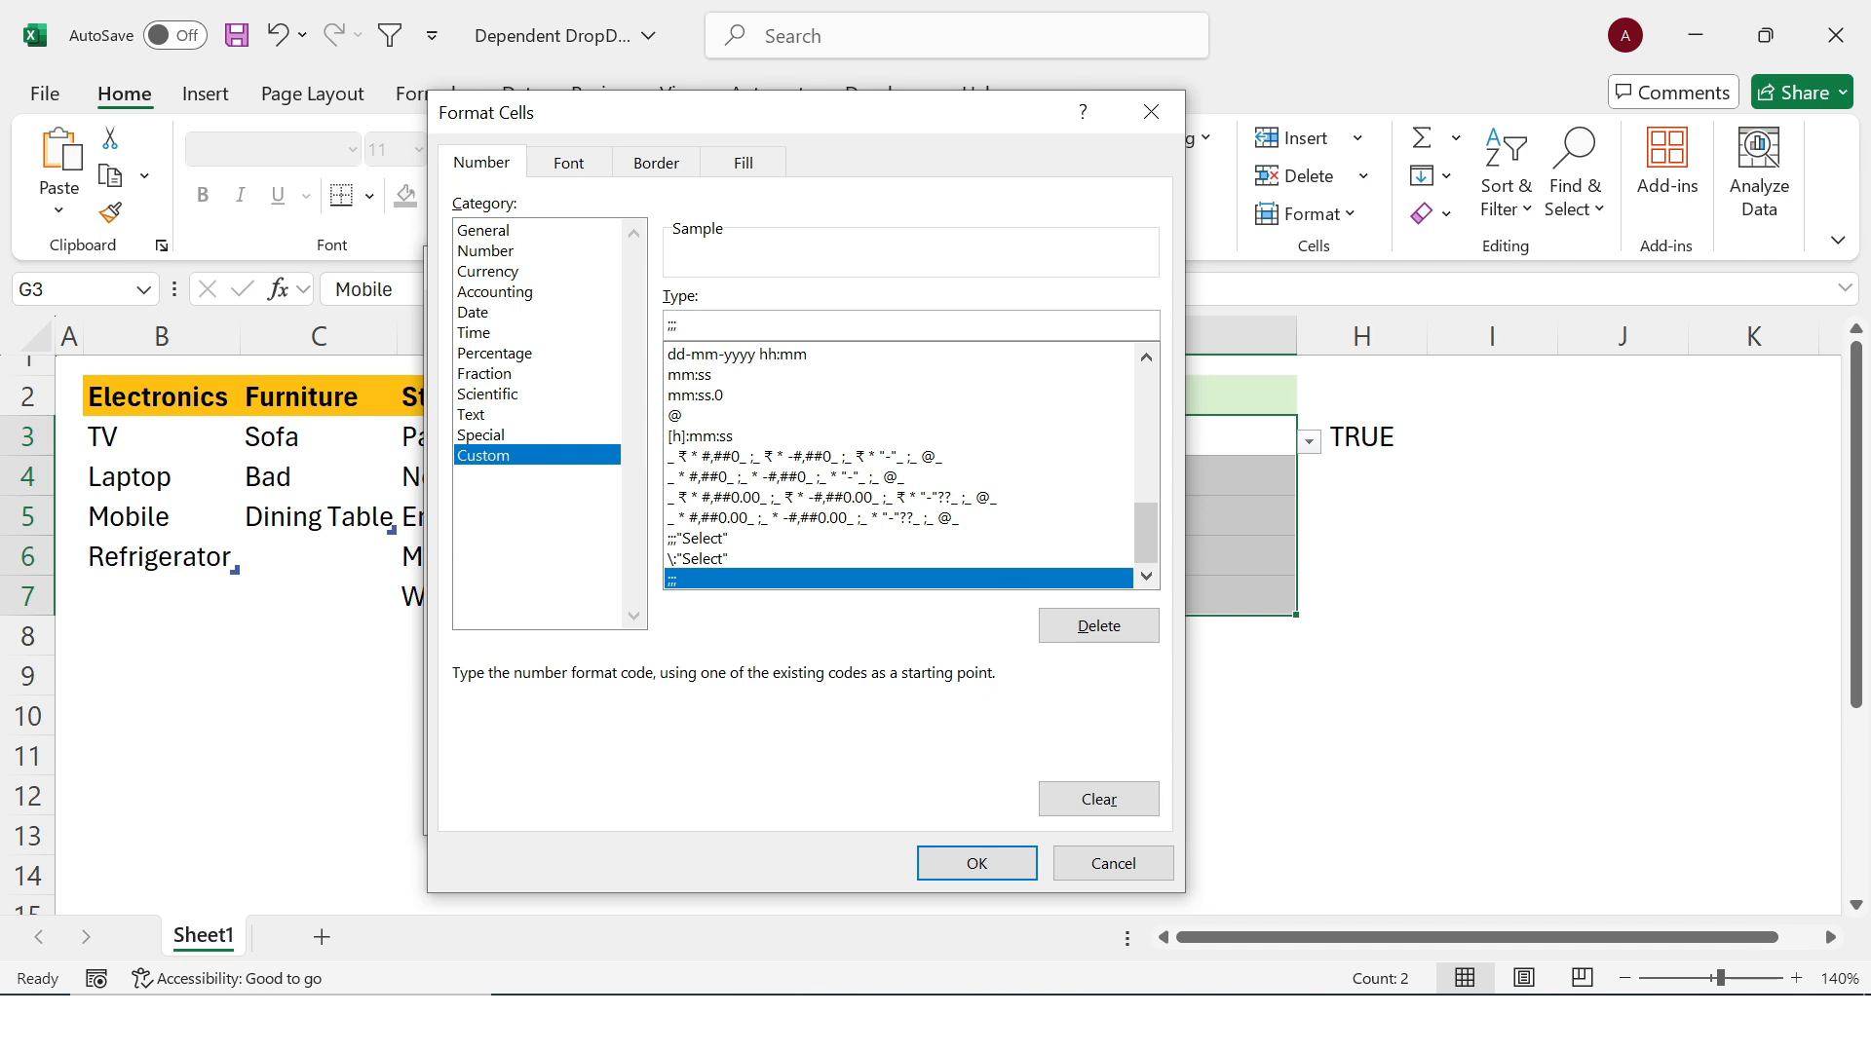
pyautogui.write('"')
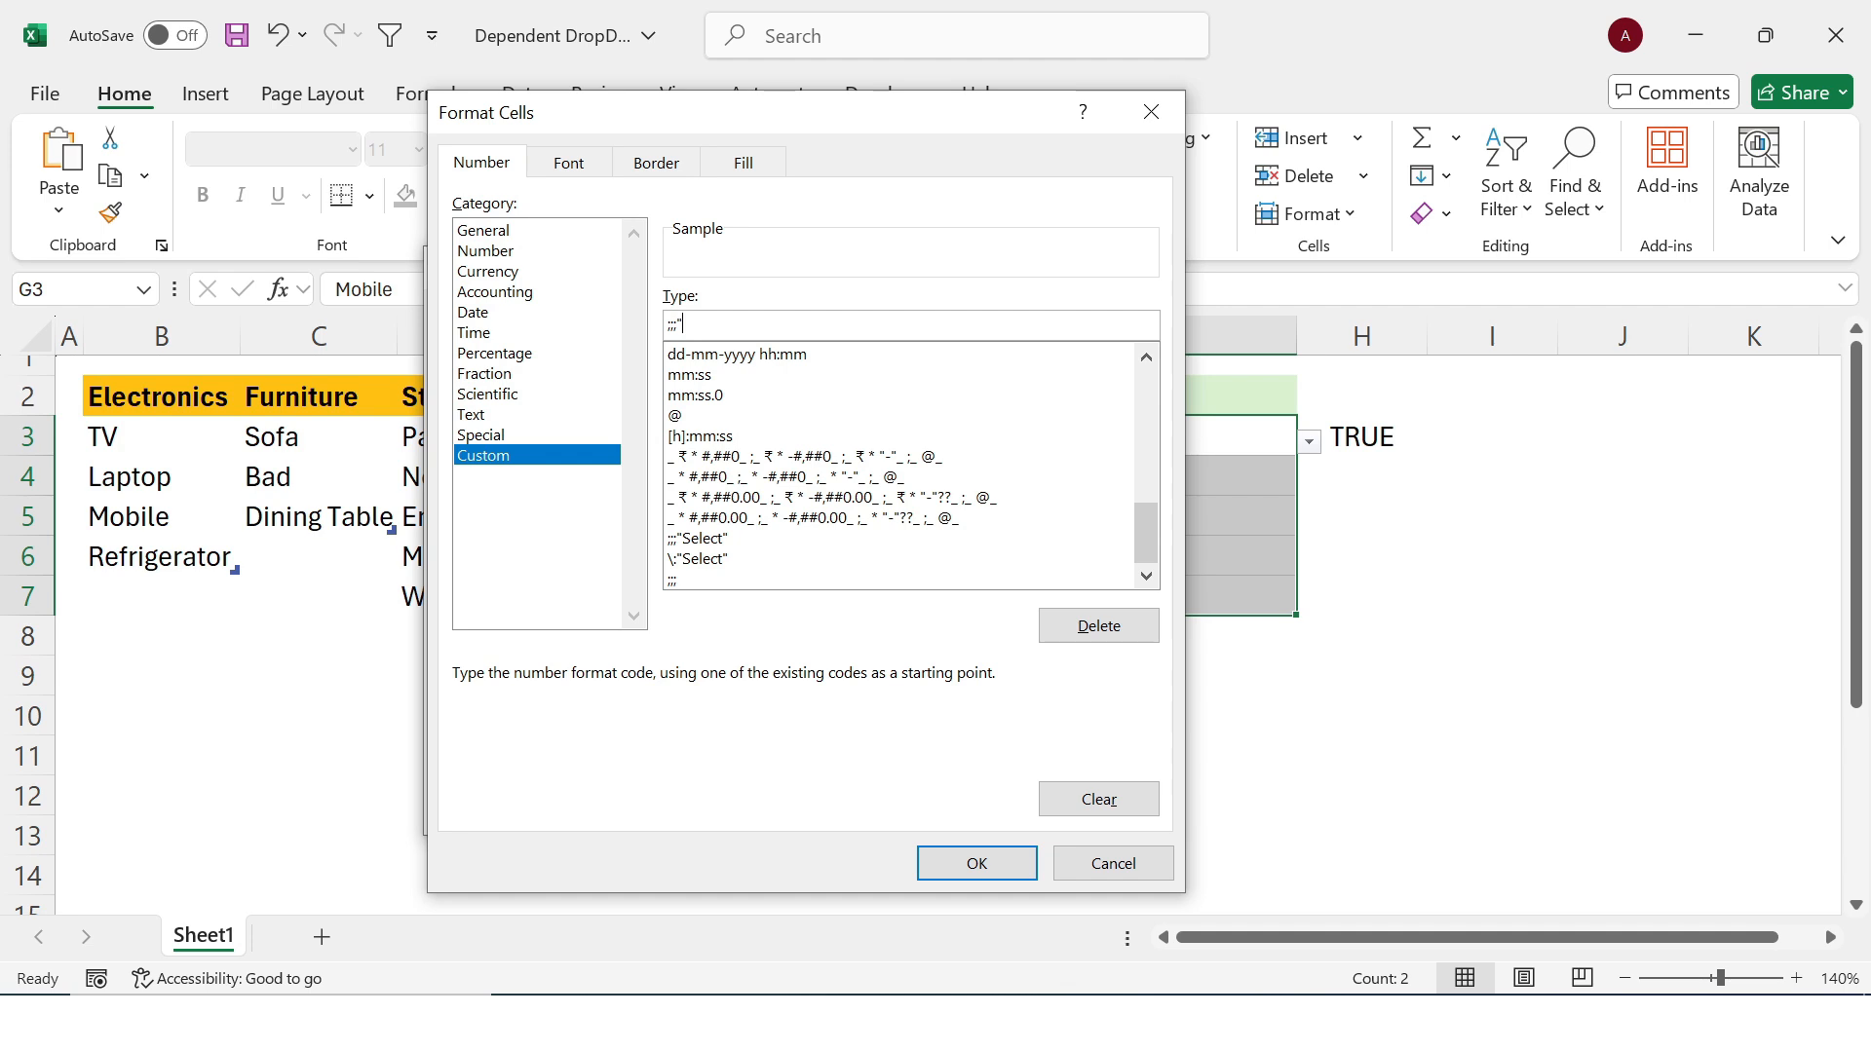
pyautogui.write('Select"')
# - Set the rule's font color to light blue without strikethrough and apply the edited rule to the sub-category cells
pyautogui.click(578, 168)
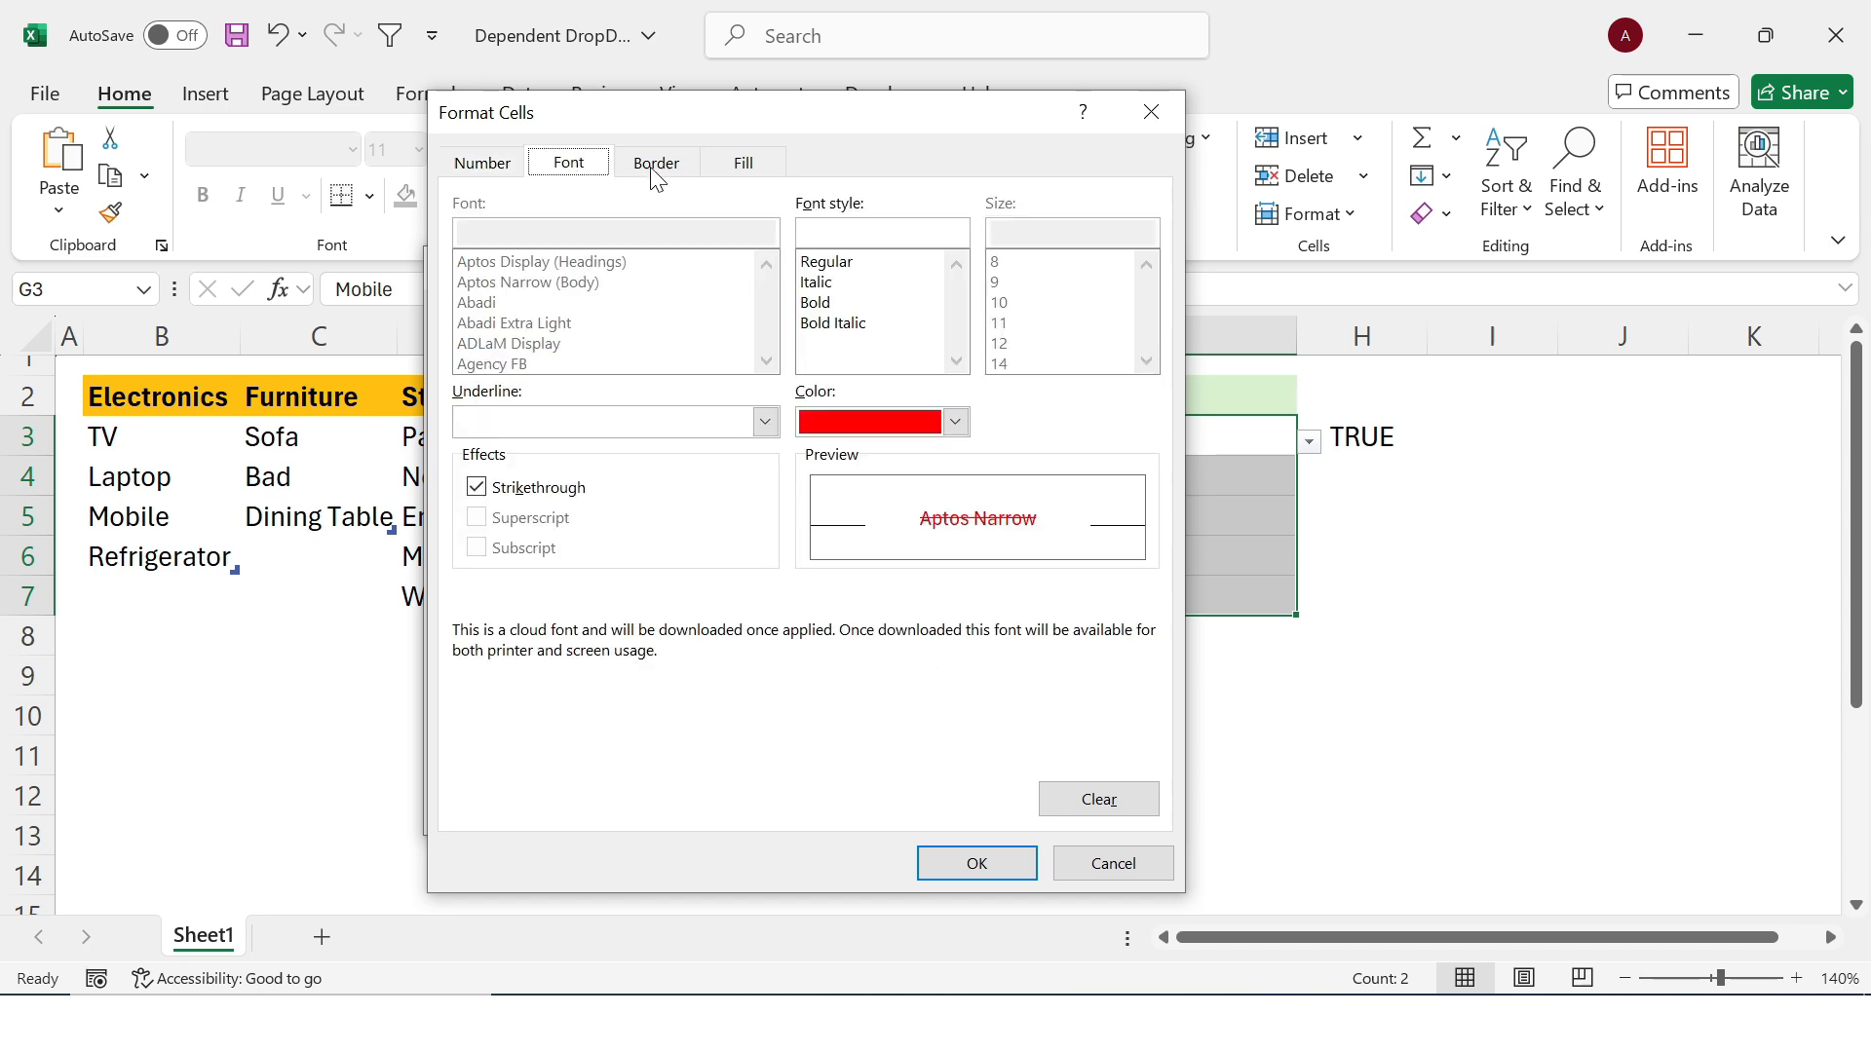
pyautogui.click(954, 423)
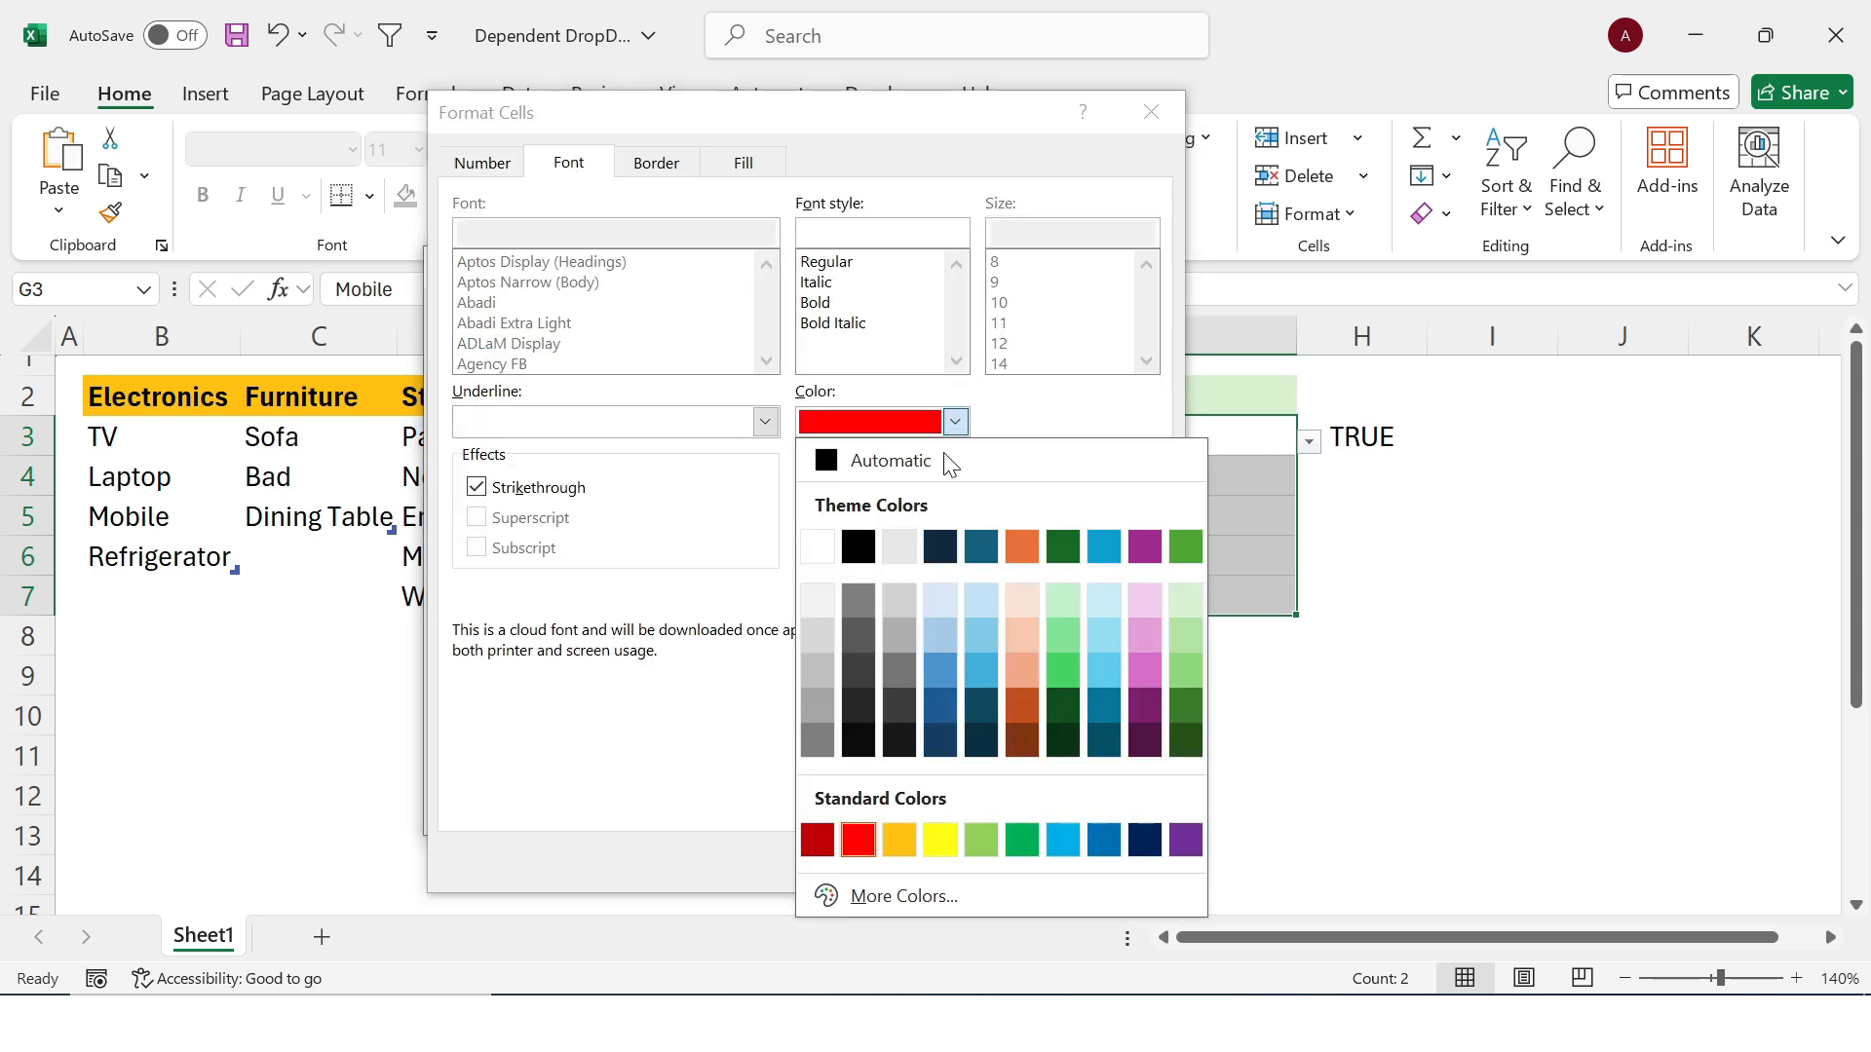
pyautogui.click(1070, 844)
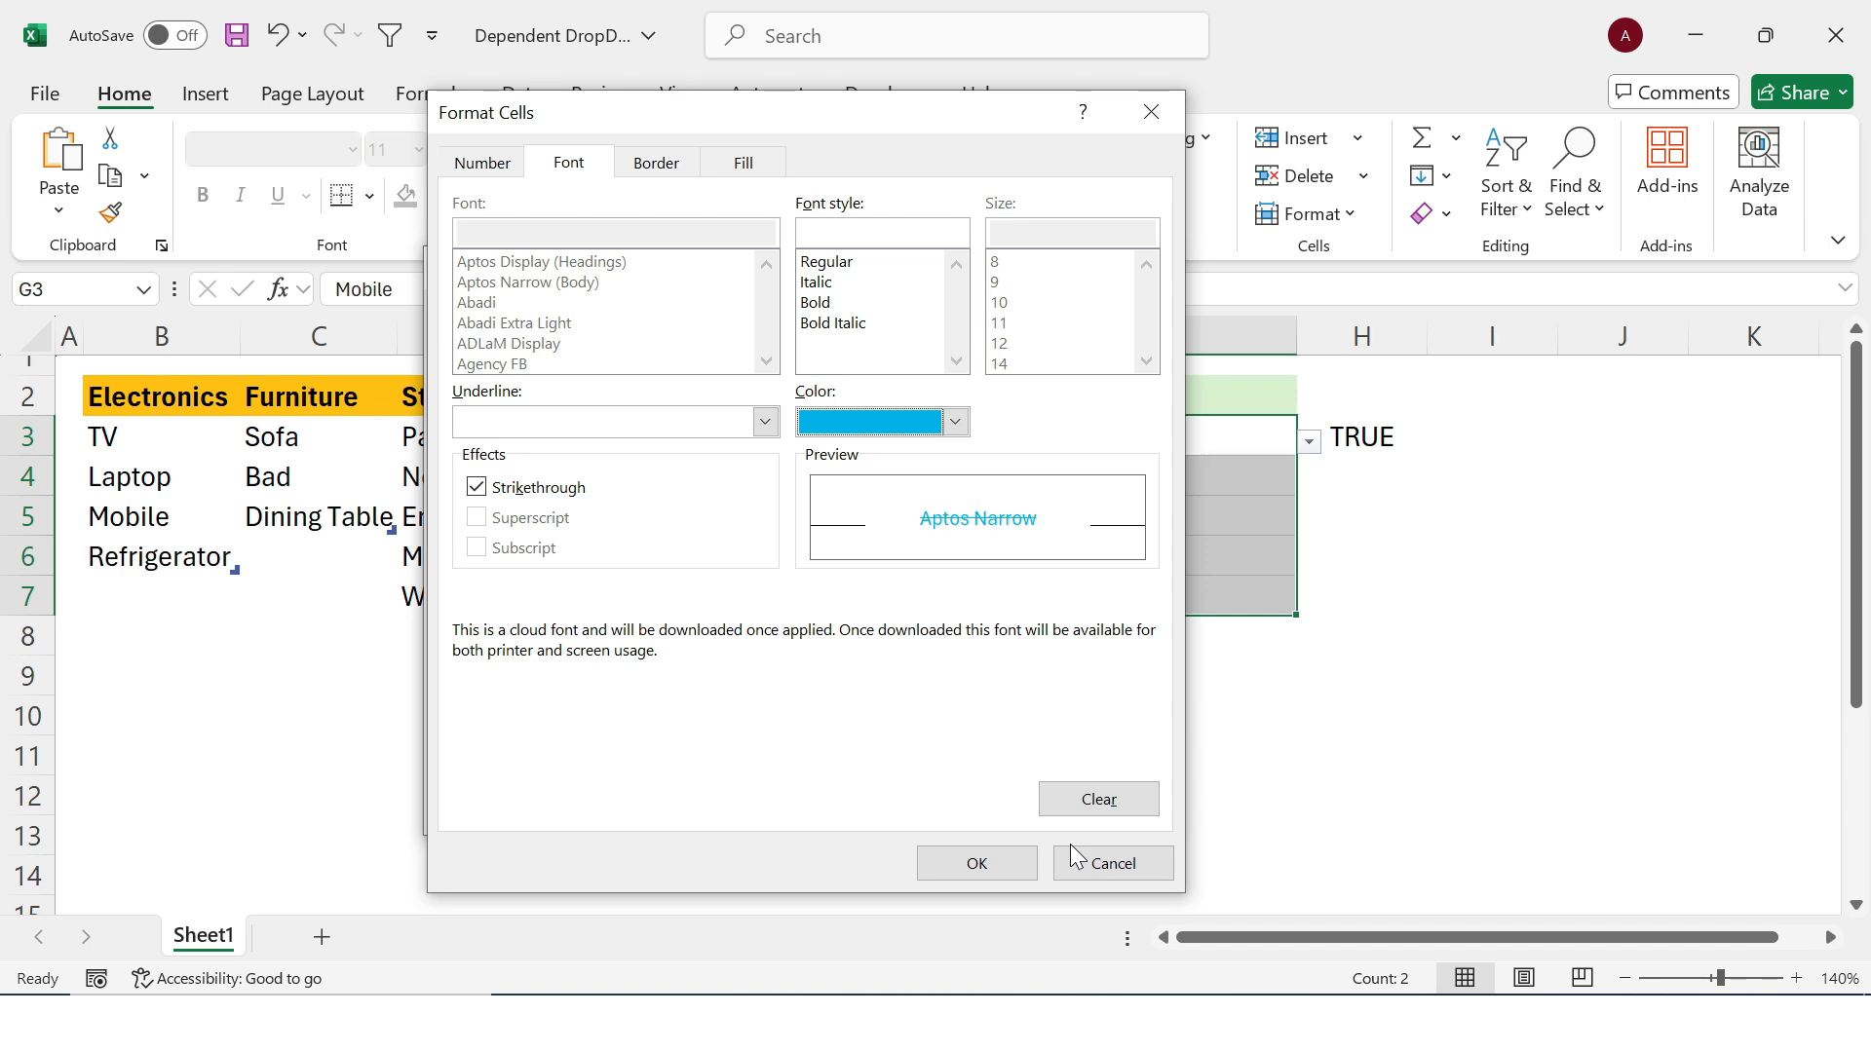
pyautogui.click(477, 487)
pyautogui.click(989, 863)
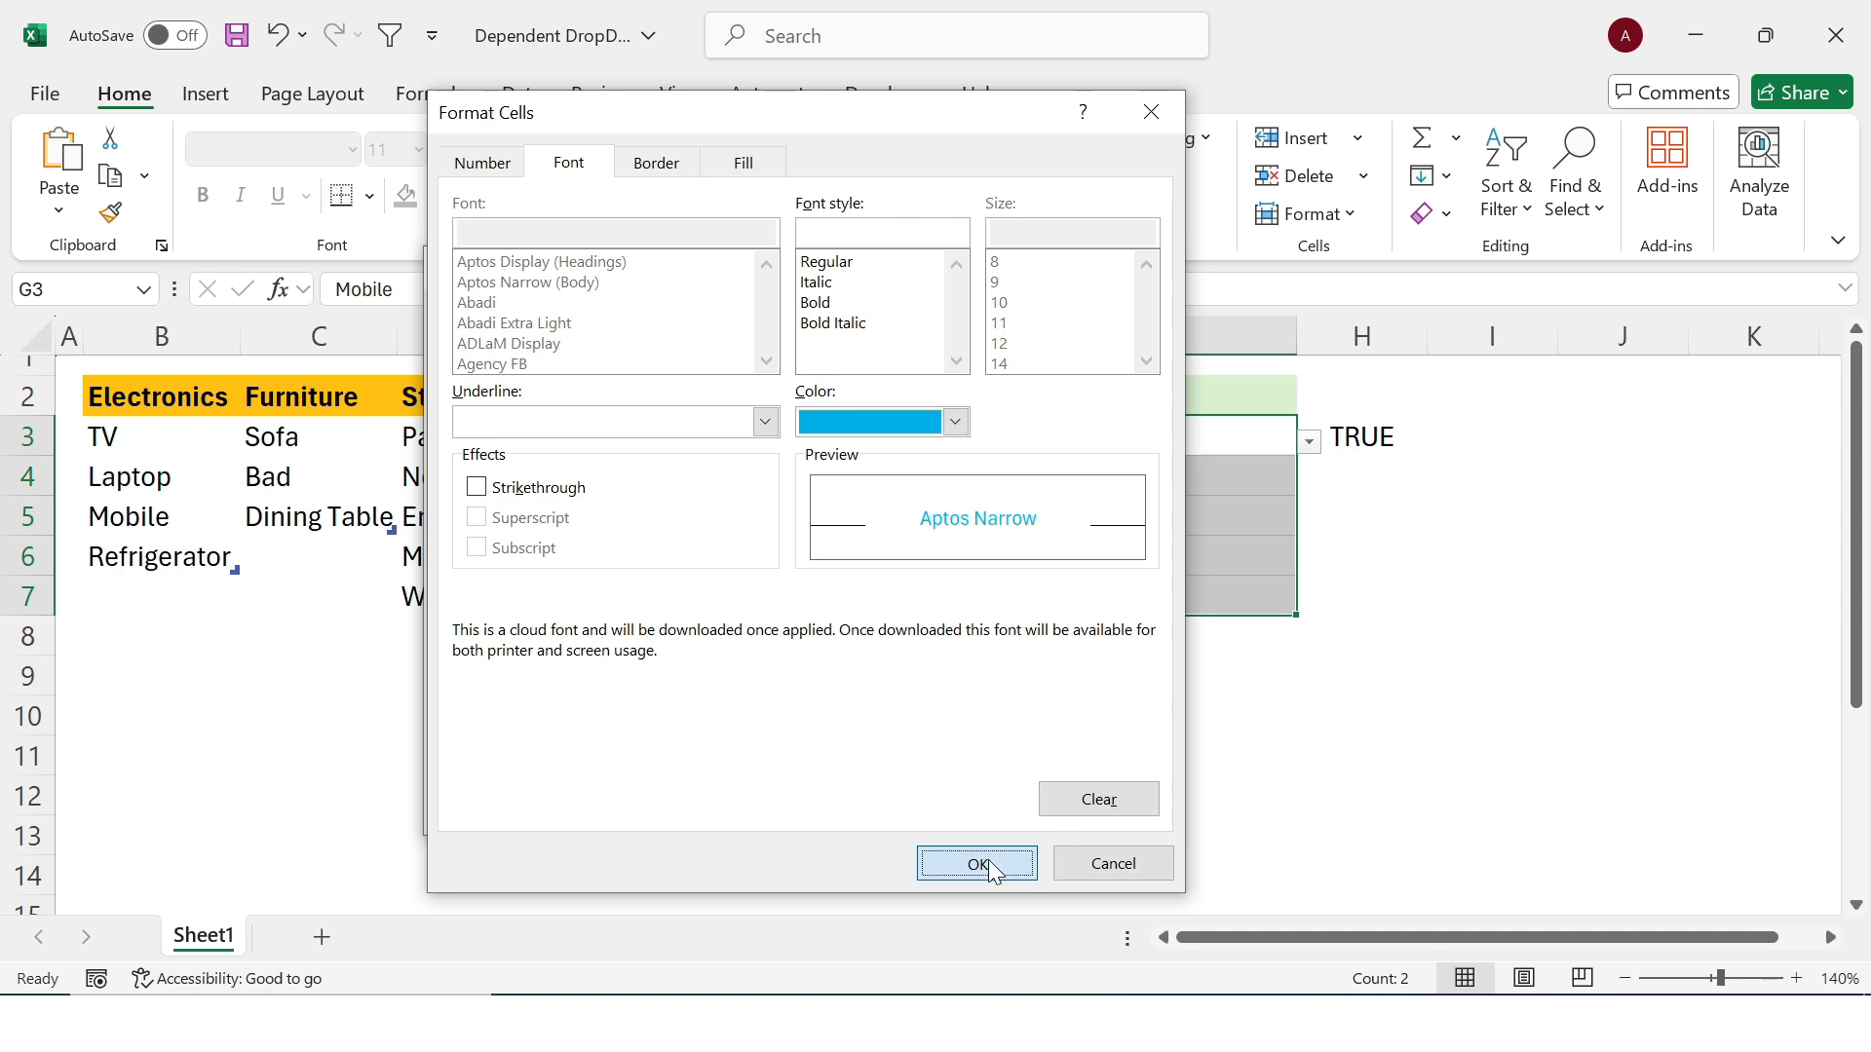
pyautogui.click(990, 809)
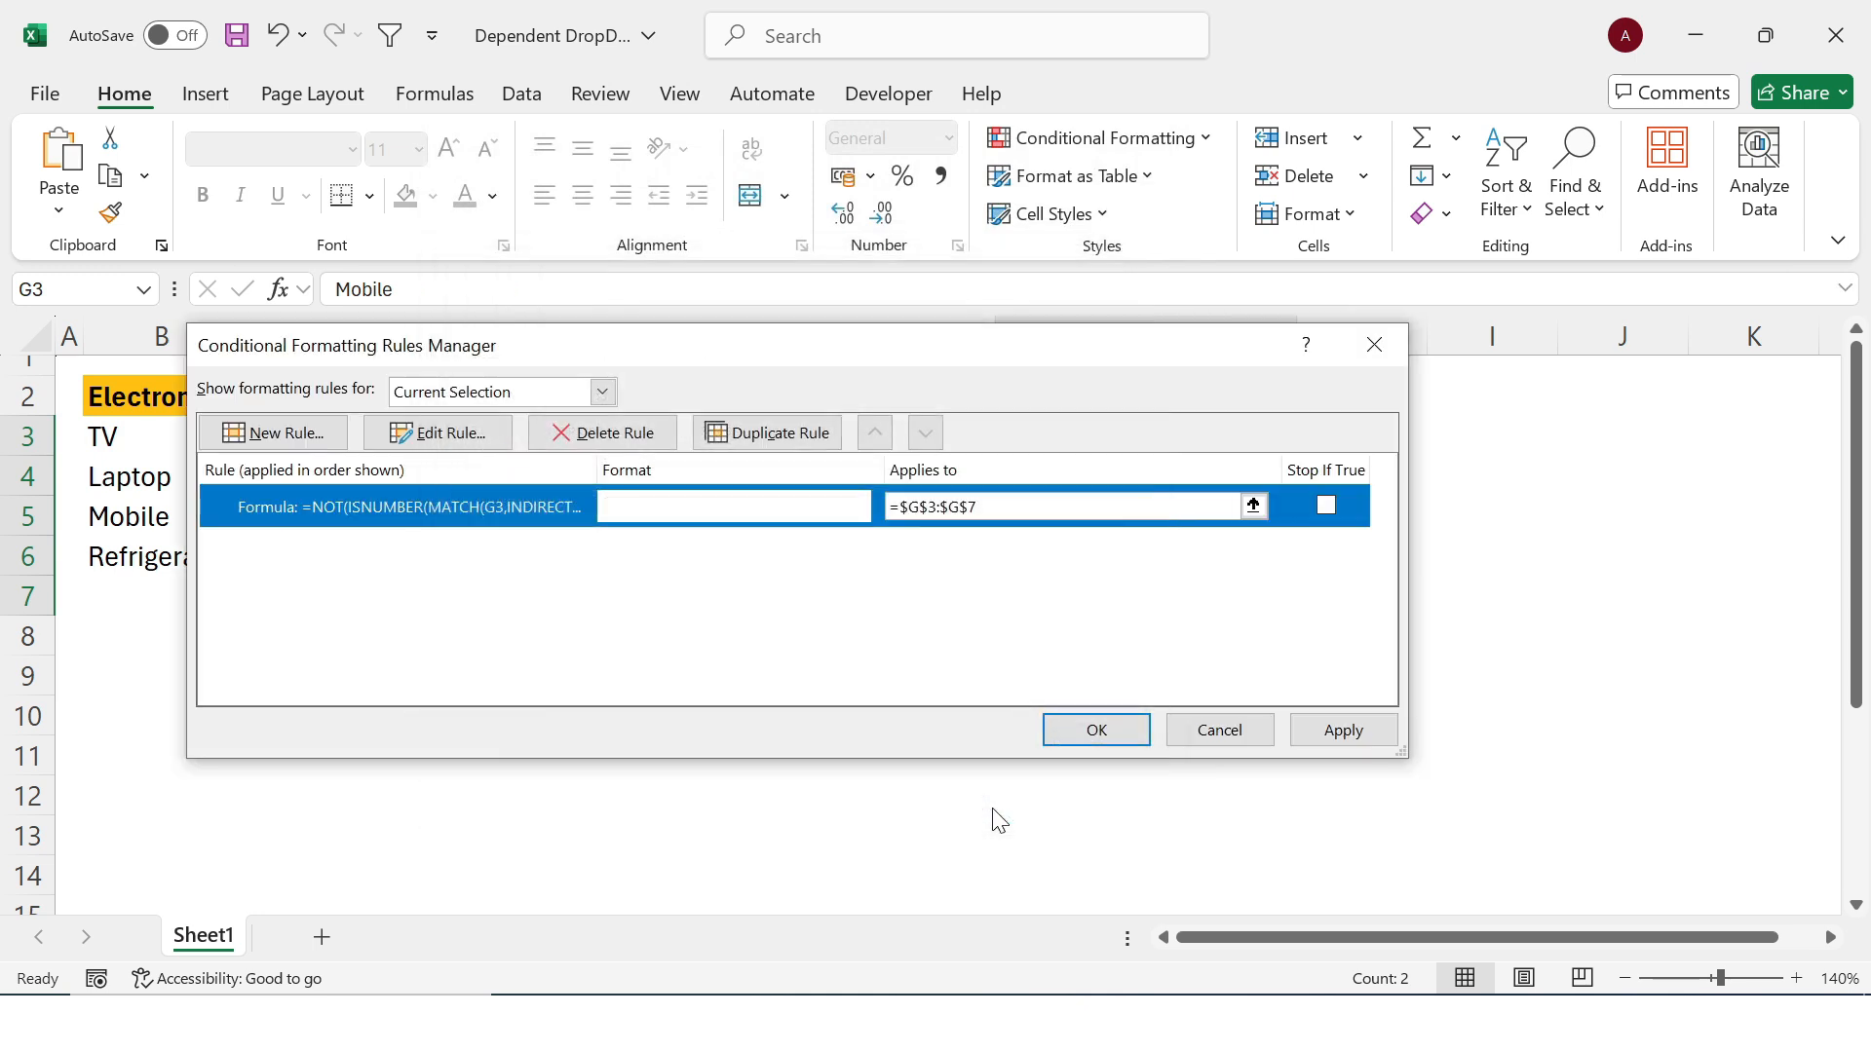
pyautogui.click(1085, 737)
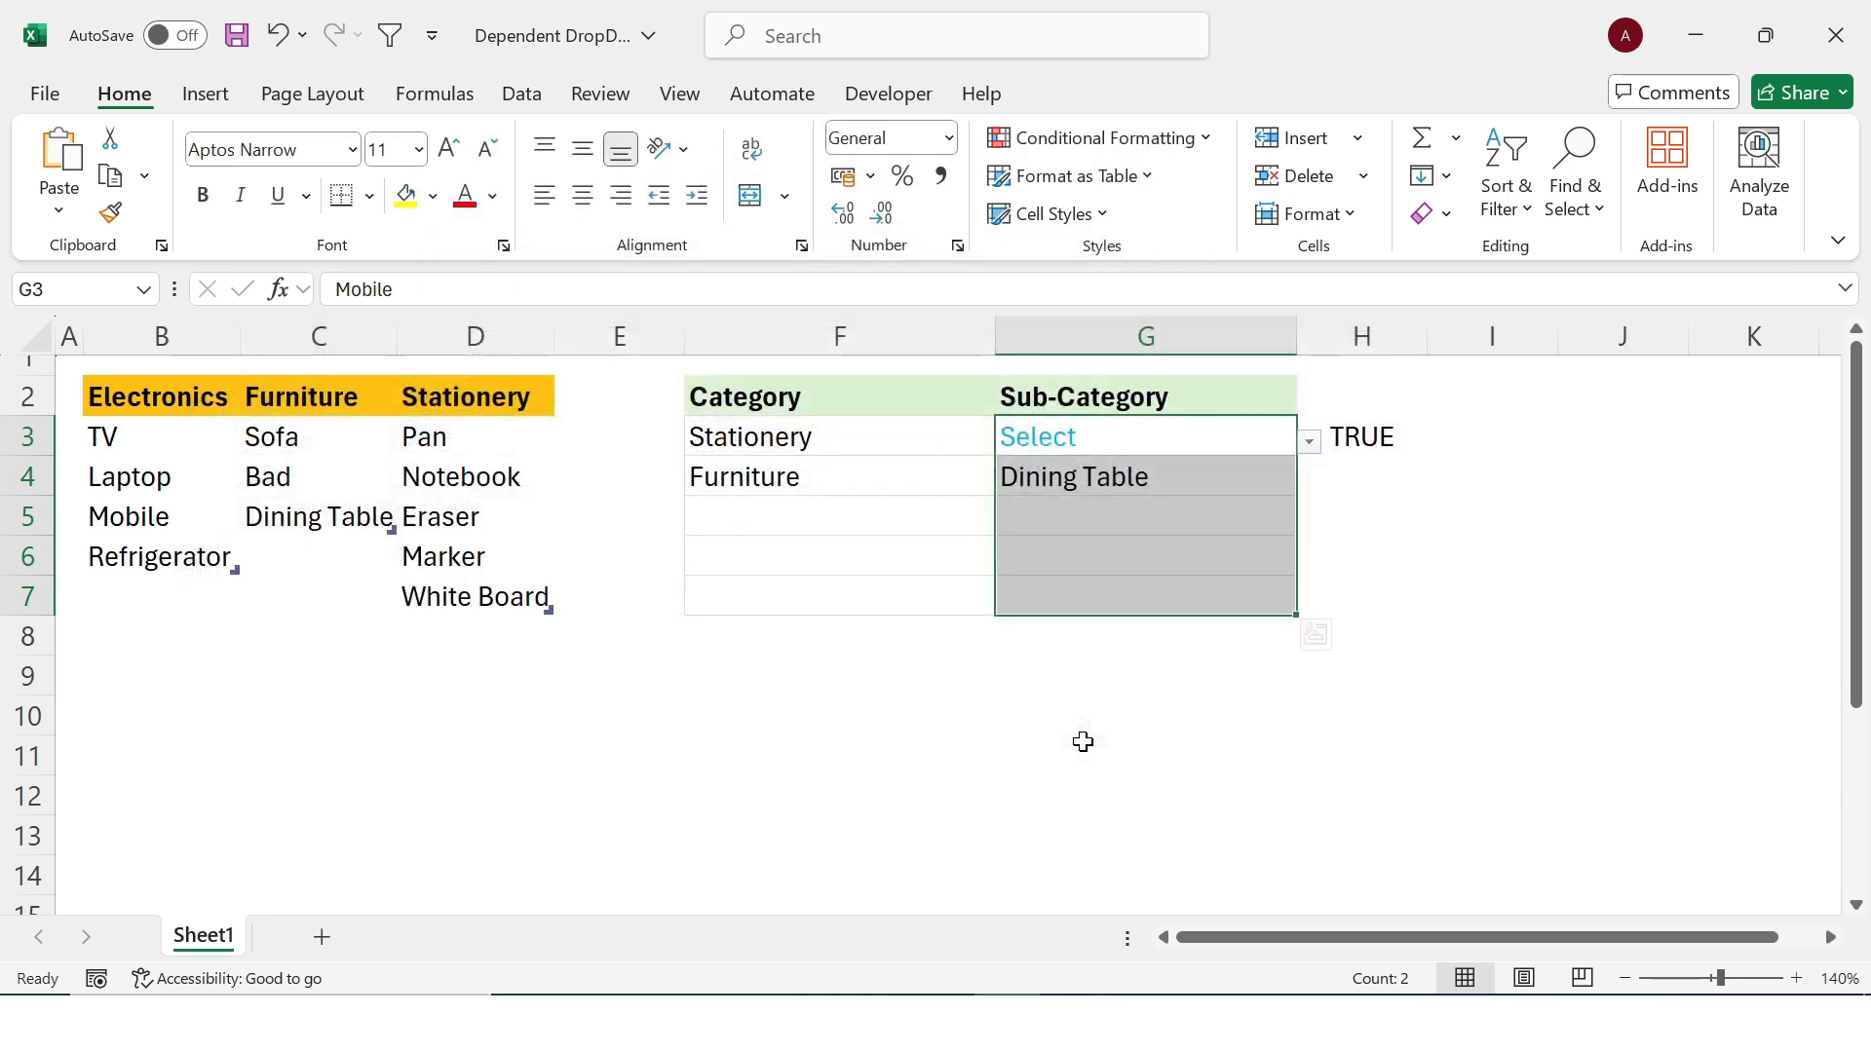
pyautogui.click(1082, 742)
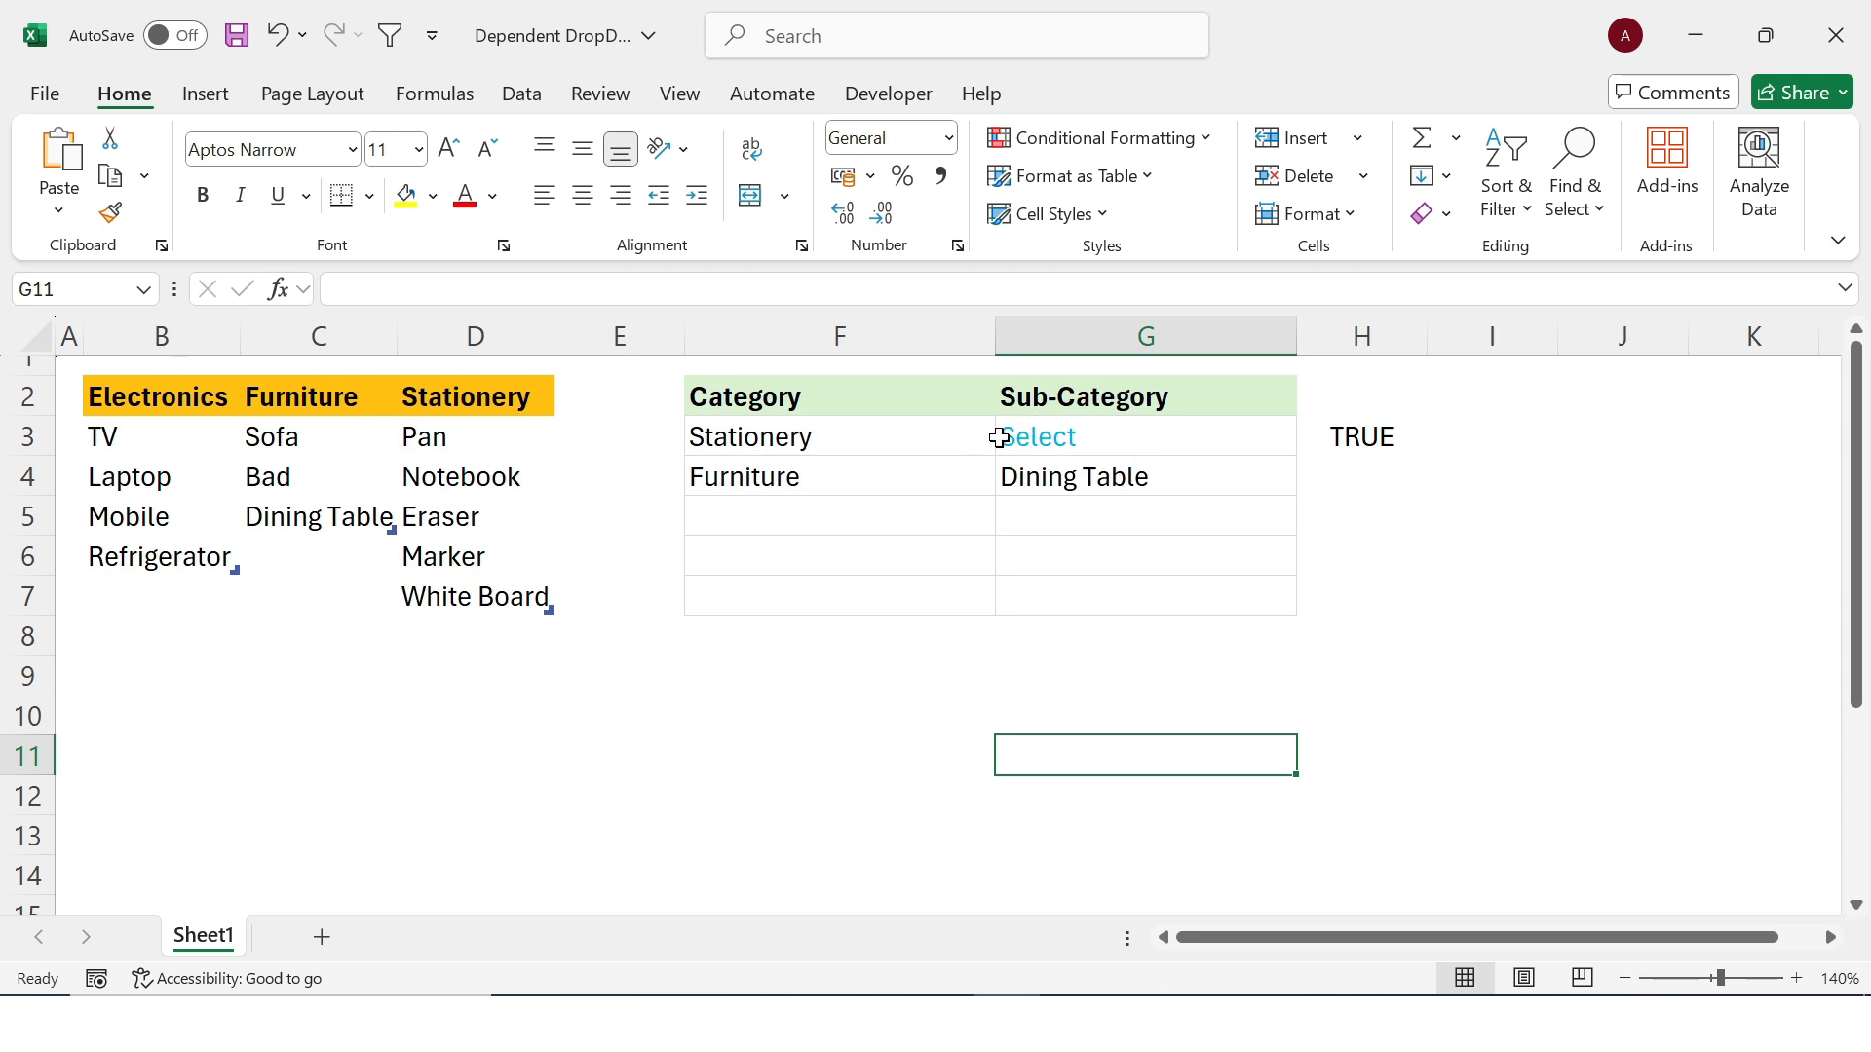
# - Choose Marker as the sub-category in G3 to match its Stationery category
pyautogui.click(1160, 447)
pyautogui.click(1308, 444)
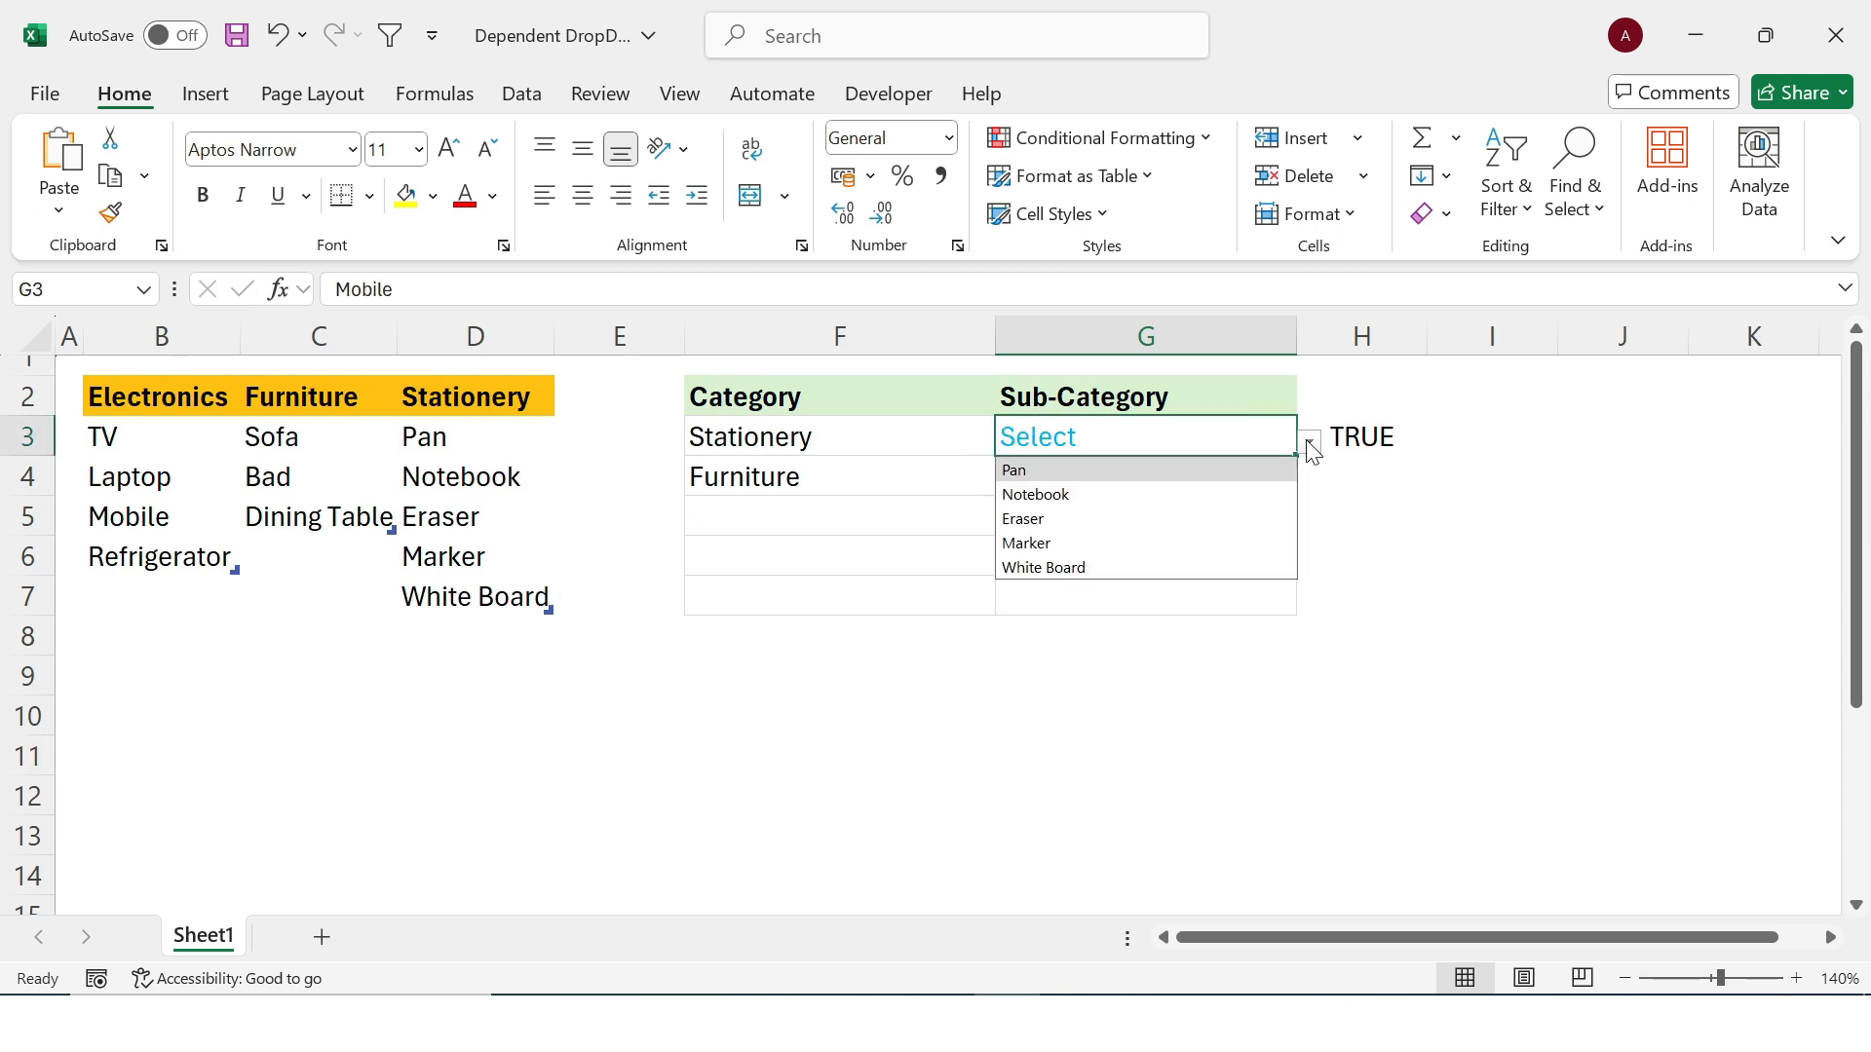
pyautogui.click(1062, 543)
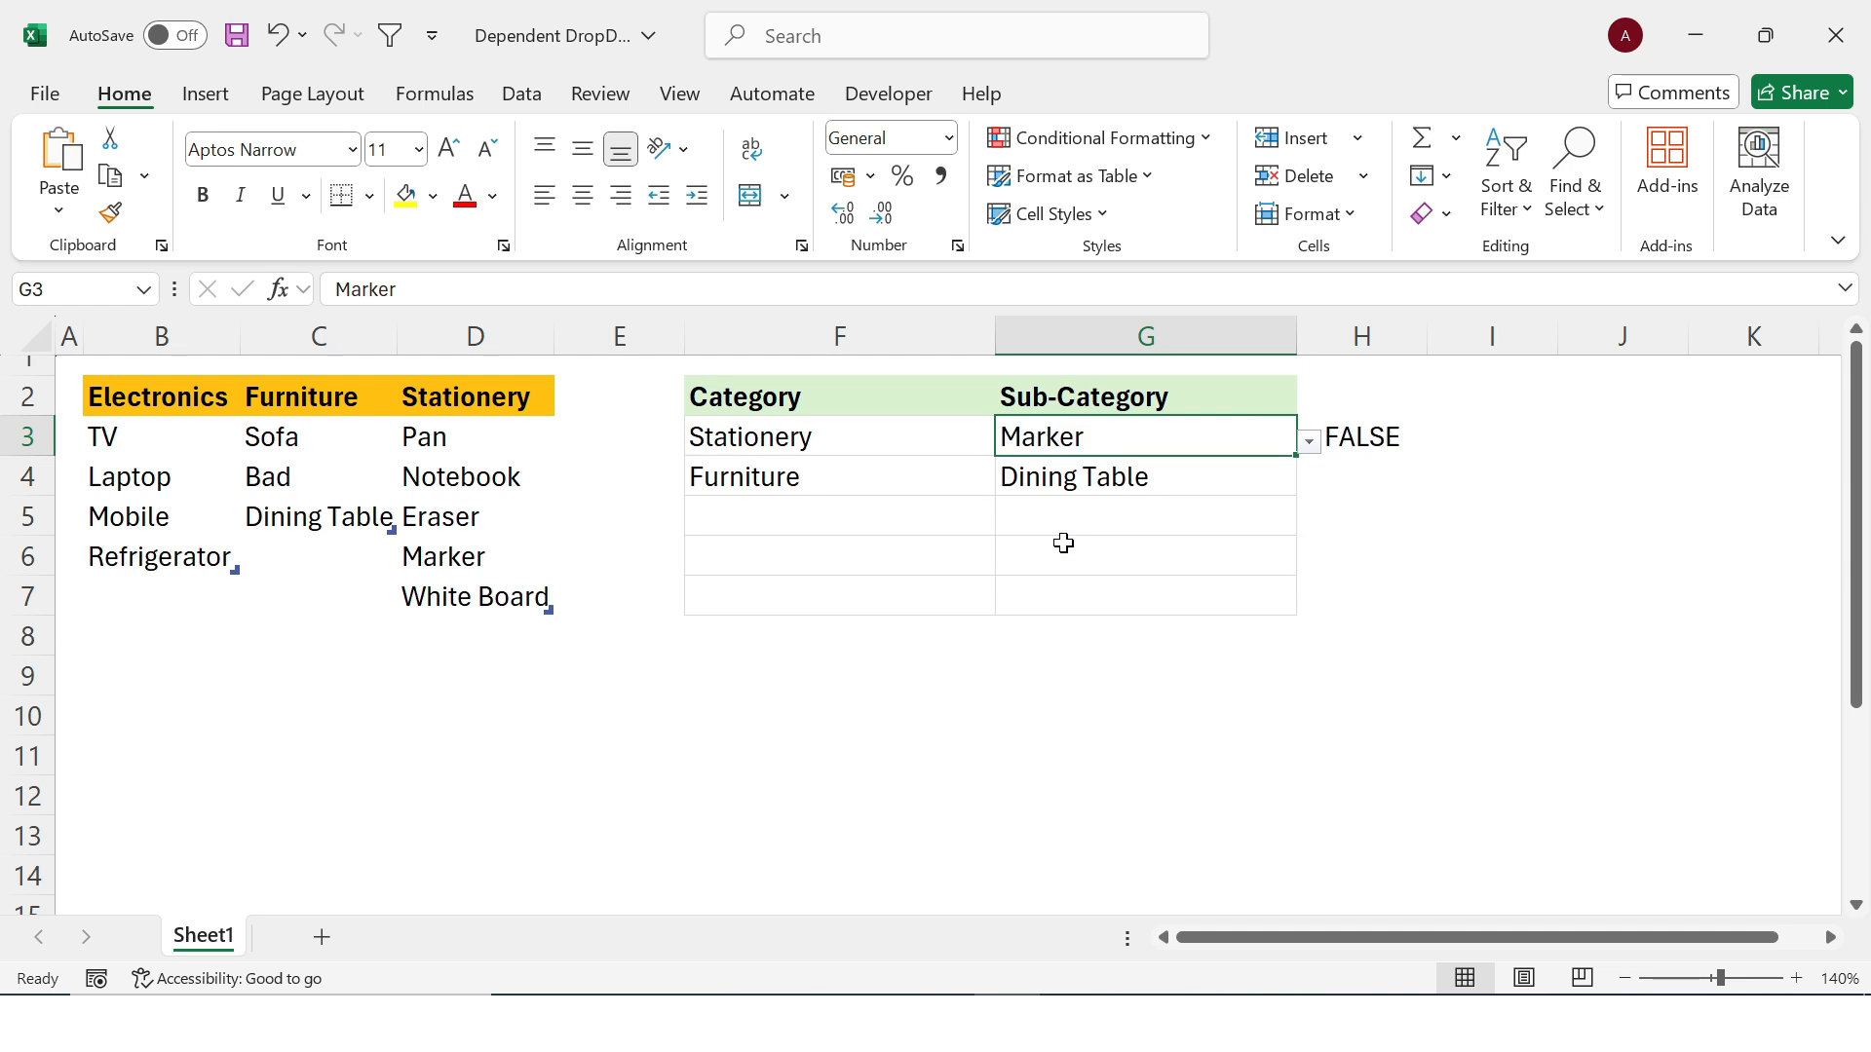
# - Fill row 5 with the category Electronics in F5 and the sub-category Refrigerator in G5
pyautogui.click(868, 522)
pyautogui.click(1008, 523)
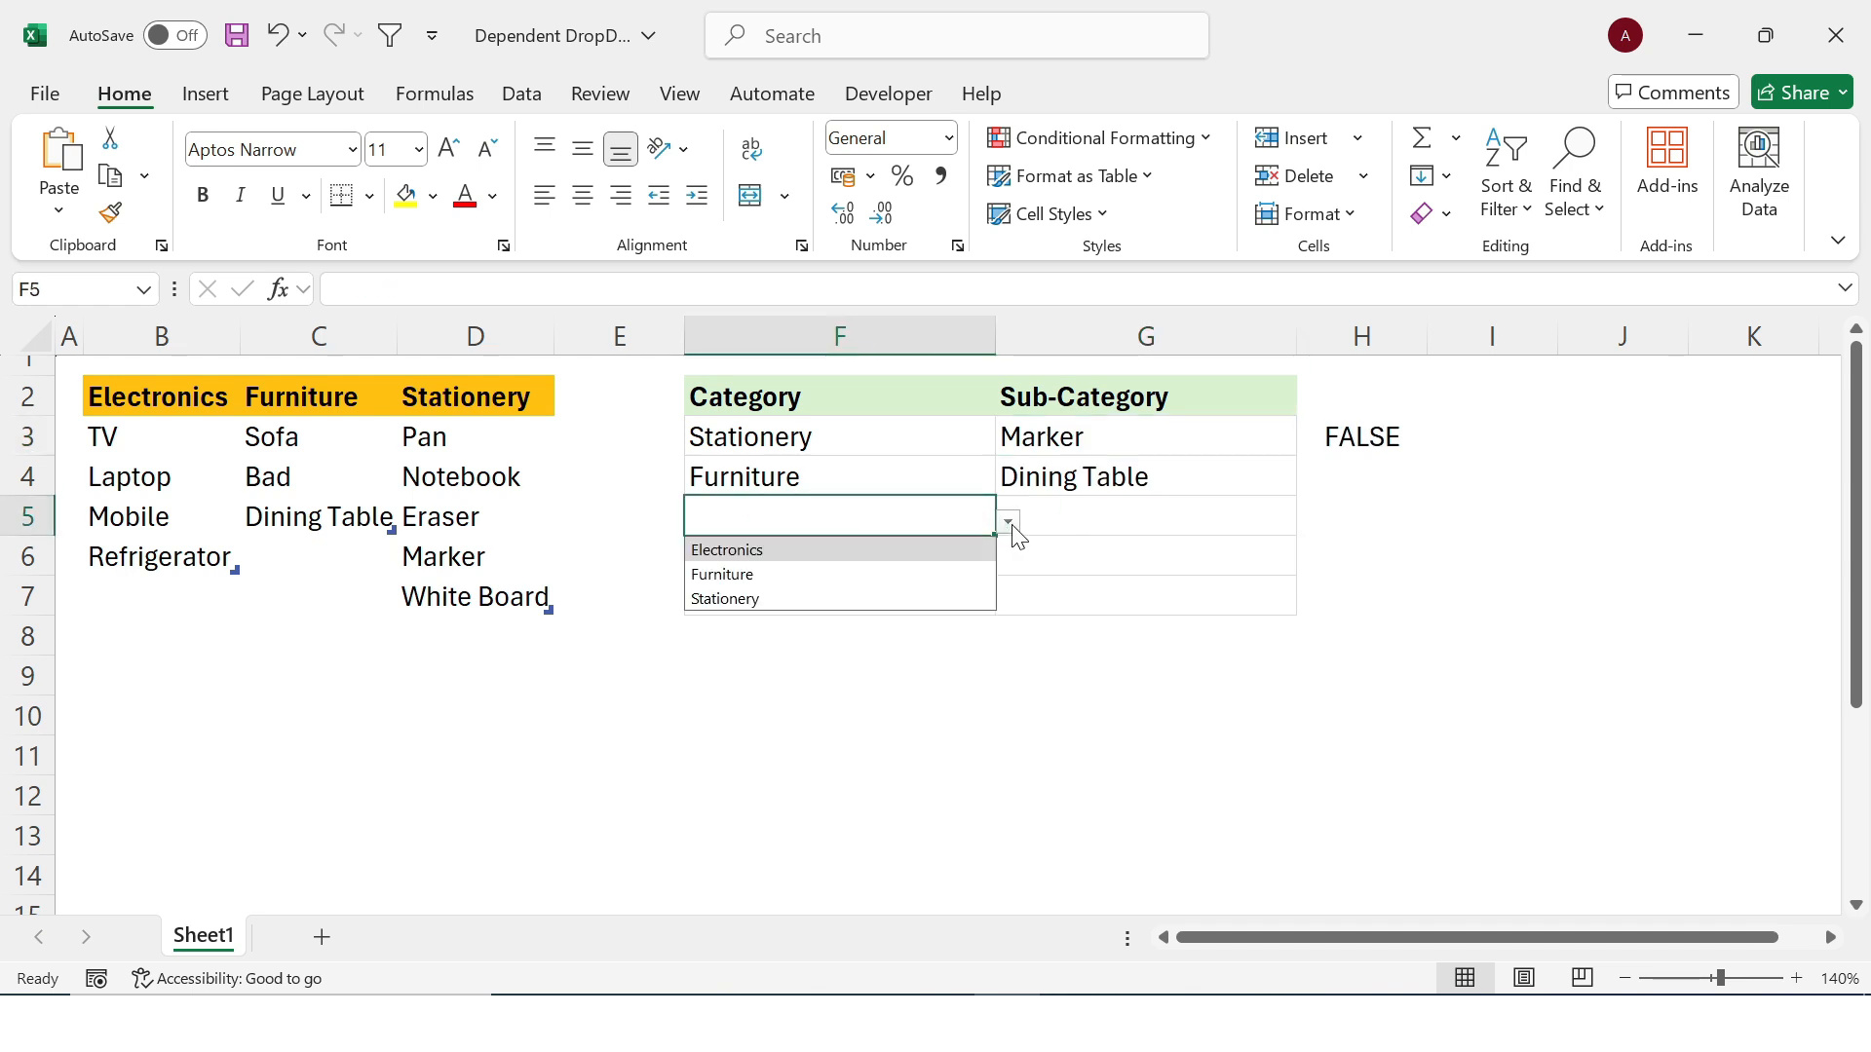
pyautogui.click(793, 551)
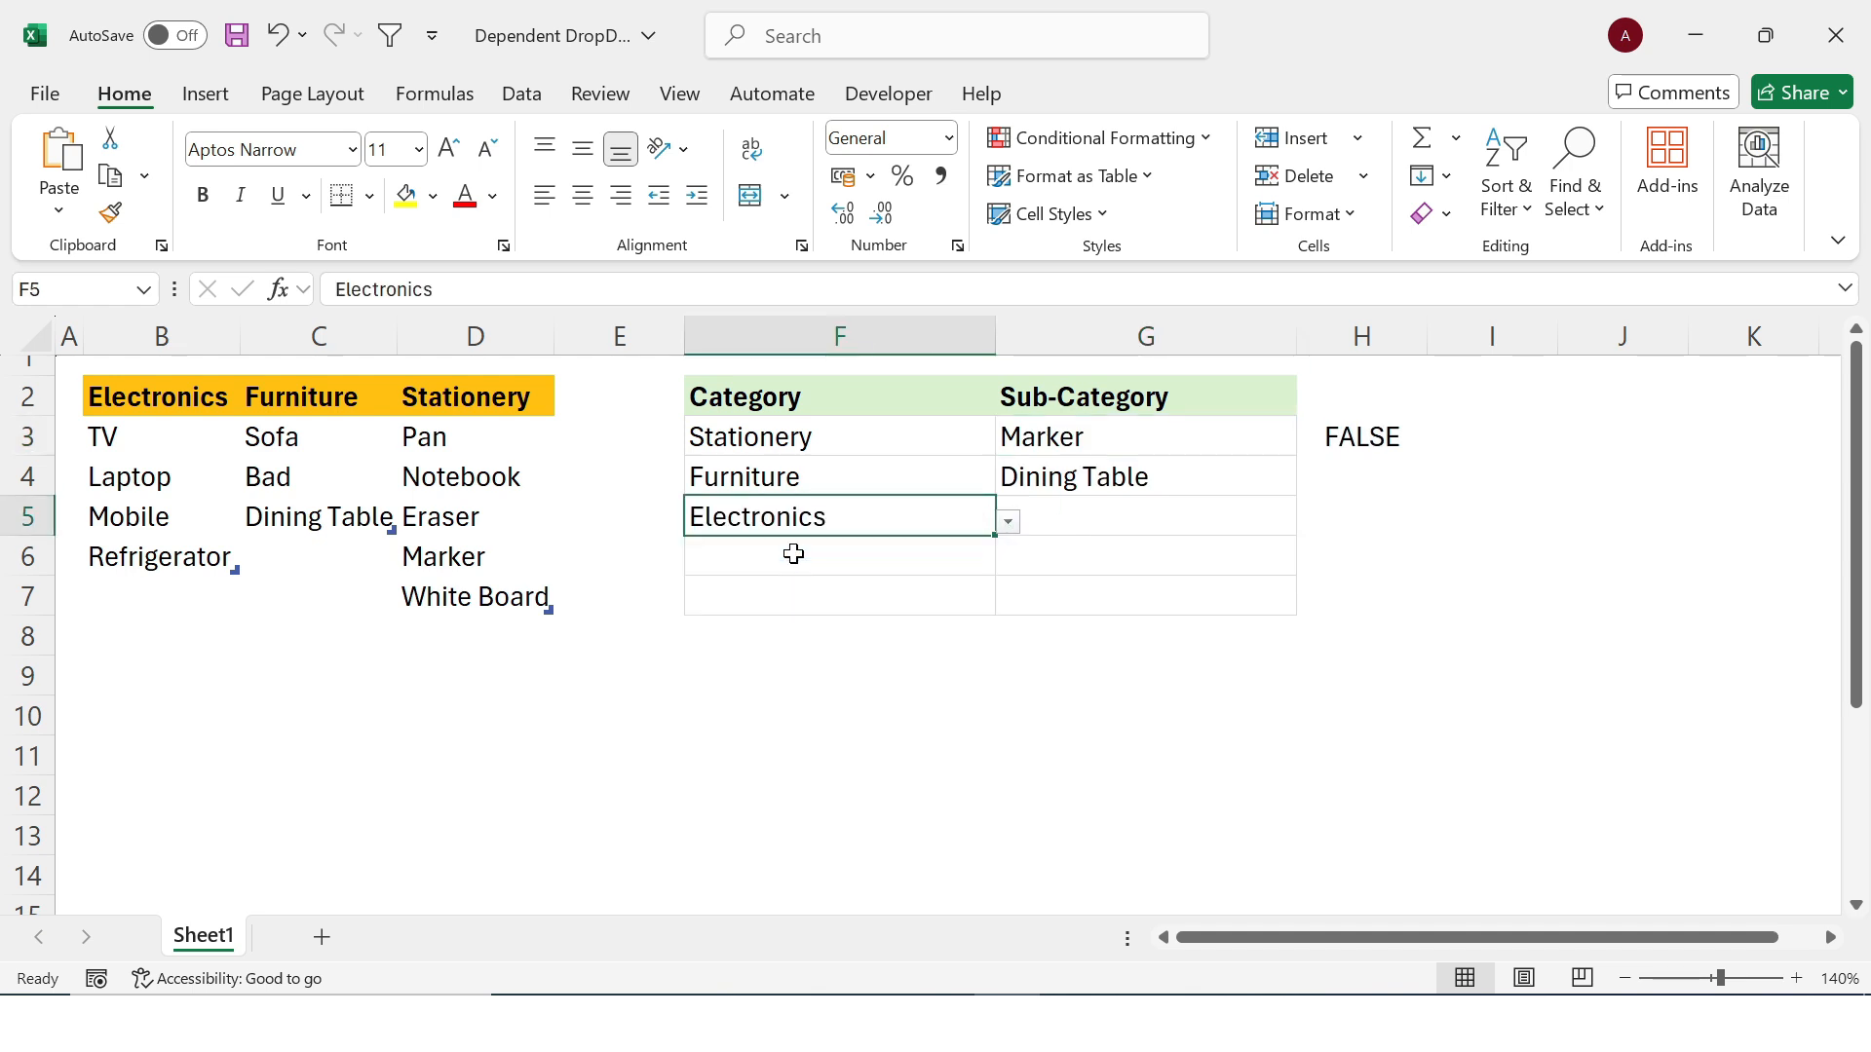
pyautogui.click(1072, 522)
pyautogui.click(1310, 523)
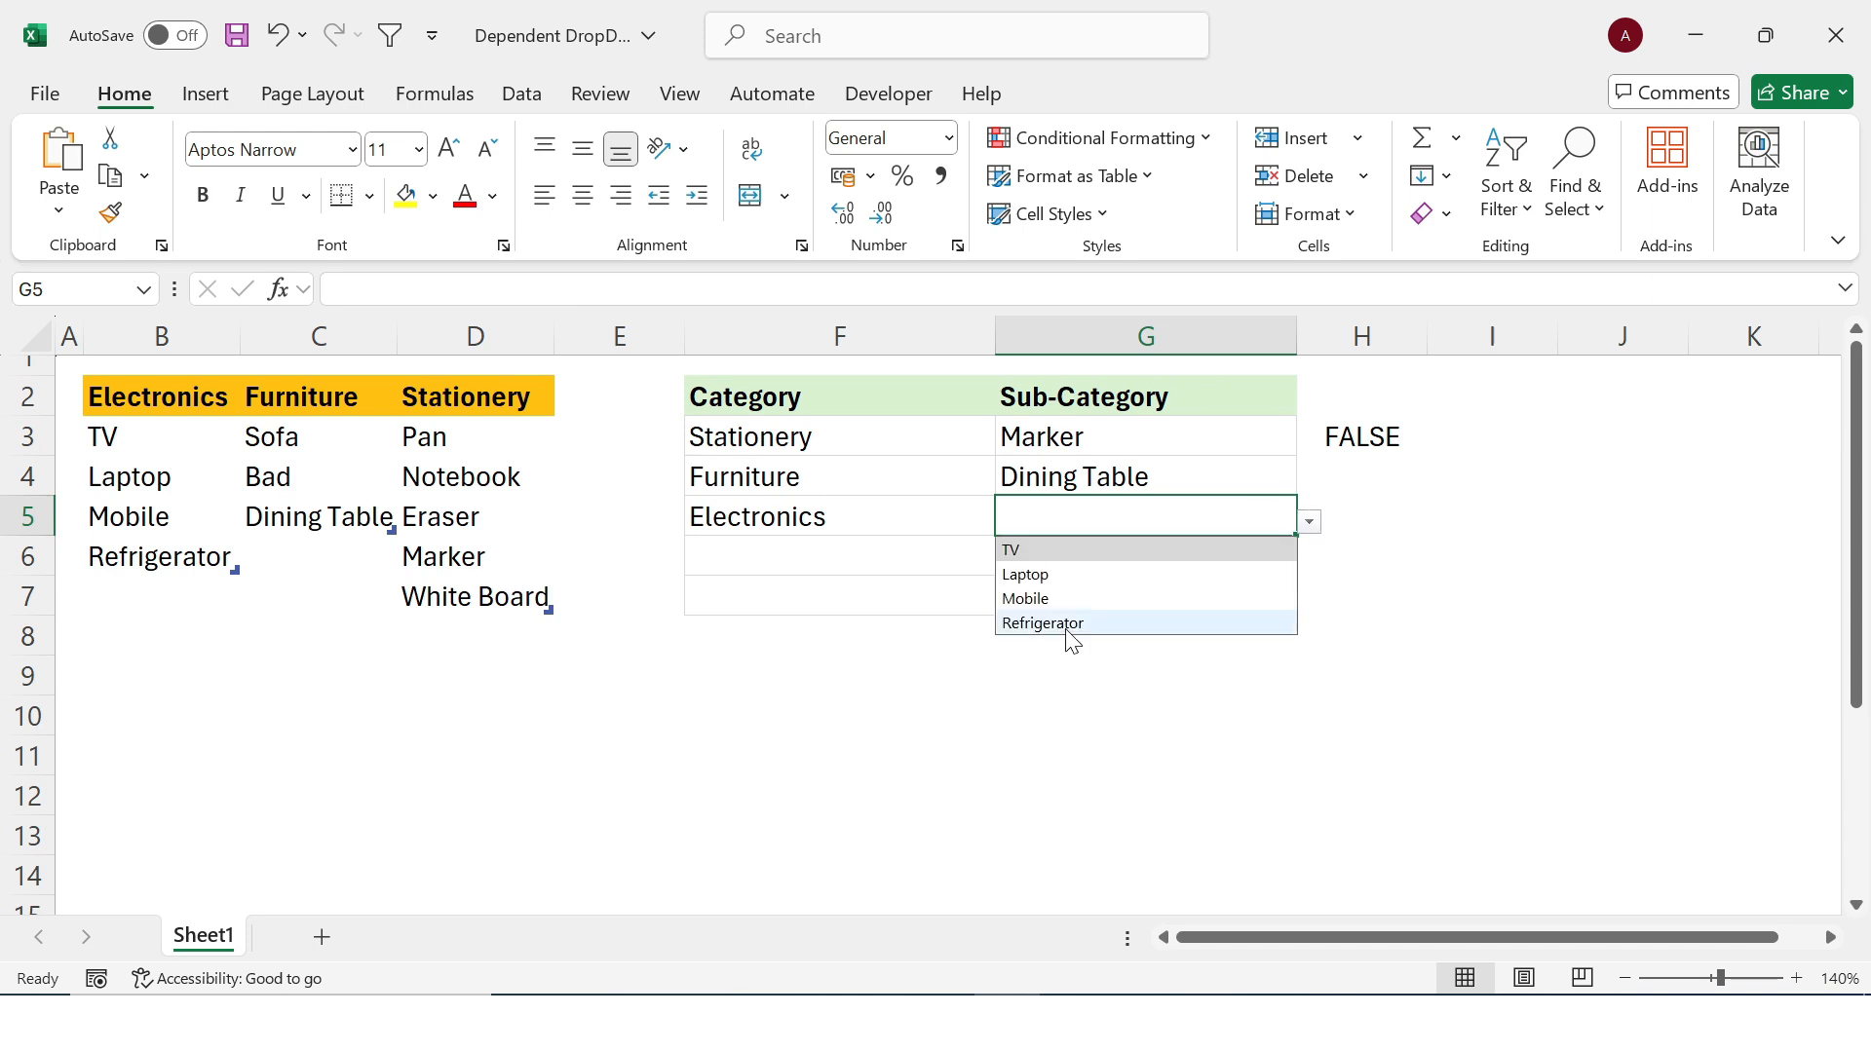
pyautogui.click(1066, 625)
# - Change only the category in F5 to Furniture, keeping Refrigerator in G5, to test the edited rule
pyautogui.click(915, 518)
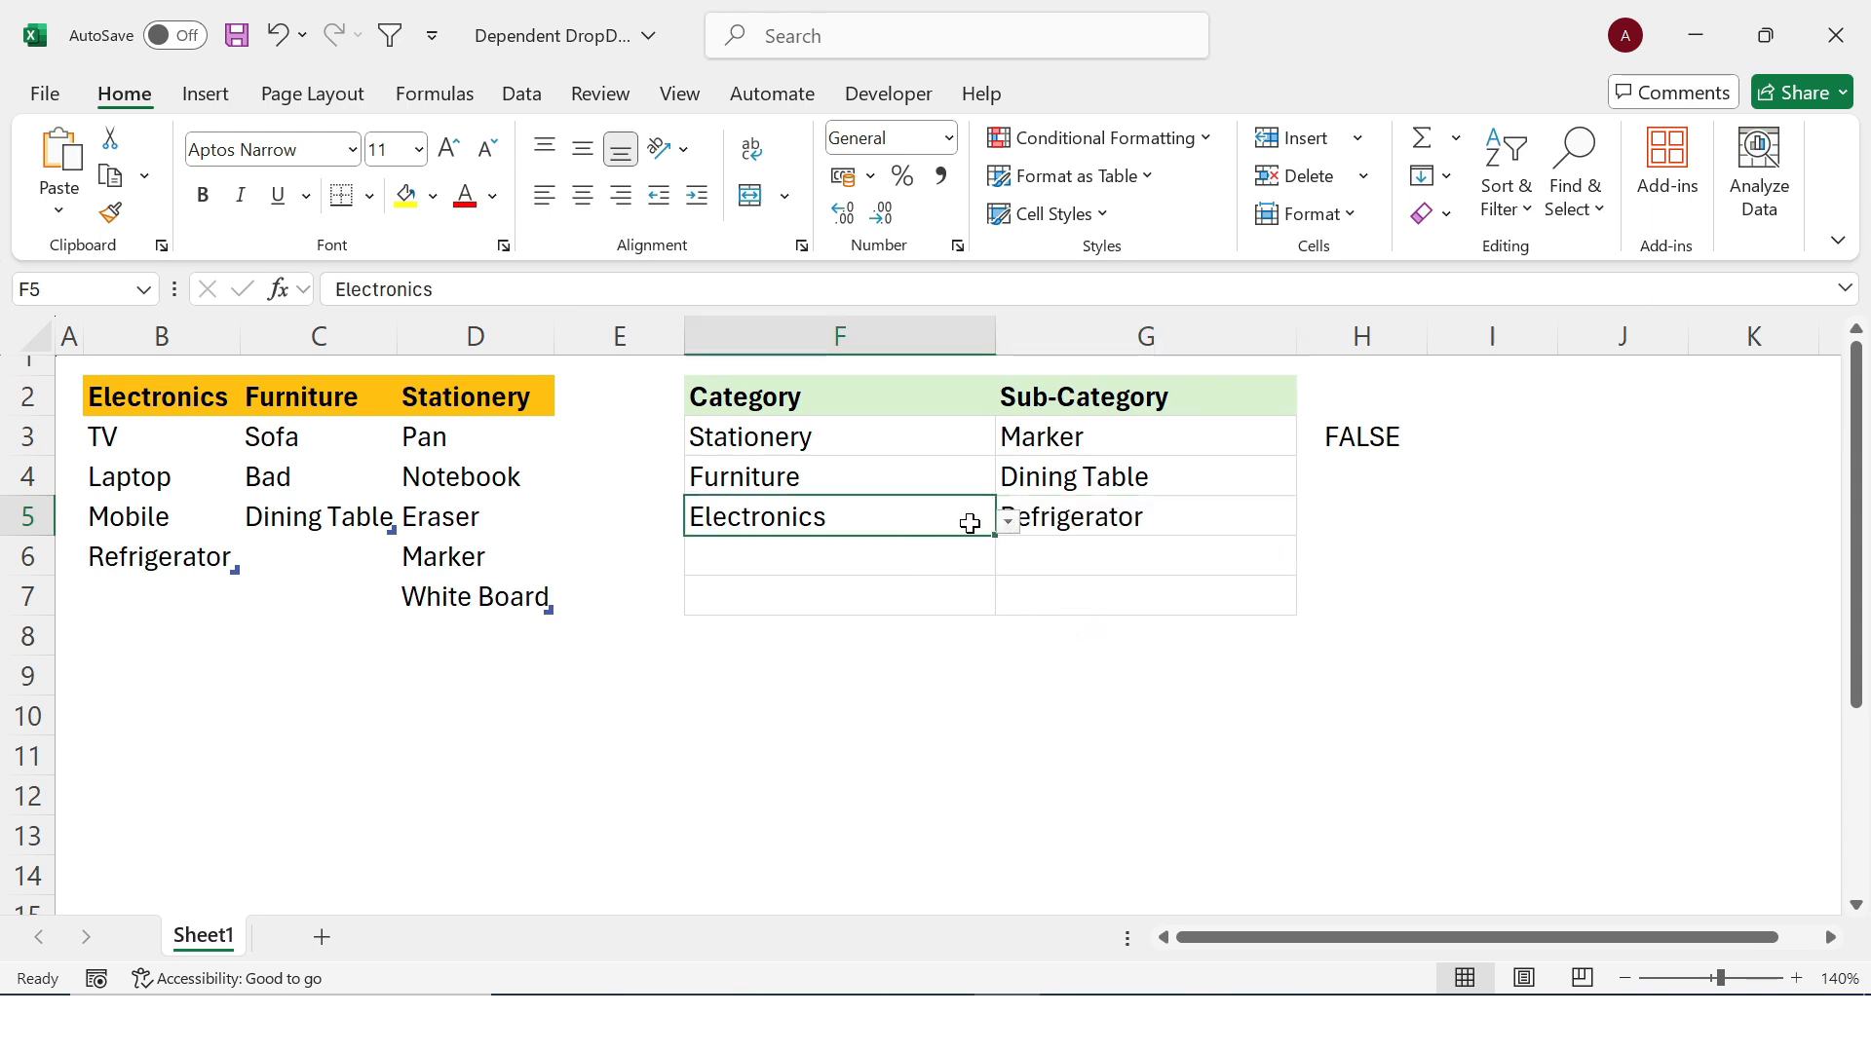
pyautogui.click(1009, 526)
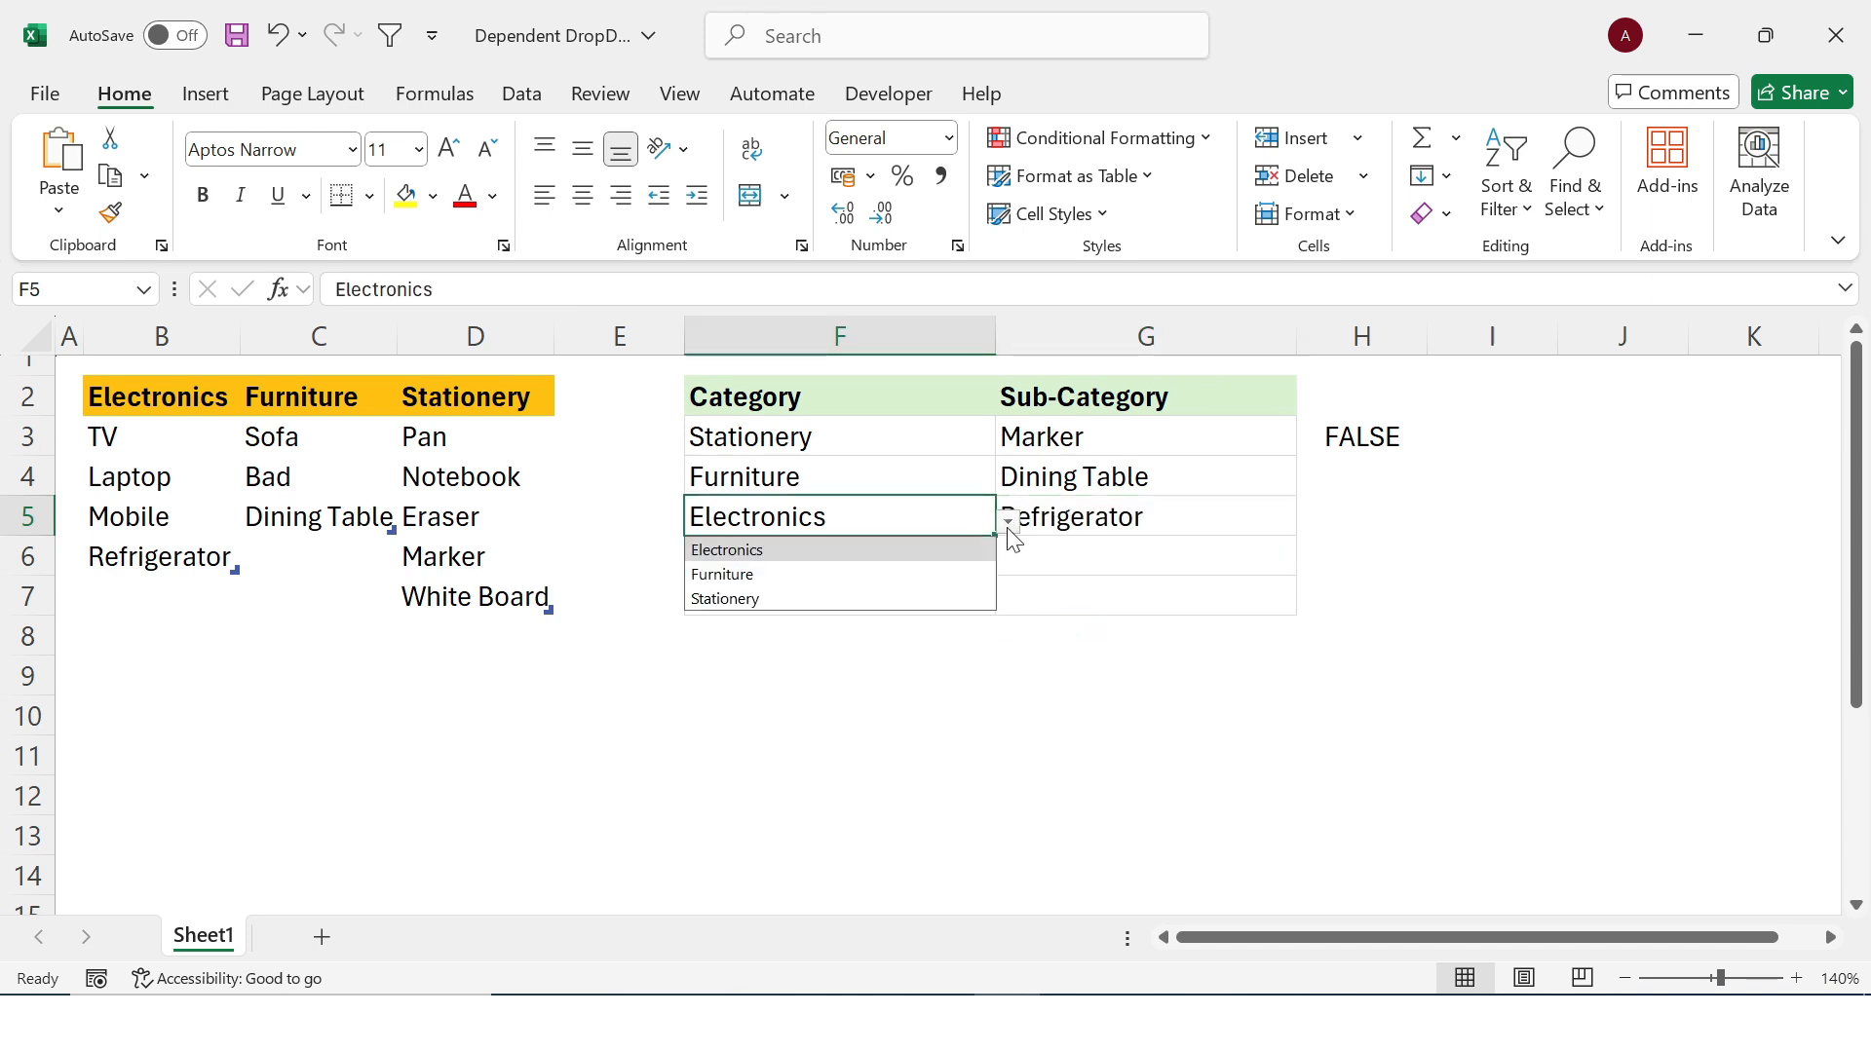
pyautogui.click(811, 575)
pyautogui.click(1076, 671)
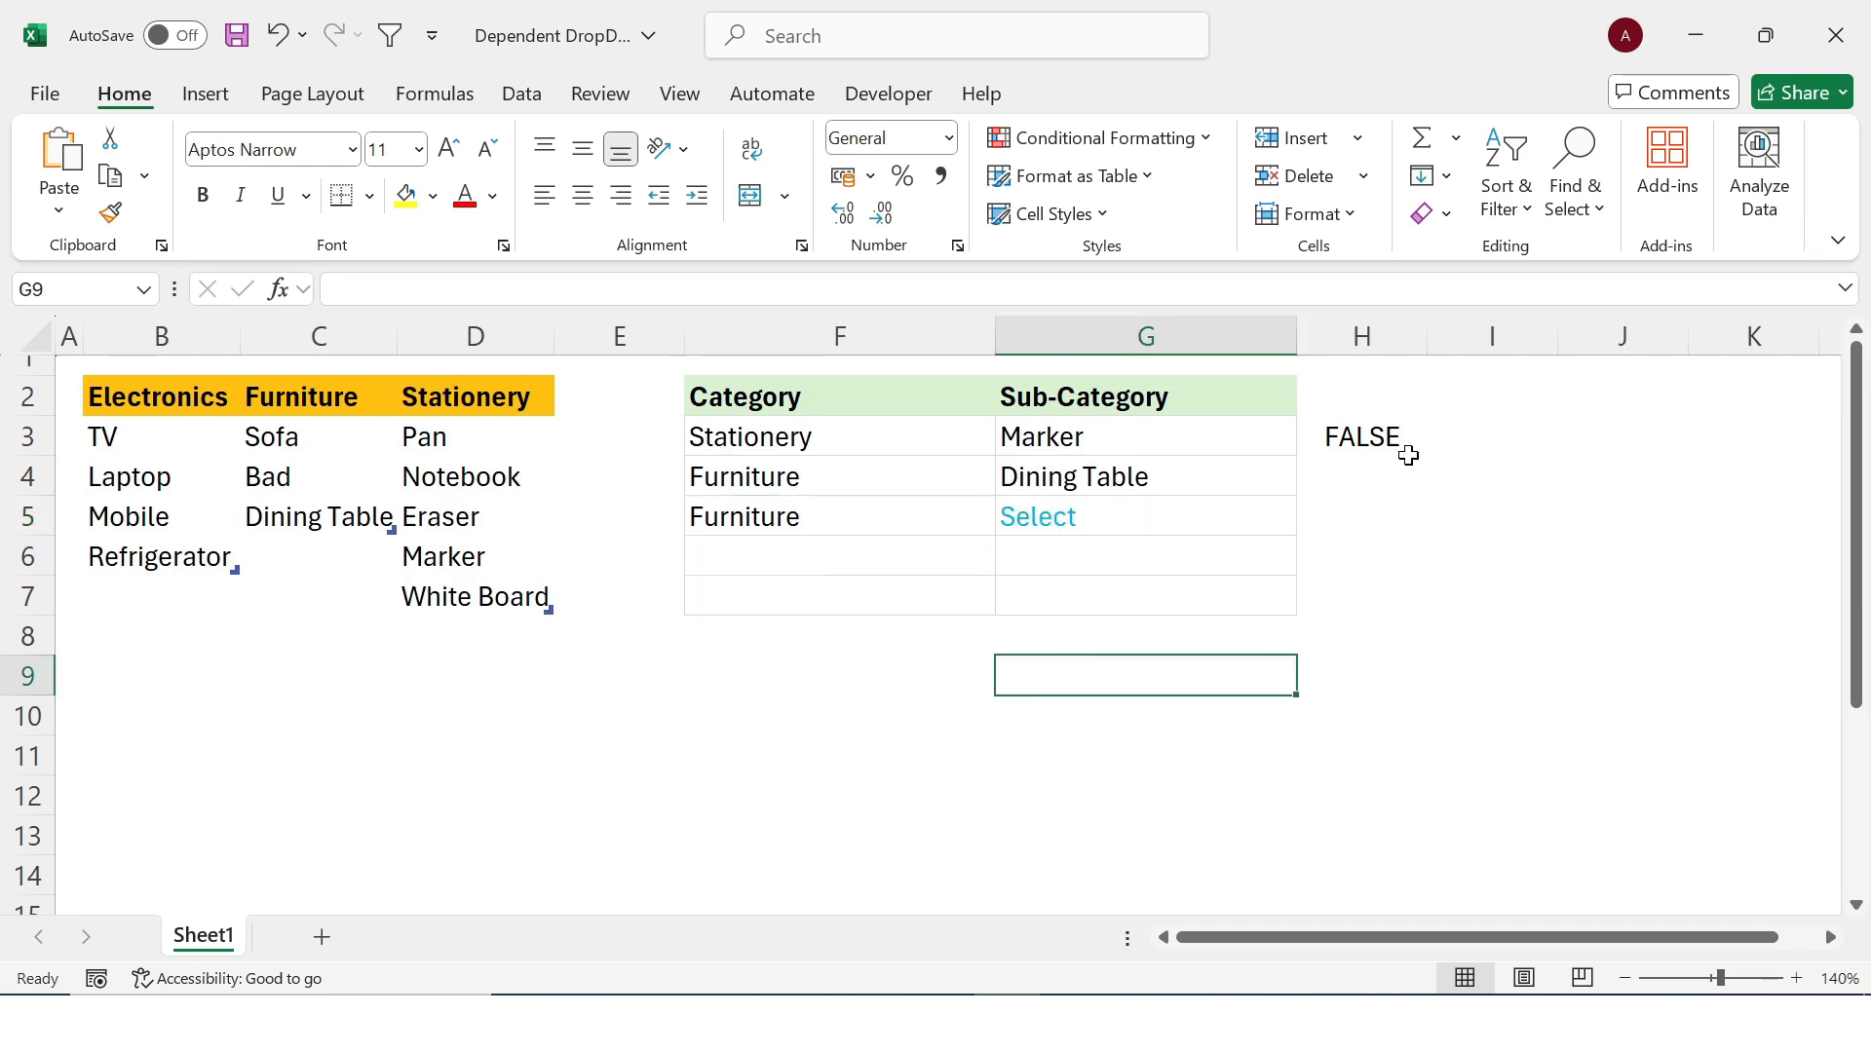
# - Delete the helper test formula from cell H3
pyautogui.click(1372, 437)
pyautogui.press('Delete')
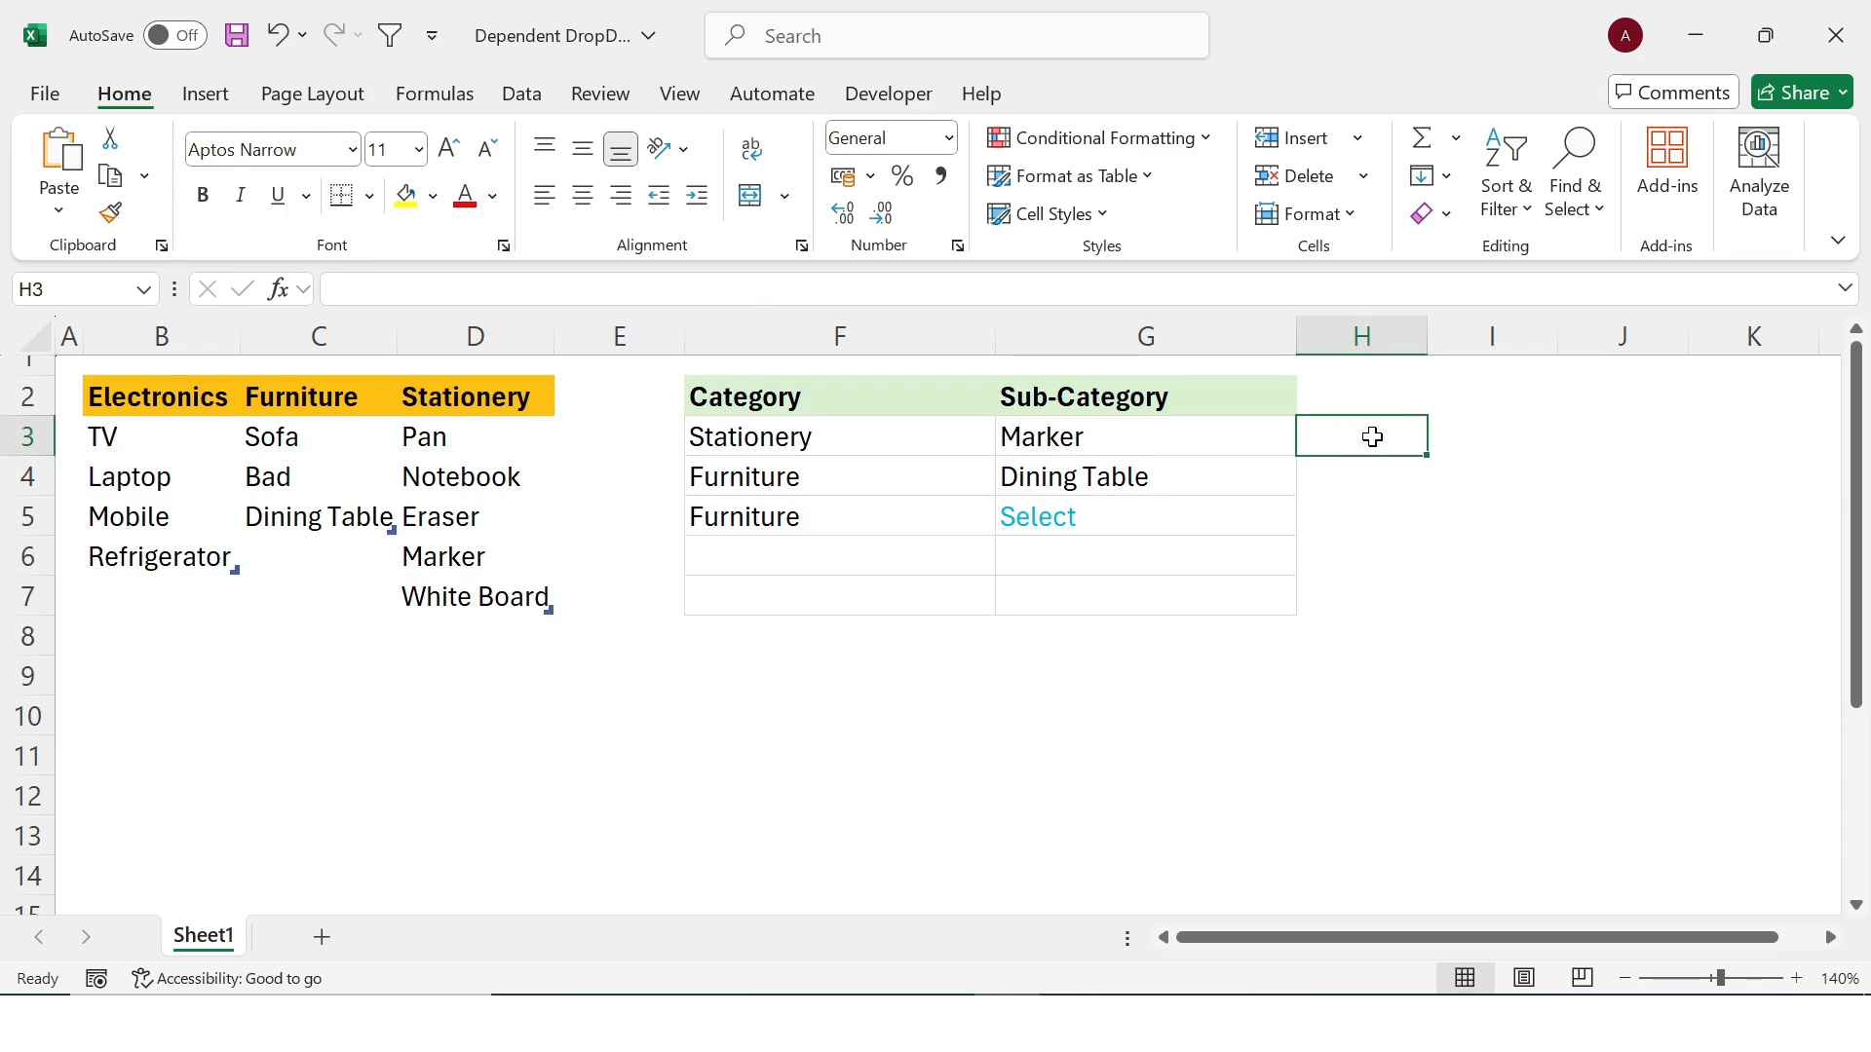
pyautogui.click(1492, 575)
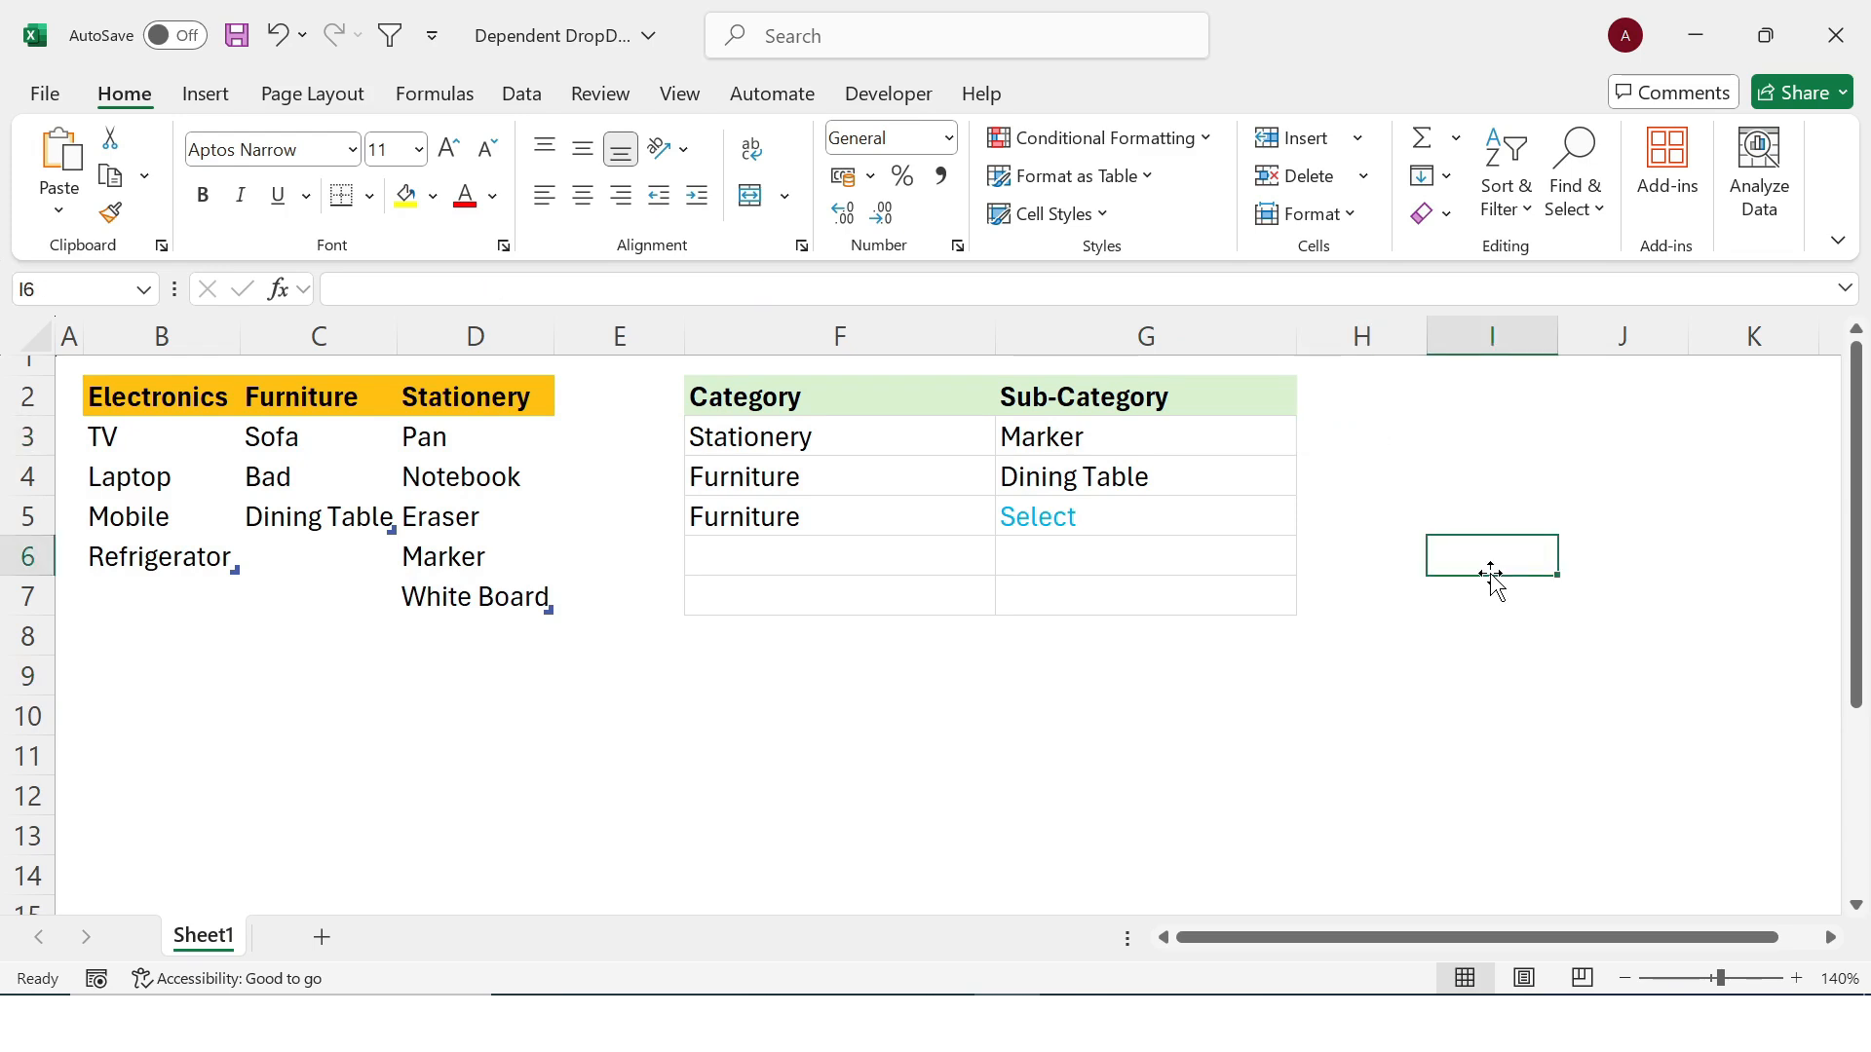